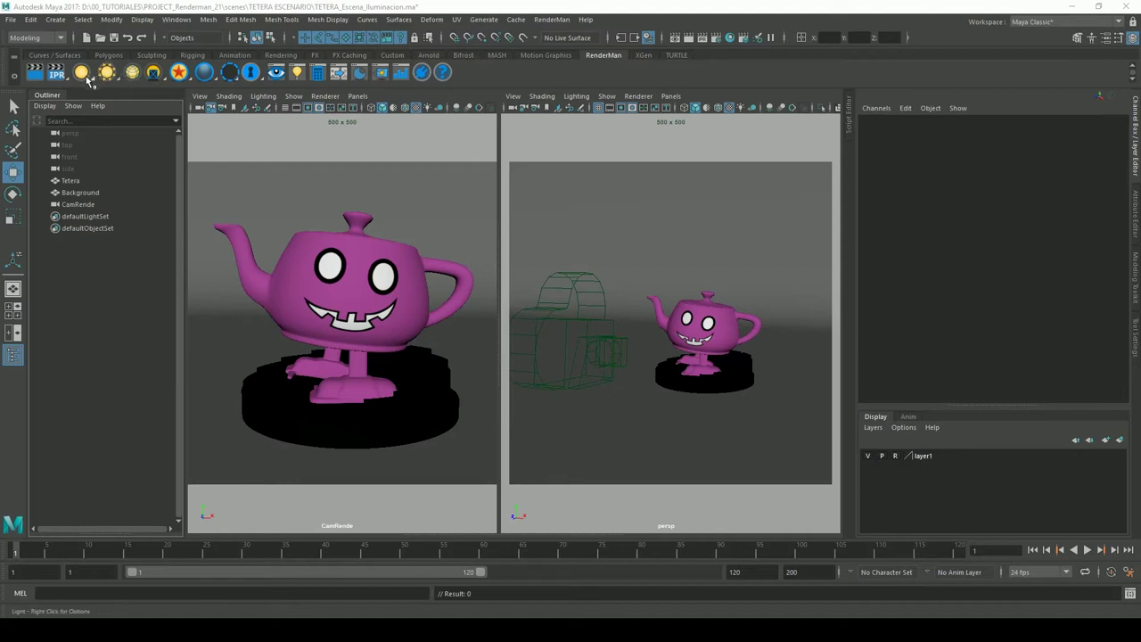
Create PxrRectLight1 from the RenderMan light shelf icon's popup list
{"action": "right_click", "coordinate": [87, 79]}
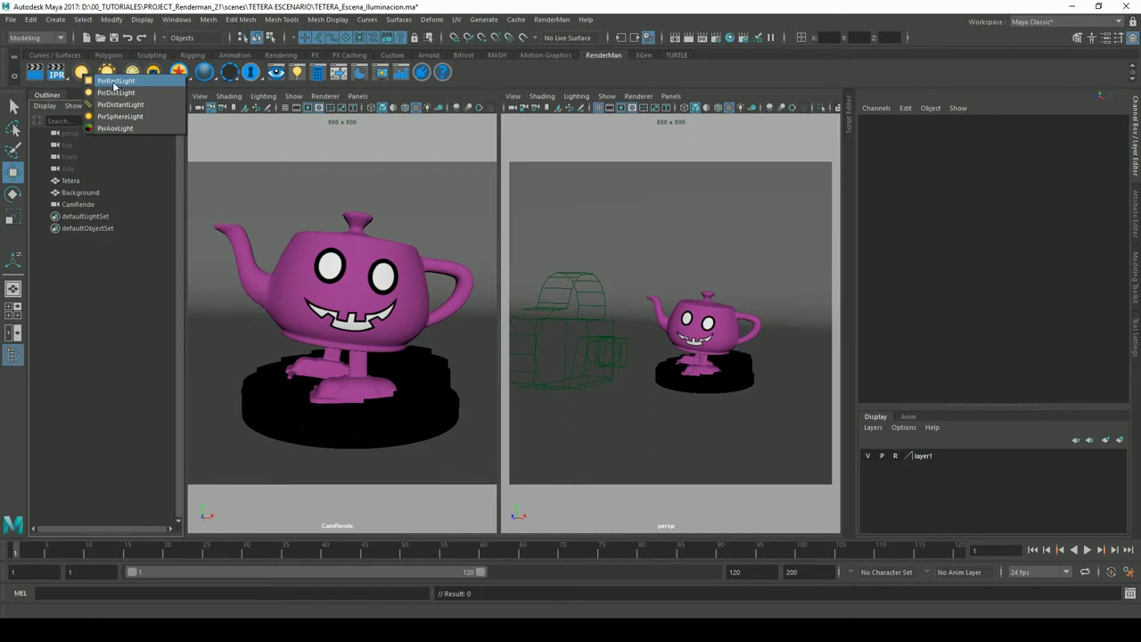
{"action": "left_click", "coordinate": [114, 82]}
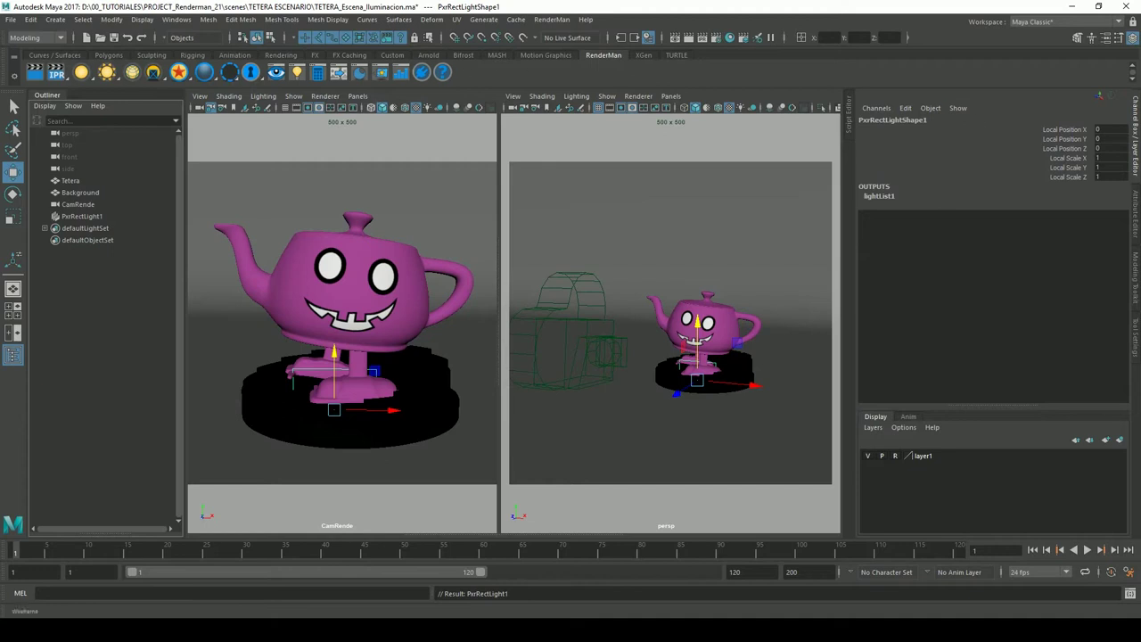
Set PxrRectLight1 to Translate Y 4 and Rotate X -90 so it faces down at the teapot
{"action": "left_click", "coordinate": [78, 217]}
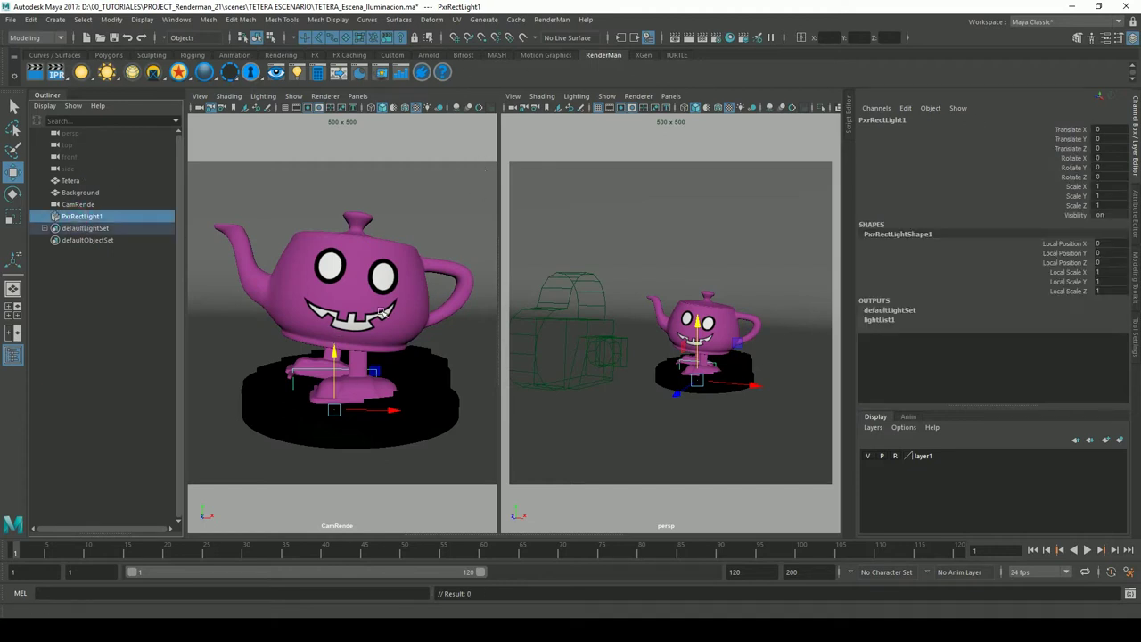
{"action": "left_click_drag", "start_coordinate": [337, 358], "coordinate": [380, 71]}
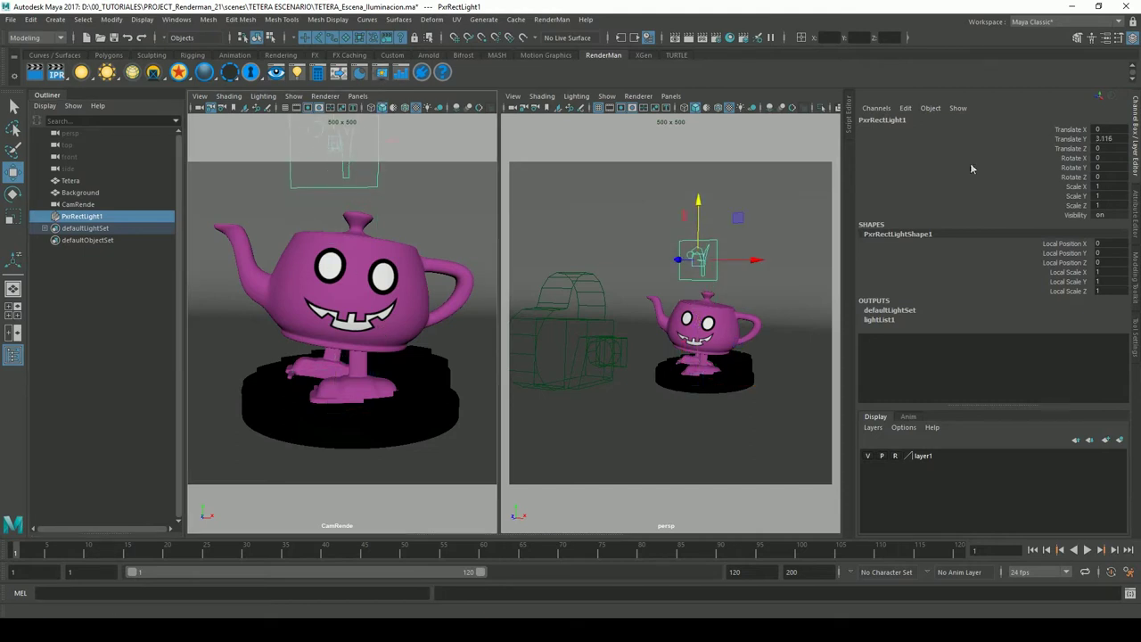
{"action": "double_click", "coordinate": [1125, 140]}
{"action": "type", "text": "4"}
{"action": "key", "text": "Return"}
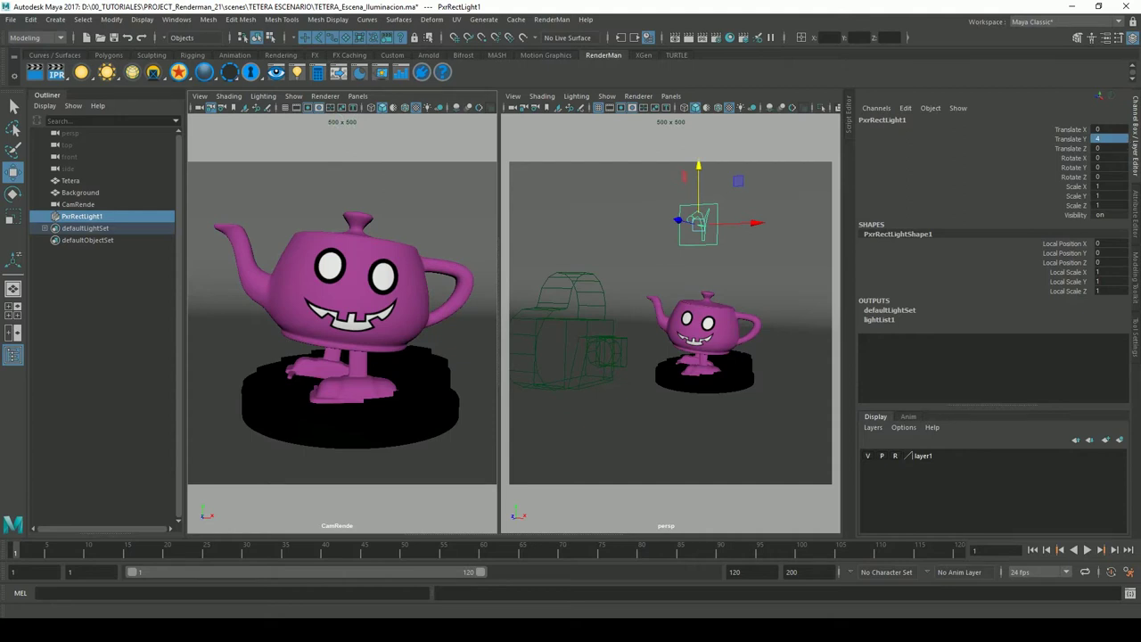
{"action": "double_click", "coordinate": [1112, 158]}
{"action": "type", "text": "90"}
{"action": "key", "text": "Return"}
{"action": "left_click_drag", "start_coordinate": [695, 330], "coordinate": [714, 321], "text": "alt"}
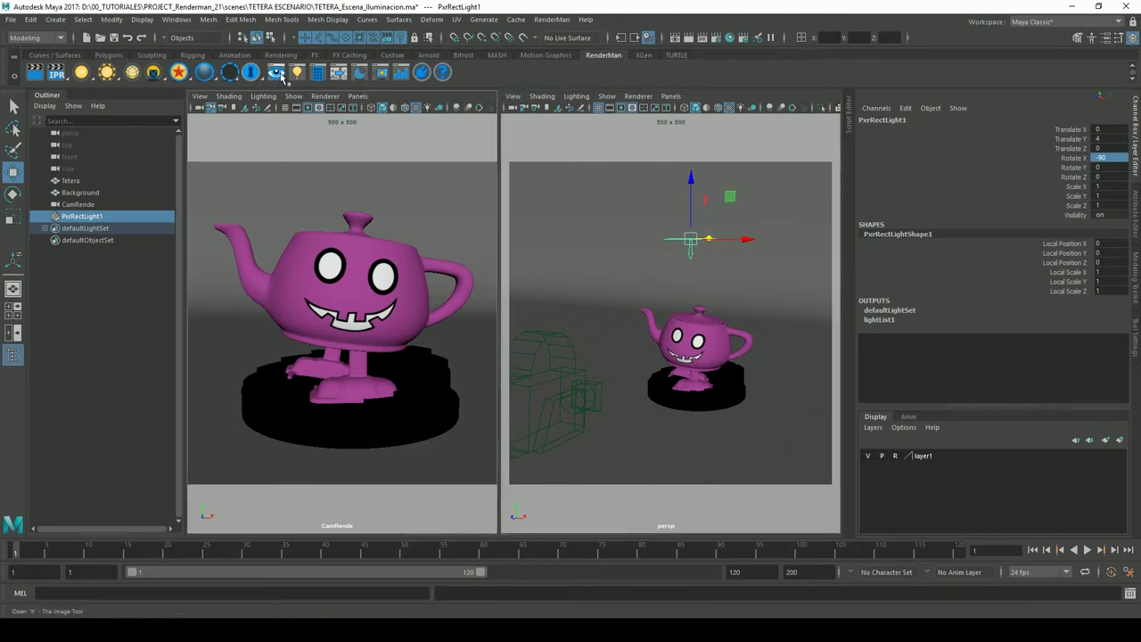
Launch an IPR render of CamRende, hide the Catalog panel and narrow the render window
{"action": "left_click", "coordinate": [276, 72]}
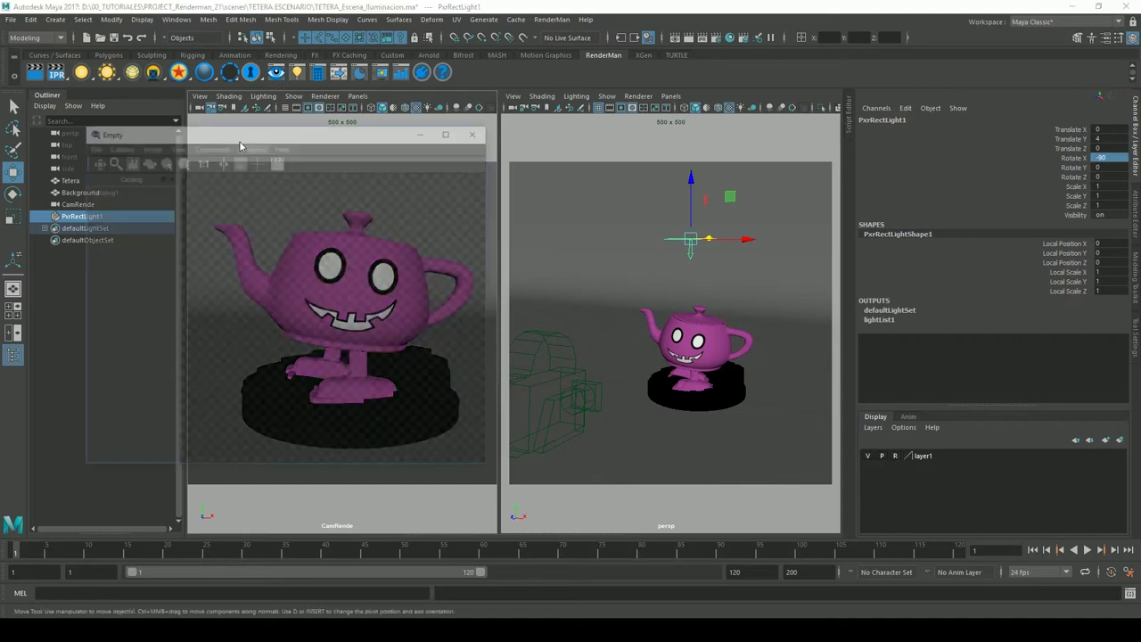
{"action": "left_click", "coordinate": [169, 178]}
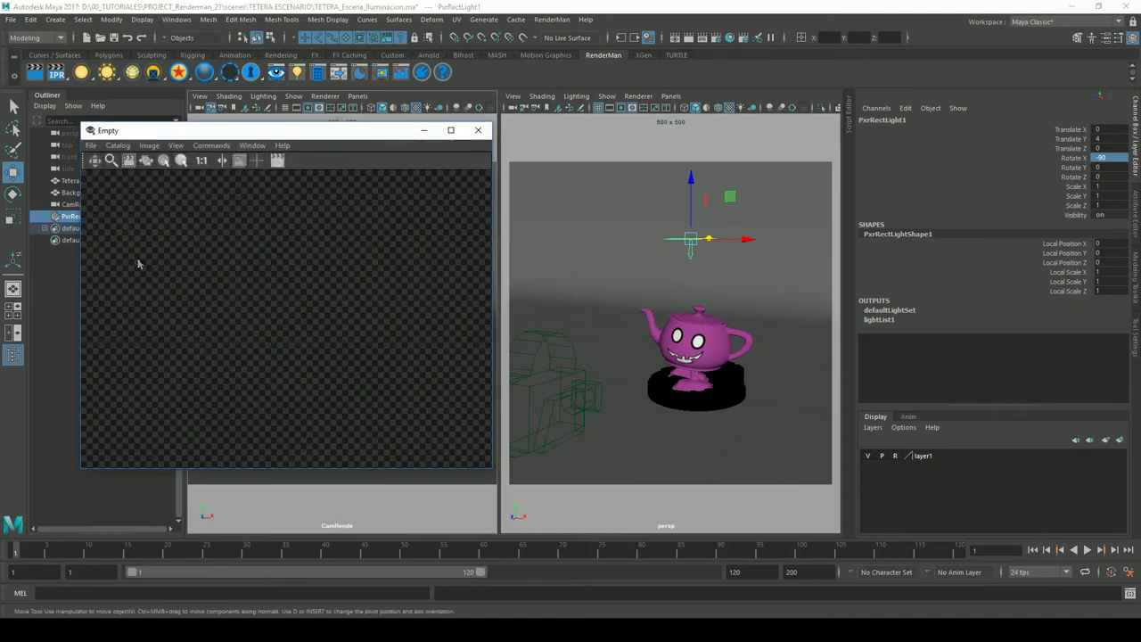
{"action": "left_click_drag", "start_coordinate": [81, 265], "coordinate": [193, 263]}
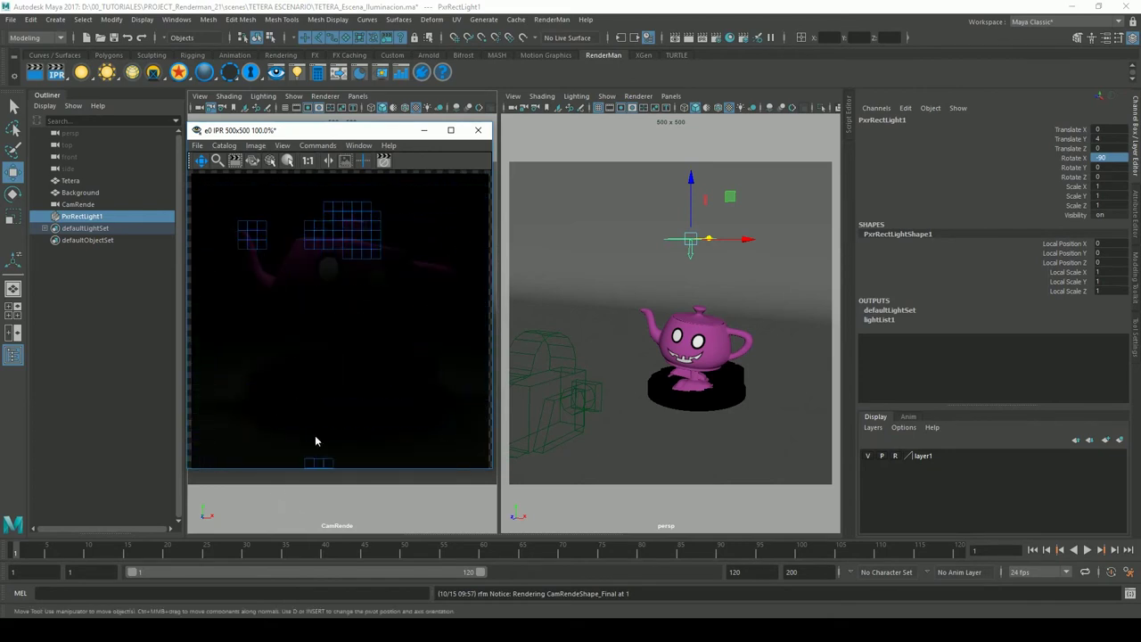
{"action": "left_click_drag", "start_coordinate": [1106, 189], "coordinate": [1104, 205]}
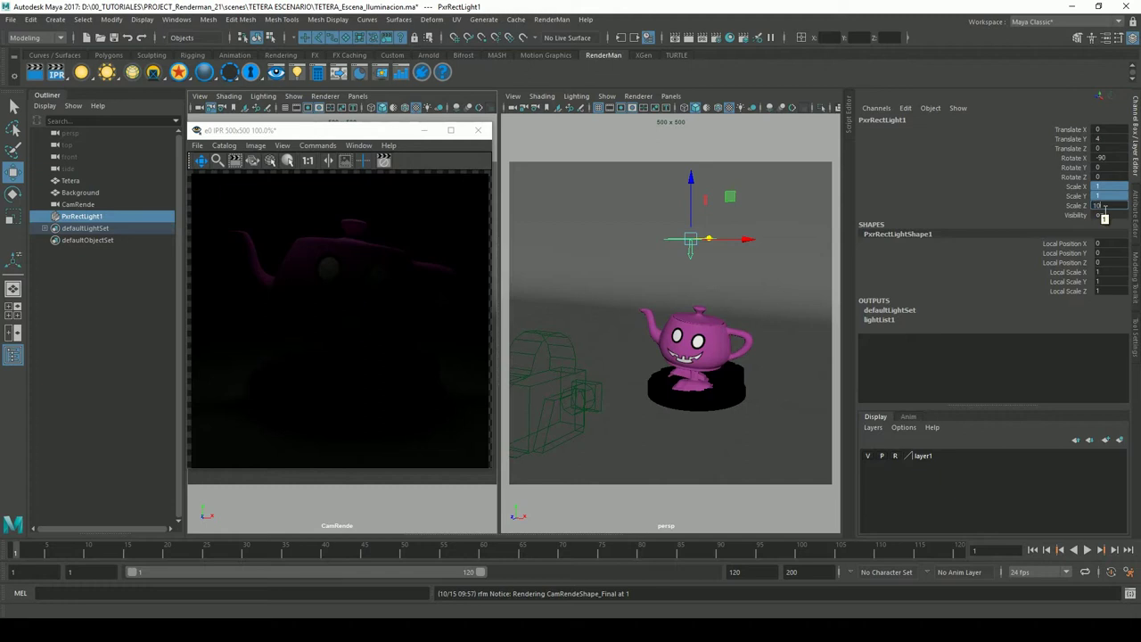
{"action": "key", "text": "Return"}
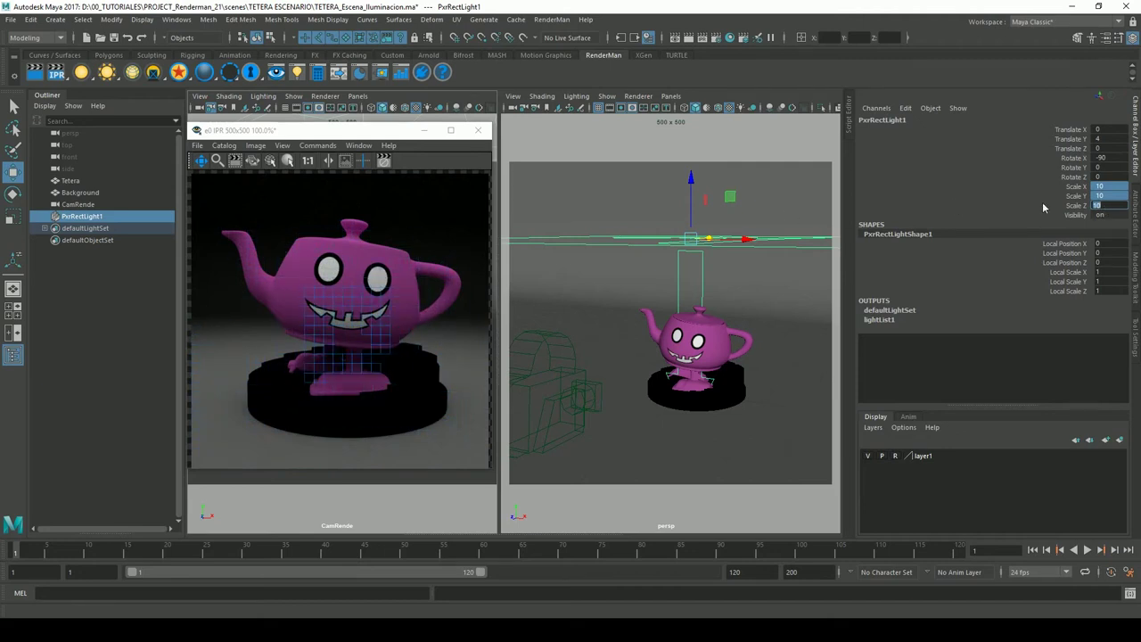
{"action": "double_click", "coordinate": [1116, 204]}
{"action": "type", "text": "1"}
{"action": "key", "text": "Return"}
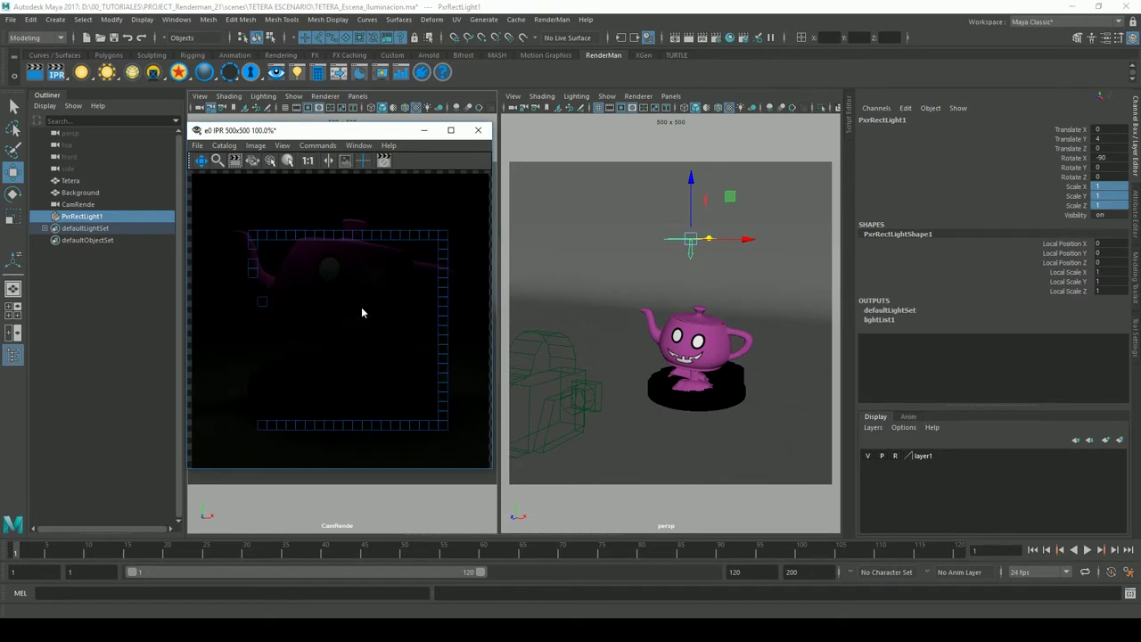
Tilt the light with the rotate tool, then restore Rotate X to -90 and return to Move
{"action": "left_click_drag", "start_coordinate": [733, 287], "coordinate": [680, 275], "text": "alt"}
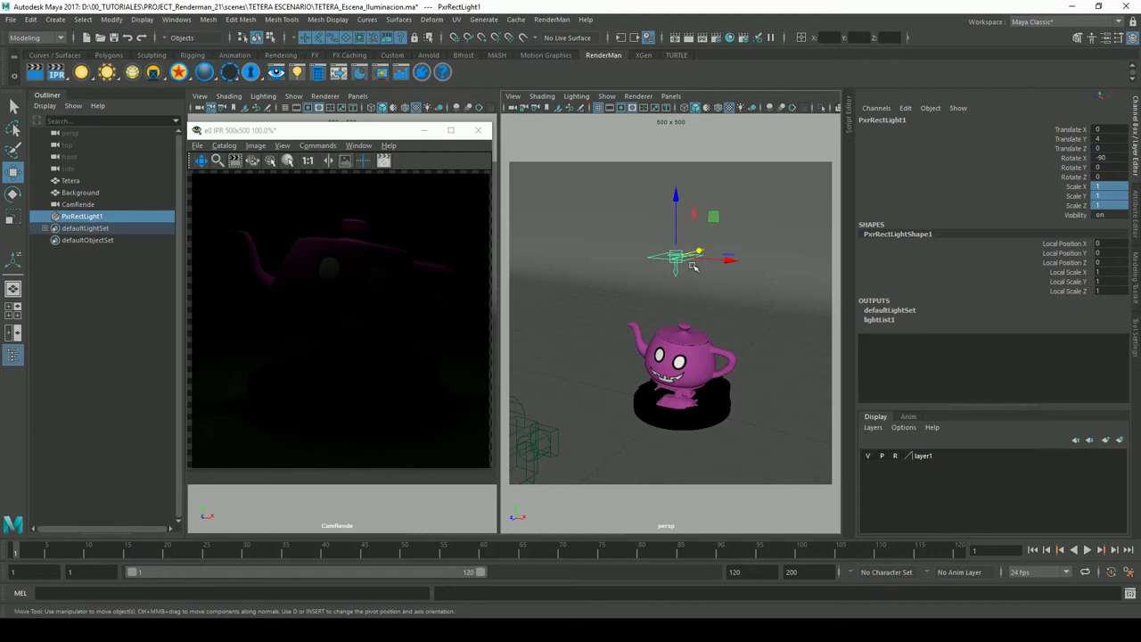
{"action": "left_click_drag", "start_coordinate": [704, 309], "coordinate": [676, 269], "text": "alt"}
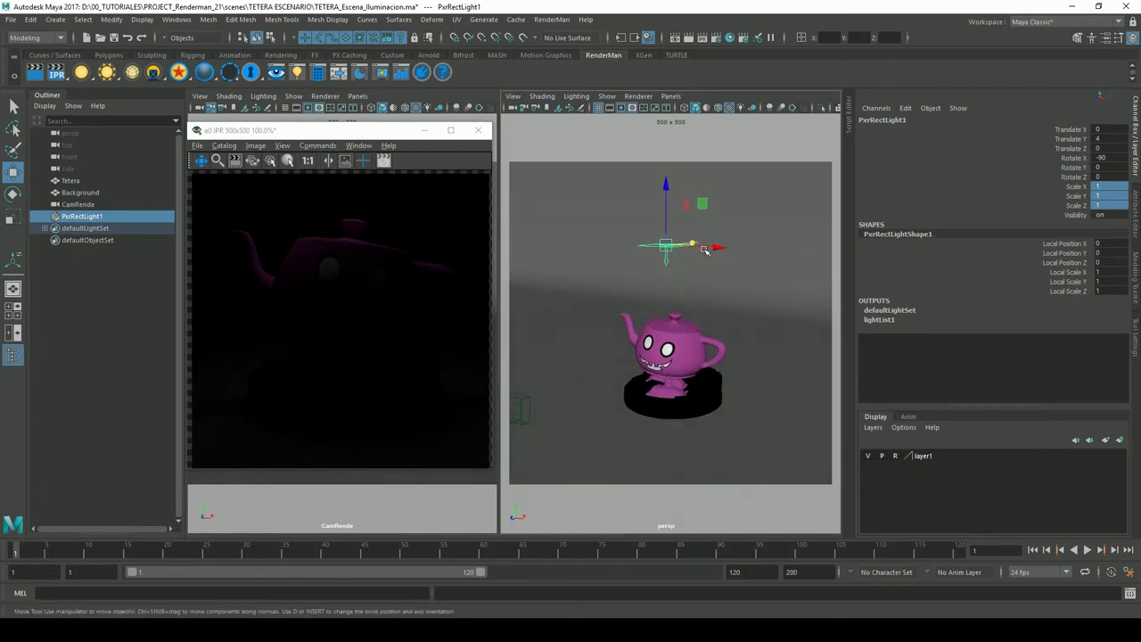
{"action": "key", "text": "e"}
{"action": "mouse_move", "coordinate": [667, 248]}
{"action": "left_mouse_down"}
{"action": "mouse_move", "coordinate": [662, 337]}
{"action": "mouse_move", "coordinate": [728, 152]}
{"action": "left_mouse_up"}
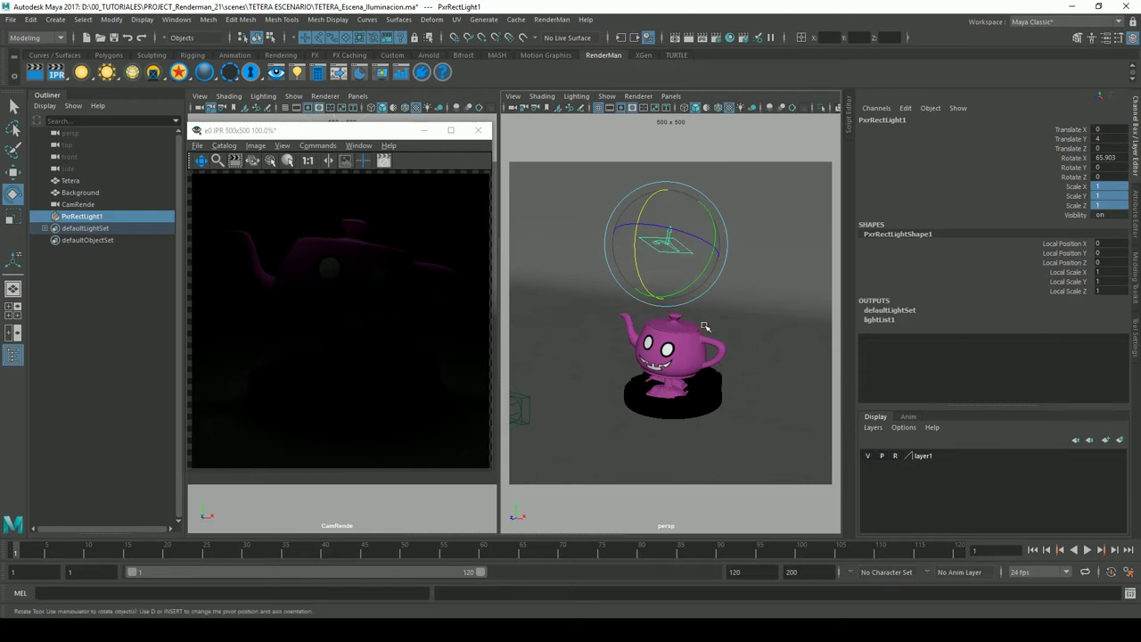
{"action": "double_click", "coordinate": [1117, 159]}
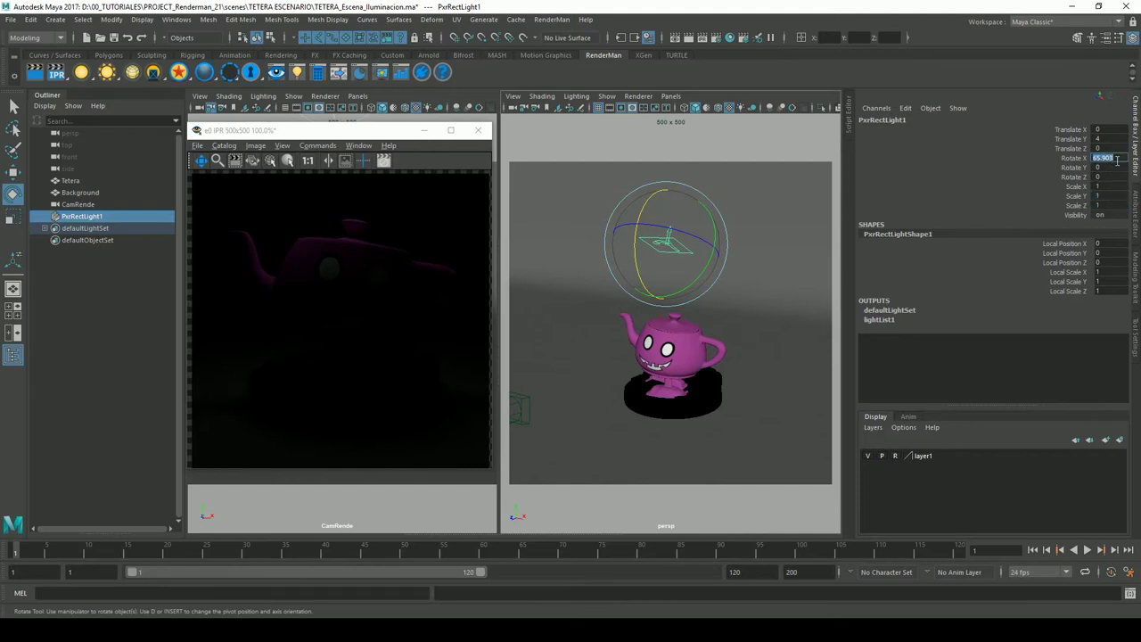
{"action": "type", "text": "-90"}
{"action": "key", "text": "Return"}
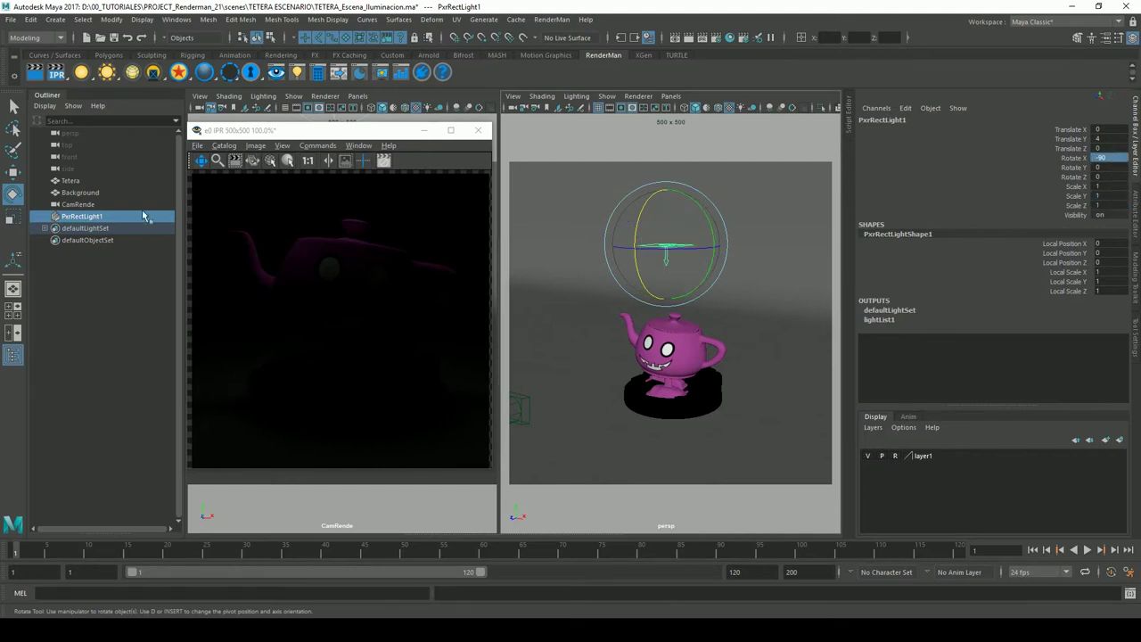
{"action": "key", "text": "w"}
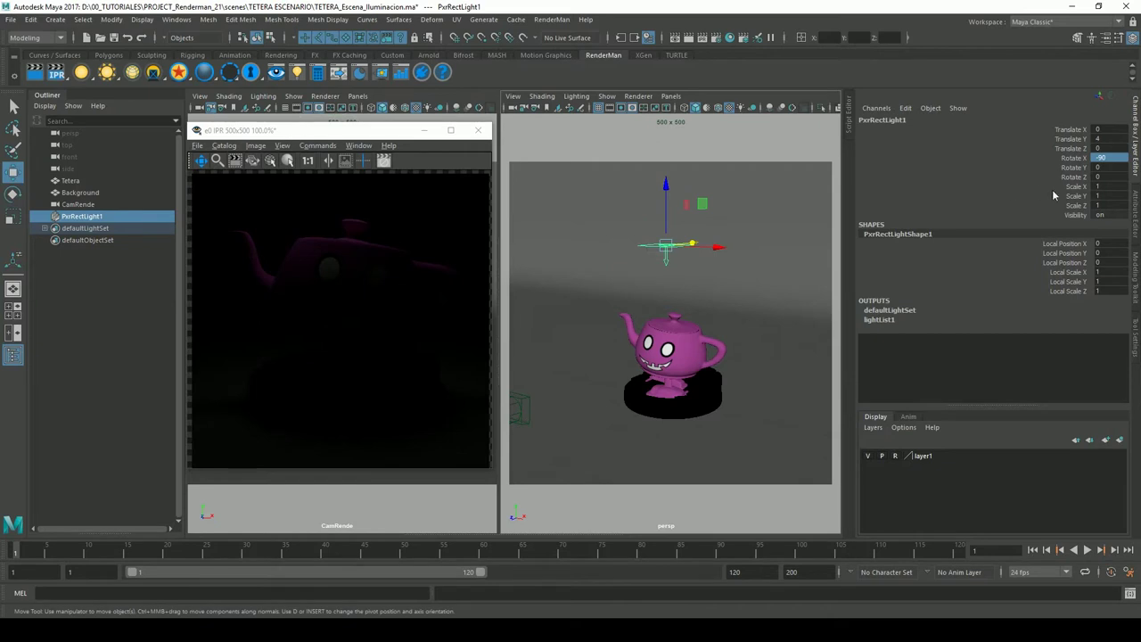
In the Attribute Editor, restart IPR and raise the light's Intensity from 10 to 100
{"action": "key", "text": "ctrl+a"}
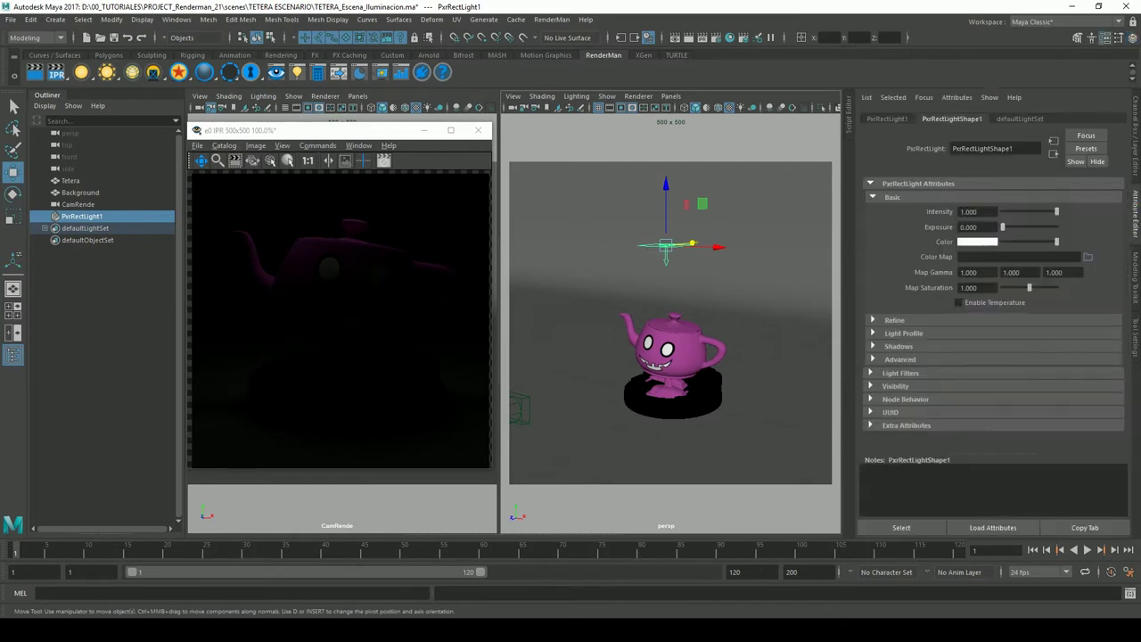
{"action": "left_click_drag", "start_coordinate": [987, 214], "coordinate": [961, 214]}
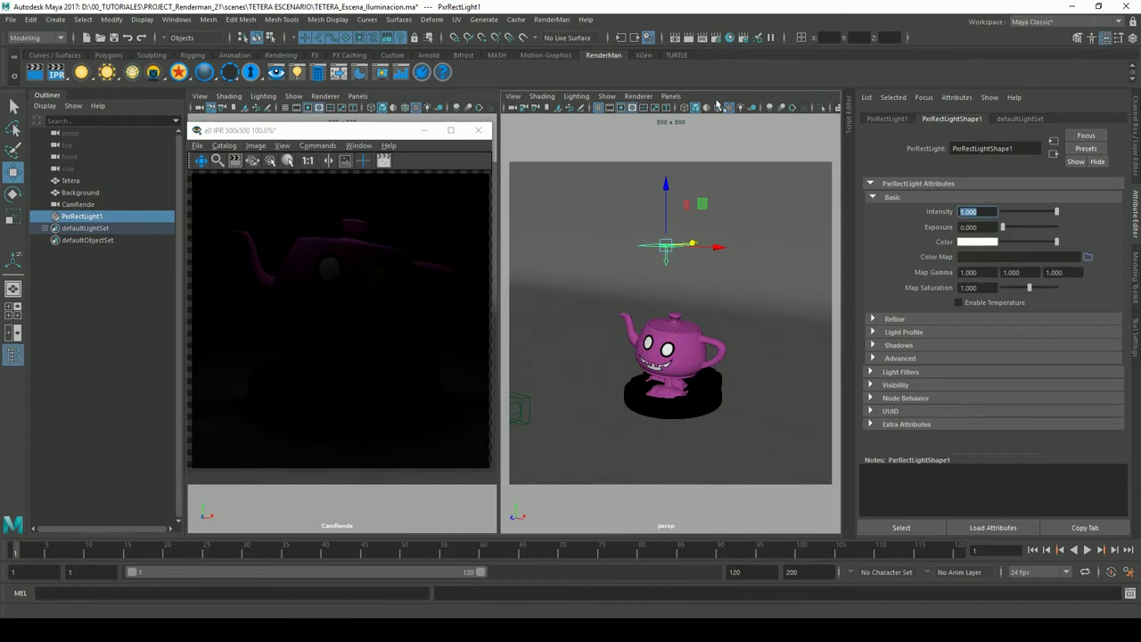
{"action": "left_click", "coordinate": [705, 41]}
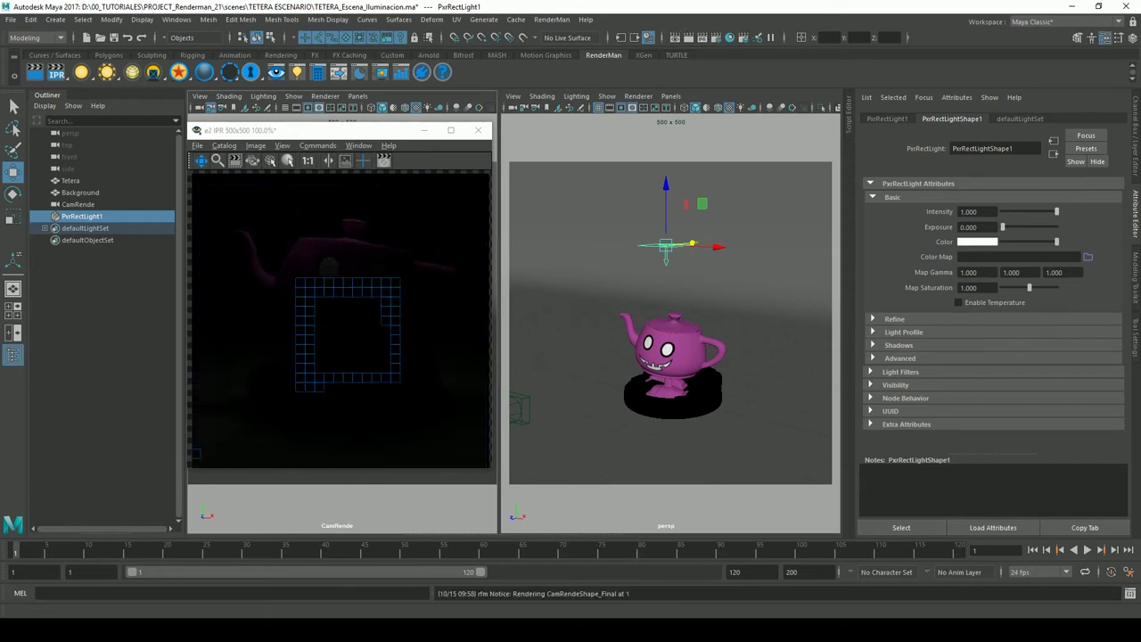
{"action": "left_click", "coordinate": [975, 212]}
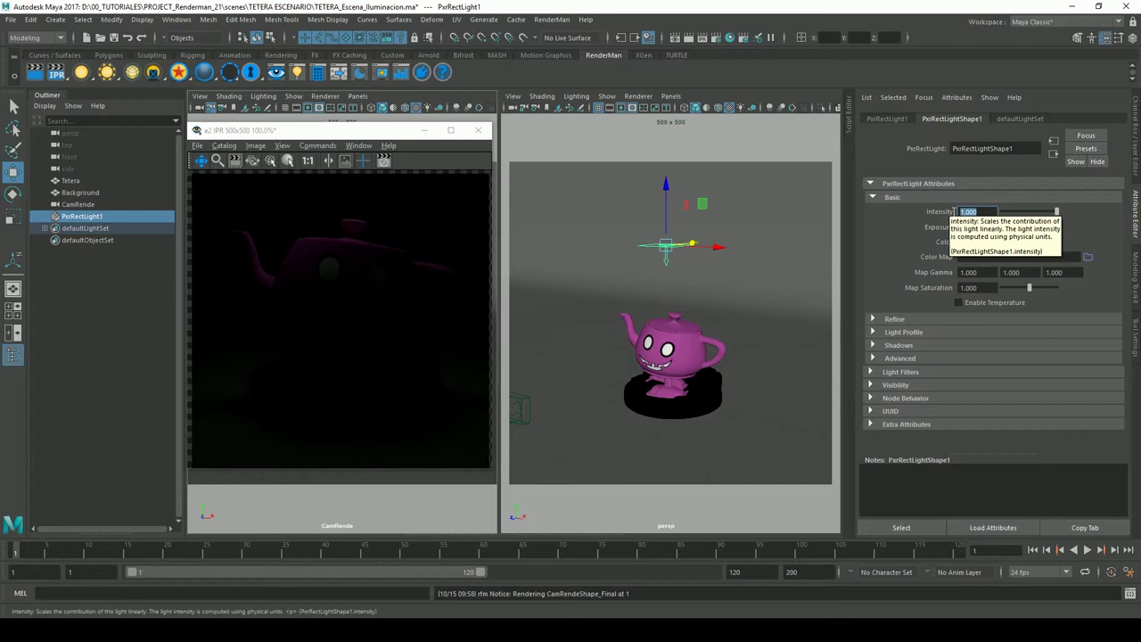
{"action": "type", "text": "10"}
{"action": "key", "text": "Return"}
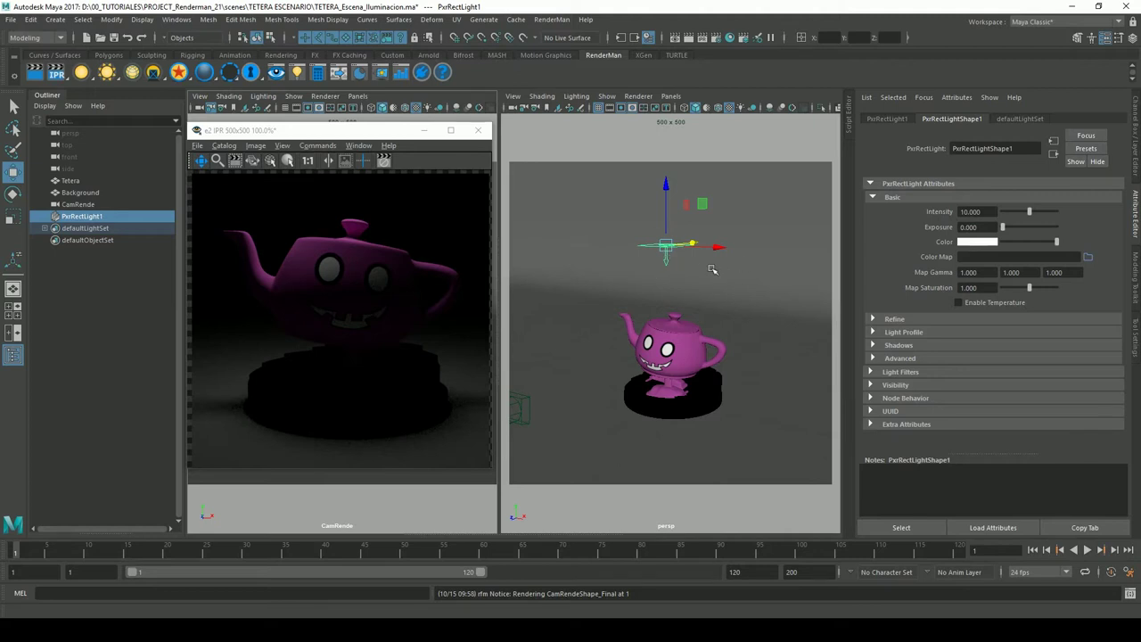
{"action": "double_click", "coordinate": [988, 211]}
{"action": "type", "text": "1"}
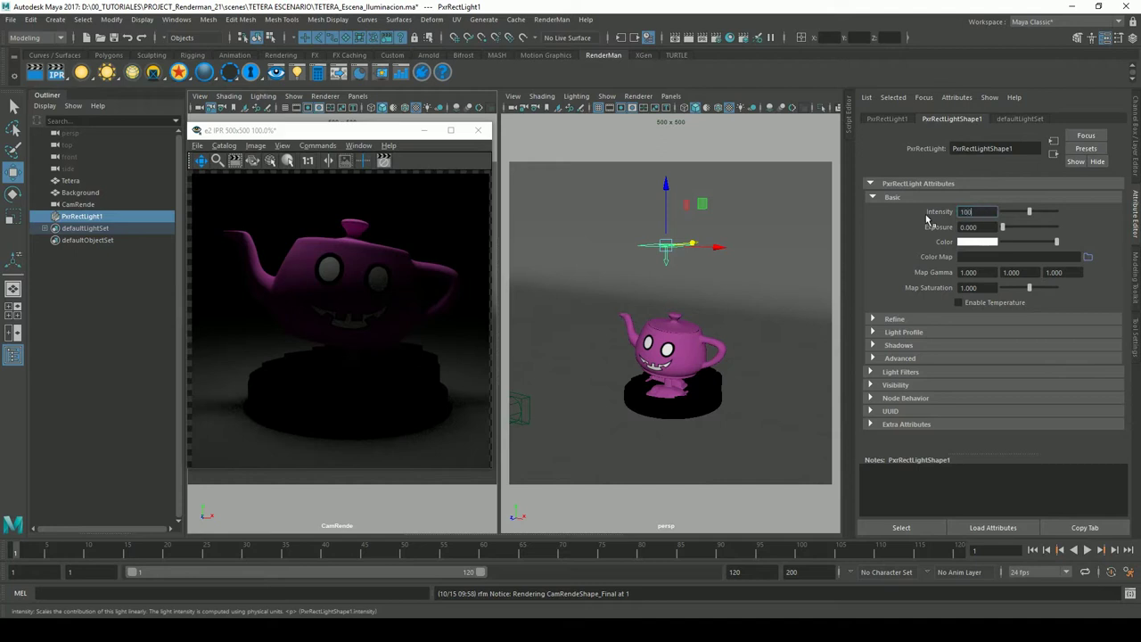
{"action": "key", "text": "Return"}
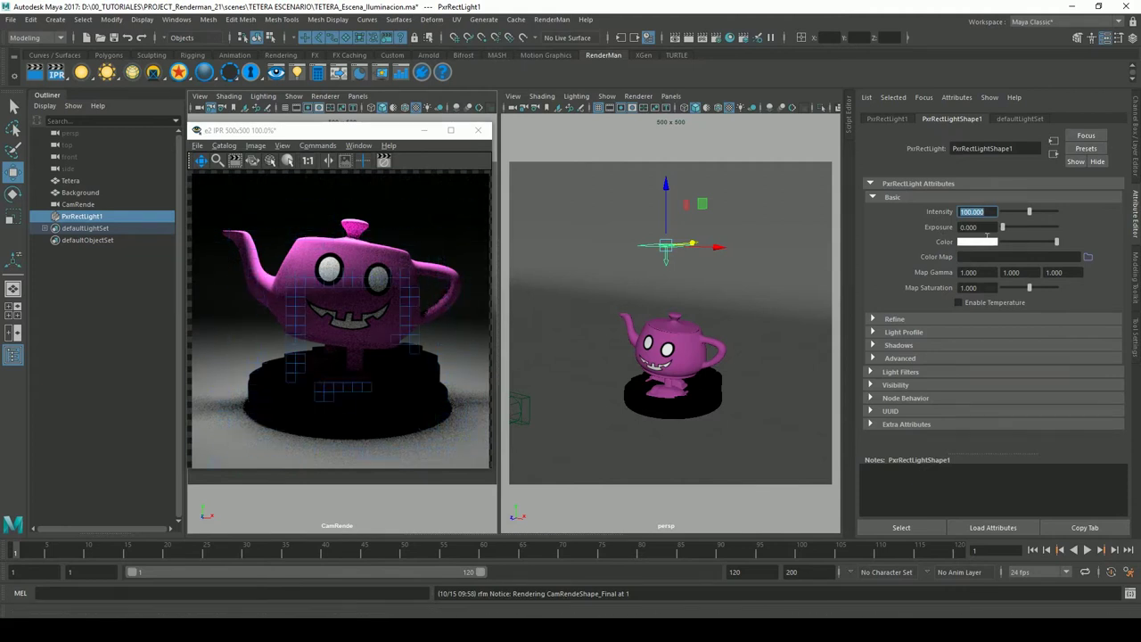
{"action": "key", "text": "Tab"}
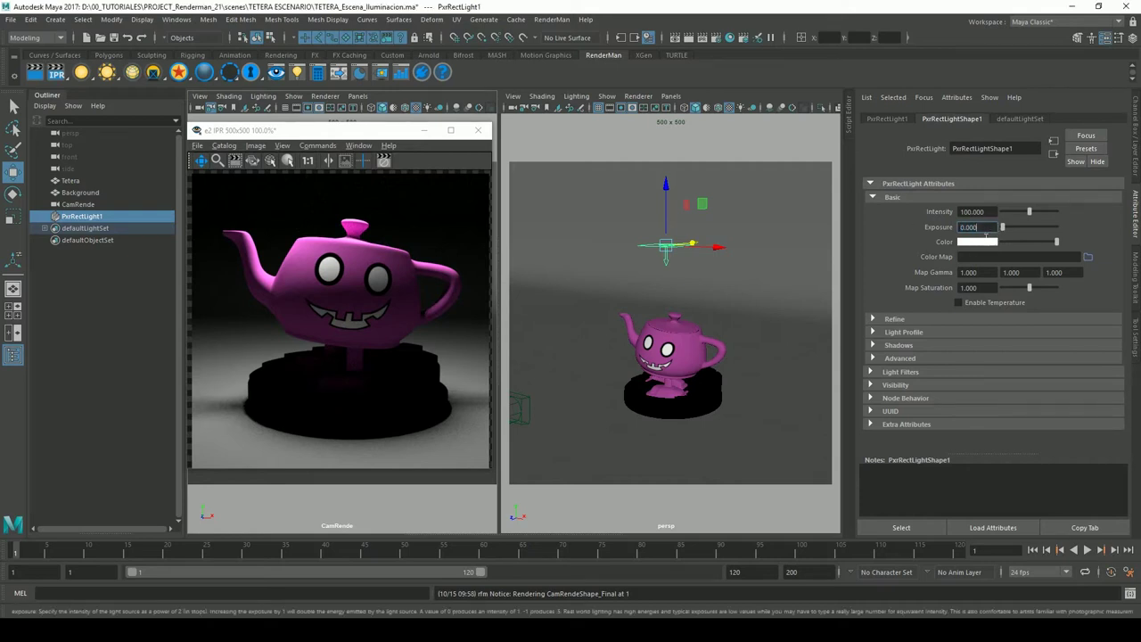
Lower Intensity to 10 and test Exposure values 1, 2, 3 and 5 in the IPR render
{"action": "left_click", "coordinate": [972, 212]}
{"action": "type", "text": "10"}
{"action": "key", "text": "Return"}
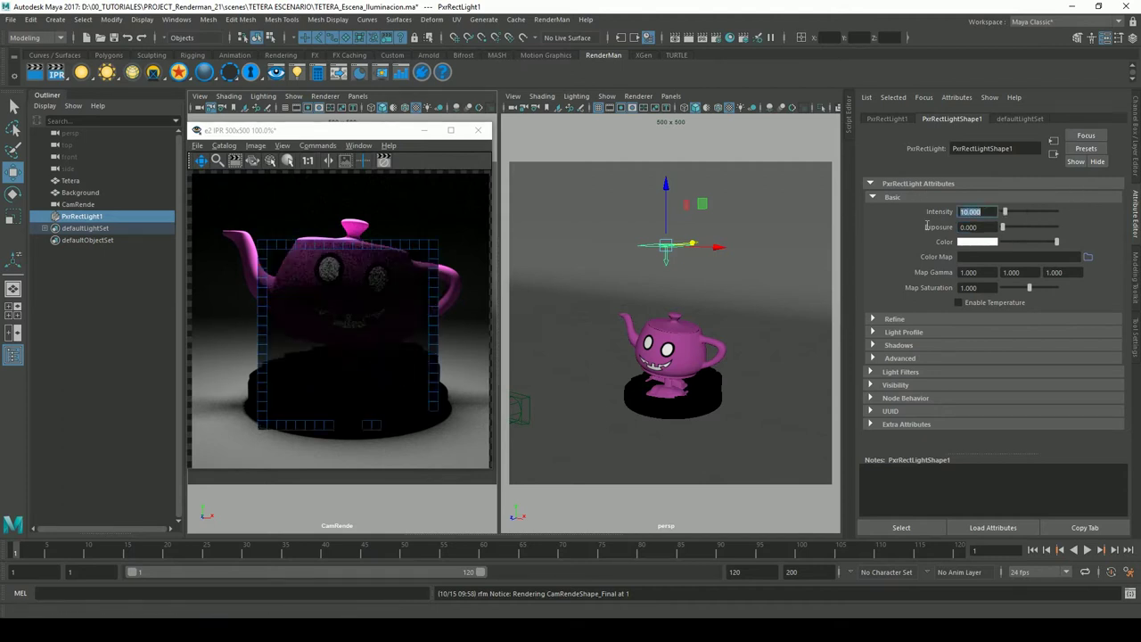
{"action": "key", "text": "Tab"}
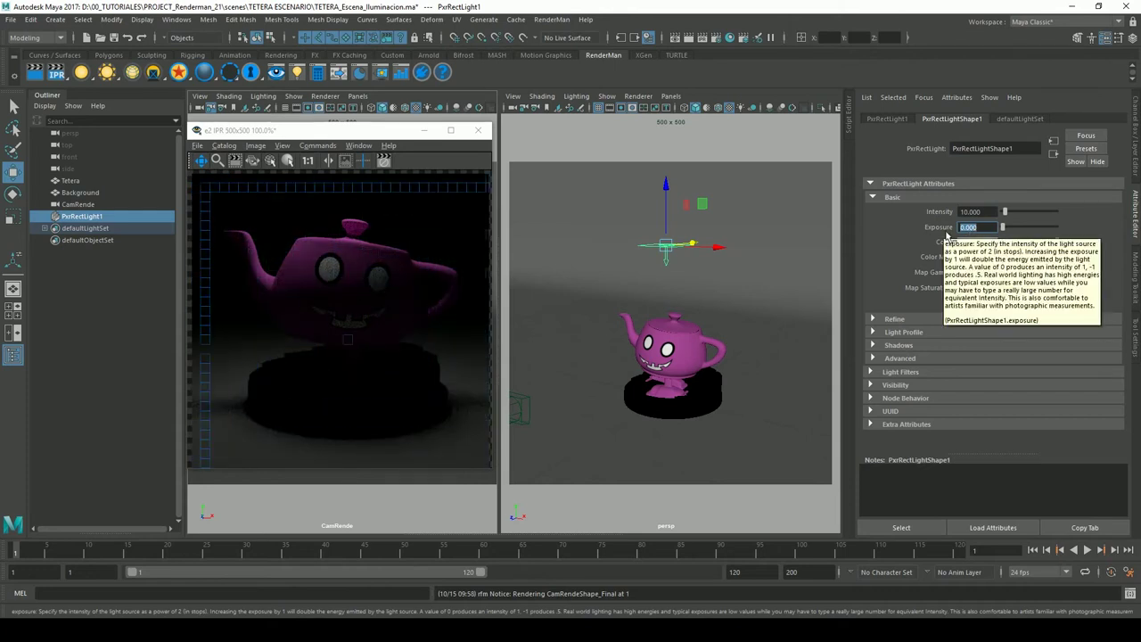
{"action": "type", "text": "1"}
{"action": "key", "text": "Return"}
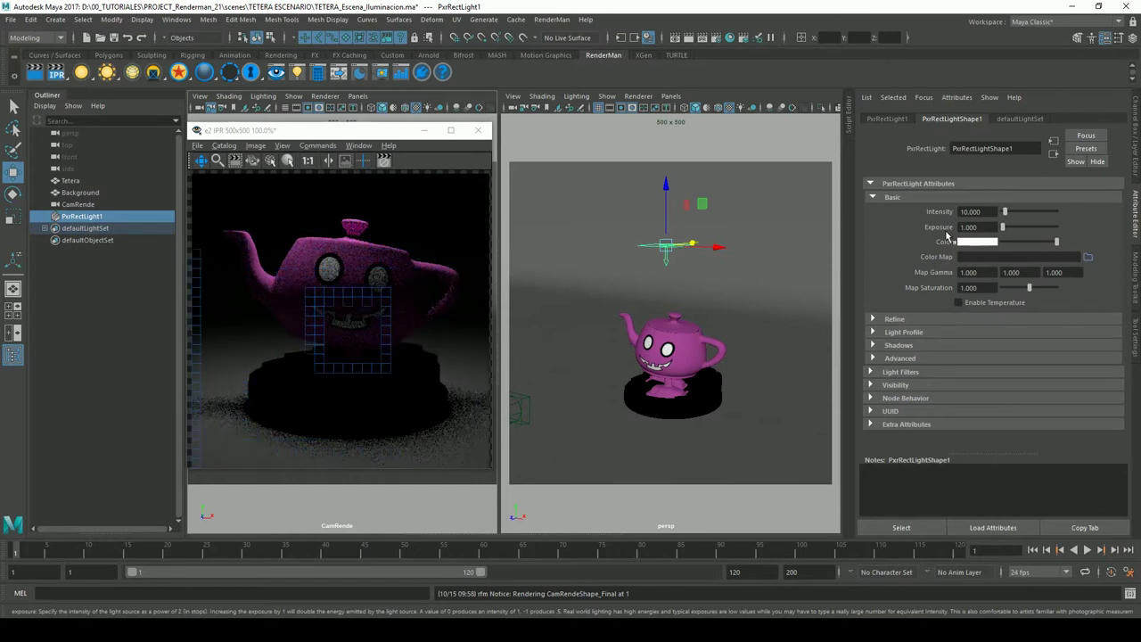
{"action": "left_click", "coordinate": [968, 228]}
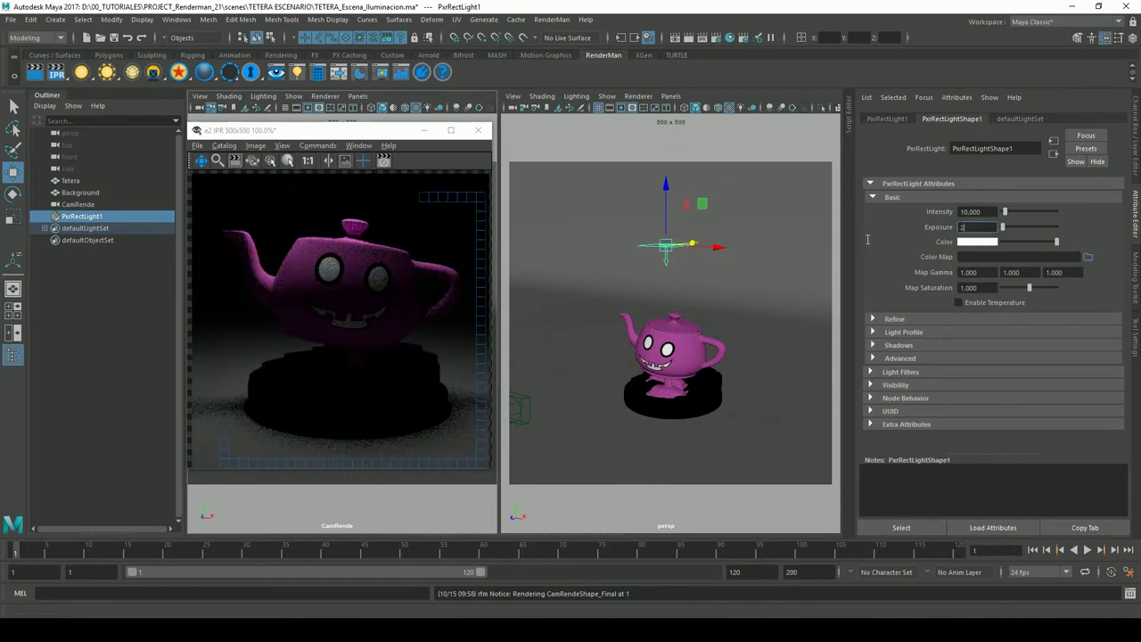
{"action": "type", "text": "2"}
{"action": "key", "text": "Return"}
{"action": "type", "text": "3"}
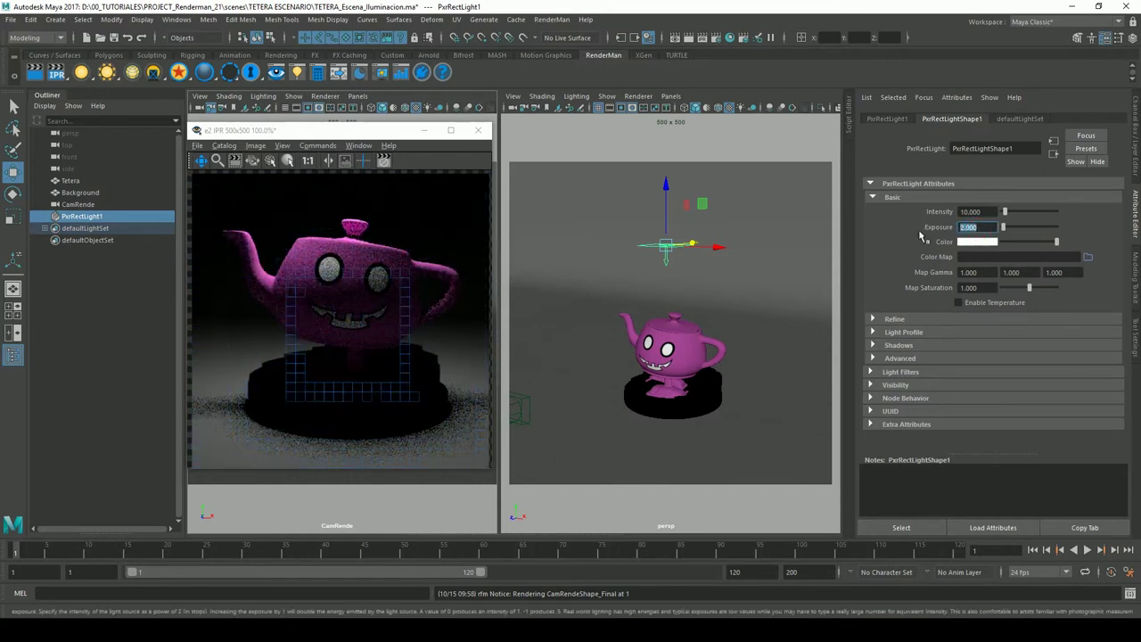
{"action": "key", "text": "Return"}
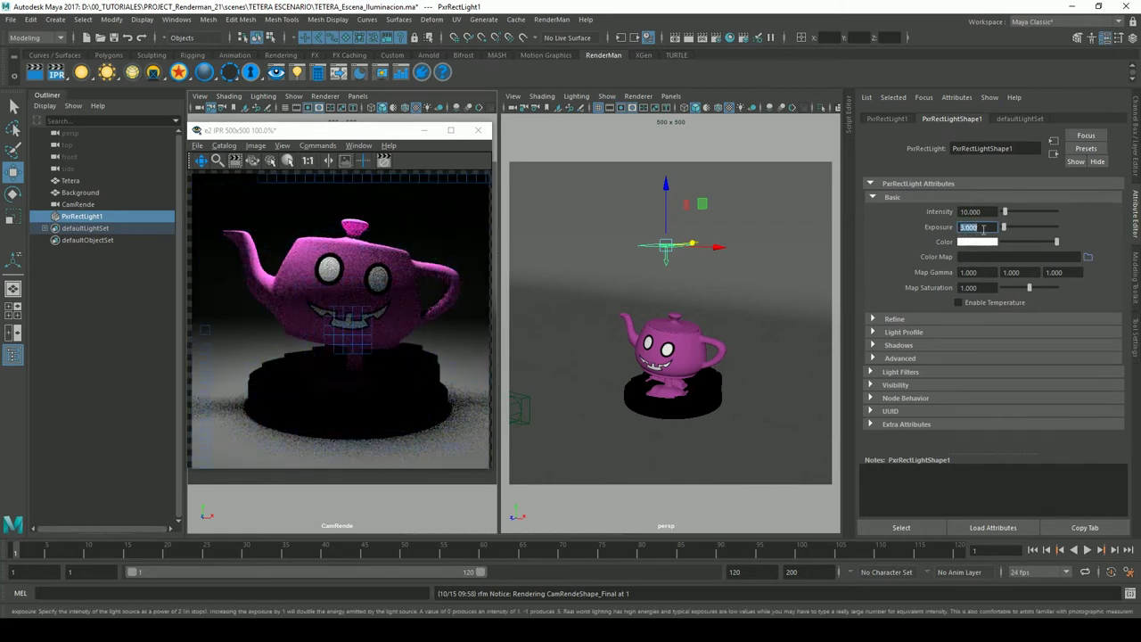
{"action": "type", "text": "5"}
{"action": "key", "text": "Return"}
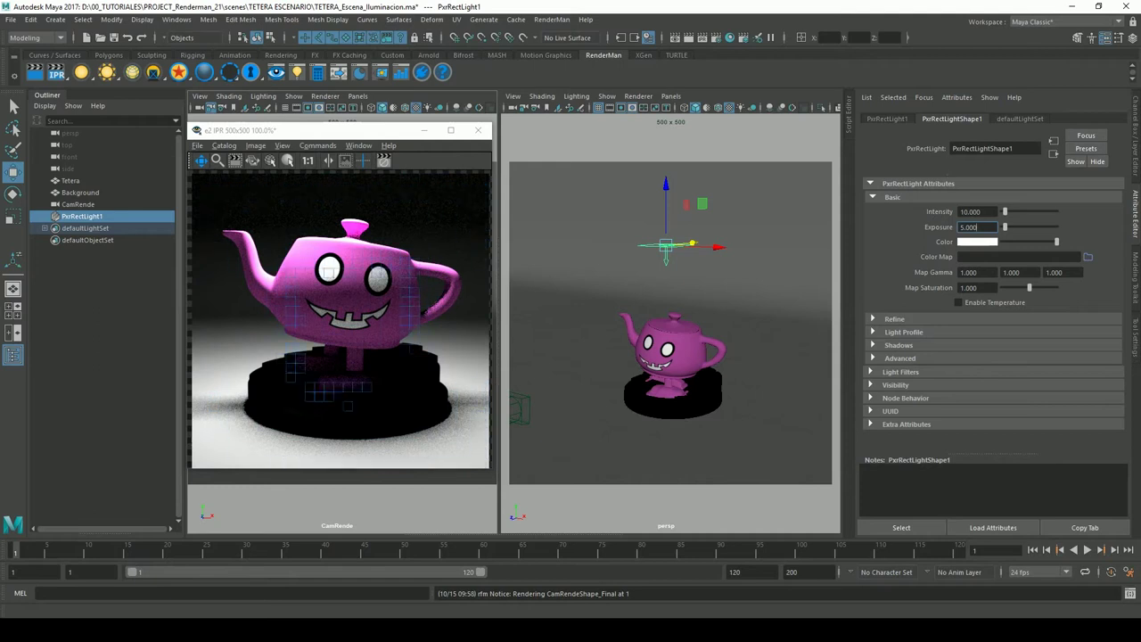
Settle the light's Exposure at 4
{"action": "left_click", "coordinate": [972, 211]}
{"action": "left_click", "coordinate": [985, 228]}
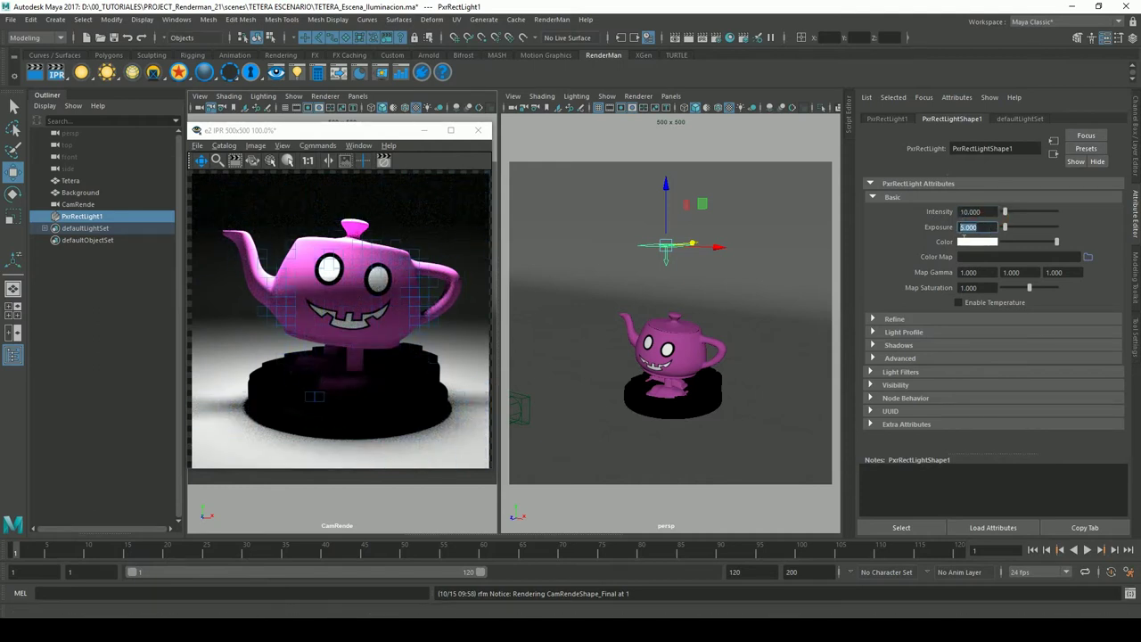
{"action": "key", "text": "shift+Tab"}
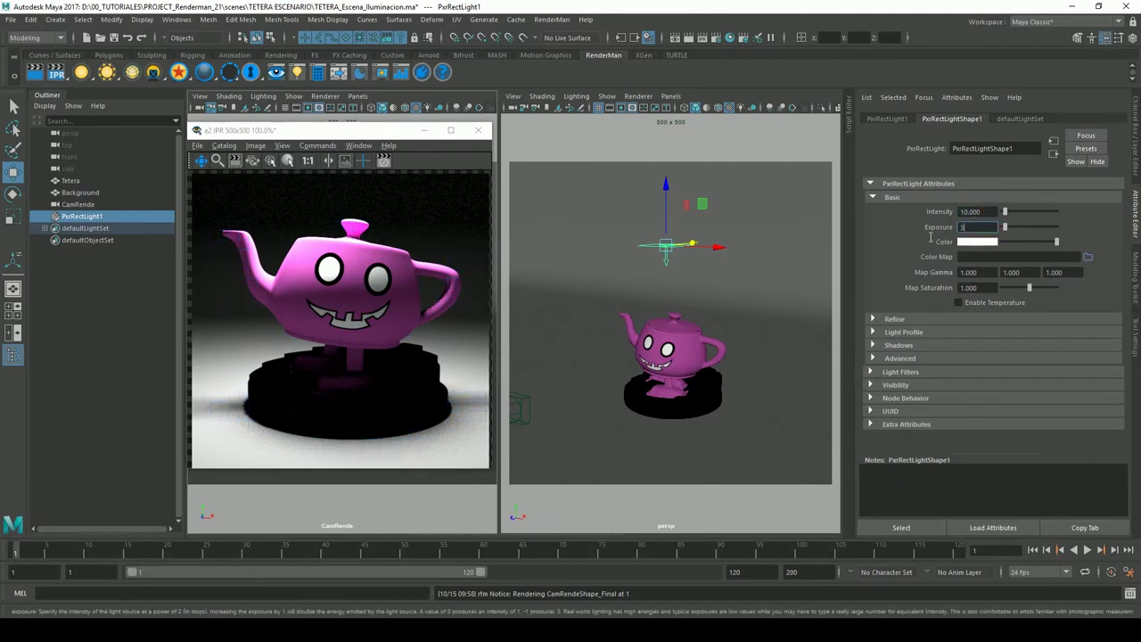
{"action": "key", "text": "Return"}
{"action": "type", "text": "4"}
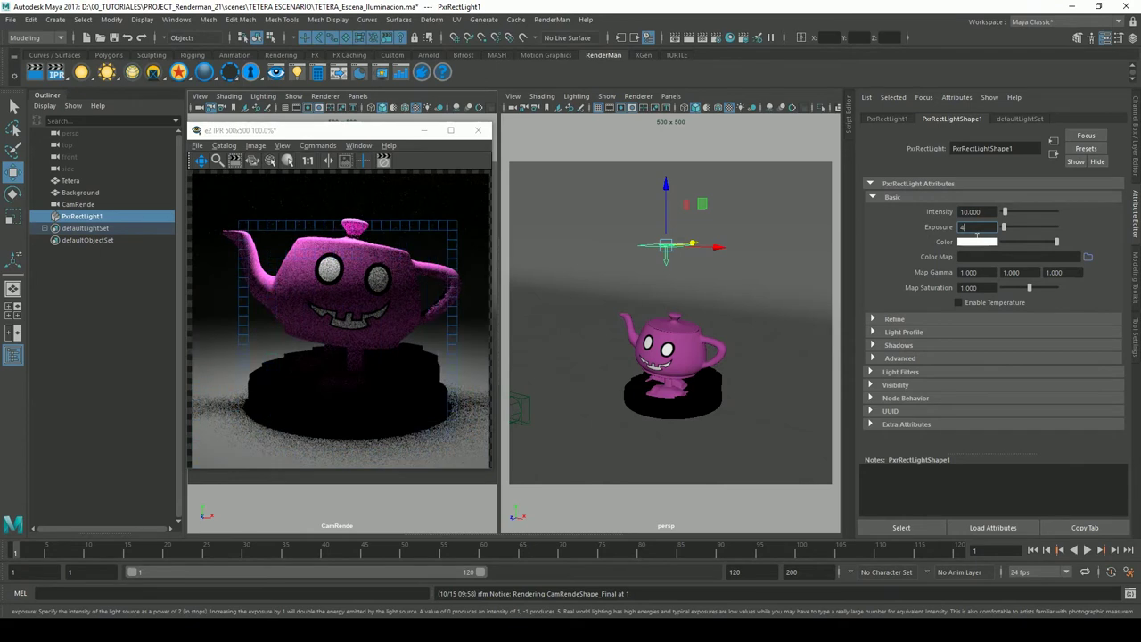
{"action": "key", "text": "Return"}
{"action": "key", "text": "shift+Tab"}
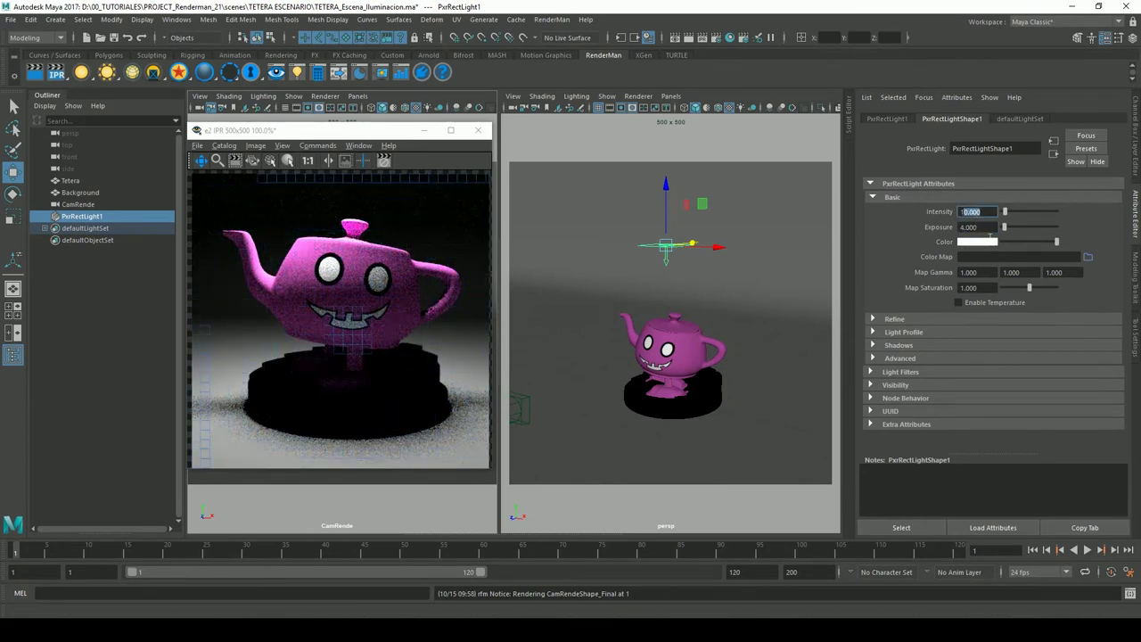
{"action": "key", "text": "Tab"}
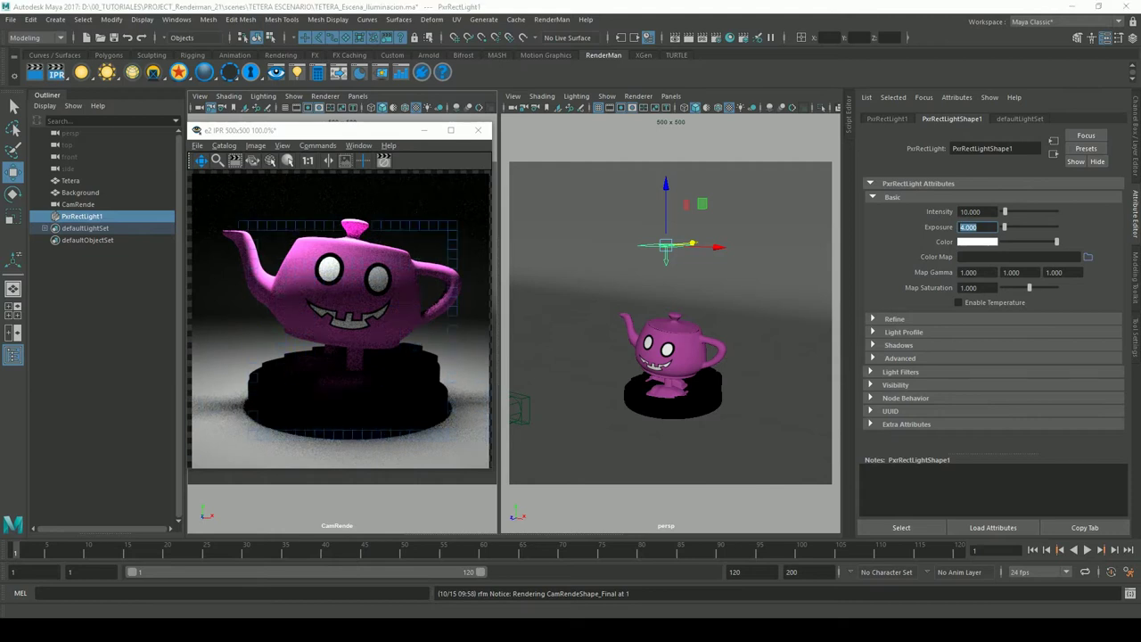
{"action": "left_click", "coordinate": [976, 228]}
{"action": "type", "text": "4.500"}
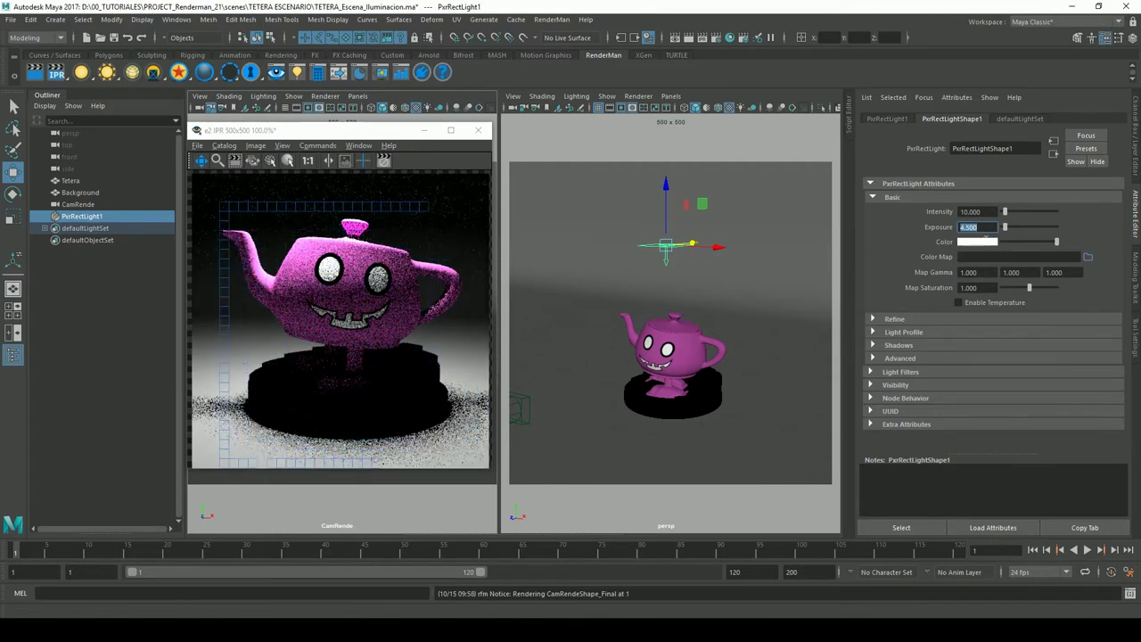
{"action": "type", "text": "4"}
{"action": "left_click", "coordinate": [970, 212]}
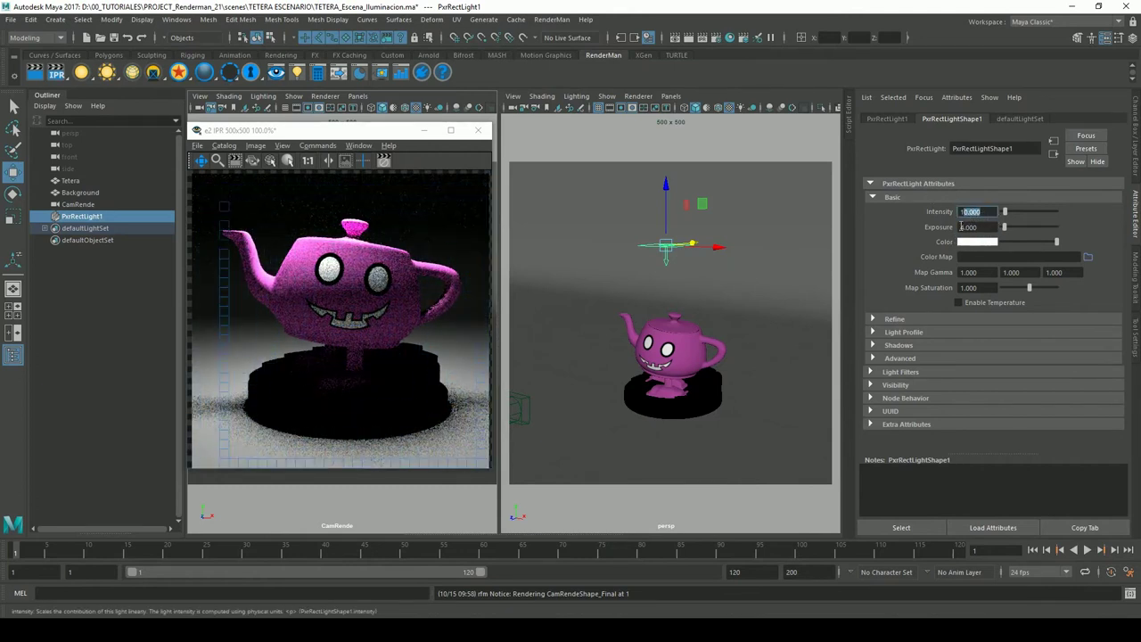
Try Intensity 20 and 15, then settle on 13 and check the IPR window
{"action": "type", "text": "20"}
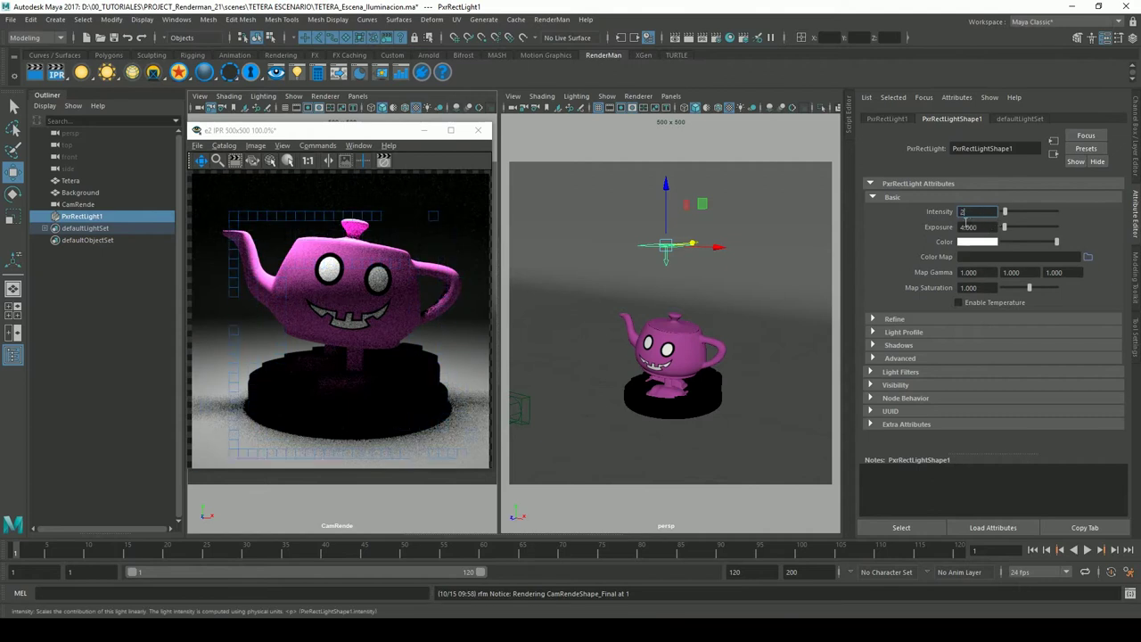
{"action": "key", "text": "Return"}
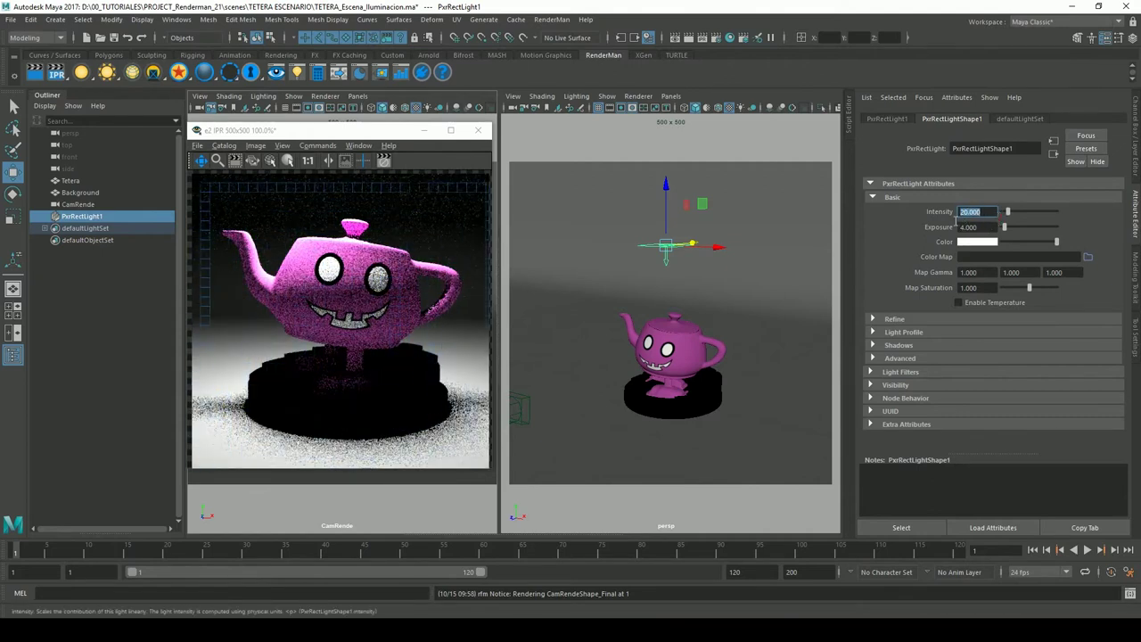
{"action": "type", "text": "15"}
{"action": "key", "text": "Return"}
{"action": "type", "text": "13"}
{"action": "key", "text": "Return"}
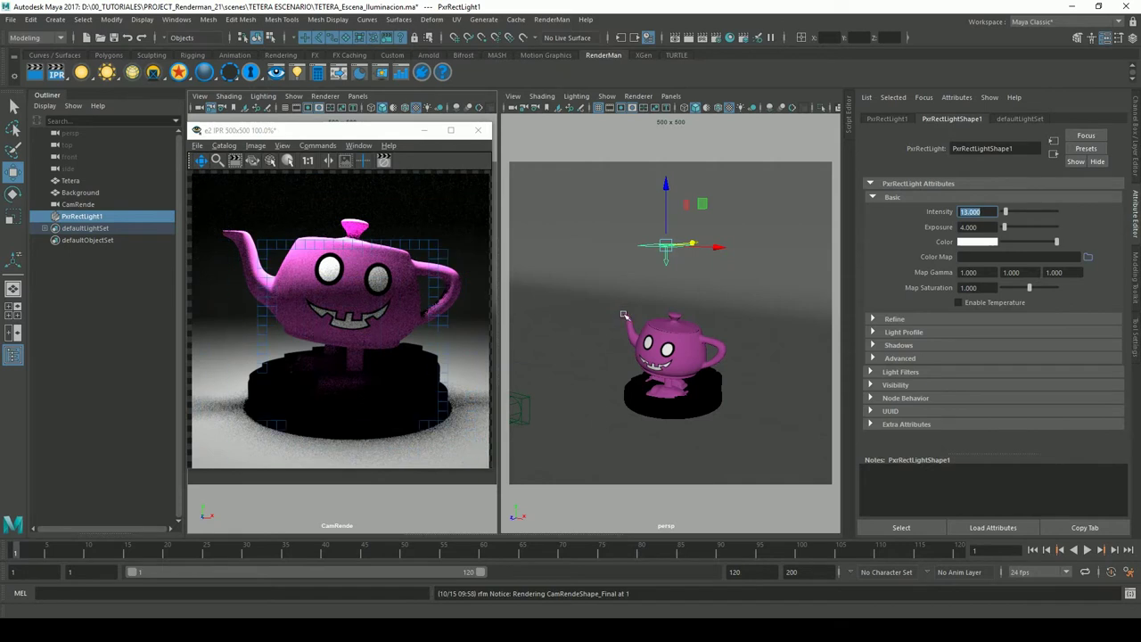
{"action": "left_click", "coordinate": [397, 295]}
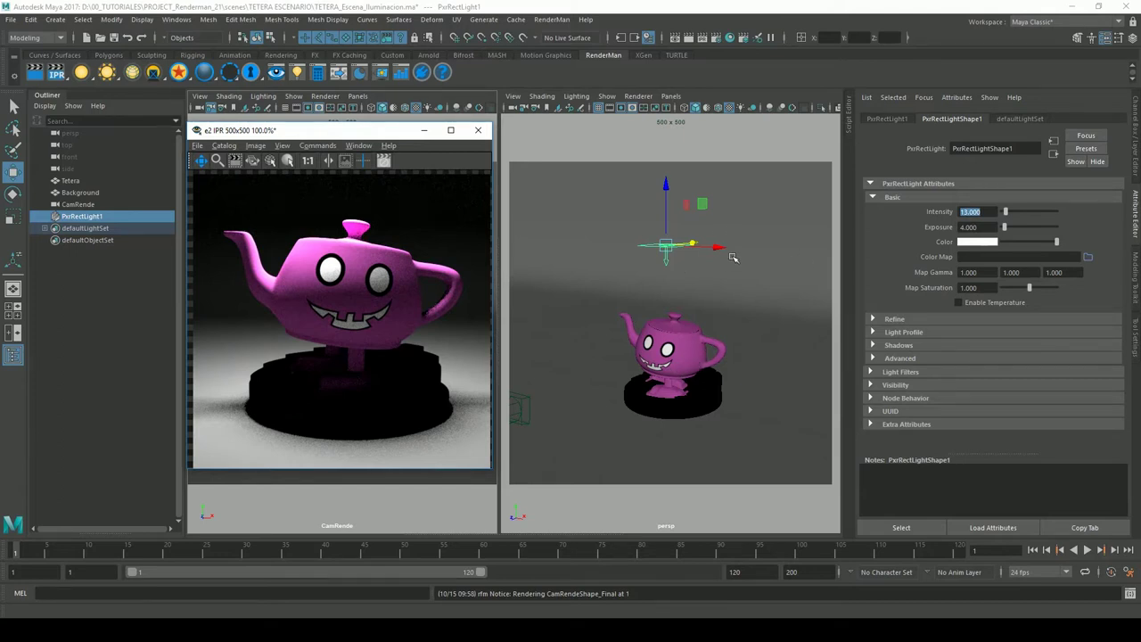
{"action": "left_click", "coordinate": [60, 221]}
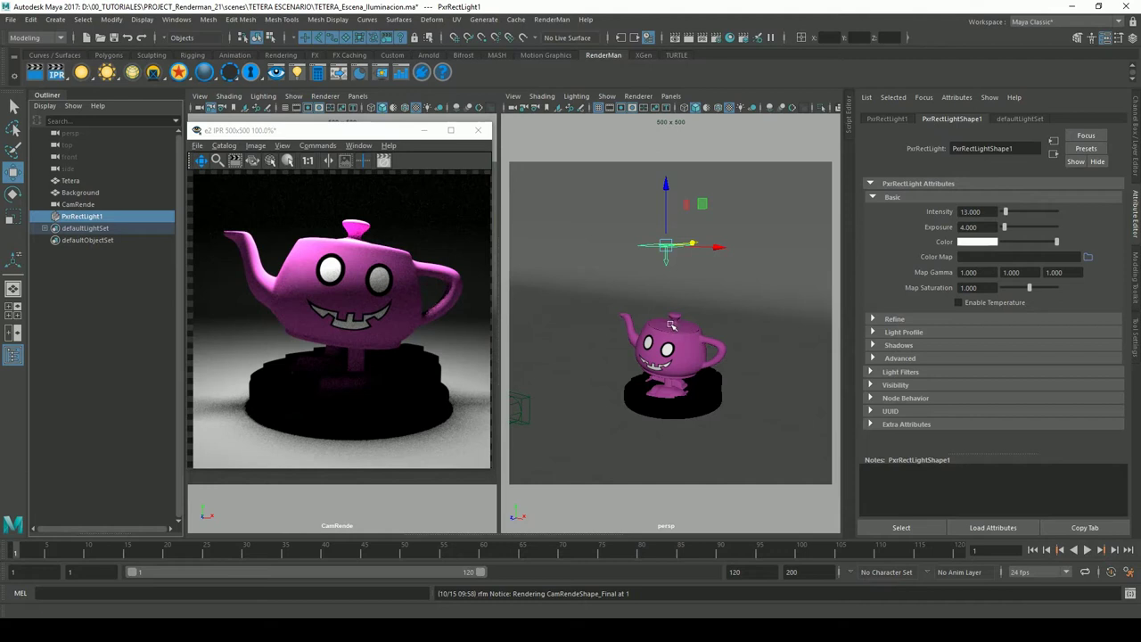
Aim the rect light at the teapot by dragging its manipulator's aim point onto it
{"action": "key", "text": "t"}
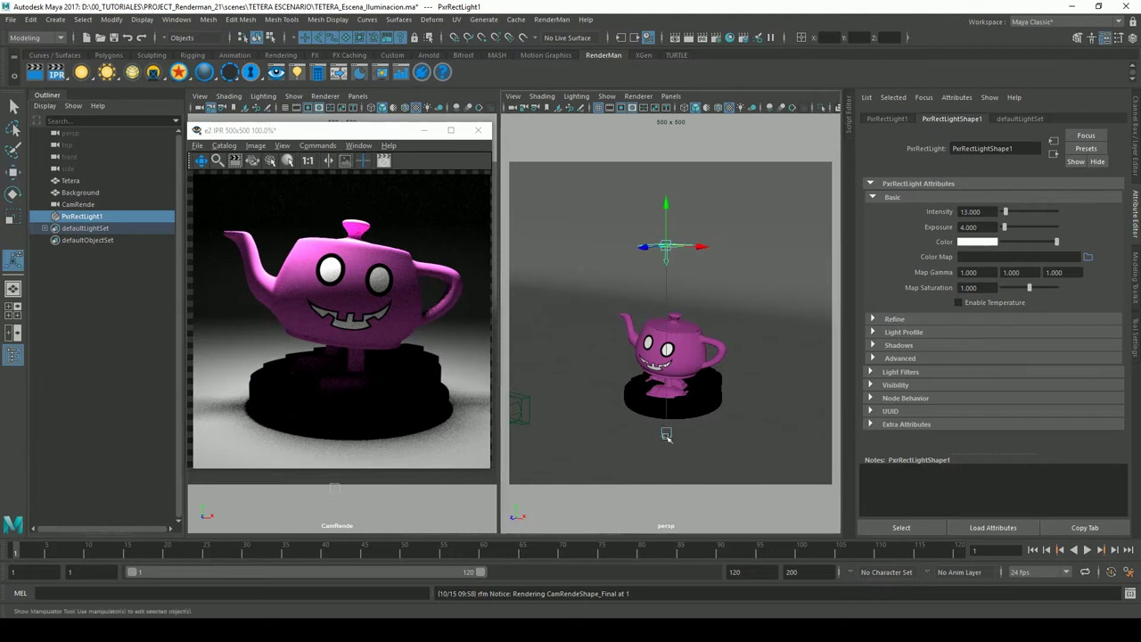
{"action": "left_click", "coordinate": [667, 434]}
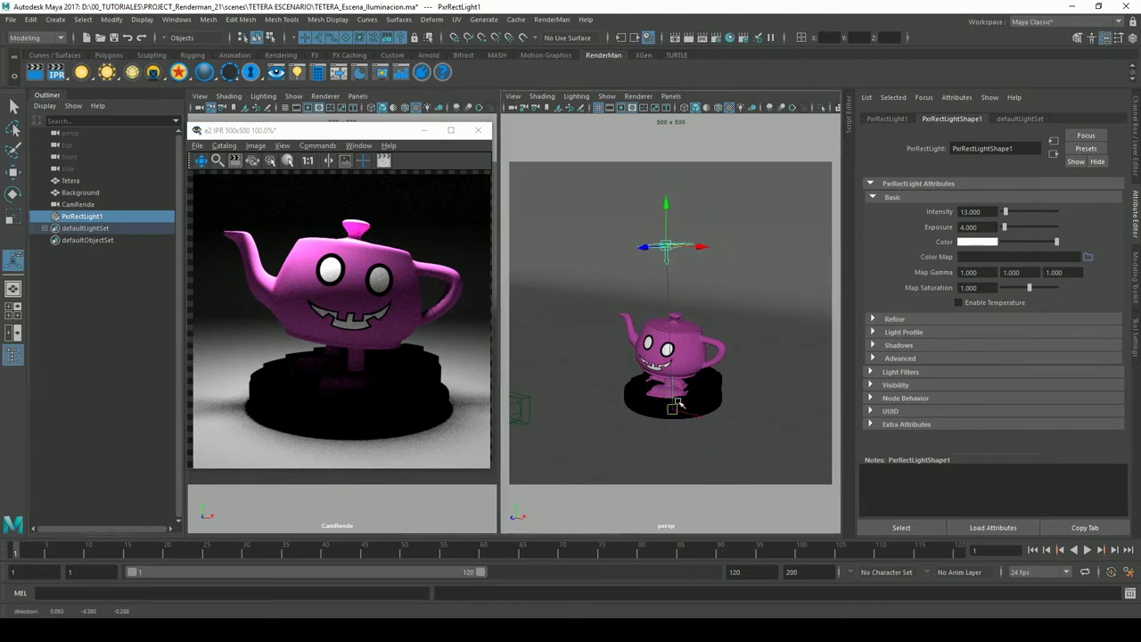
{"action": "left_click_drag", "start_coordinate": [708, 352], "coordinate": [679, 352]}
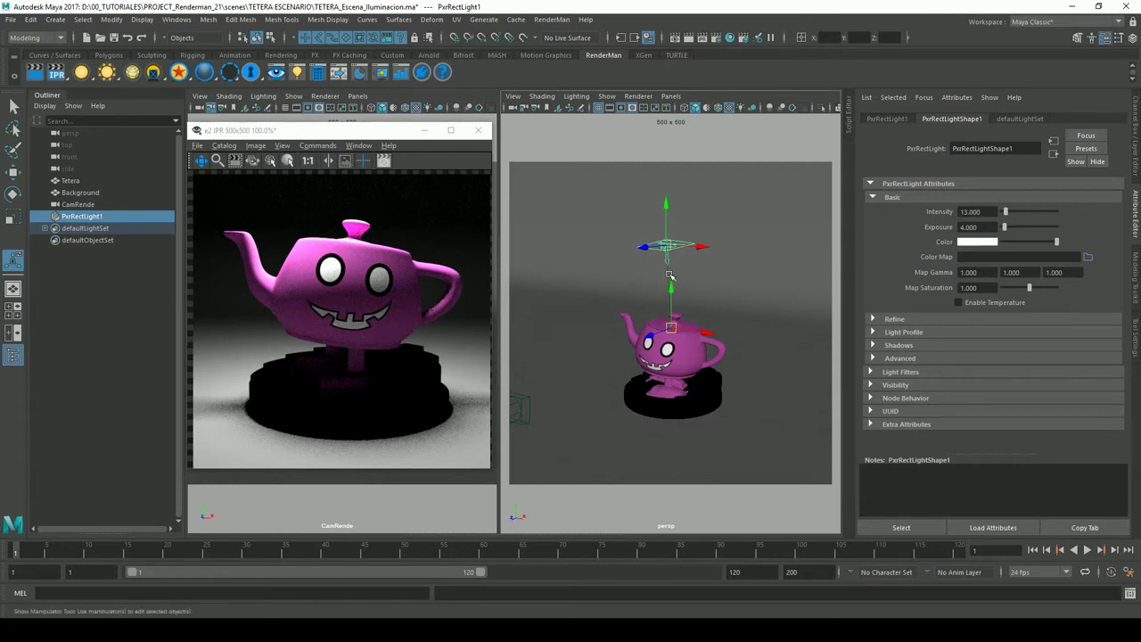
{"action": "mouse_move", "coordinate": [660, 259]}
{"action": "left_mouse_down"}
{"action": "mouse_move", "coordinate": [725, 252]}
{"action": "mouse_move", "coordinate": [542, 268]}
{"action": "mouse_move", "coordinate": [751, 289]}
{"action": "left_mouse_up"}
{"action": "left_click_drag", "start_coordinate": [626, 327], "coordinate": [639, 344]}
{"action": "key", "text": "ctrl+z"}
{"action": "key", "text": "ctrl+z"}
{"action": "key", "text": "ctrl+z"}
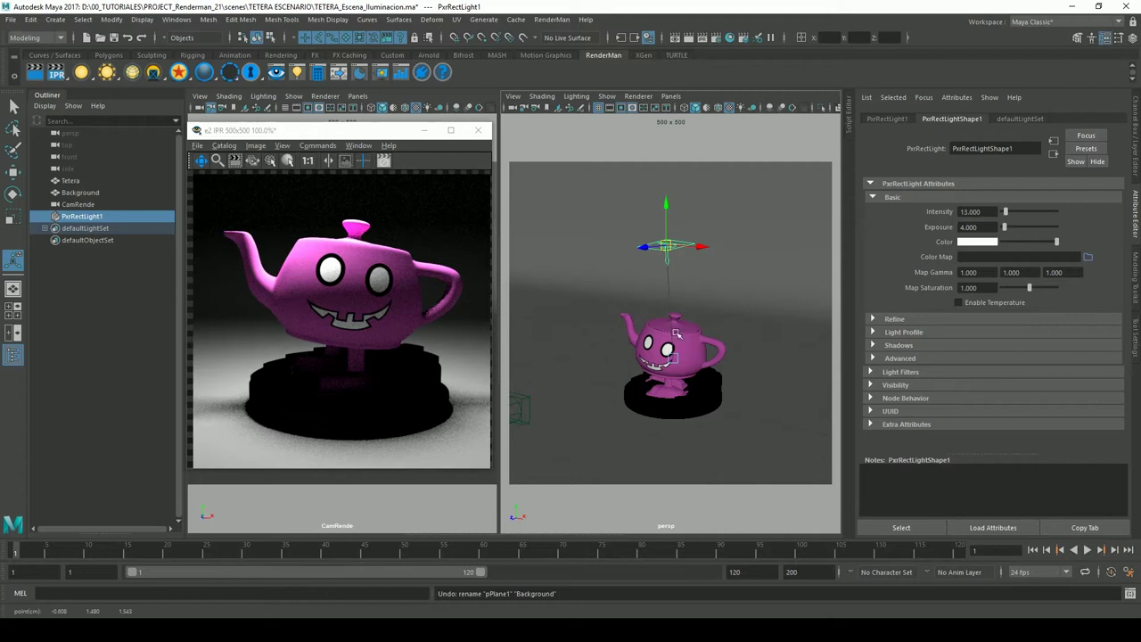
{"action": "left_click_drag", "start_coordinate": [680, 364], "coordinate": [690, 375]}
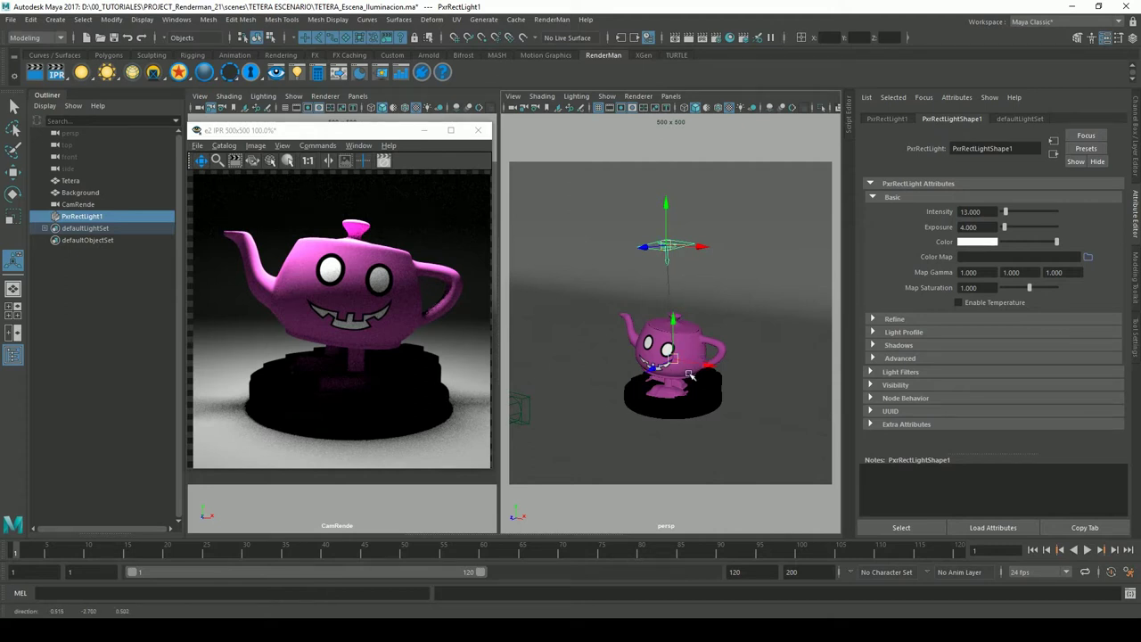
{"action": "key", "text": "w"}
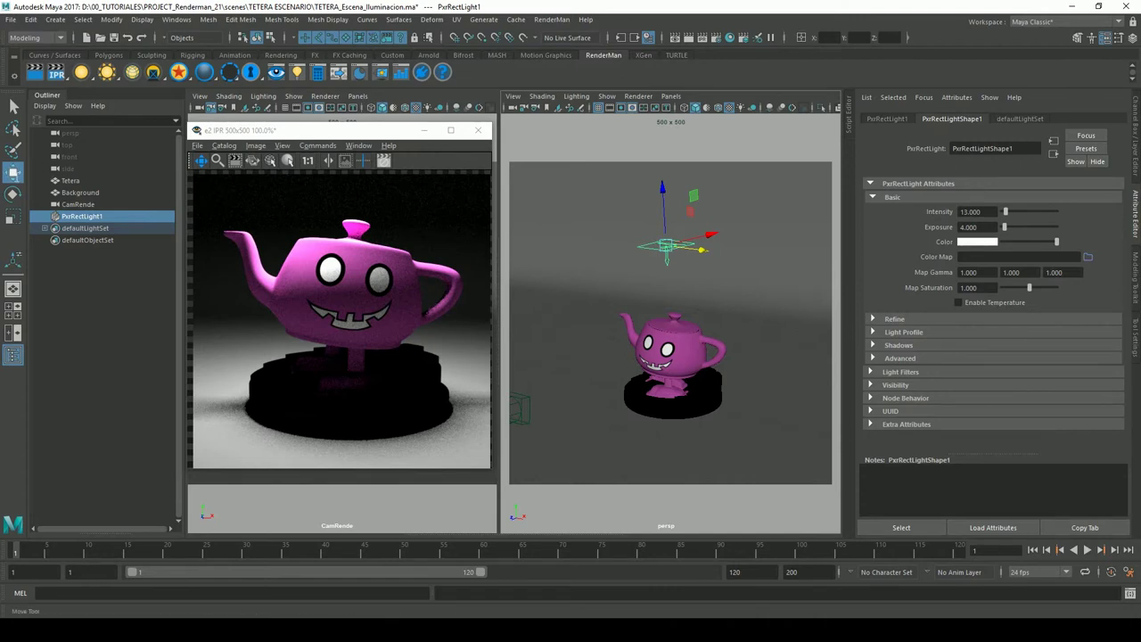
In the Channel Box, keep Rotate X at -90 and set Rotate Y and Z to 0
{"action": "left_click", "coordinate": [1137, 172]}
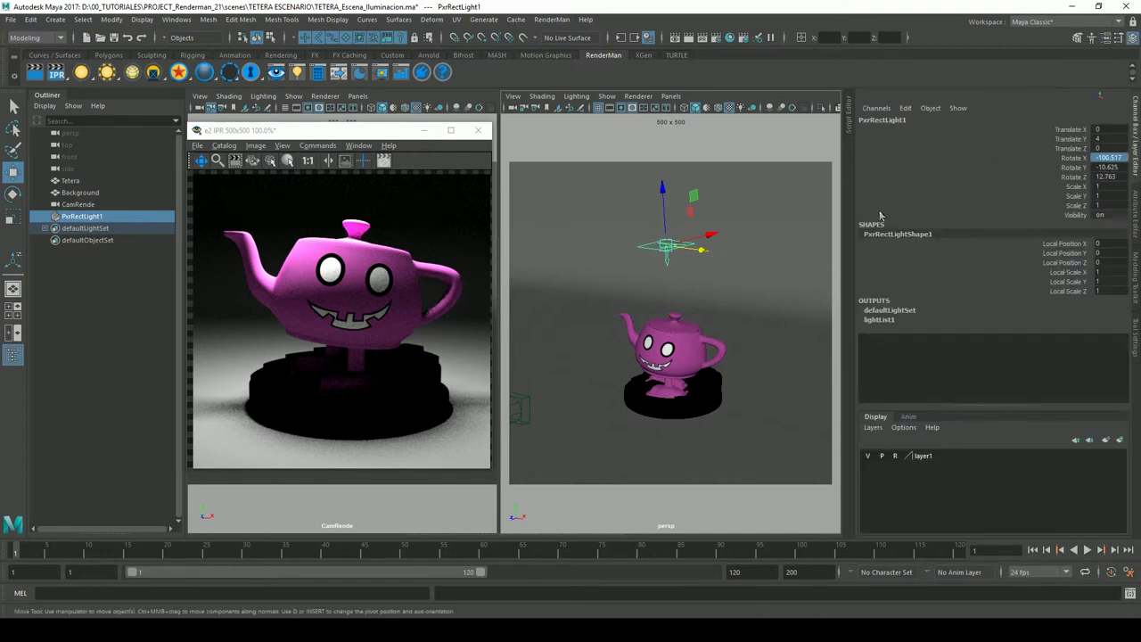
{"action": "left_click_drag", "start_coordinate": [694, 260], "coordinate": [692, 257]}
{"action": "key", "text": "ctrl+z"}
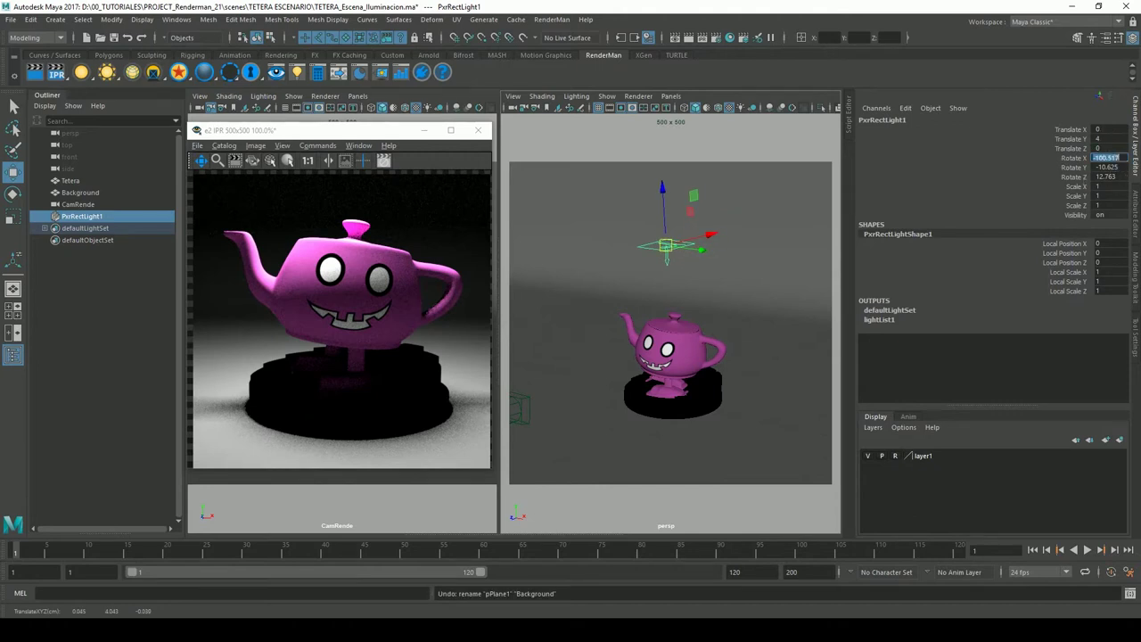
{"action": "type", "text": "-90"}
{"action": "middle_click_drag", "start_coordinate": [1126, 172], "coordinate": [1137, 172]}
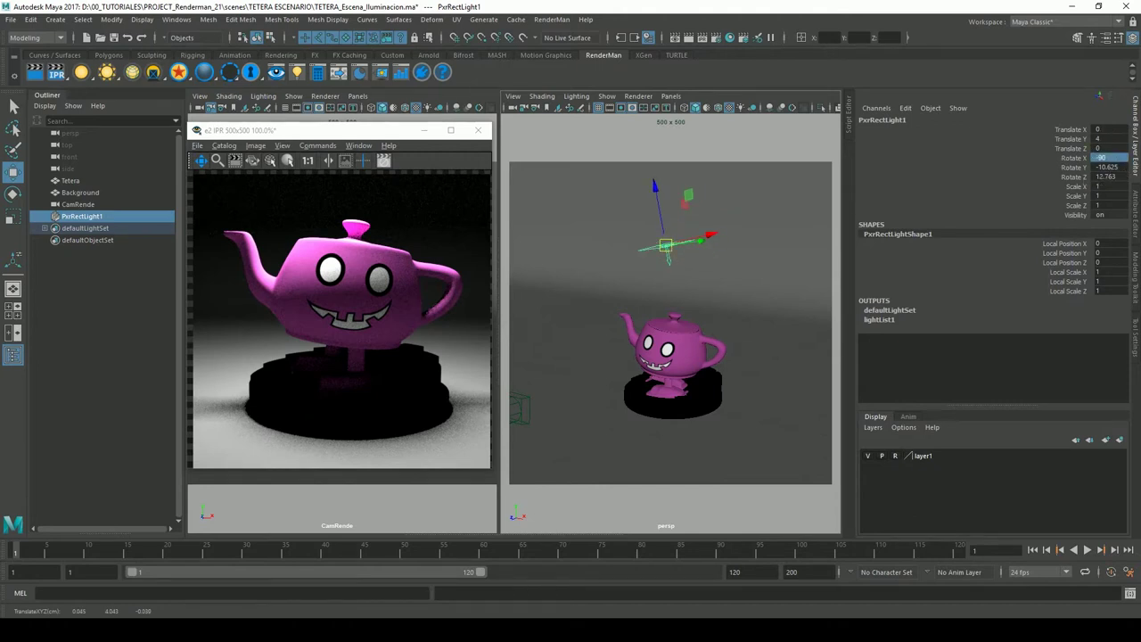
{"action": "left_click_drag", "start_coordinate": [1115, 177], "coordinate": [1110, 167]}
{"action": "type", "text": "0"}
{"action": "key", "text": "Return"}
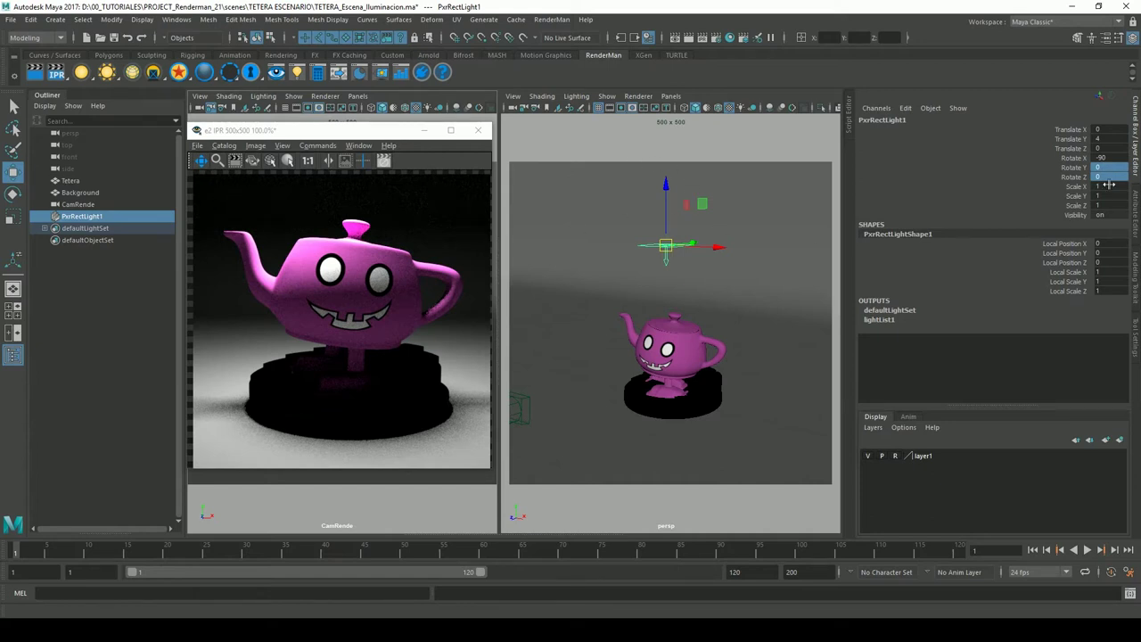
{"action": "left_click", "coordinate": [1137, 212]}
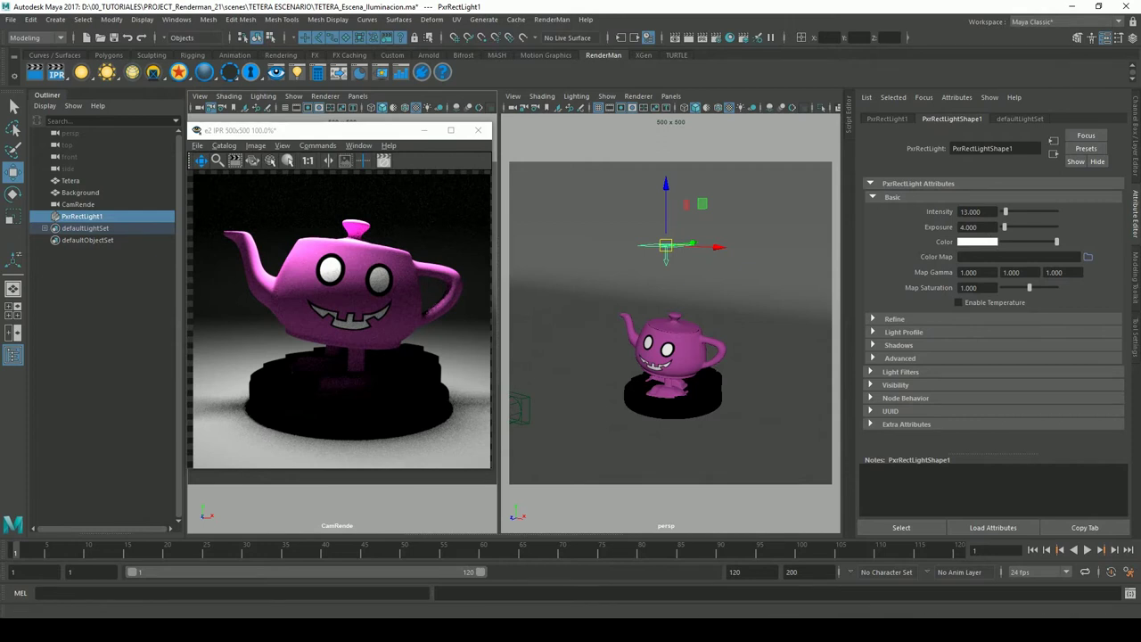
Tint the light colour pale yellow with slightly higher saturation
{"action": "left_click", "coordinate": [972, 242]}
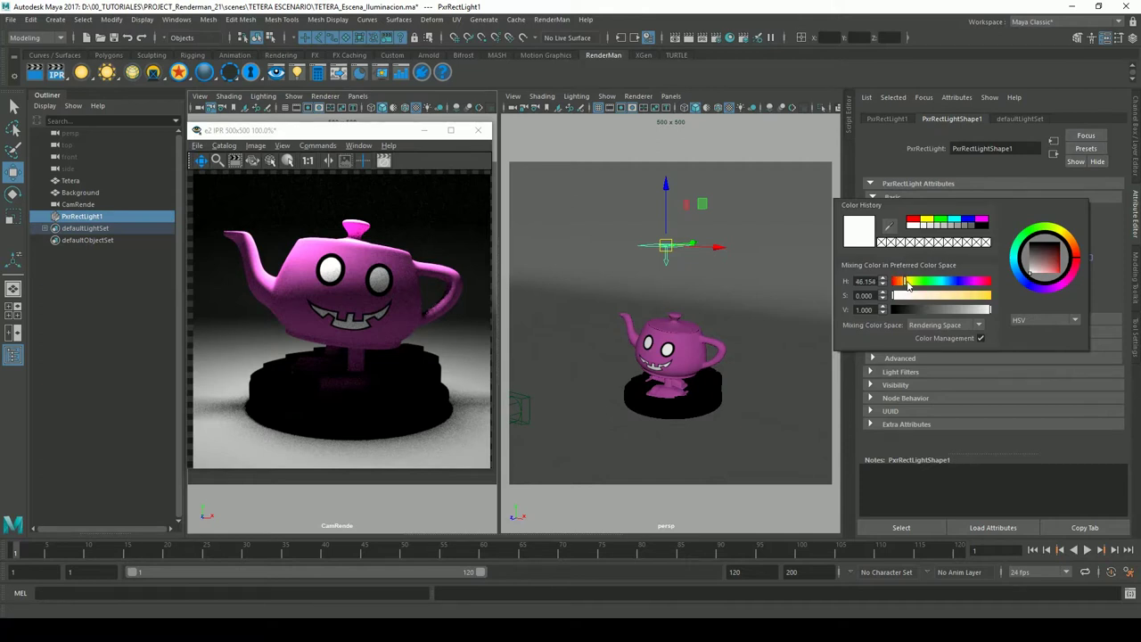
{"action": "left_click_drag", "start_coordinate": [972, 301], "coordinate": [948, 301]}
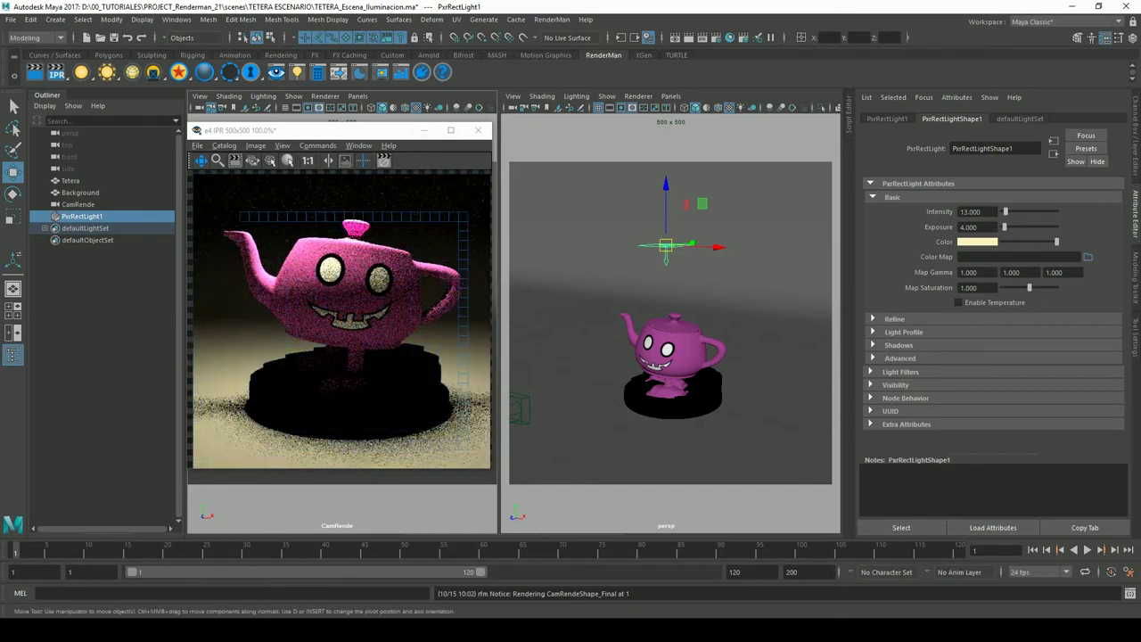
{"action": "left_click", "coordinate": [979, 241]}
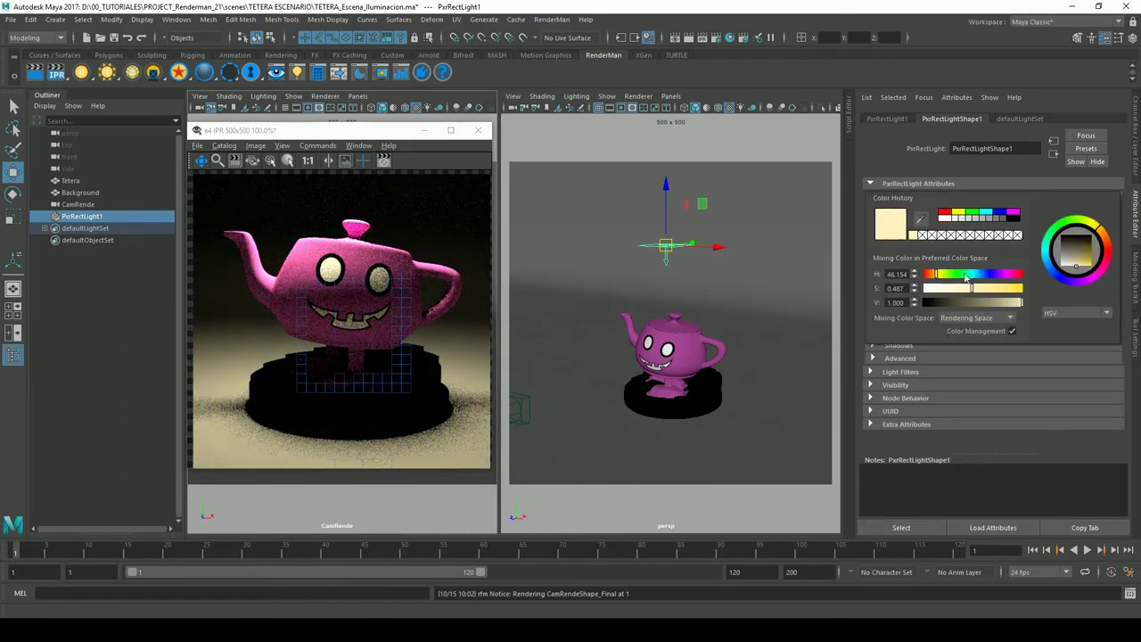
{"action": "left_click_drag", "start_coordinate": [972, 288], "coordinate": [1011, 295]}
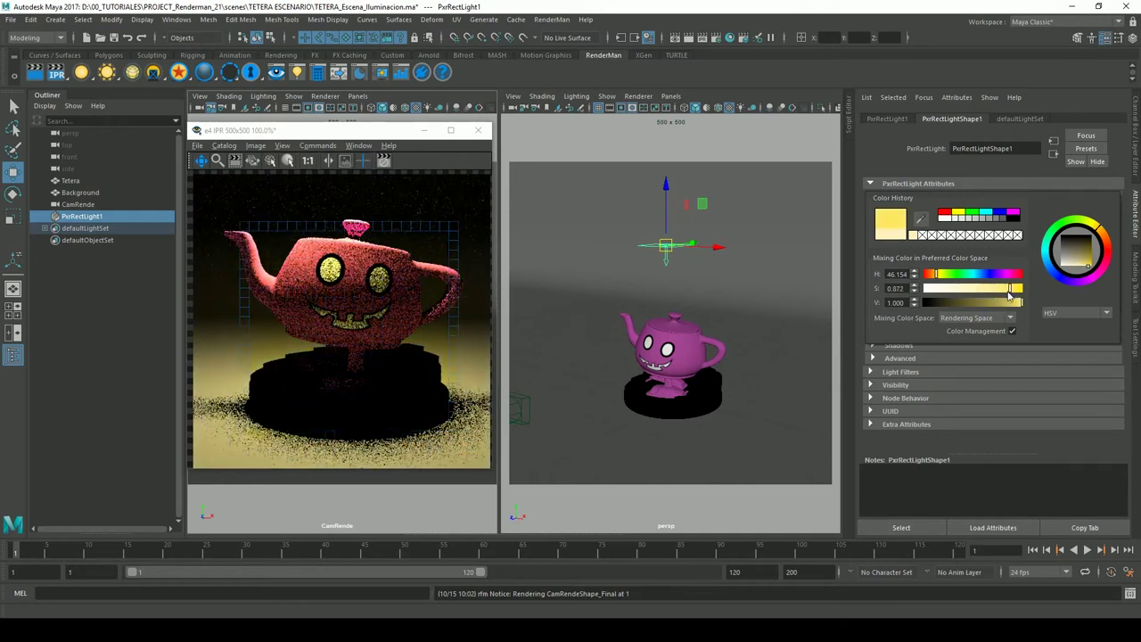
Switch the light colour to a light green, then reset it to plain white
{"action": "left_click", "coordinate": [971, 214]}
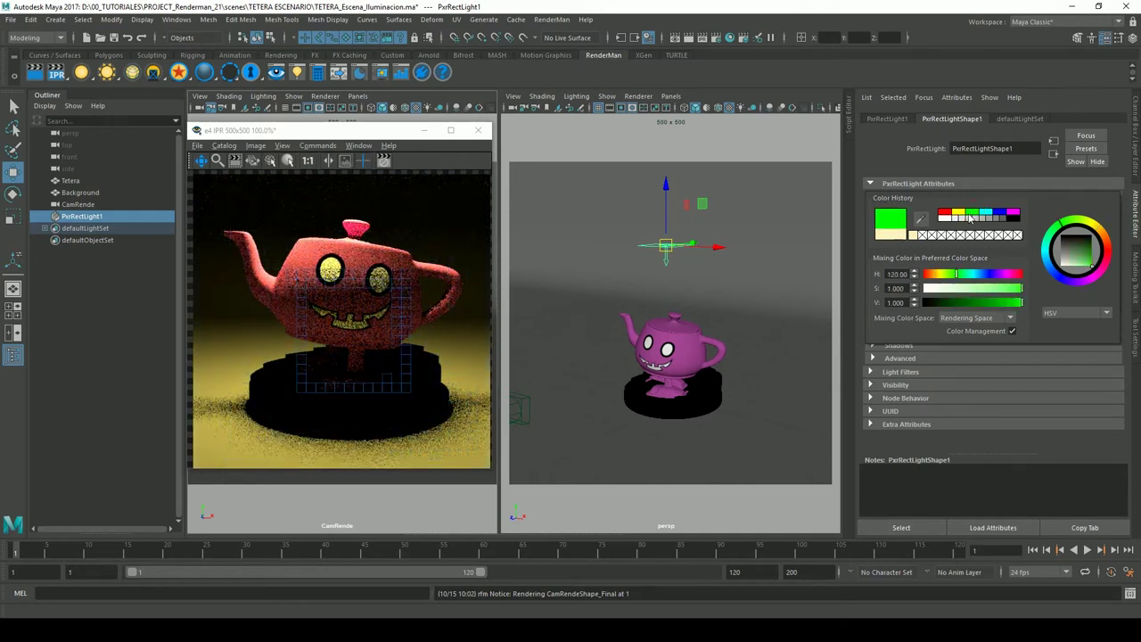
{"action": "left_click", "coordinate": [1006, 288]}
{"action": "left_click_drag", "start_coordinate": [1015, 291], "coordinate": [1027, 295]}
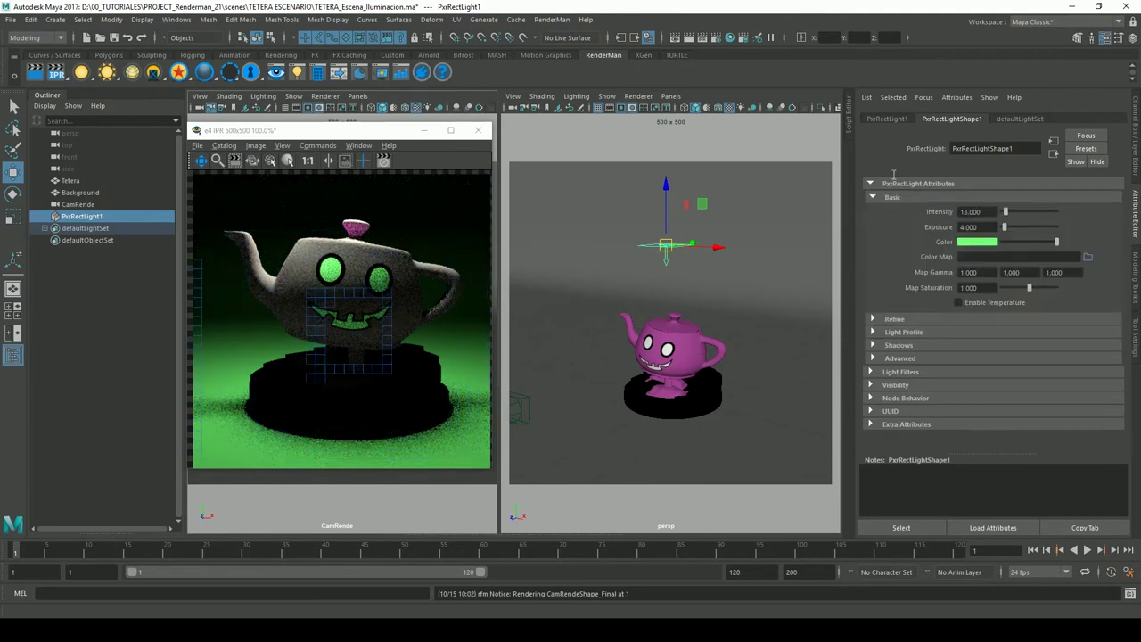
{"action": "left_click", "coordinate": [995, 248]}
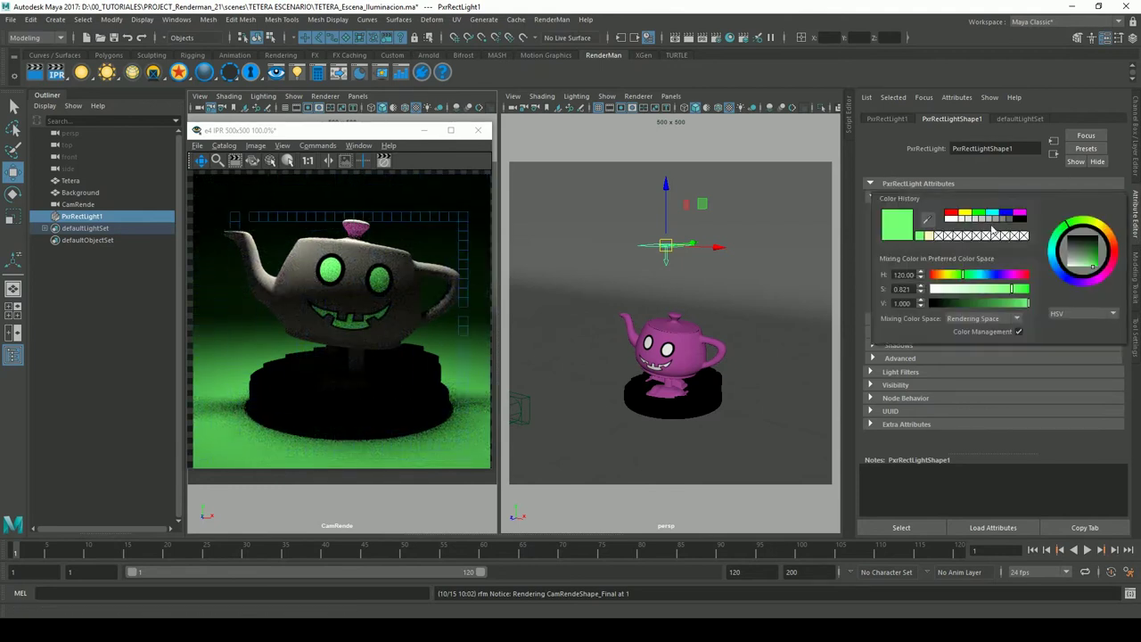
{"action": "left_click_drag", "start_coordinate": [1034, 247], "coordinate": [1010, 248]}
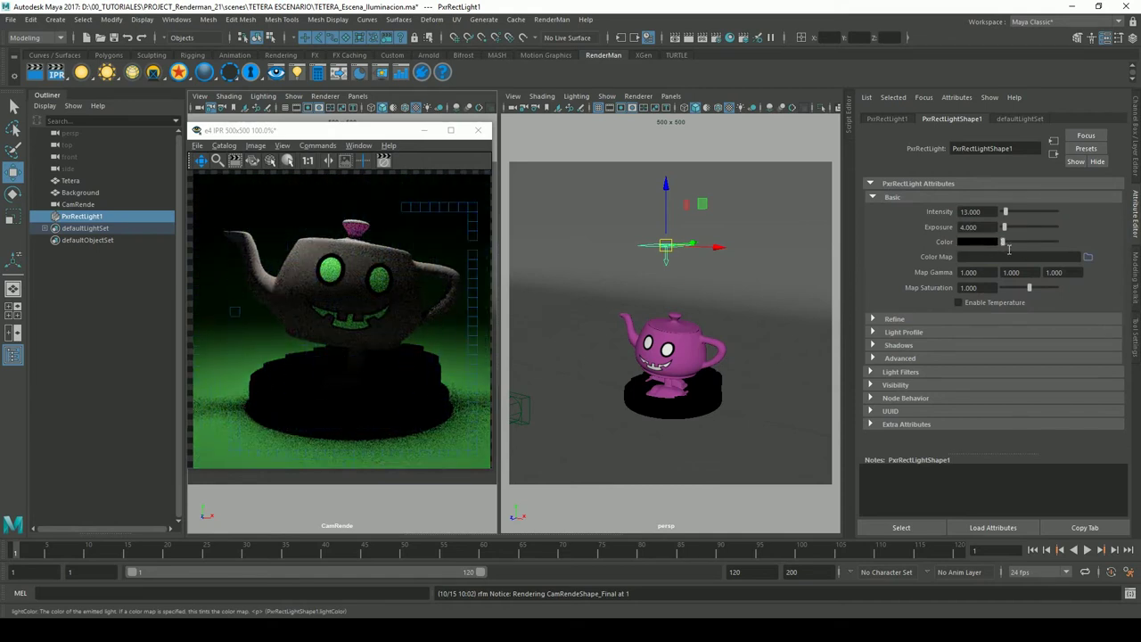
{"action": "left_click_drag", "start_coordinate": [1004, 242], "coordinate": [1069, 245]}
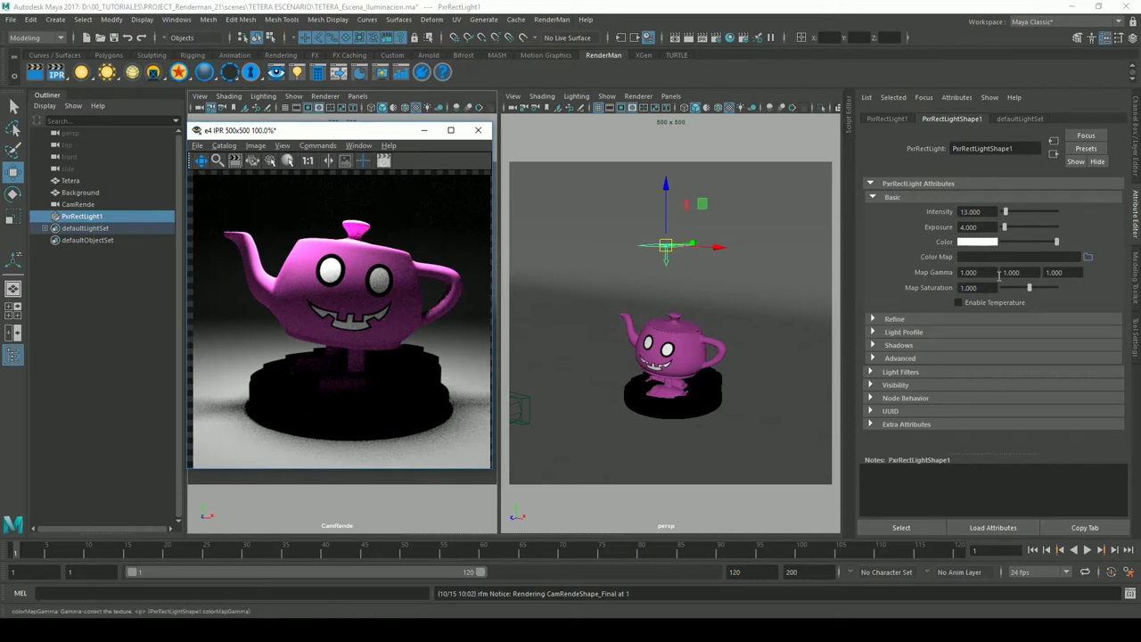
Browse into sourceimages and load Luxo-Jr_4000x2000.tex as the light's Color Map
{"action": "left_click", "coordinate": [1089, 257]}
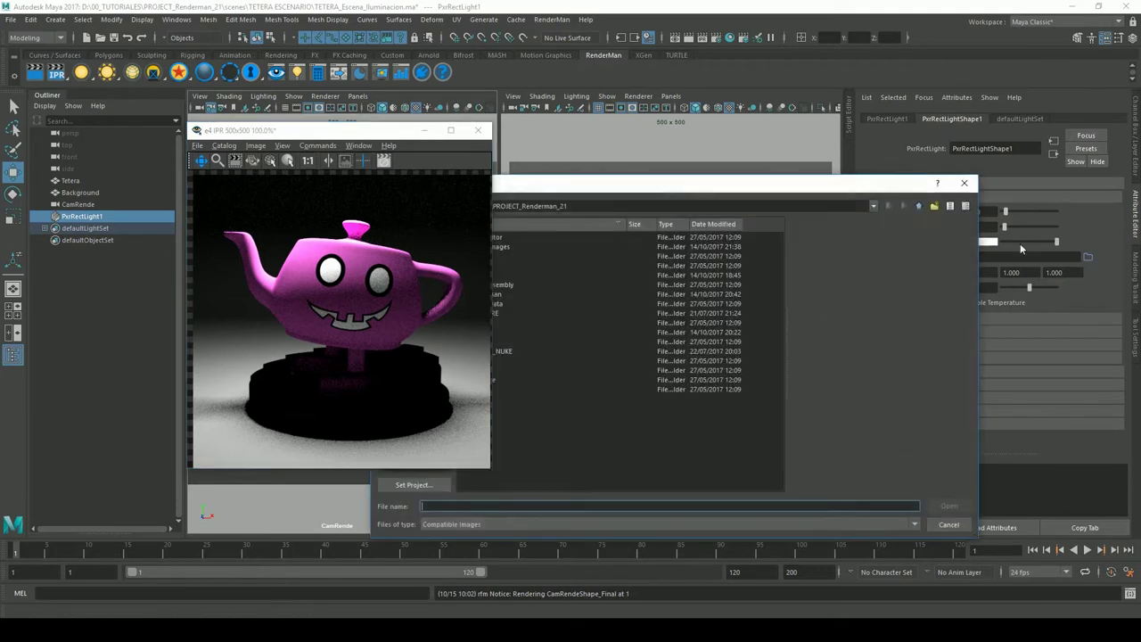
{"action": "left_click_drag", "start_coordinate": [700, 195], "coordinate": [813, 184]}
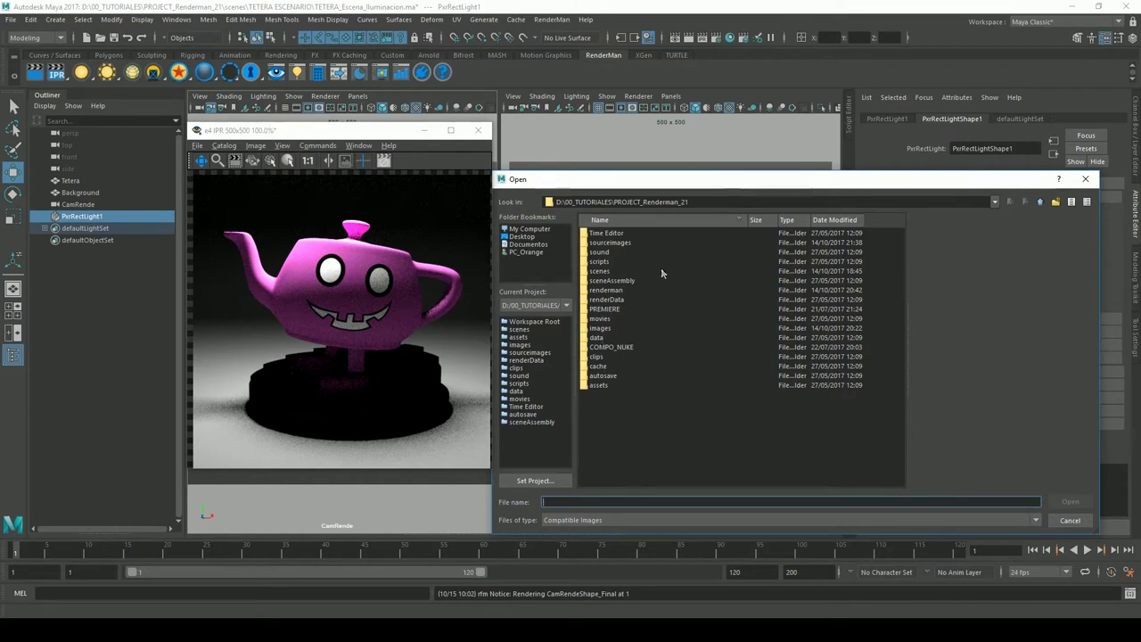
{"action": "double_click", "coordinate": [610, 243]}
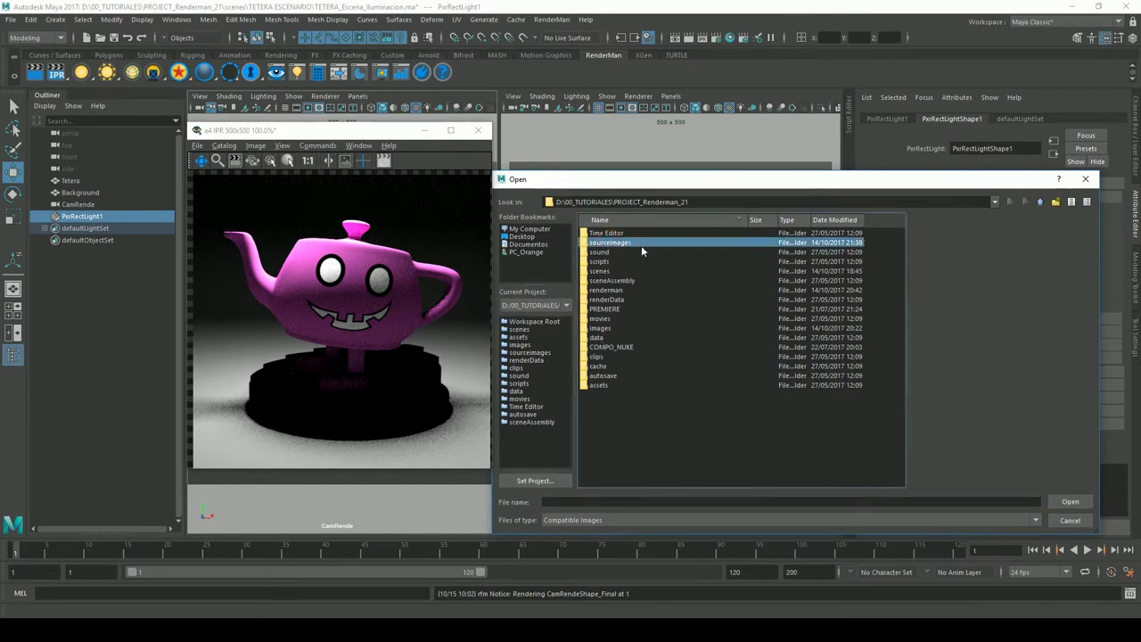
{"action": "left_click", "coordinate": [640, 243]}
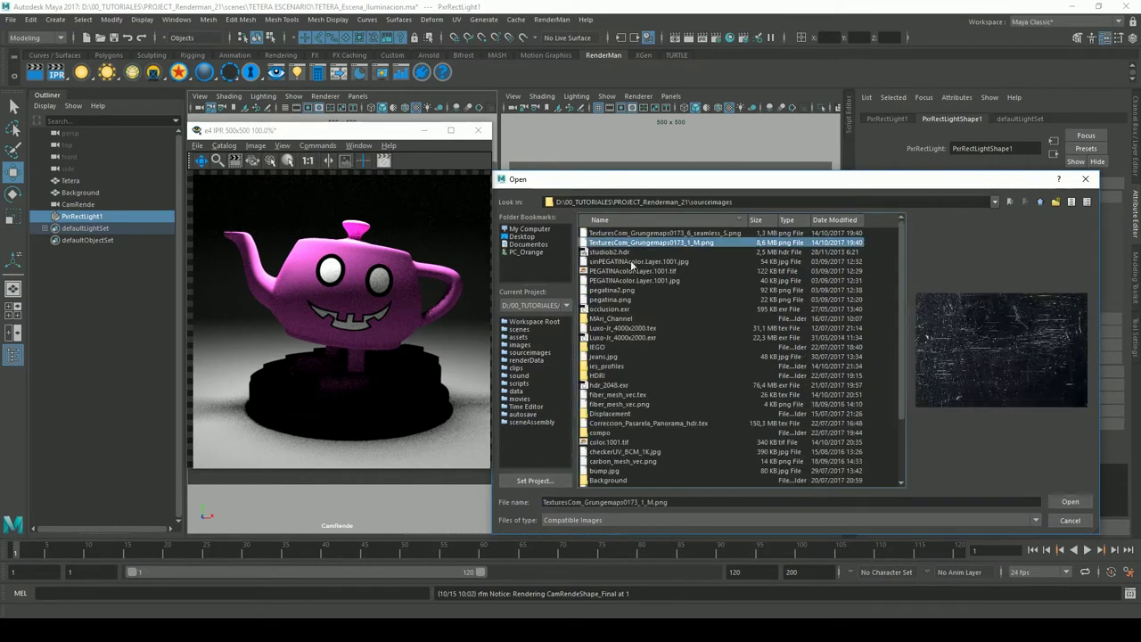
{"action": "left_click", "coordinate": [639, 336]}
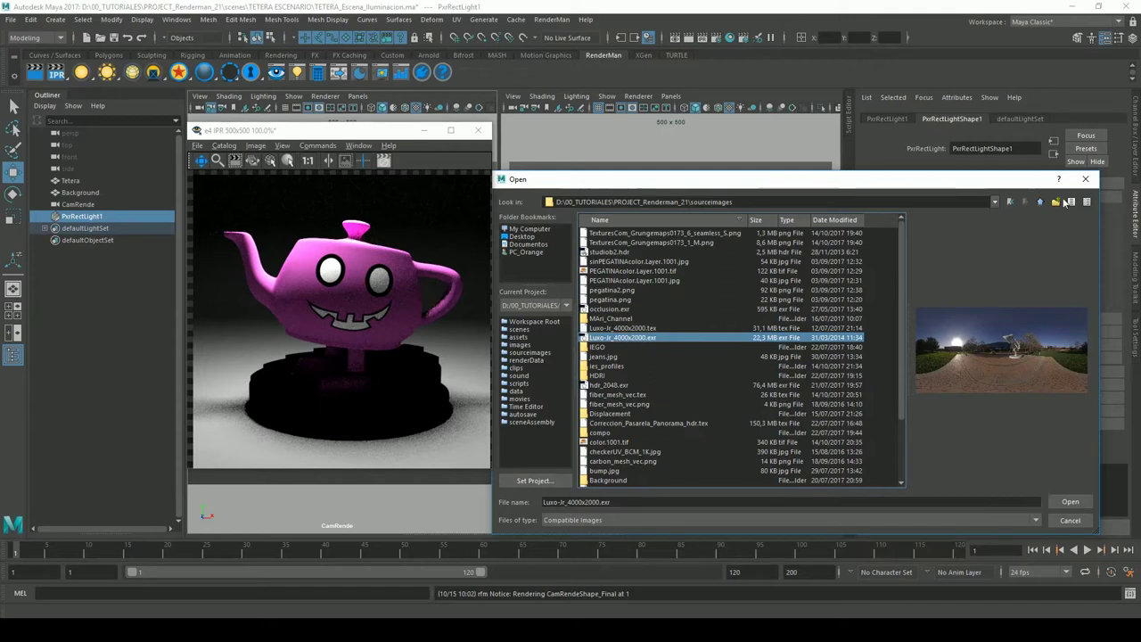
{"action": "left_click_drag", "start_coordinate": [897, 182], "coordinate": [908, 172]}
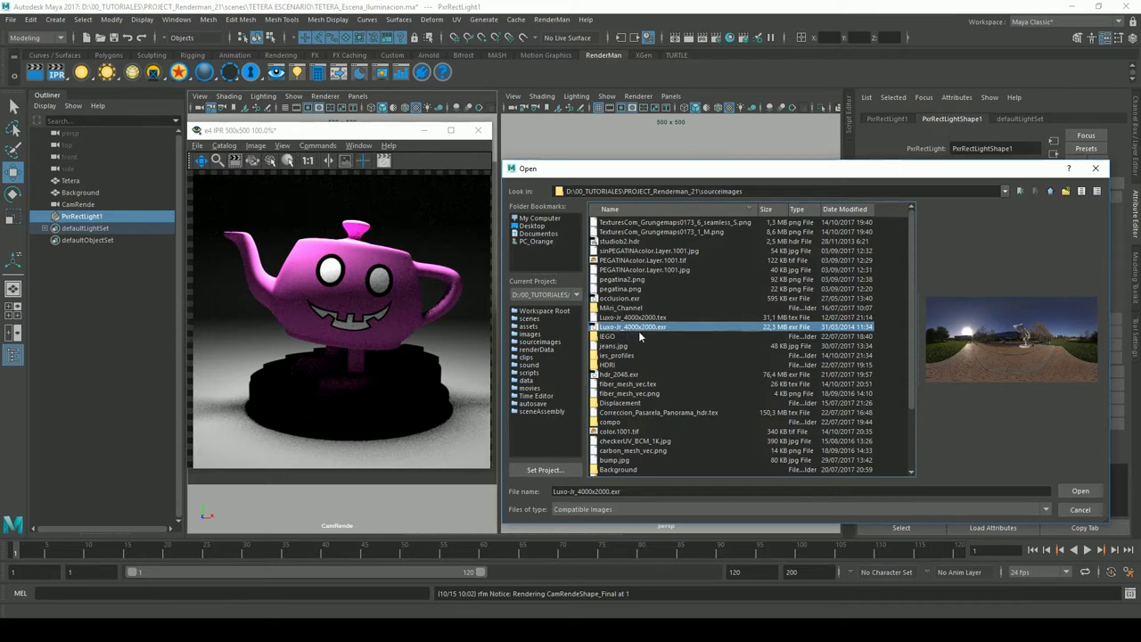
{"action": "mouse_move", "coordinate": [841, 162]}
{"action": "left_mouse_down"}
{"action": "mouse_move", "coordinate": [856, 265]}
{"action": "mouse_move", "coordinate": [839, 226]}
{"action": "left_mouse_up"}
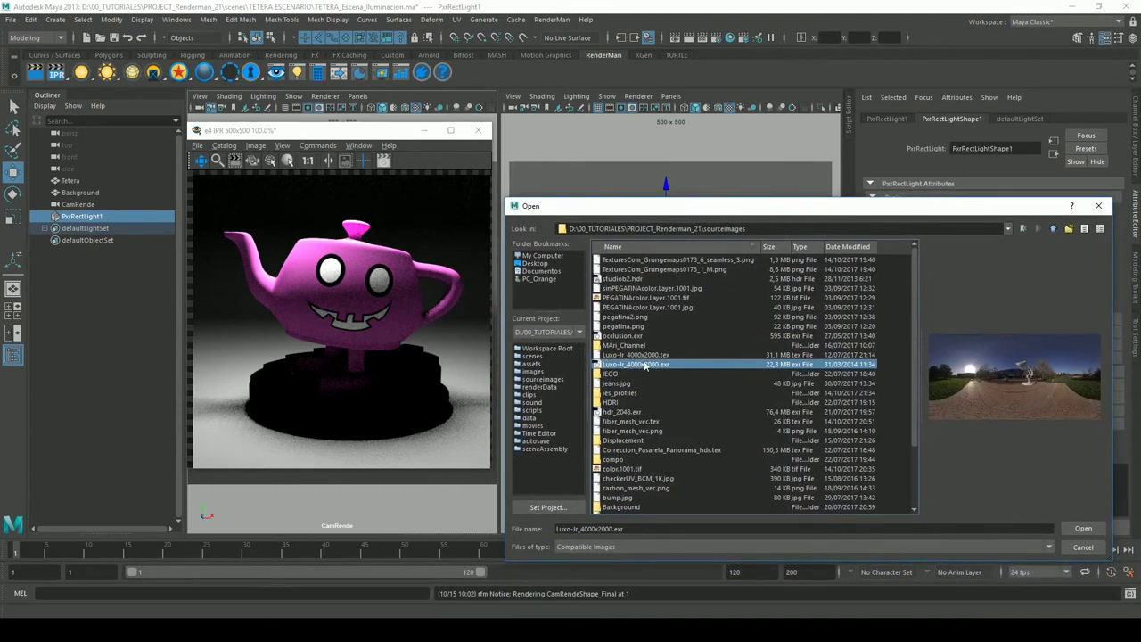
{"action": "left_click", "coordinate": [647, 356]}
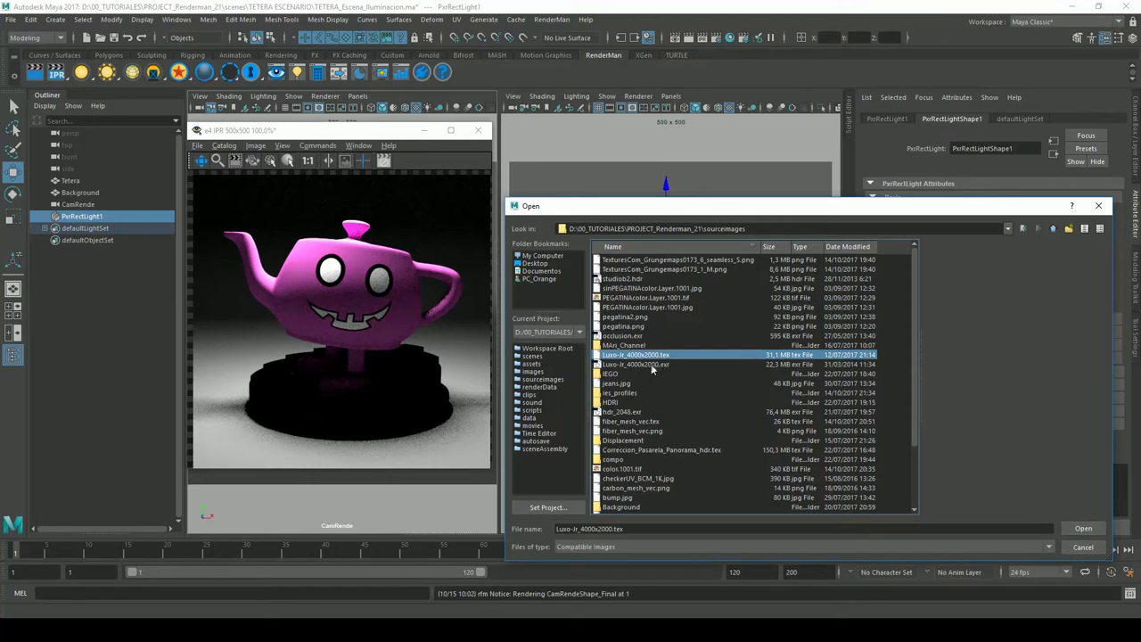
{"action": "left_click", "coordinate": [642, 364]}
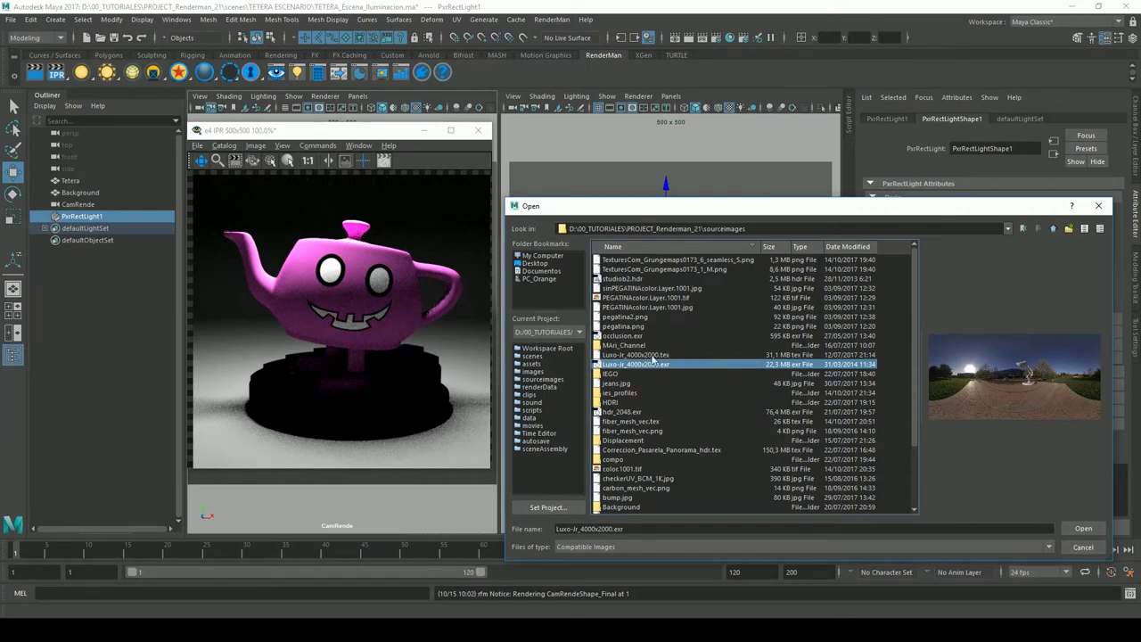
{"action": "left_click", "coordinate": [644, 355]}
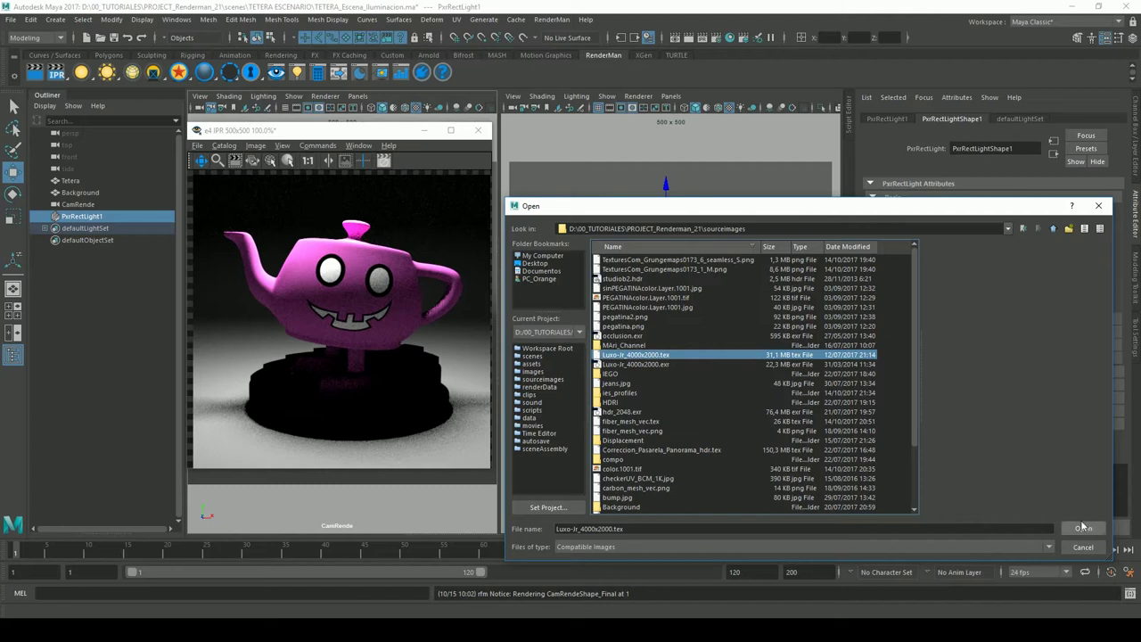
{"action": "left_click", "coordinate": [1084, 528]}
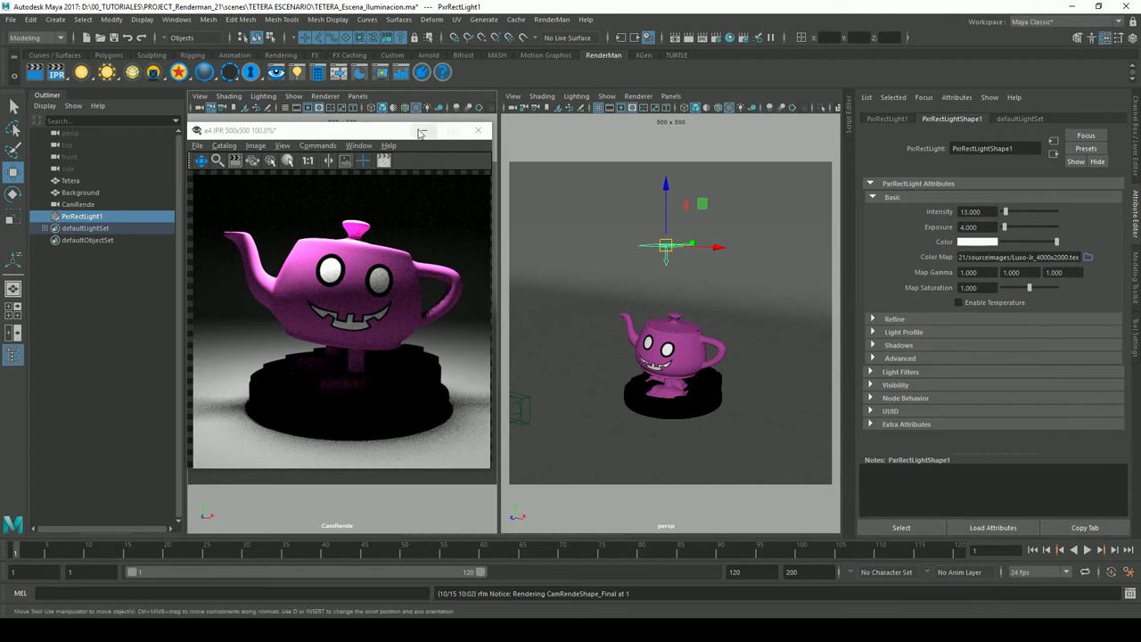
Try first-channel Map Gamma values of 0.7 and 0.9 and re-render the teapot in IPR
{"action": "left_click", "coordinate": [703, 45]}
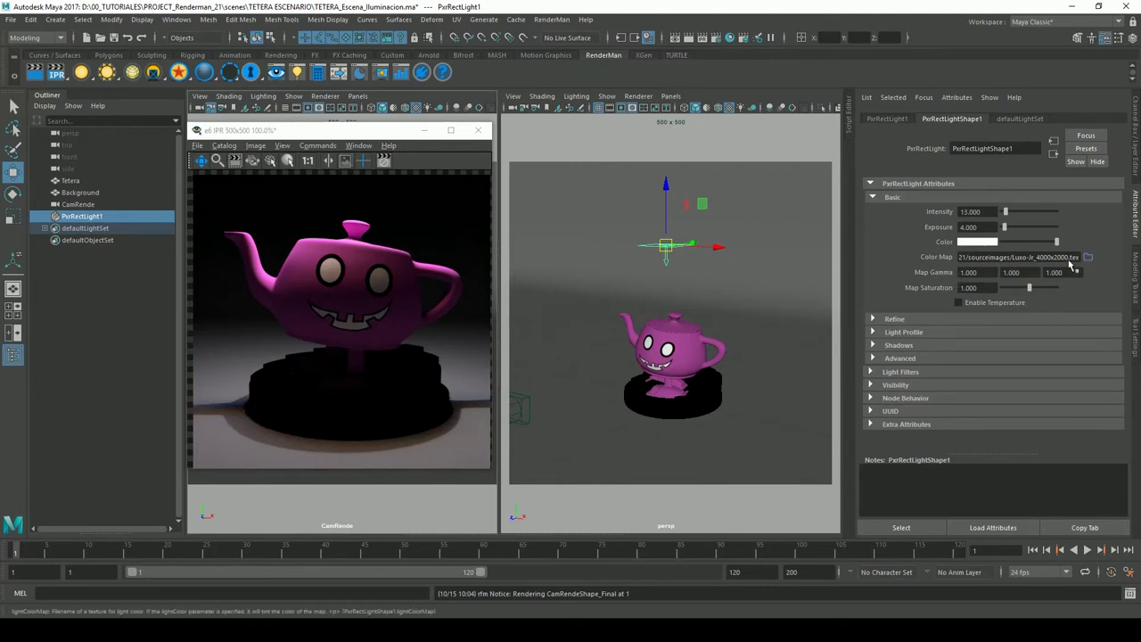
{"action": "left_click", "coordinate": [969, 272]}
{"action": "key", "text": "Tab"}
{"action": "key", "text": "Tab"}
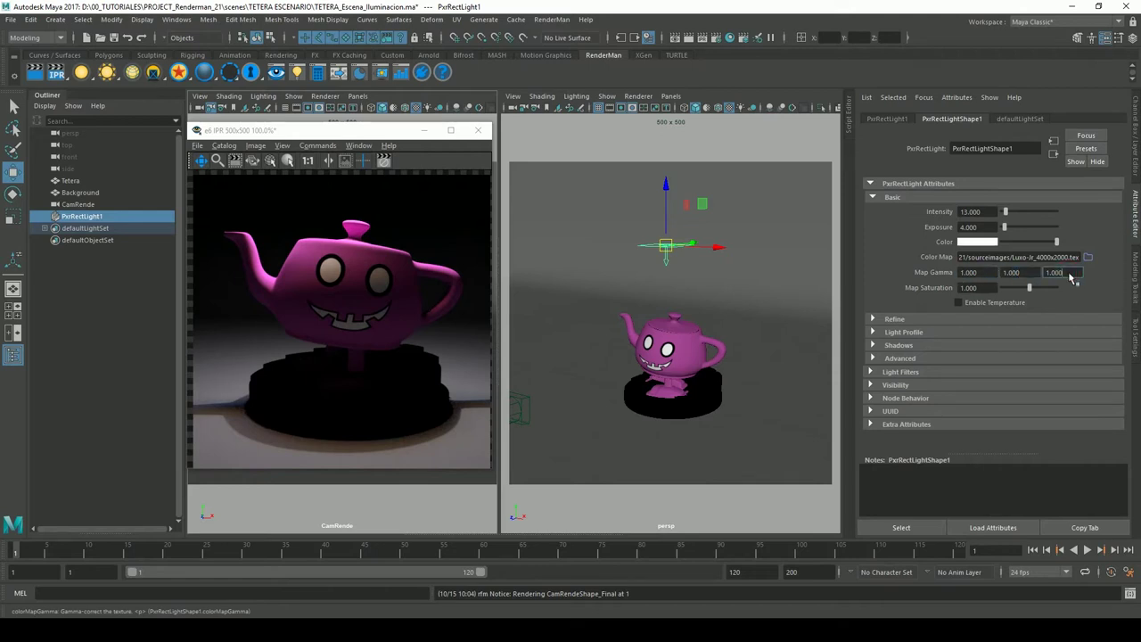
{"action": "left_click", "coordinate": [973, 272]}
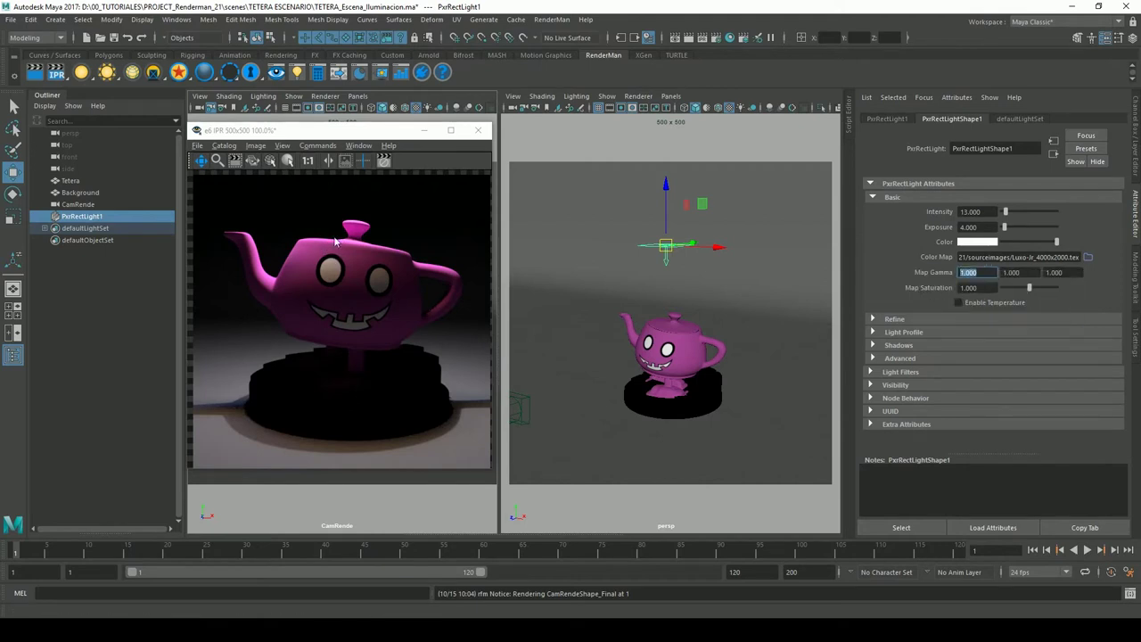
{"action": "type", "text": "0.7"}
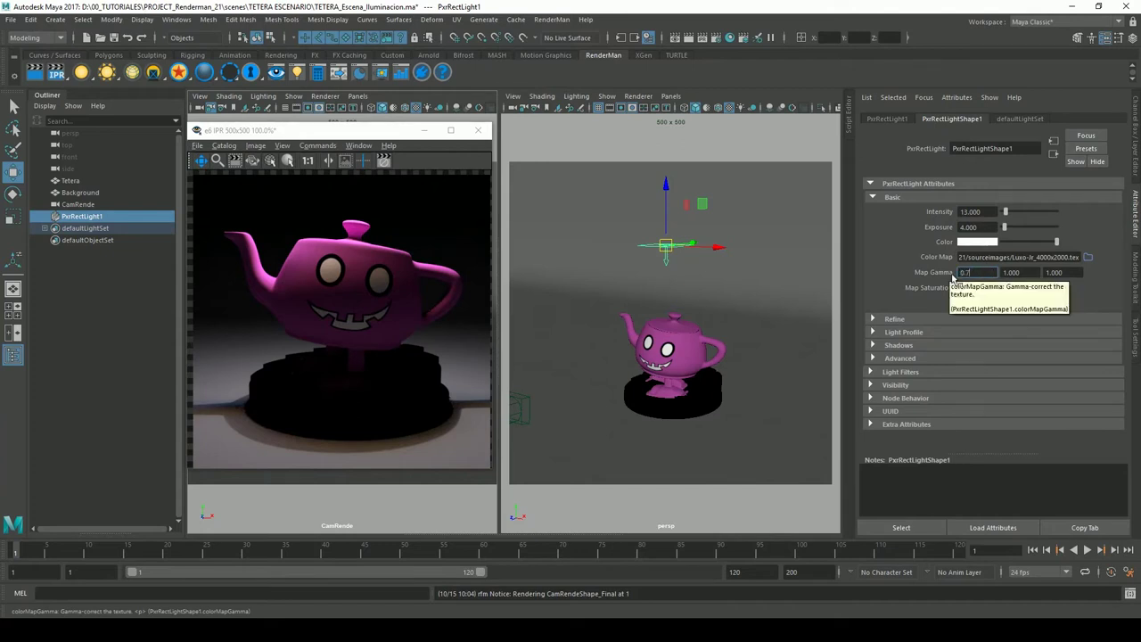
{"action": "key", "text": "Return"}
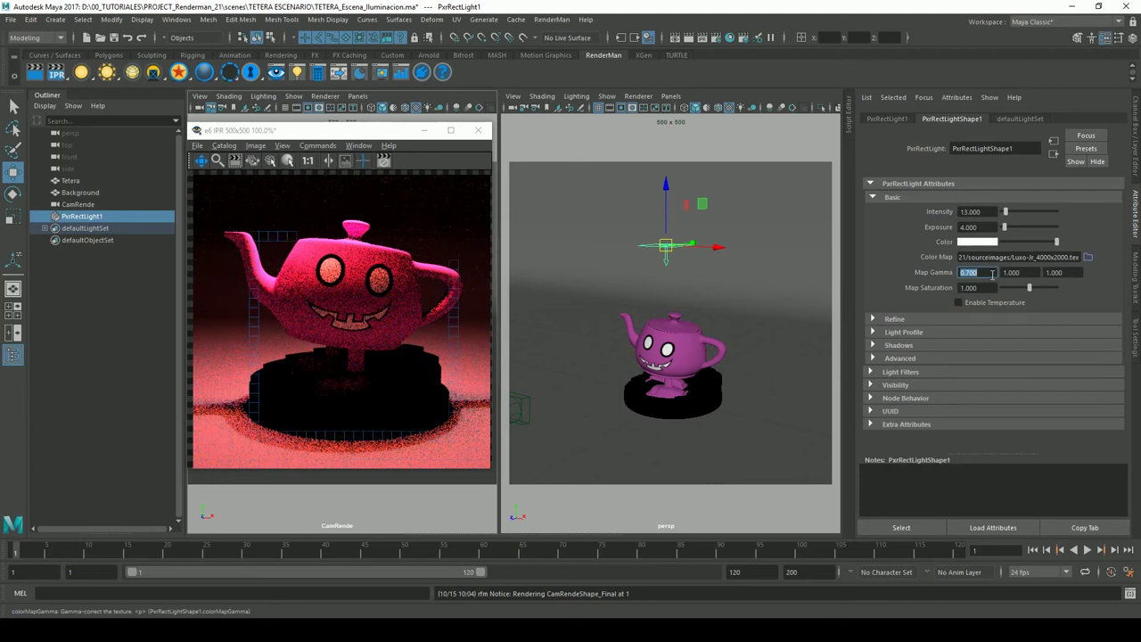
{"action": "type", "text": "0.9"}
{"action": "key", "text": "Return"}
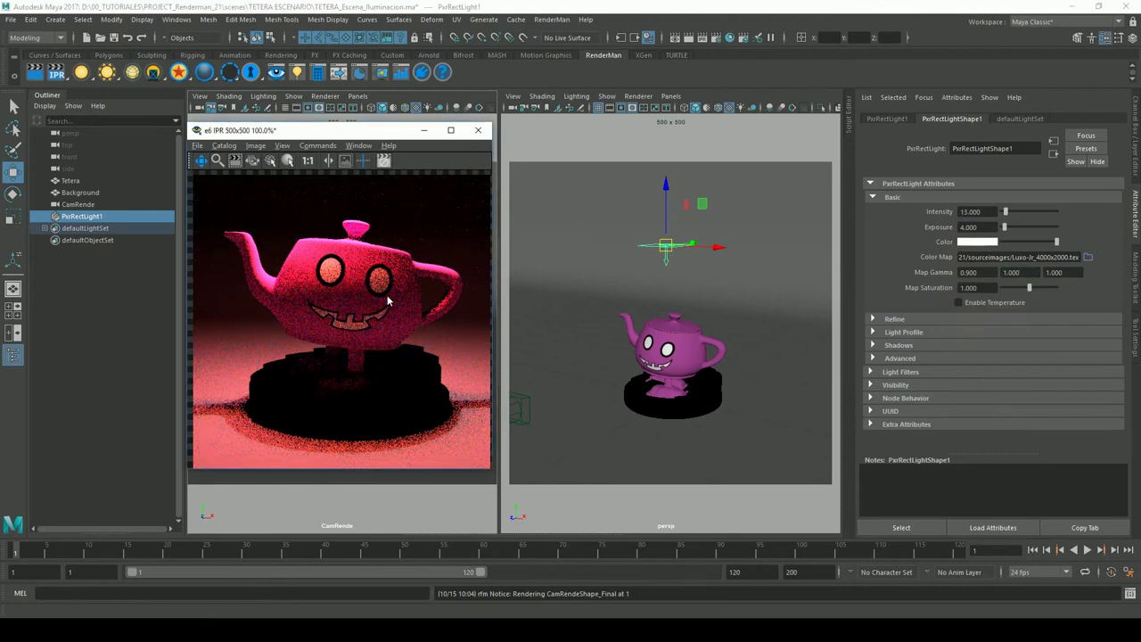
{"action": "left_click", "coordinate": [473, 104]}
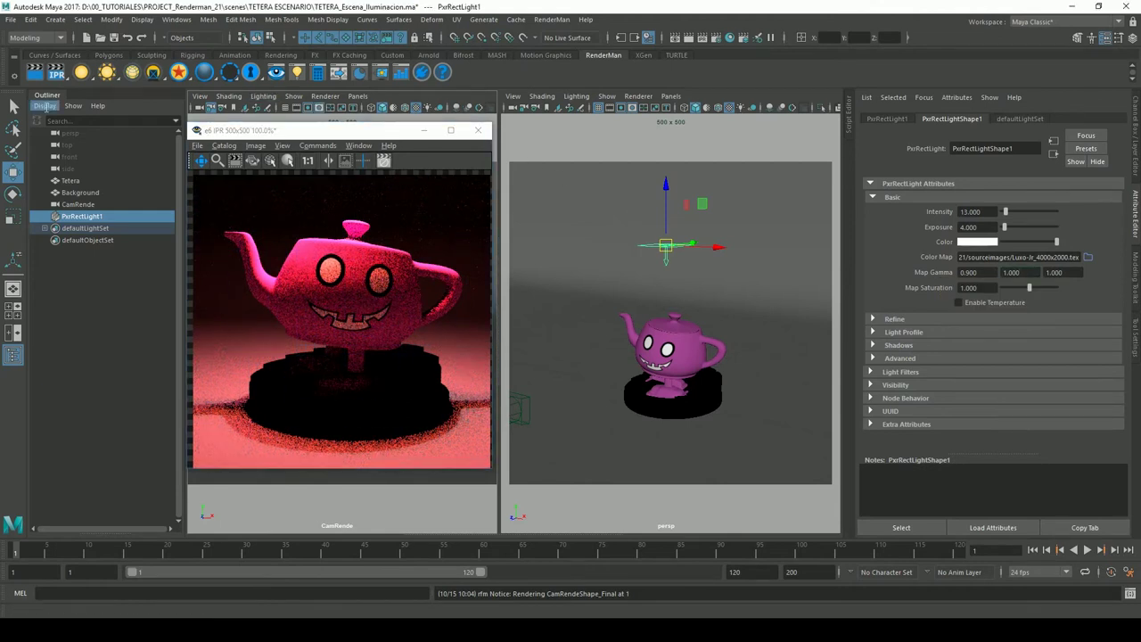
{"action": "left_click", "coordinate": [57, 72]}
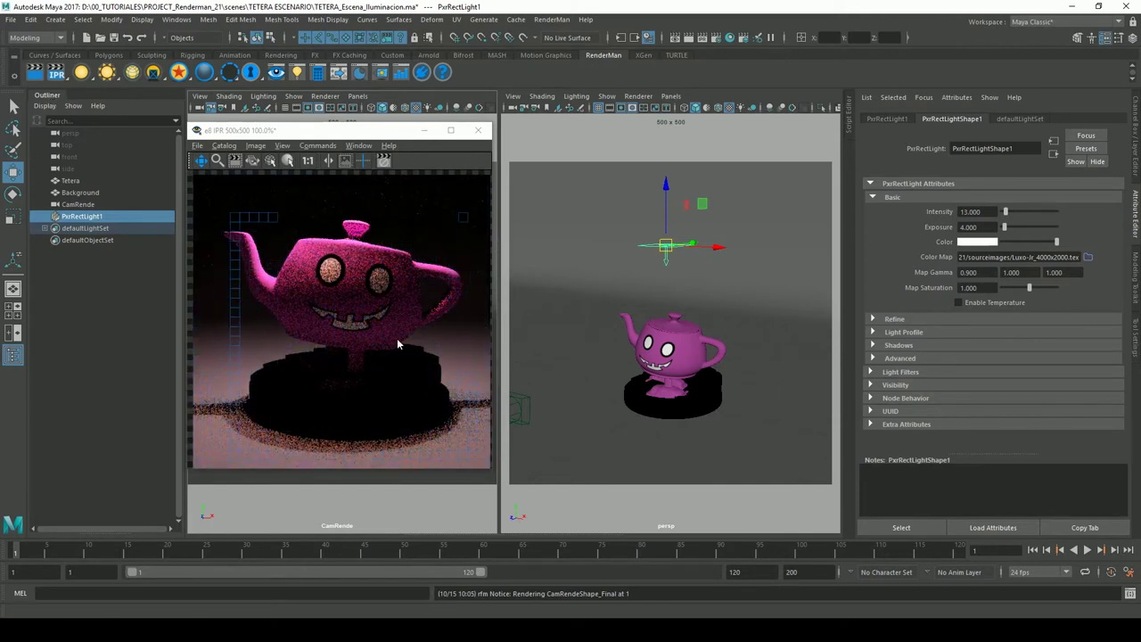
Reset the first Map Gamma to 1.000, trial 0.850 on the second, and re-render in IPR
{"action": "double_click", "coordinate": [994, 274]}
{"action": "type", "text": "1"}
{"action": "key", "text": "Return"}
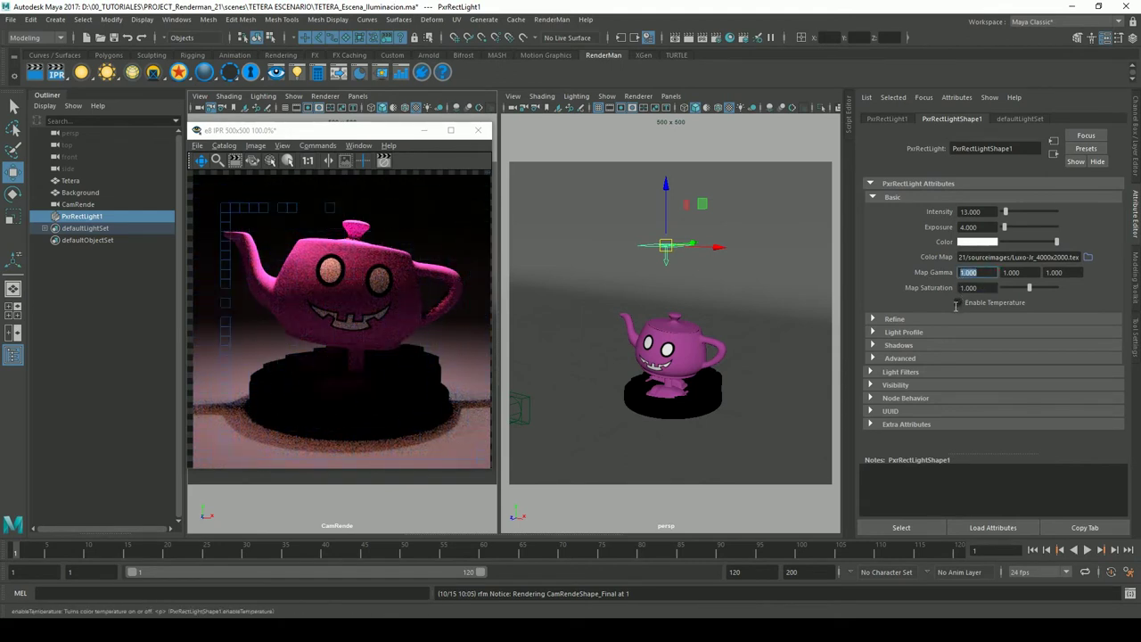
{"action": "double_click", "coordinate": [1013, 272]}
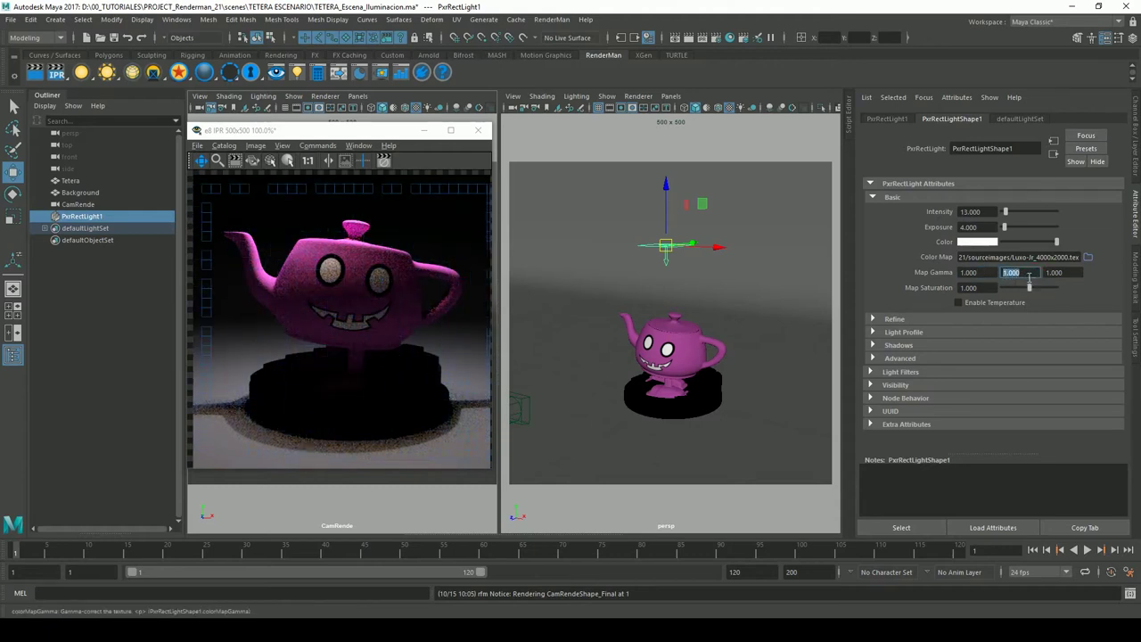
{"action": "type", "text": "0.85"}
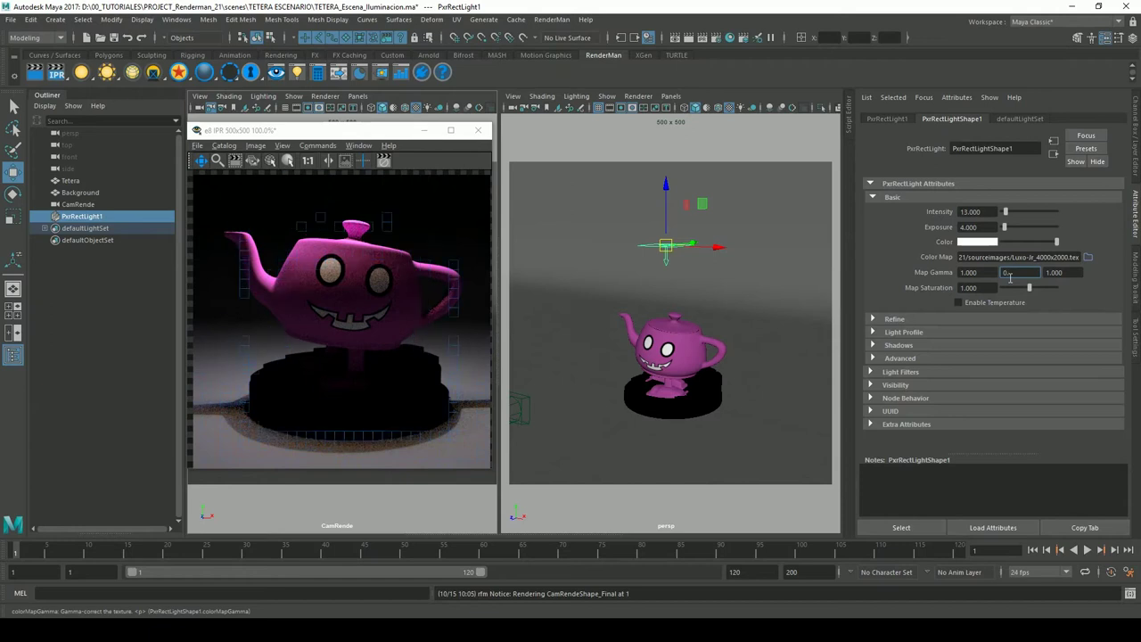
{"action": "key", "text": "Return"}
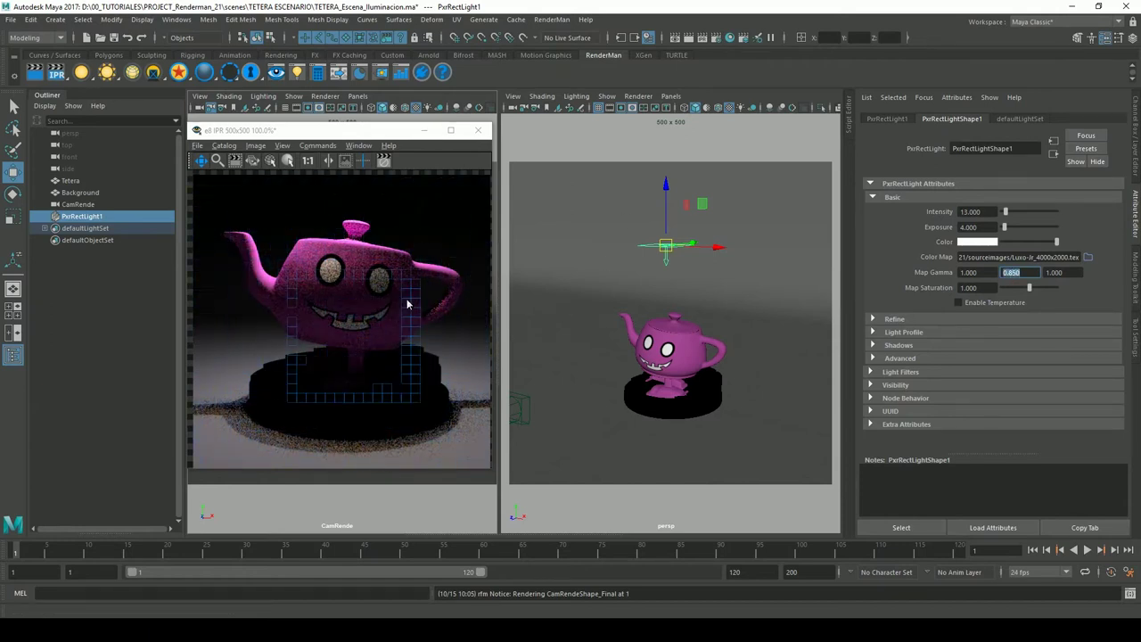
{"action": "left_click", "coordinate": [373, 132]}
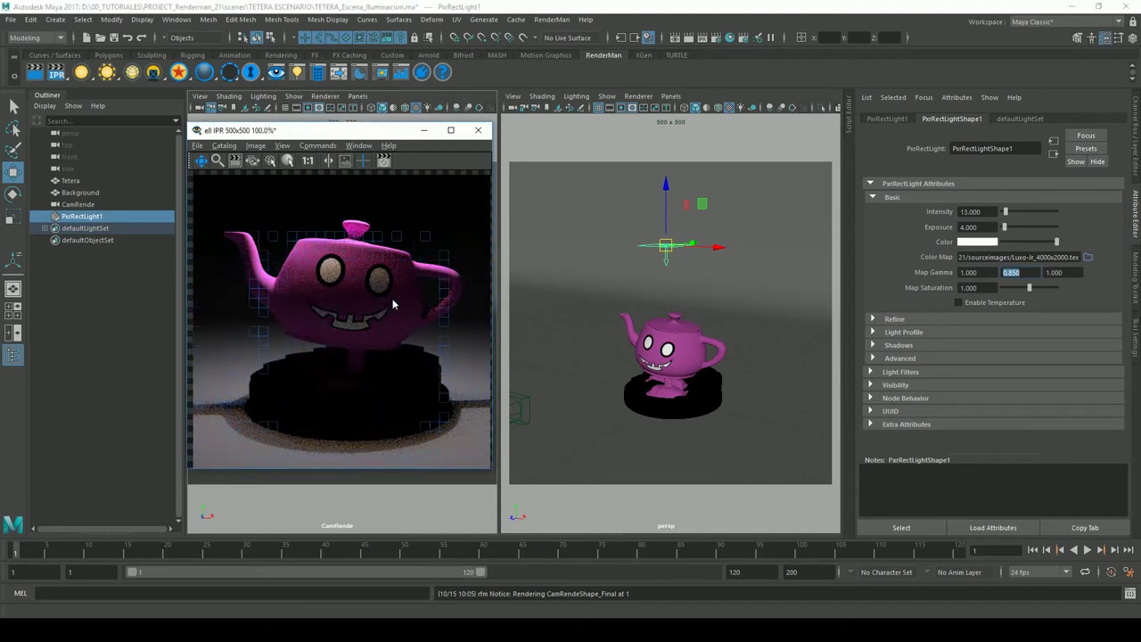
{"action": "left_click", "coordinate": [63, 88]}
{"action": "left_click", "coordinate": [56, 73]}
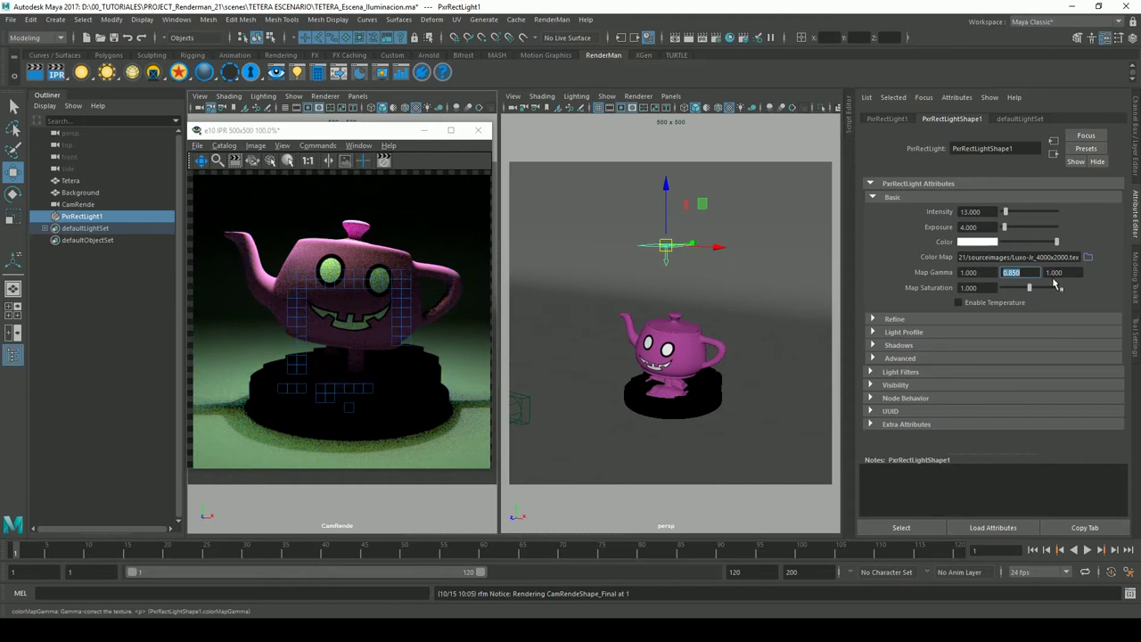
Restore the middle Map Gamma to 1 and refresh the IPR render
{"action": "left_click", "coordinate": [374, 332]}
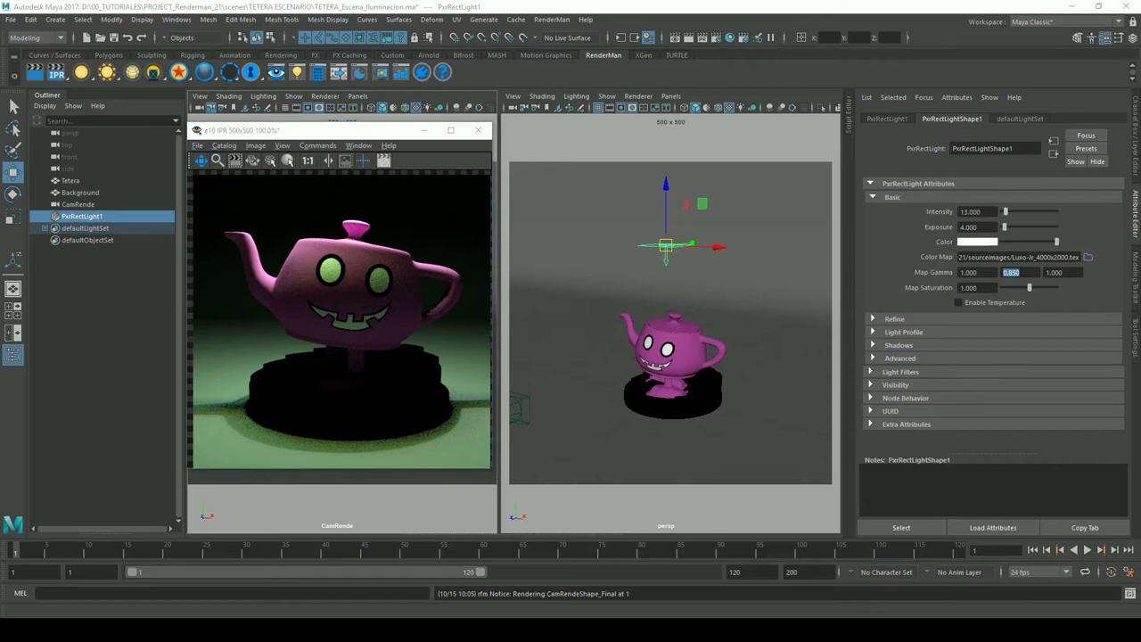
{"action": "type", "text": "1"}
{"action": "key", "text": "Return"}
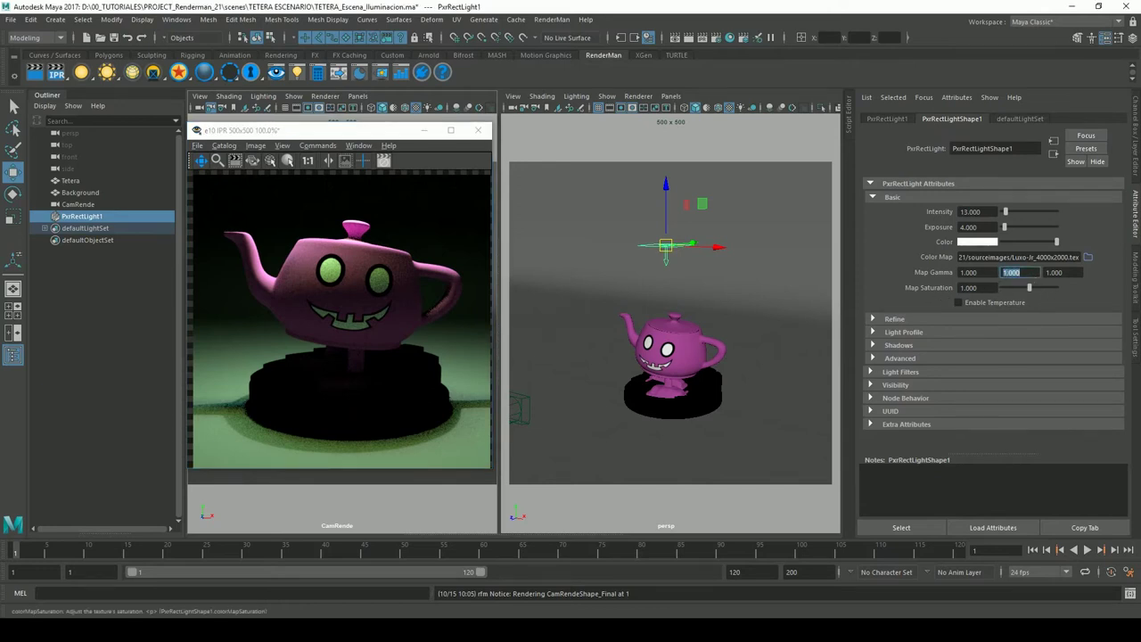
{"action": "left_click", "coordinate": [986, 293]}
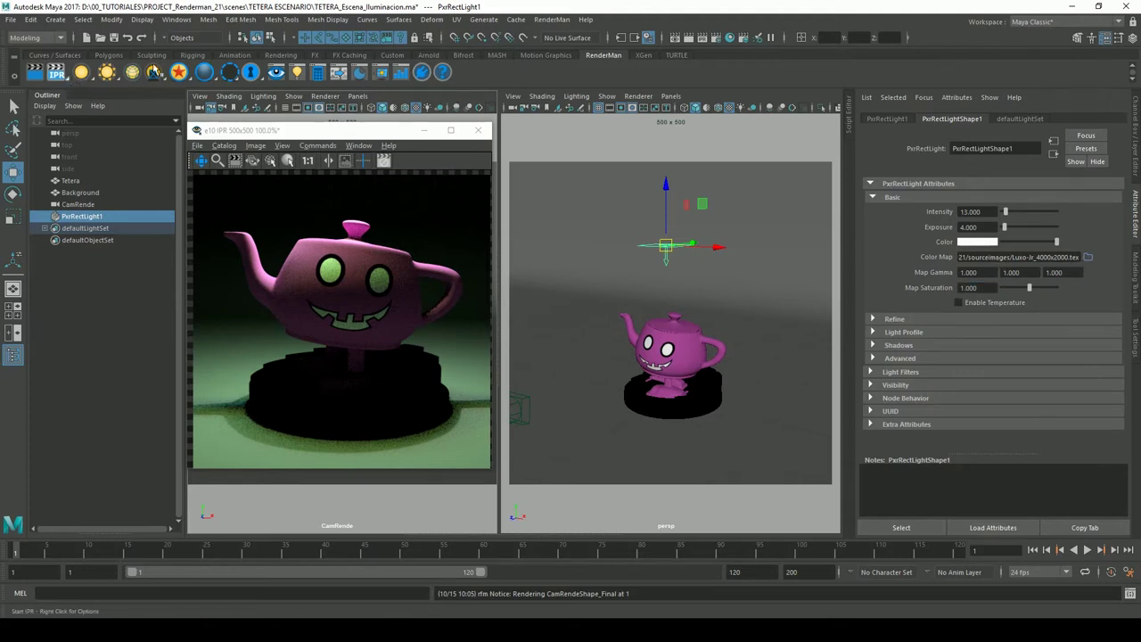
{"action": "left_click", "coordinate": [57, 71]}
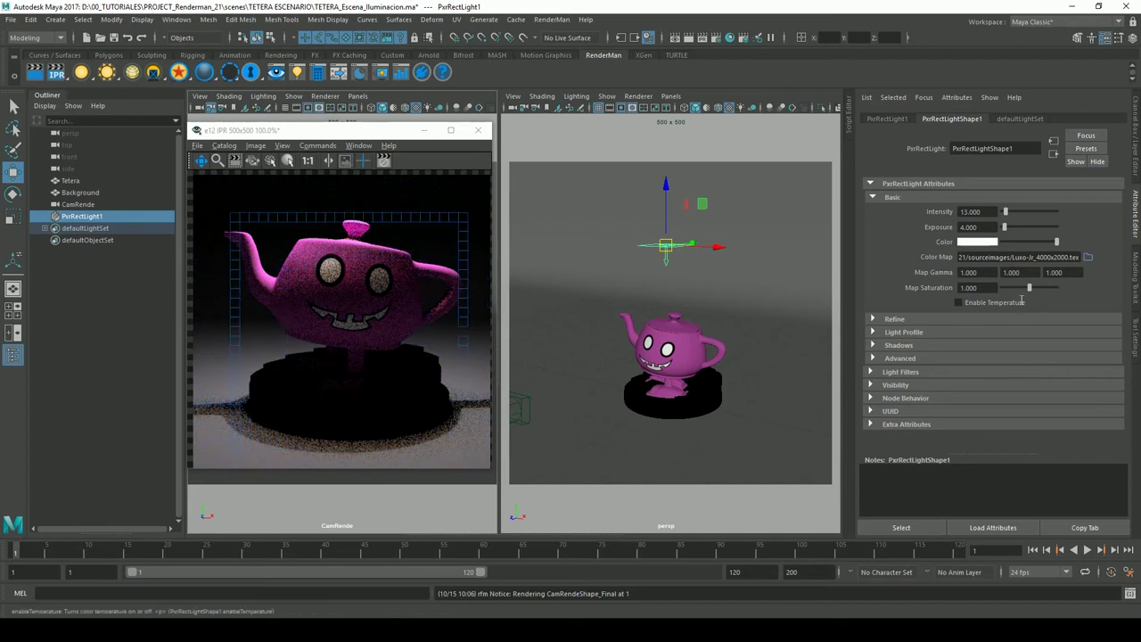
Raise the light's Map Saturation to 2, then to 10
{"action": "left_click_drag", "start_coordinate": [1036, 297], "coordinate": [1046, 299]}
{"action": "left_click_drag", "start_coordinate": [1048, 297], "coordinate": [1063, 297]}
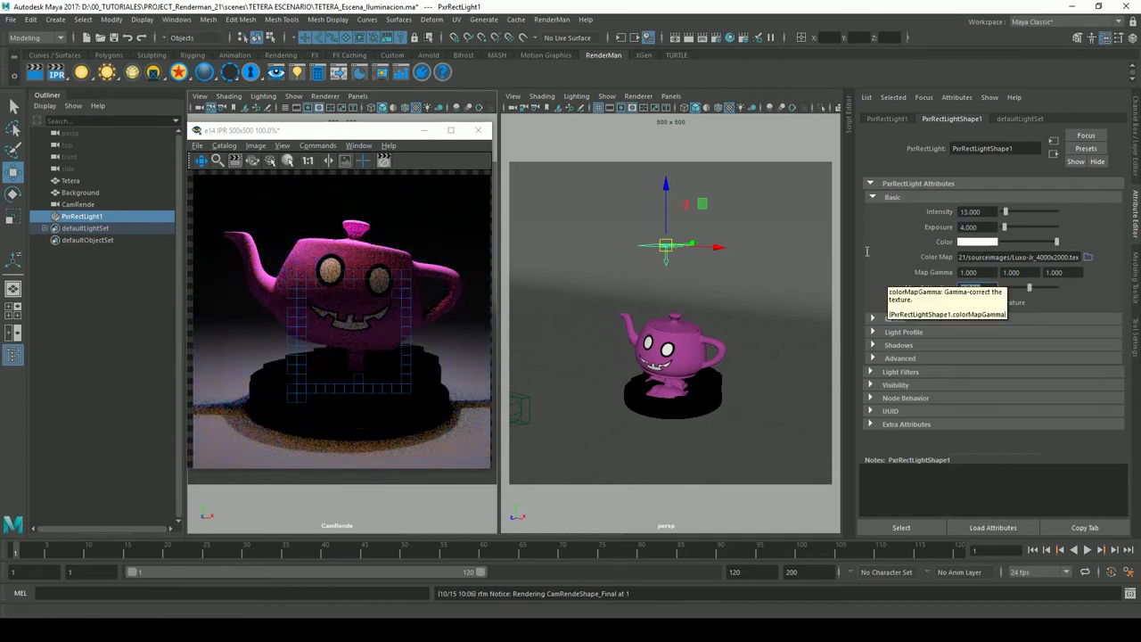
{"action": "type", "text": "10.000"}
{"action": "key", "text": "Return"}
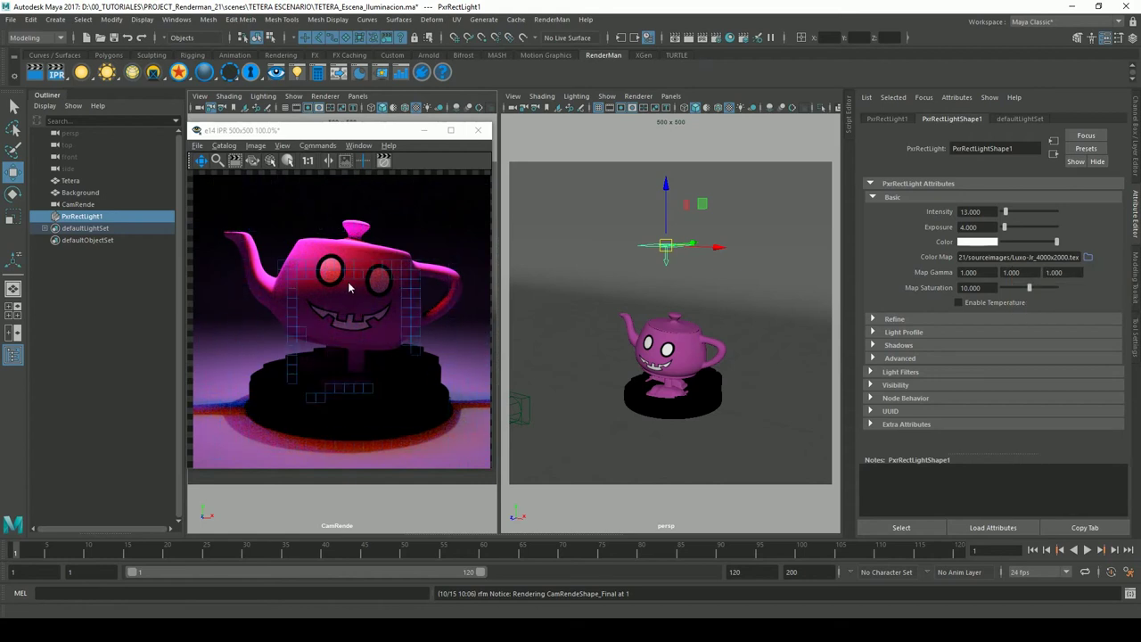
Drop Map Saturation to 0, re-render in IPR, briefly test 1, and settle back at 0
{"action": "double_click", "coordinate": [986, 287]}
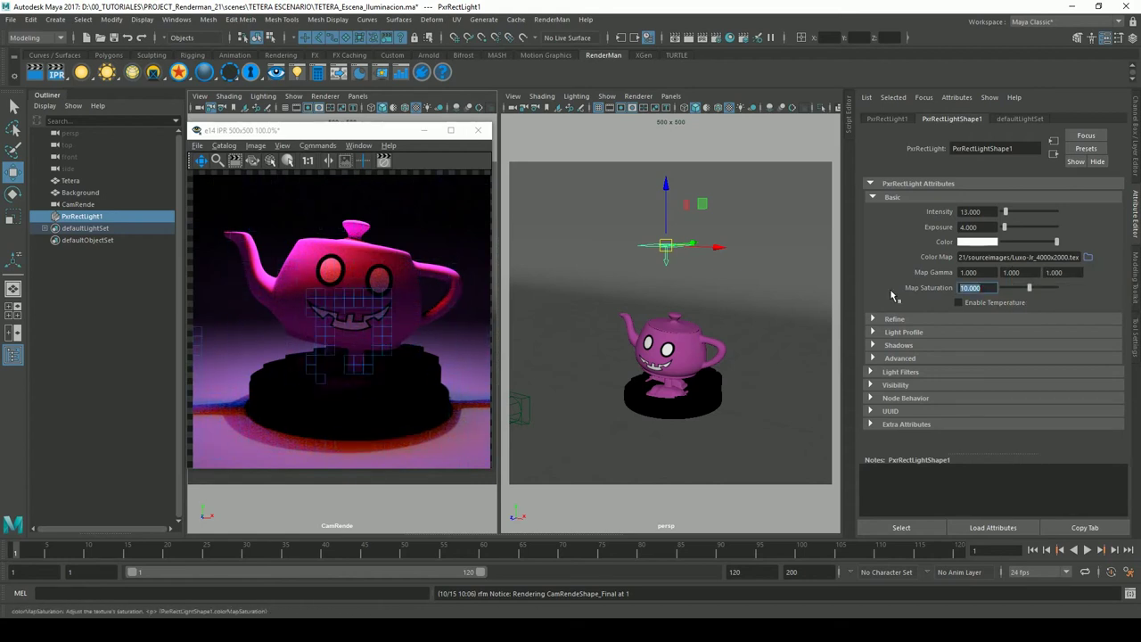
{"action": "type", "text": "0"}
{"action": "key", "text": "Return"}
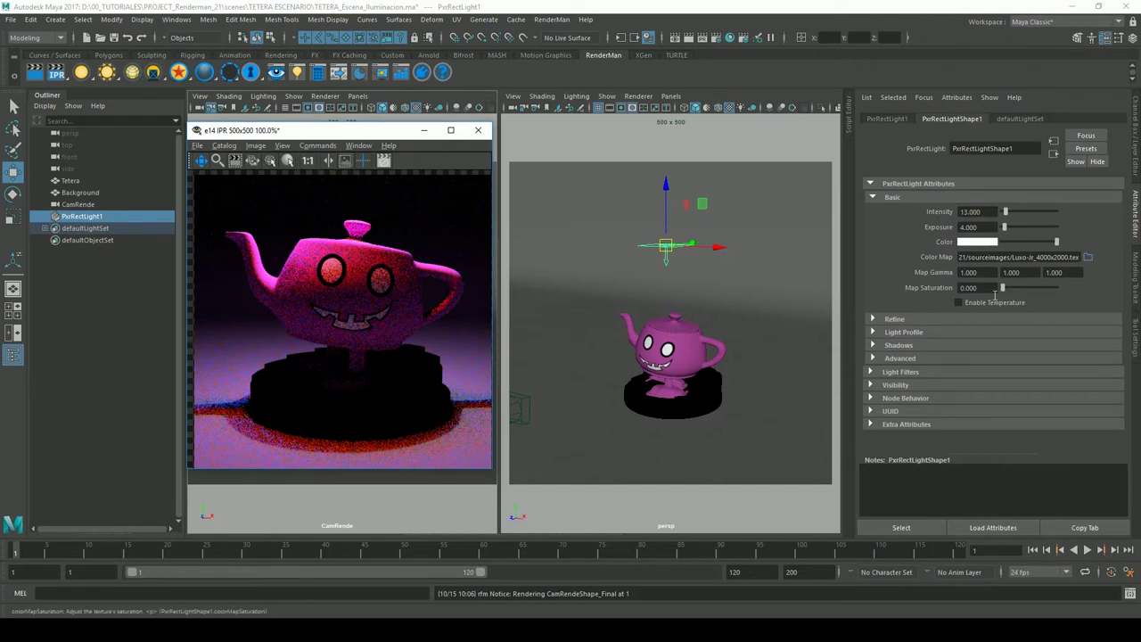
{"action": "left_click", "coordinate": [57, 75]}
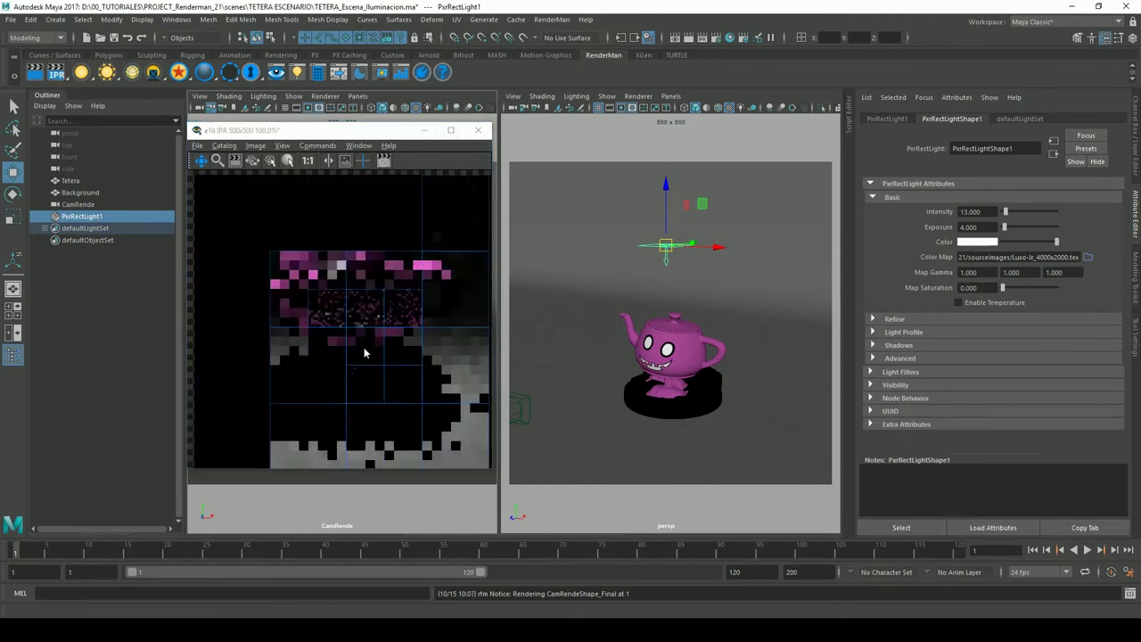
{"action": "left_click", "coordinate": [968, 288]}
{"action": "type", "text": "1"}
{"action": "key", "text": "Return"}
{"action": "type", "text": "0"}
{"action": "key", "text": "Return"}
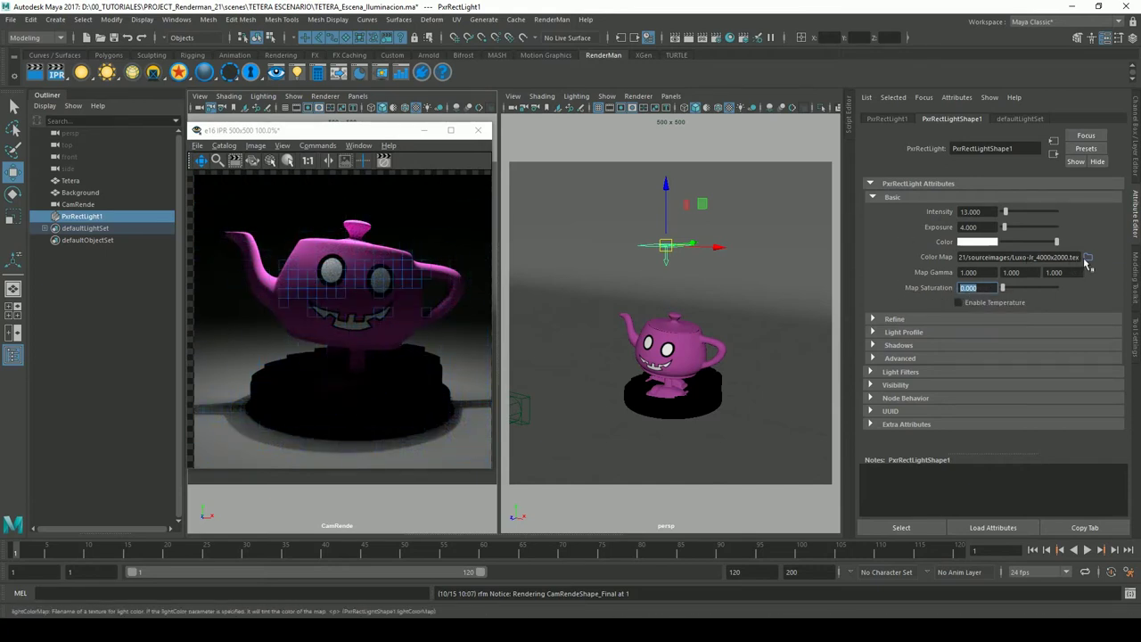
Clear the rect light's color map path, re-render, set Intensity to 10 and enable colour temperature at 6500
{"action": "left_click", "coordinate": [340, 307]}
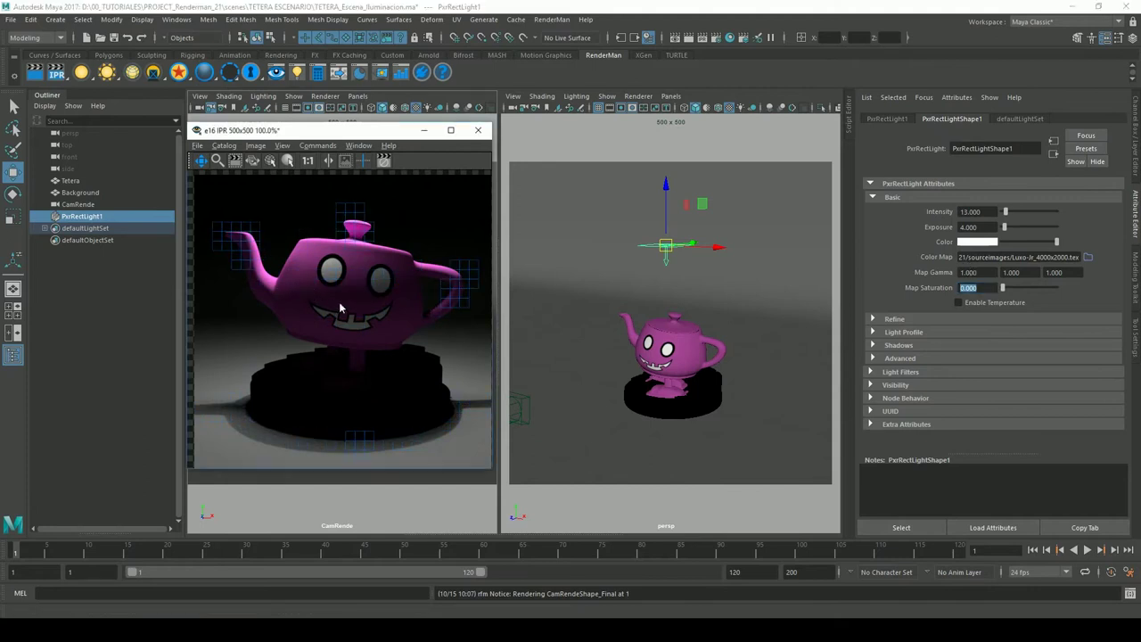
{"action": "left_click", "coordinate": [1077, 259]}
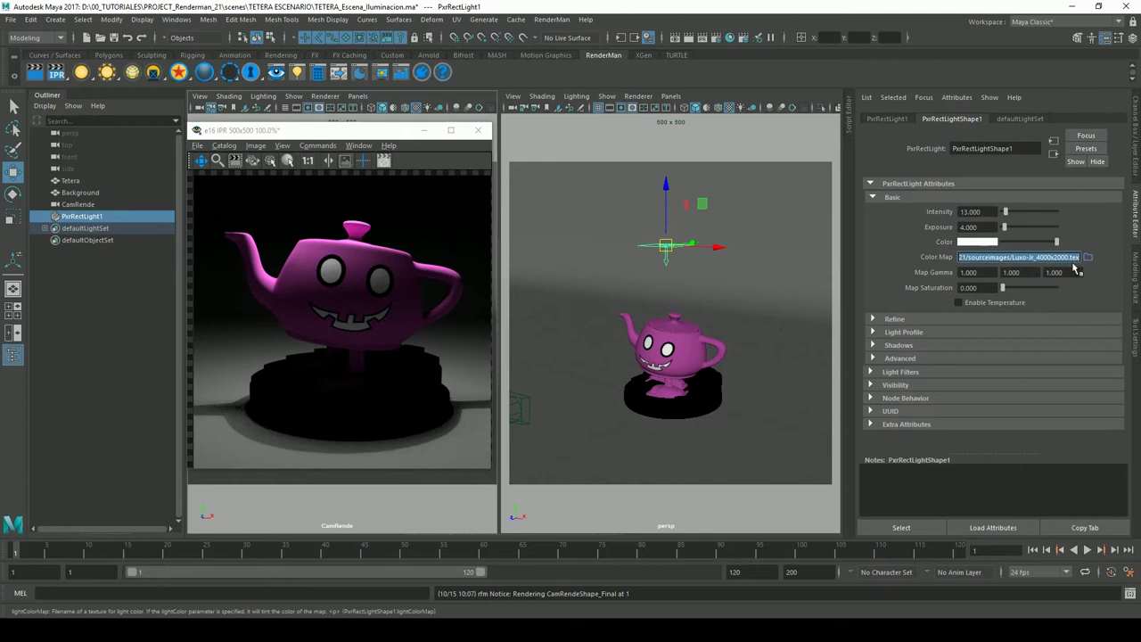
{"action": "key", "text": "BackSpace"}
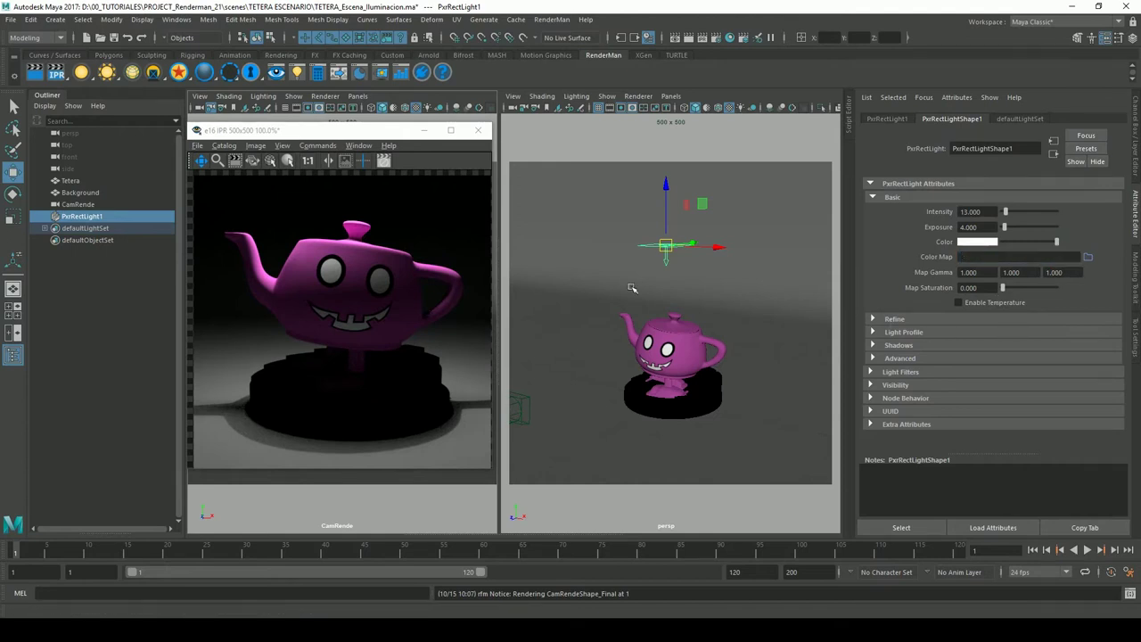
{"action": "left_click", "coordinate": [64, 80]}
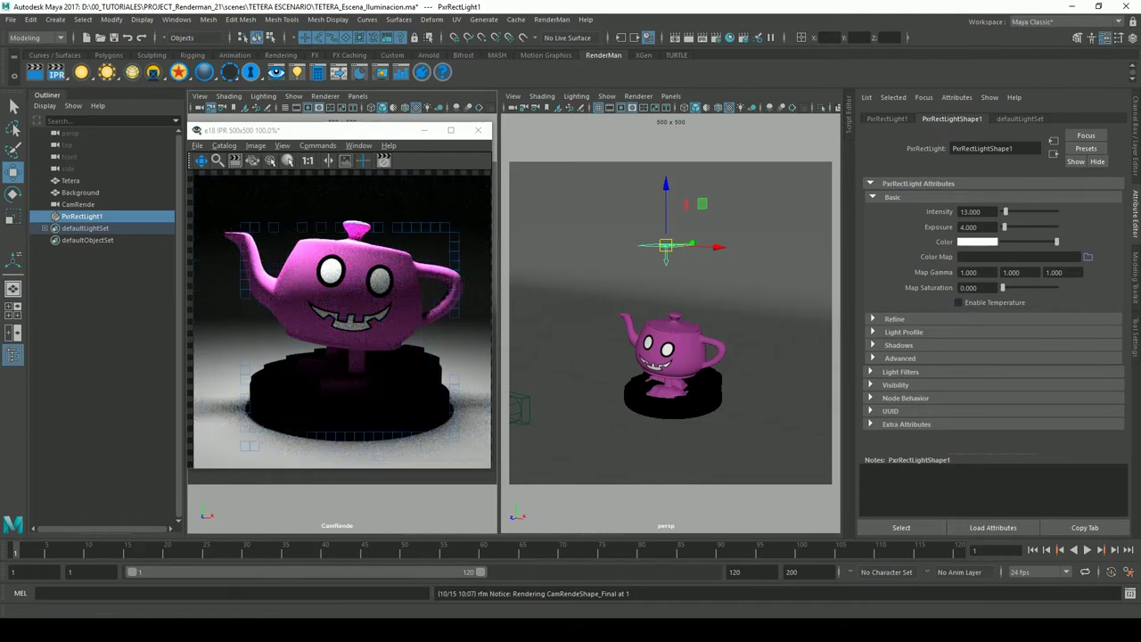
{"action": "left_click", "coordinate": [998, 217]}
{"action": "type", "text": "10.000"}
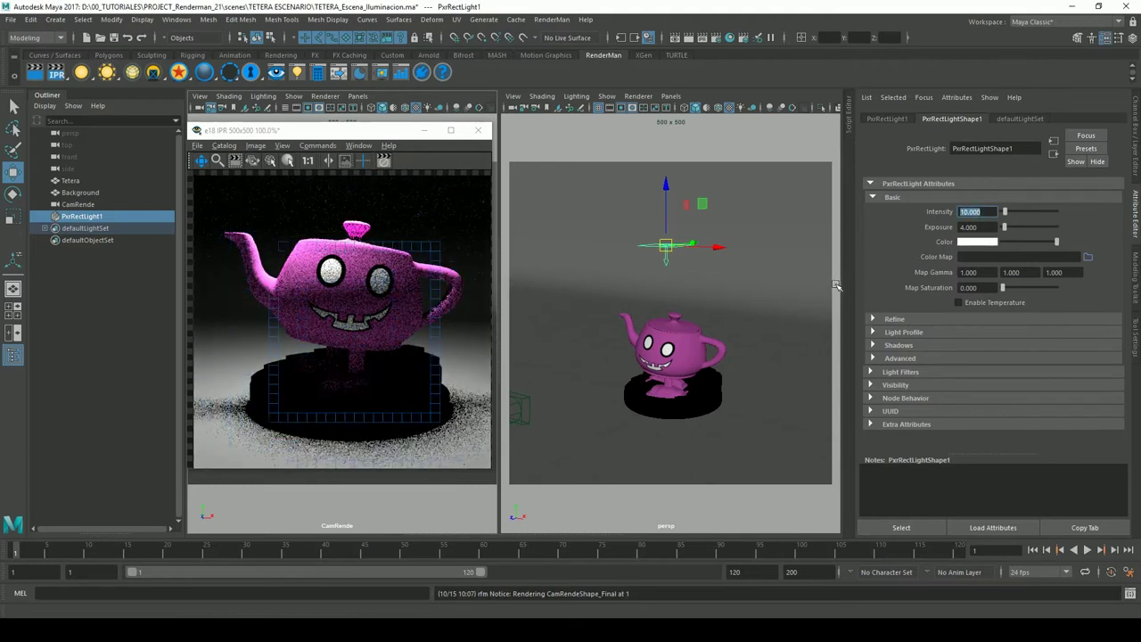
{"action": "left_click", "coordinate": [960, 304]}
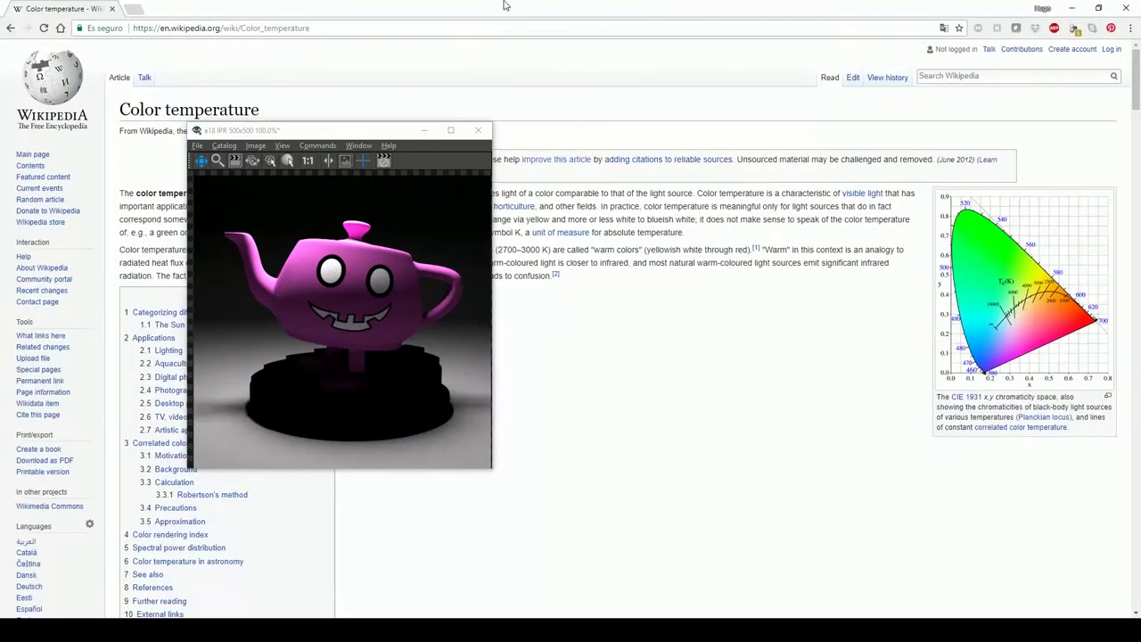
Scroll the Color temperature article down to the light-source temperature table and Planckian locus image
{"action": "left_click", "coordinate": [423, 131]}
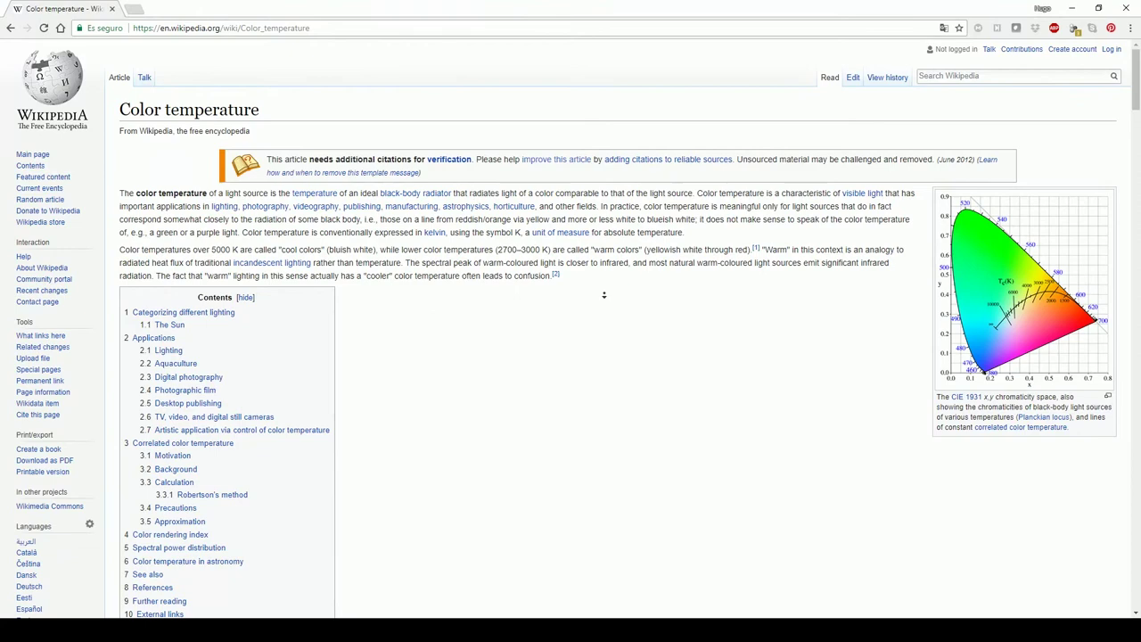
{"action": "scroll", "coordinate": [603, 294], "scroll_direction": "down", "scroll_amount": 10}
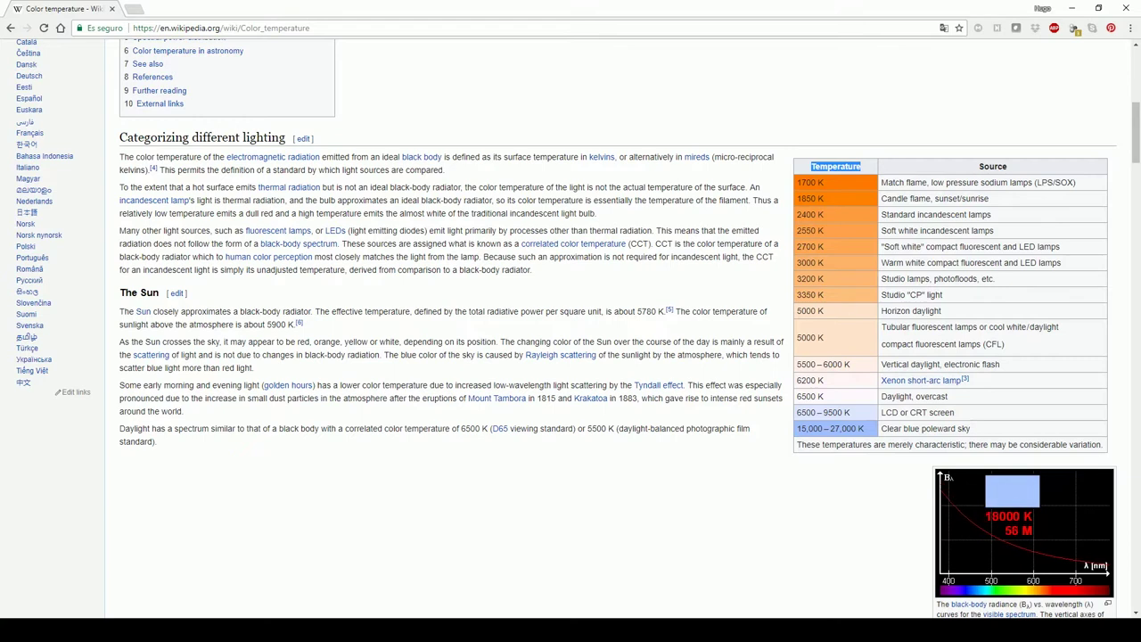
{"action": "scroll", "coordinate": [701, 467], "scroll_direction": "down", "scroll_amount": 4}
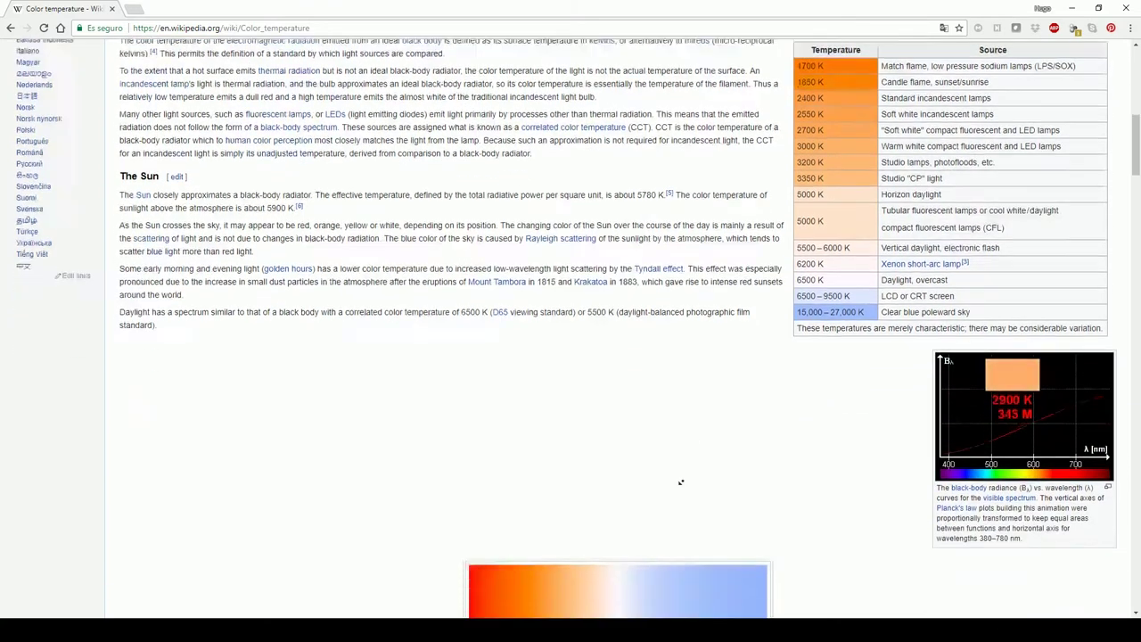
{"action": "scroll", "coordinate": [678, 486], "scroll_direction": "down", "scroll_amount": 1}
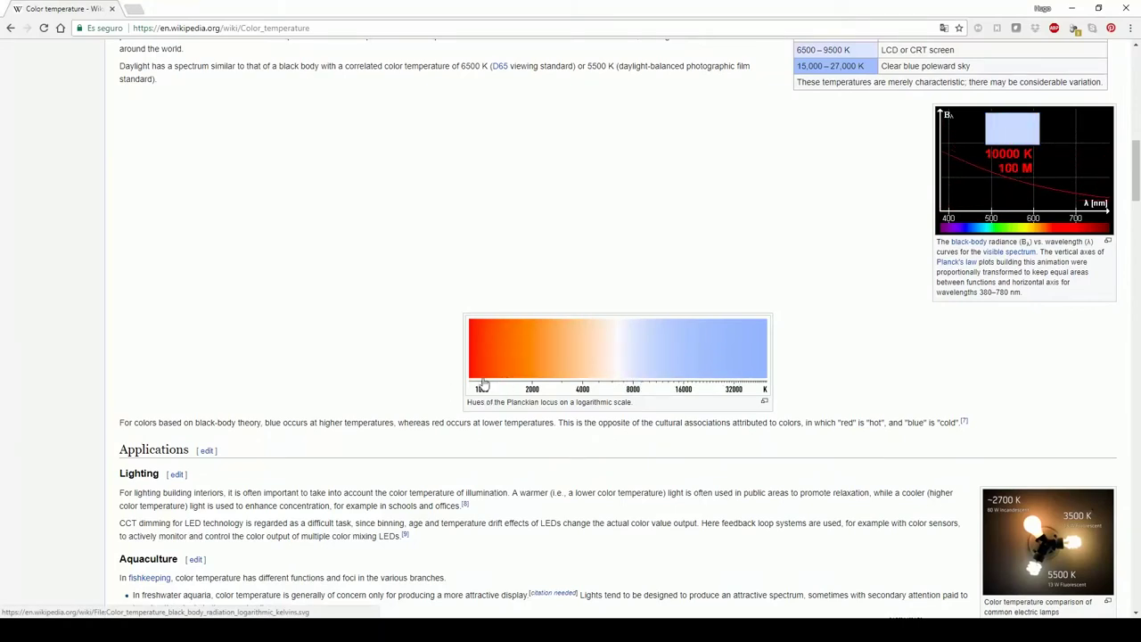
{"action": "left_click", "coordinate": [763, 10]}
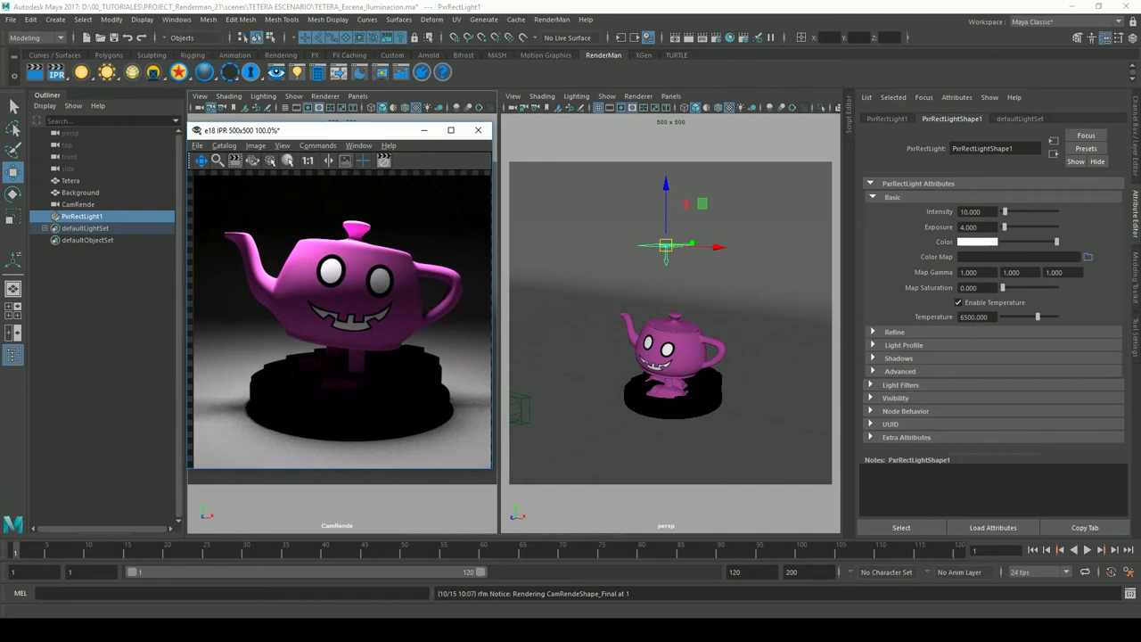
Set the rect light's temperature to 1000 K and re-render the teapot in IPR
{"action": "key", "text": "alt+Tab"}
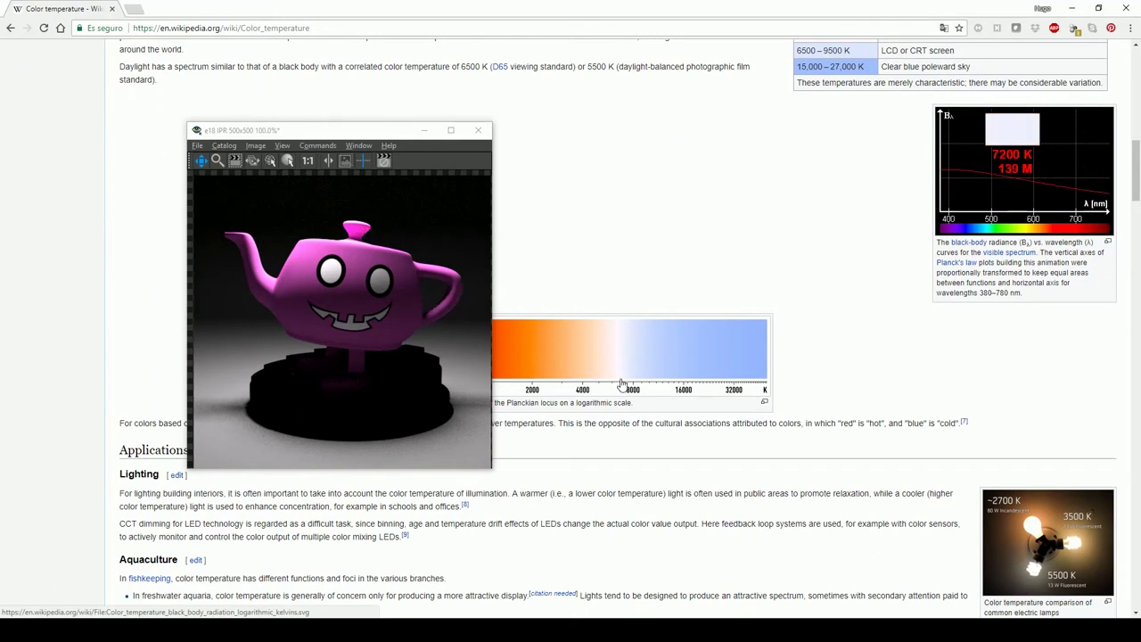
{"action": "key", "text": "alt+Tab"}
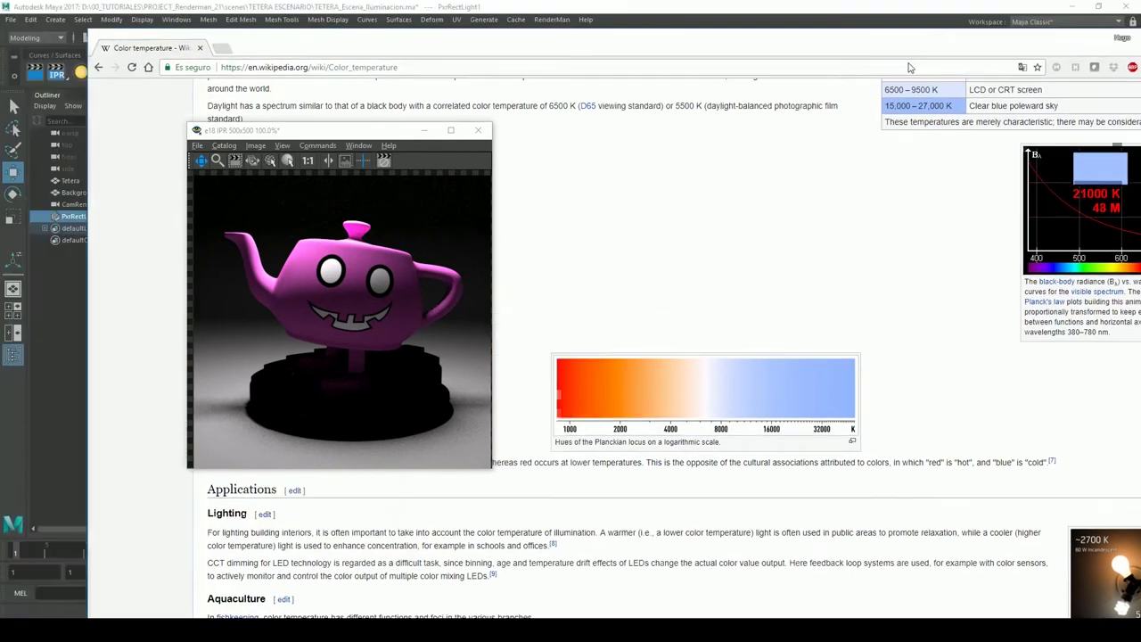
{"action": "left_click", "coordinate": [991, 318]}
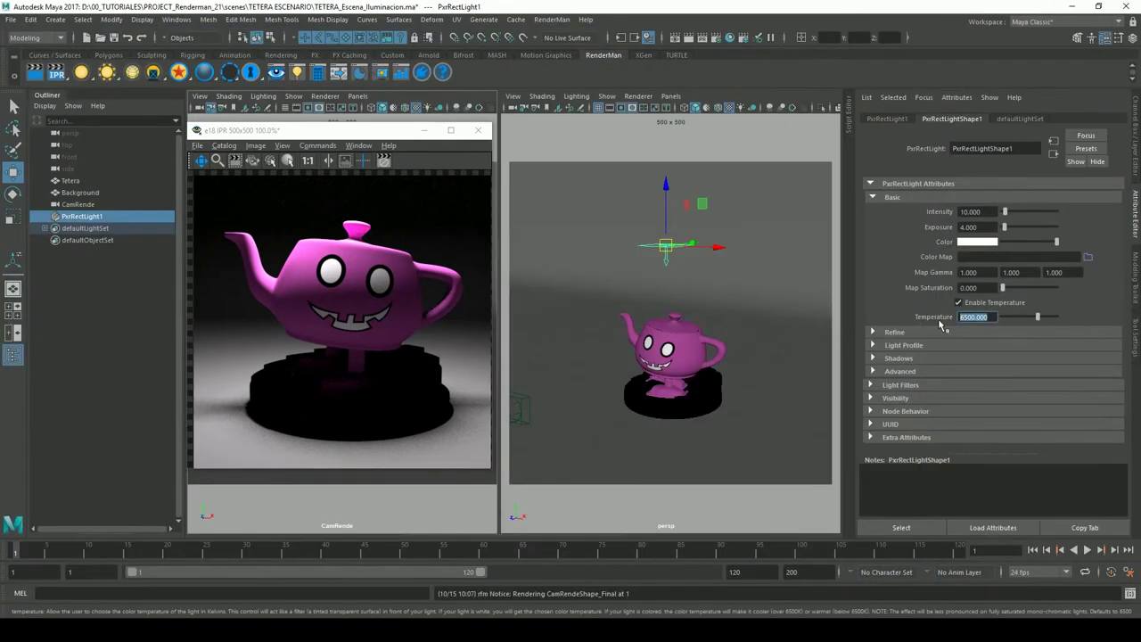
{"action": "type", "text": "1000.000"}
{"action": "key", "text": "Return"}
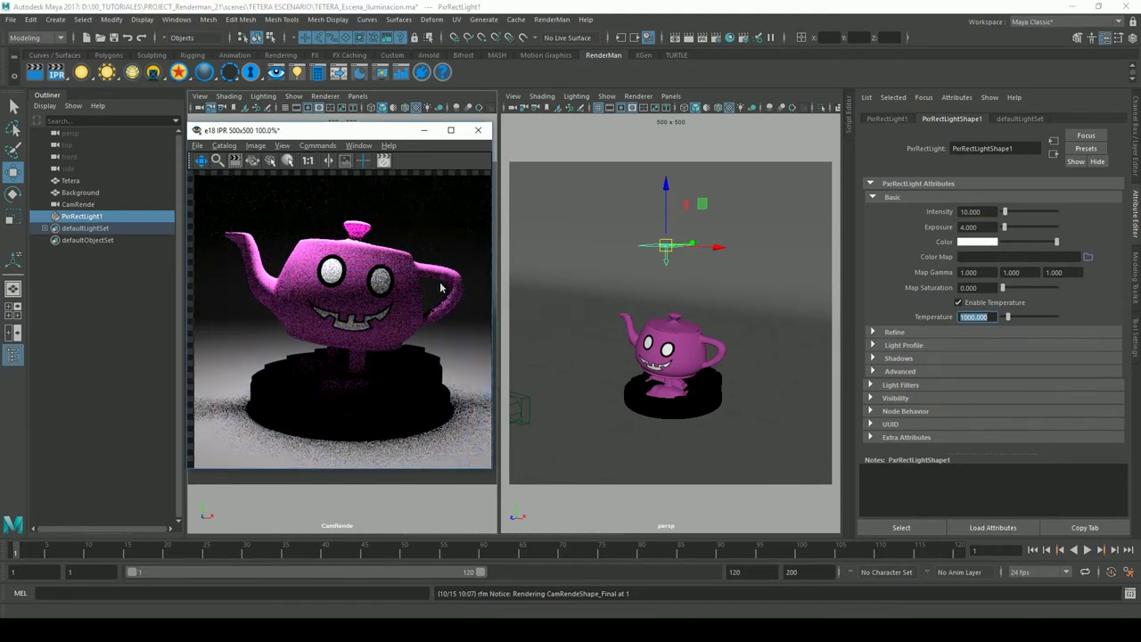
{"action": "left_click", "coordinate": [62, 77]}
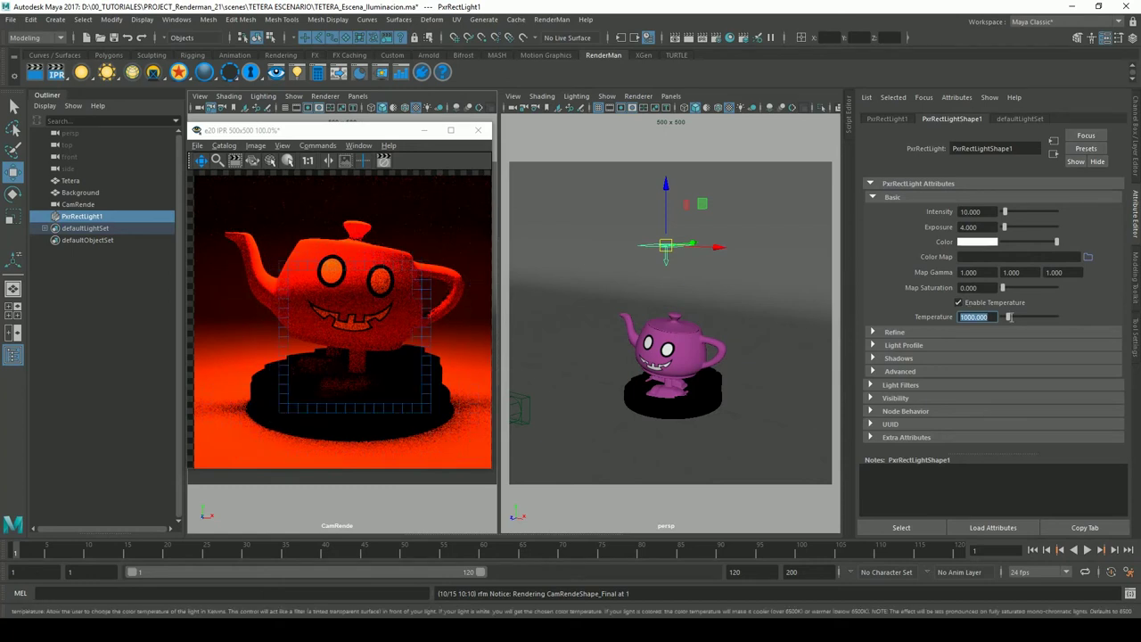
Raise the temperature through about 1685 K and 3880 K to 8000 K, then disable Enable Temperature
{"action": "left_click_drag", "start_coordinate": [1009, 317], "coordinate": [1019, 327]}
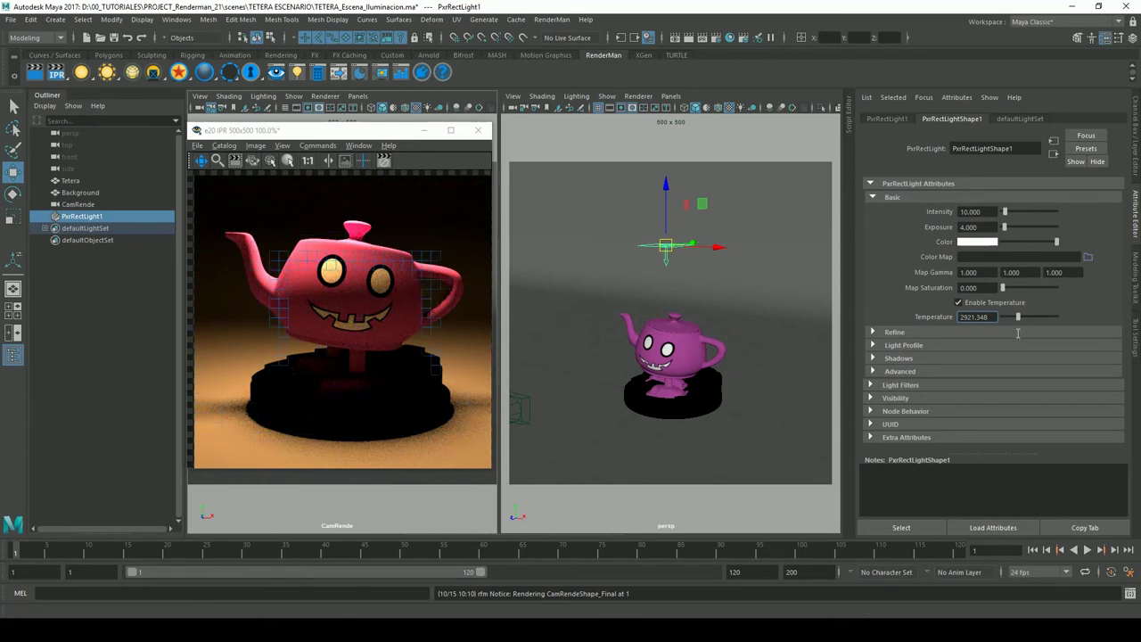
{"action": "left_click_drag", "start_coordinate": [1018, 317], "coordinate": [1037, 326]}
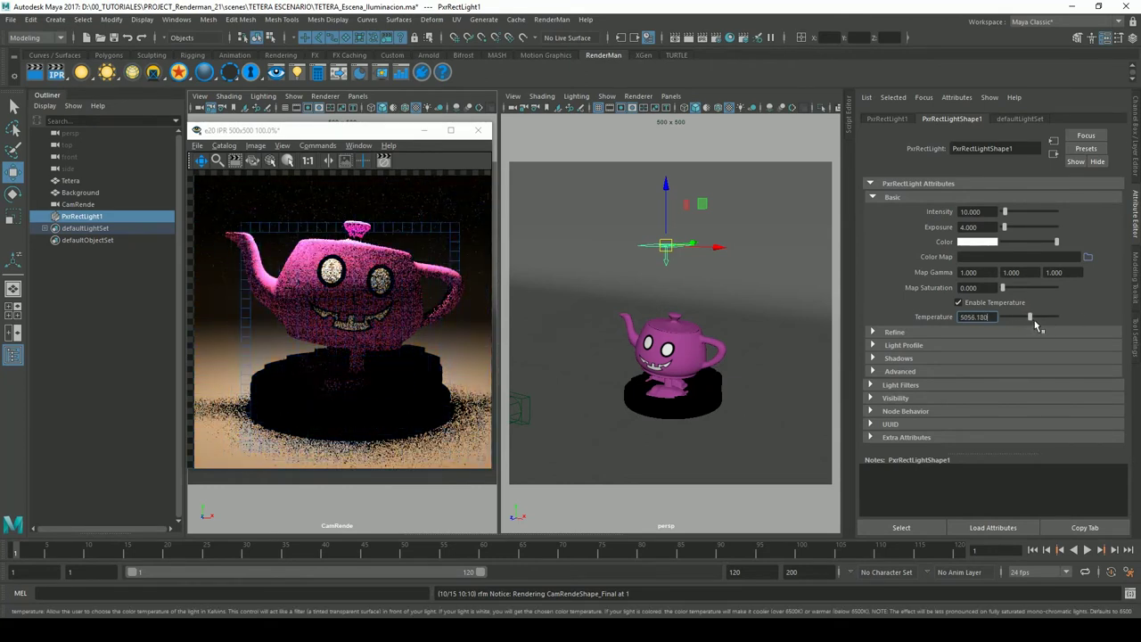
{"action": "left_click_drag", "start_coordinate": [1037, 327], "coordinate": [1044, 327]}
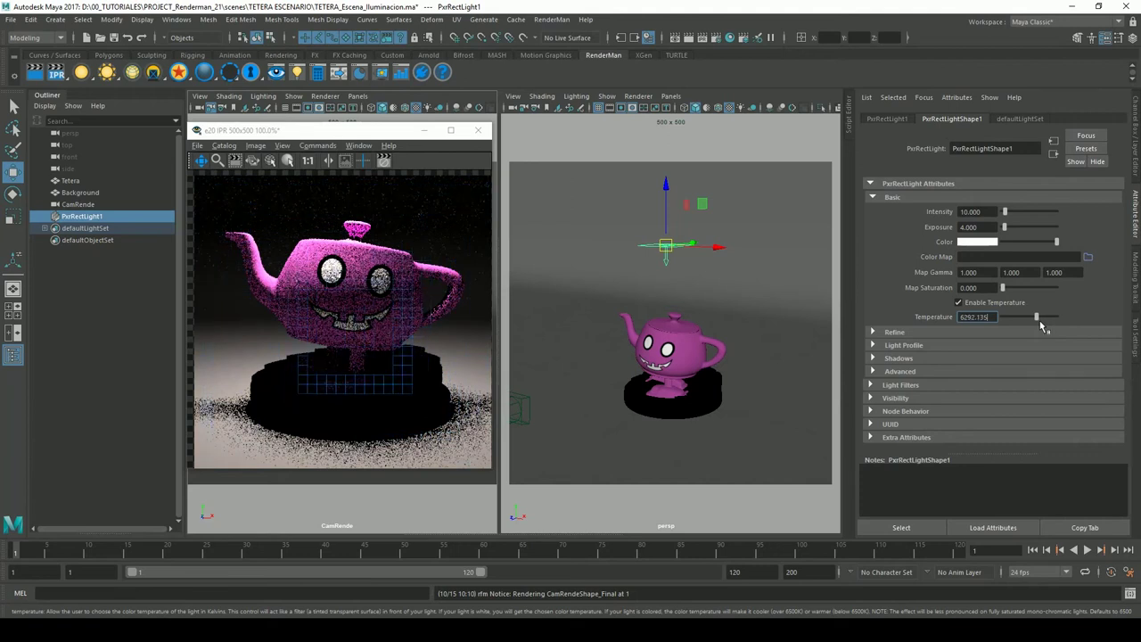
{"action": "left_click_drag", "start_coordinate": [1043, 327], "coordinate": [1063, 329]}
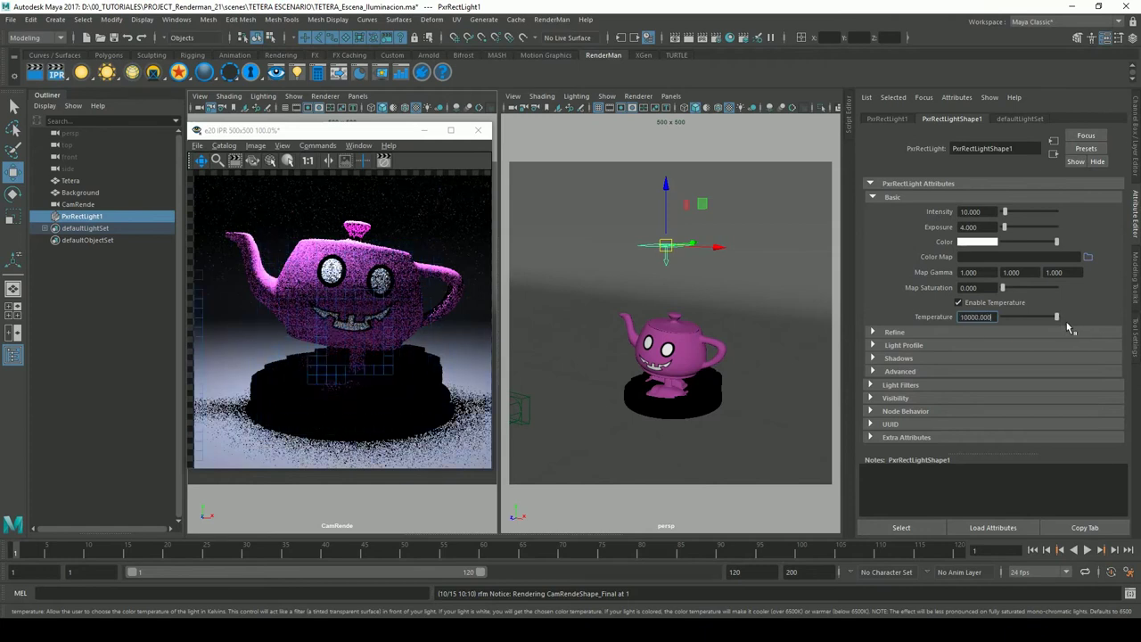
{"action": "type", "text": "8000"}
{"action": "key", "text": "Return"}
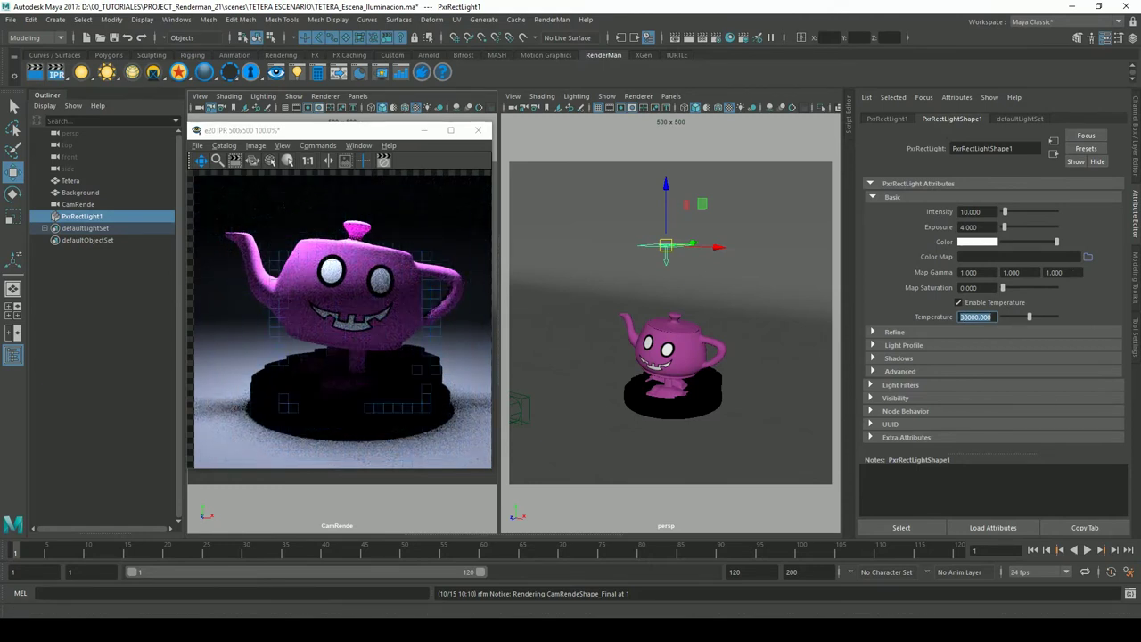
{"action": "left_click", "coordinate": [959, 302]}
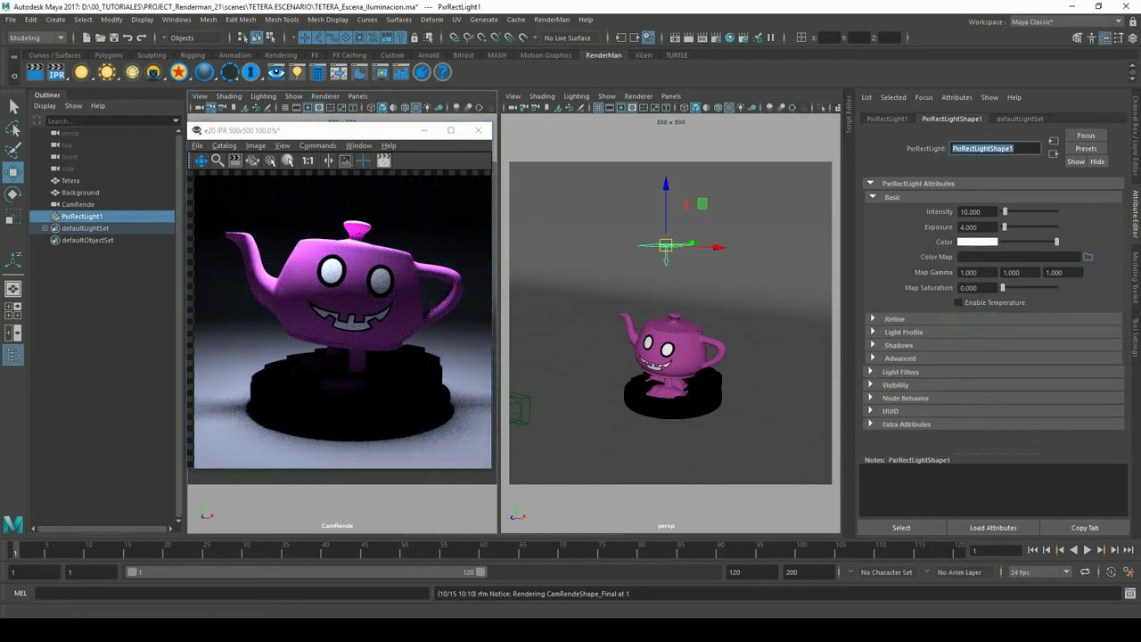
Re-render in IPR, expand the rect light's Refine section and select the Emission Focus field
{"action": "left_click", "coordinate": [56, 72]}
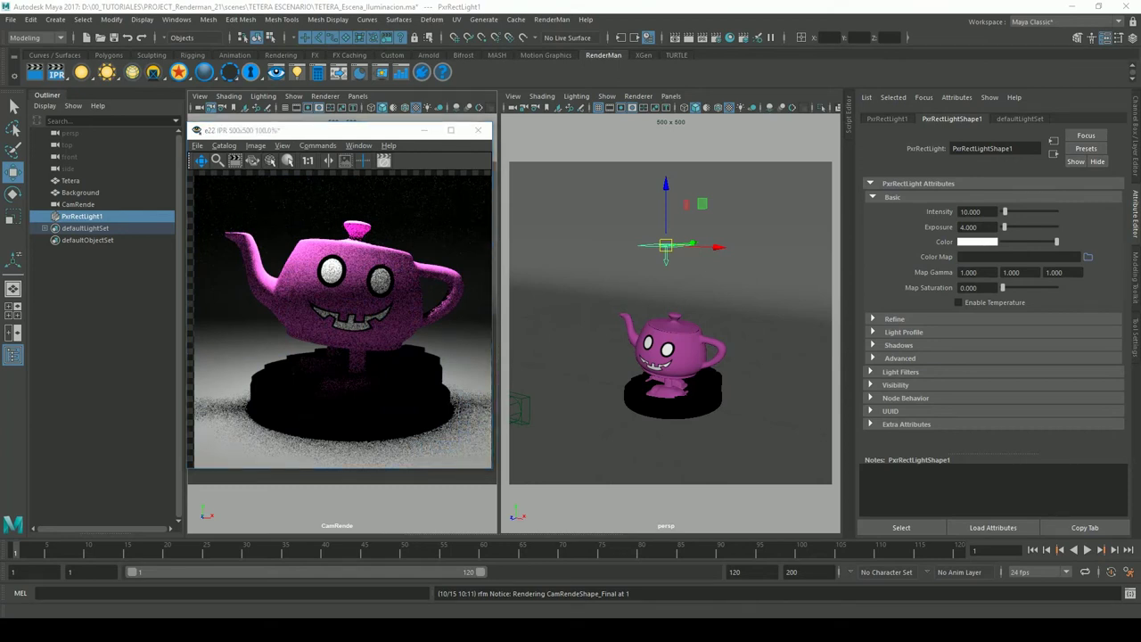
{"action": "left_click", "coordinate": [874, 321]}
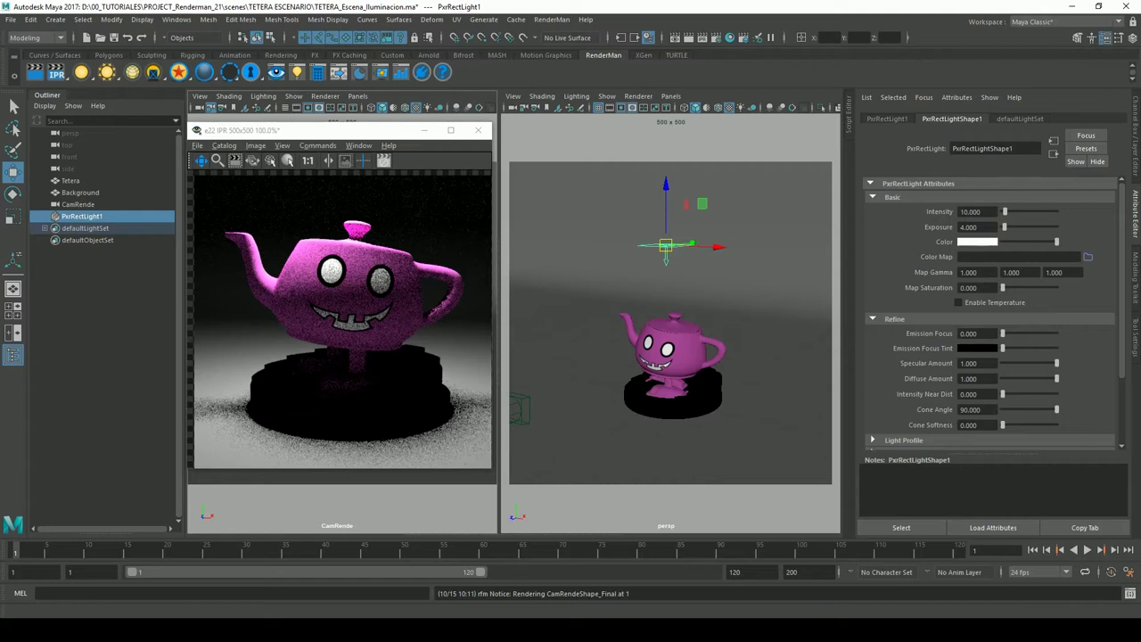
{"action": "left_click", "coordinate": [977, 332]}
Dolly the CamRende camera back from the teapot and re-render the wider shot in IPR
{"action": "left_click", "coordinate": [398, 135]}
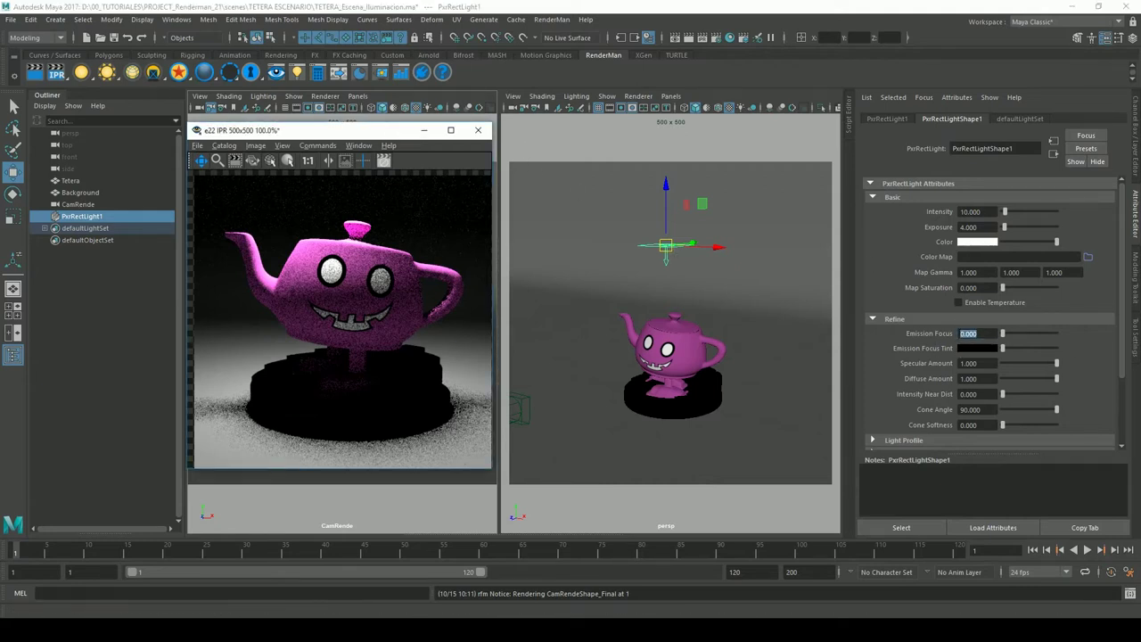
{"action": "left_click", "coordinate": [57, 75]}
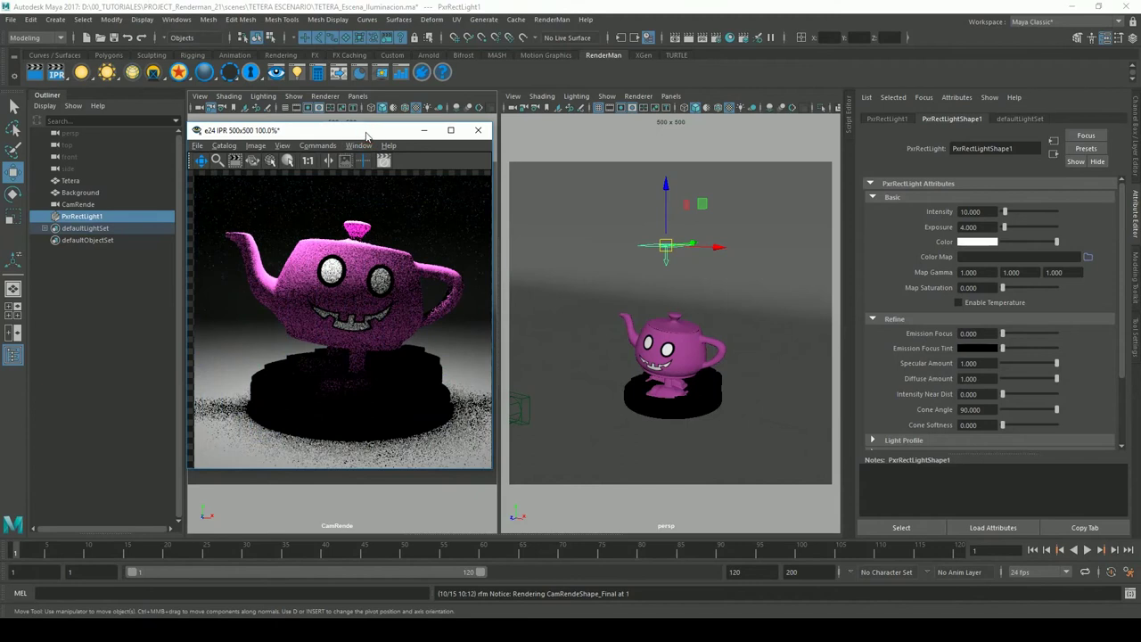
{"action": "left_click", "coordinate": [222, 110]}
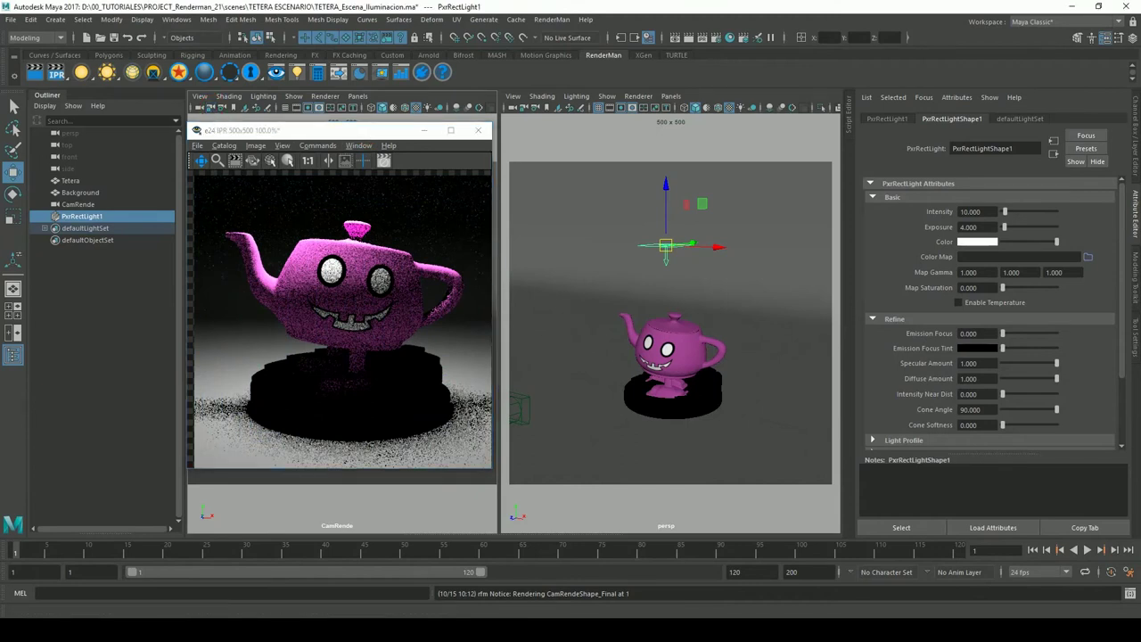
{"action": "left_click_drag", "start_coordinate": [389, 130], "coordinate": [697, 140]}
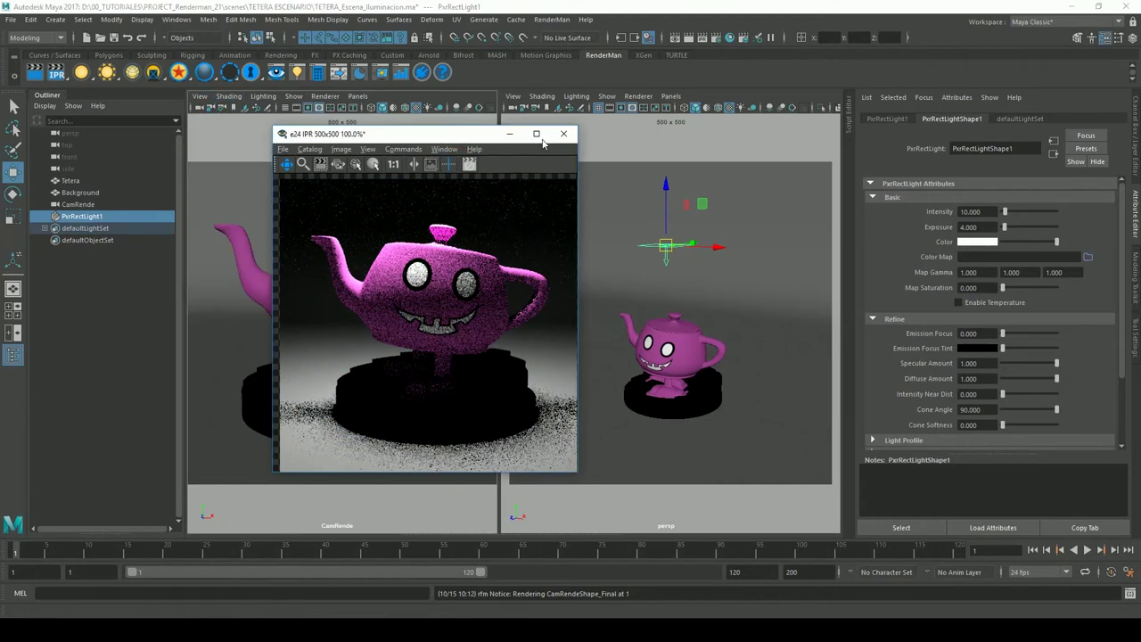
{"action": "right_click_drag", "start_coordinate": [368, 310], "coordinate": [246, 320], "text": "alt"}
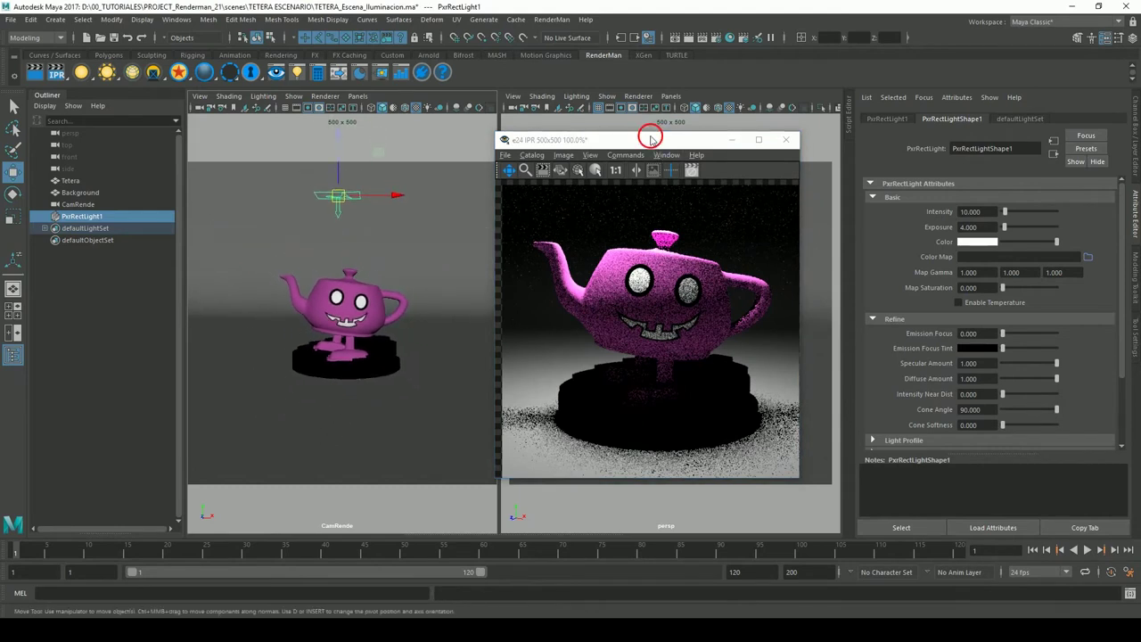
{"action": "left_click_drag", "start_coordinate": [651, 138], "coordinate": [339, 154]}
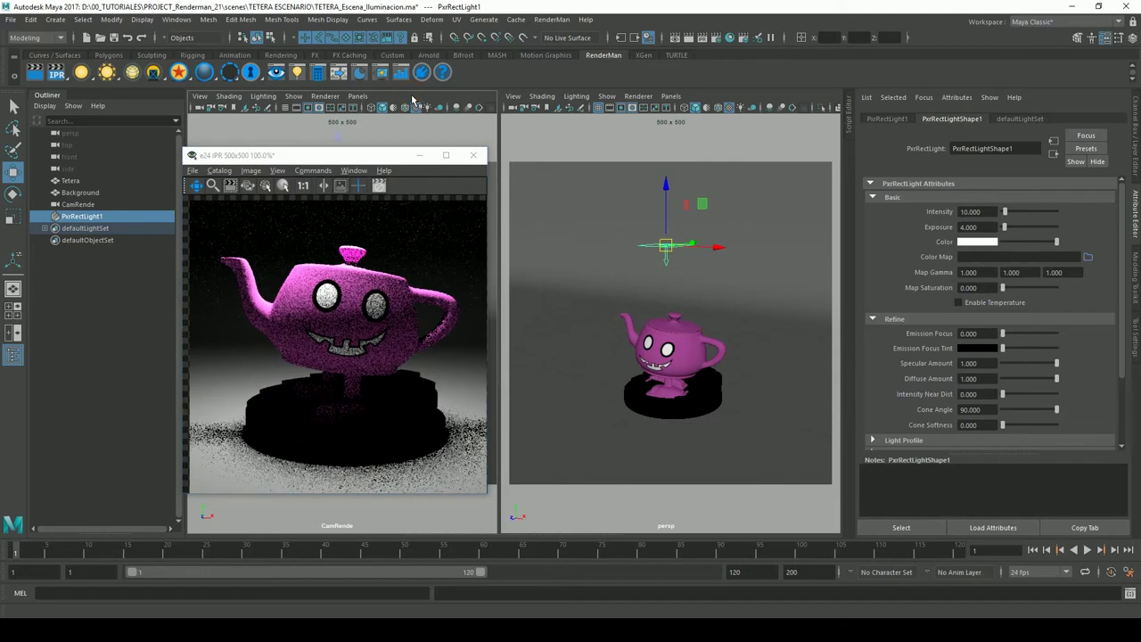
{"action": "left_click", "coordinate": [57, 72]}
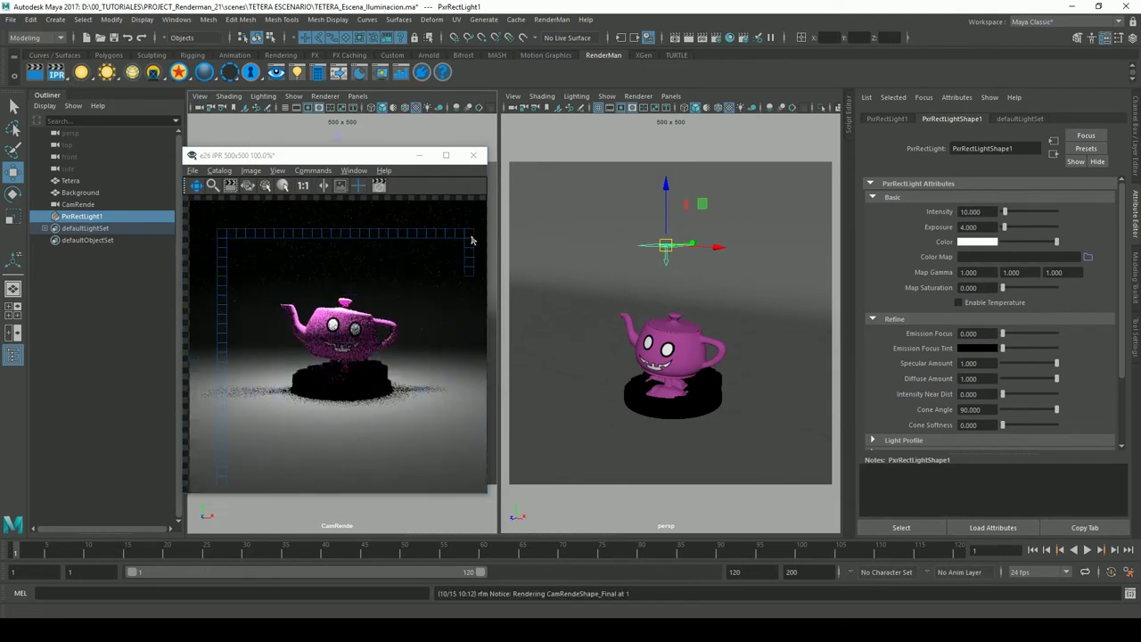
Try Emission Focus values of 1, 5 and 10 on the rect light
{"action": "left_click", "coordinate": [969, 334]}
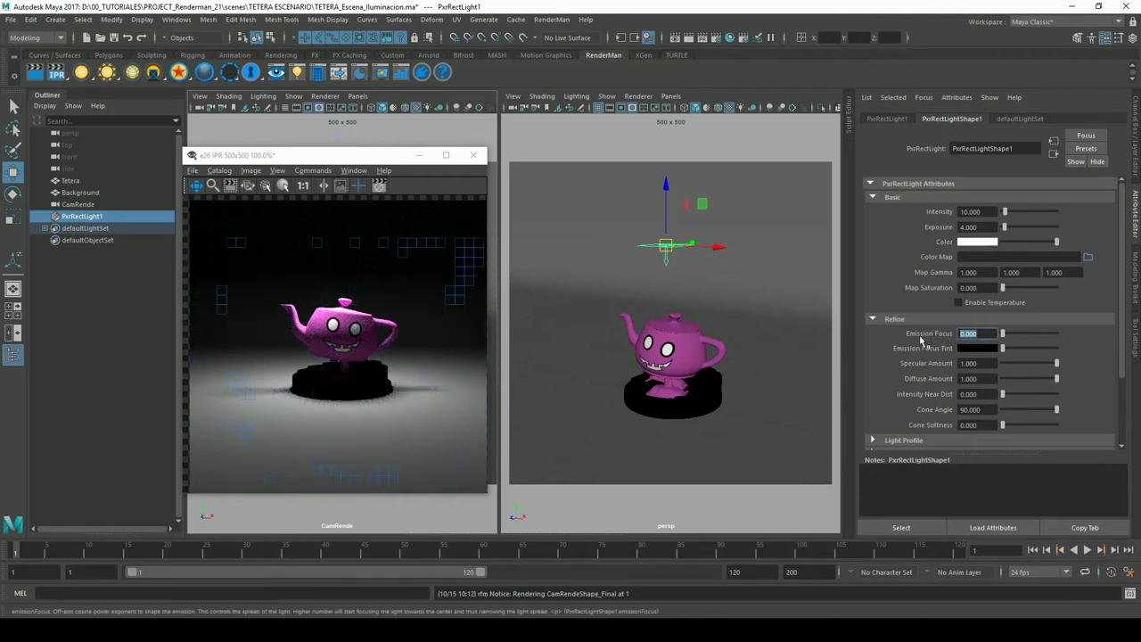
{"action": "type", "text": "1"}
{"action": "key", "text": "Return"}
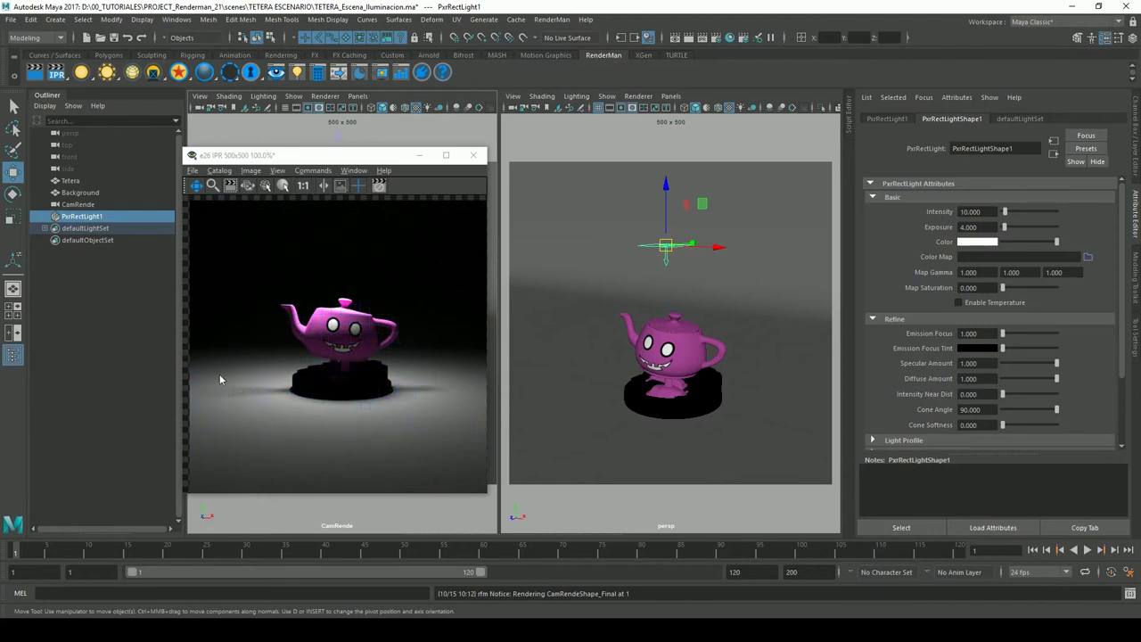
{"action": "type", "text": "5.000"}
{"action": "key", "text": "Return"}
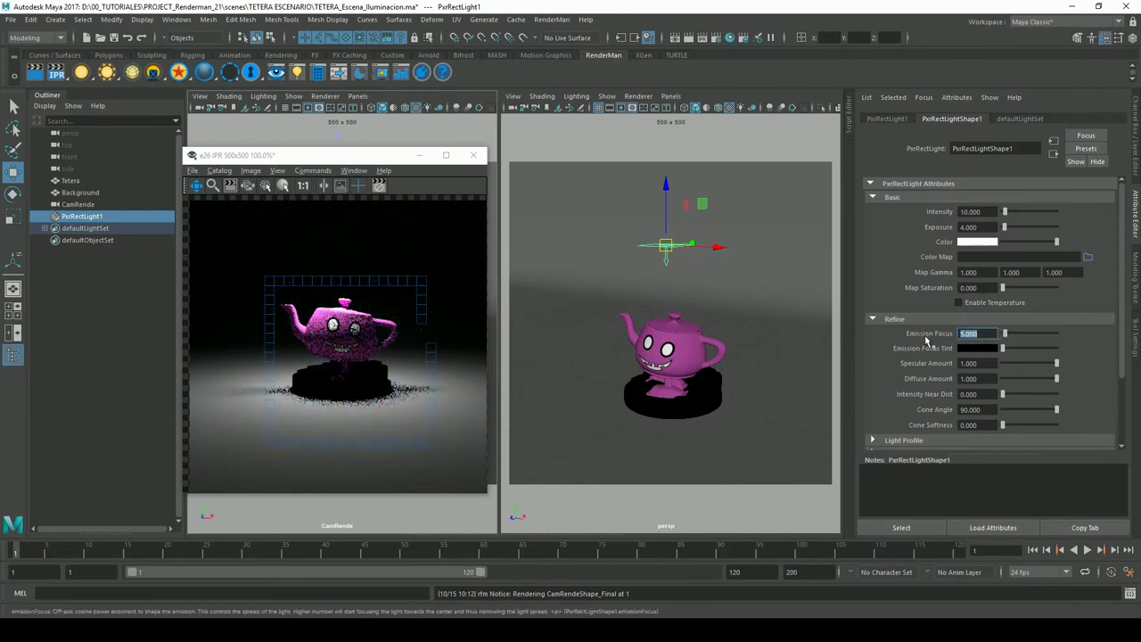
{"action": "left_click", "coordinate": [989, 335]}
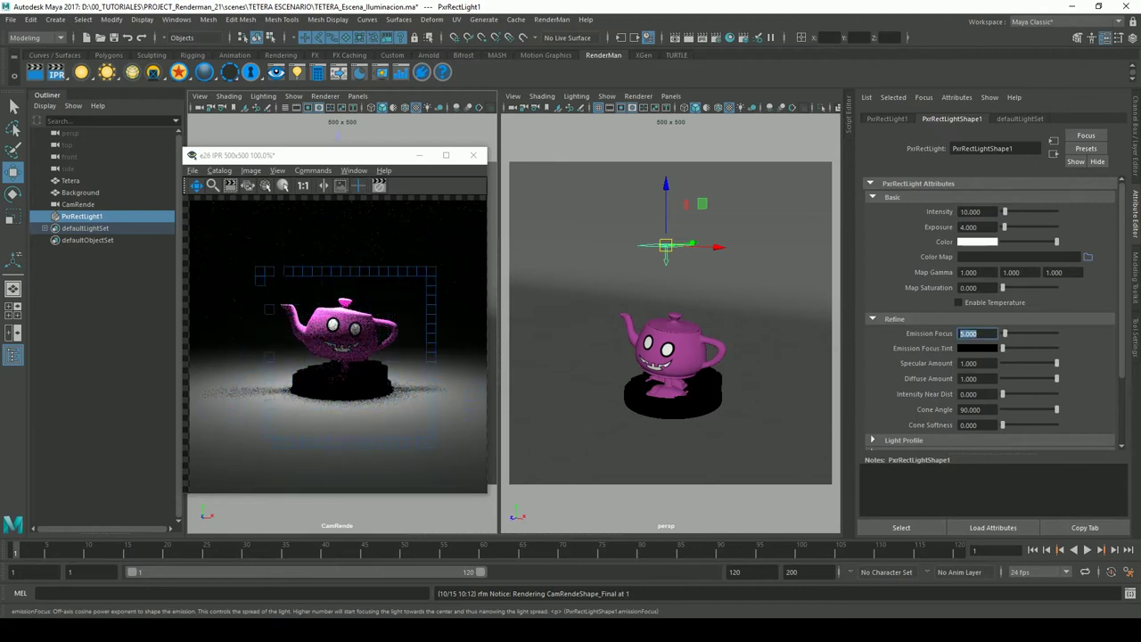
{"action": "type", "text": "10"}
{"action": "key", "text": "Return"}
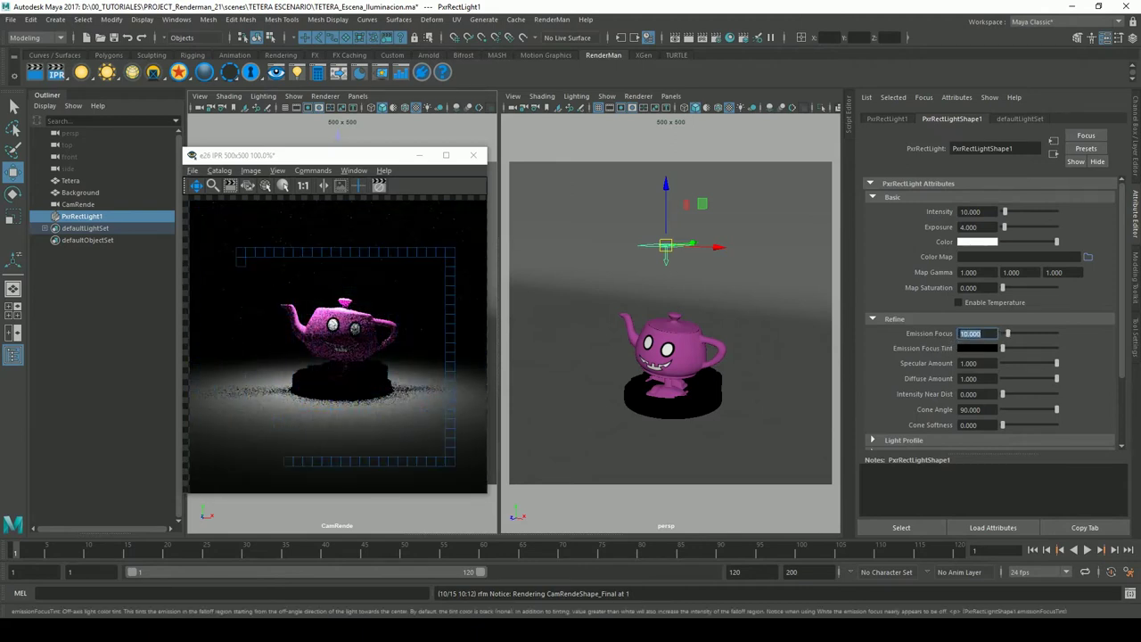
Test Emission Focus at 150 and 200, then return it to 150
{"action": "type", "text": "10"}
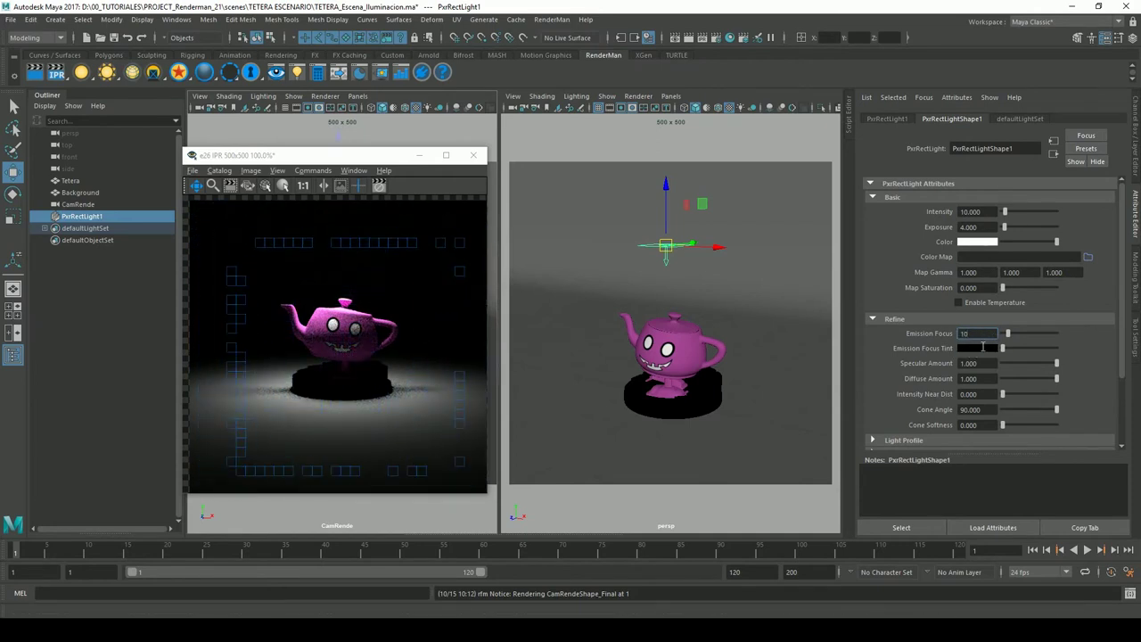
{"action": "key", "text": "BackSpace"}
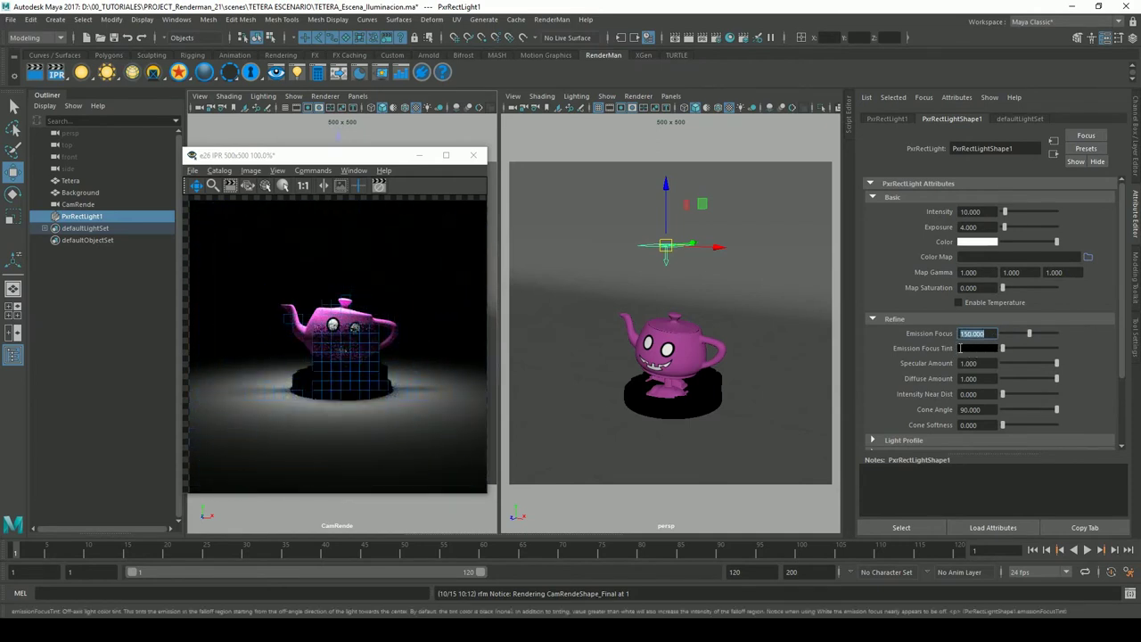
{"action": "key", "text": "Return"}
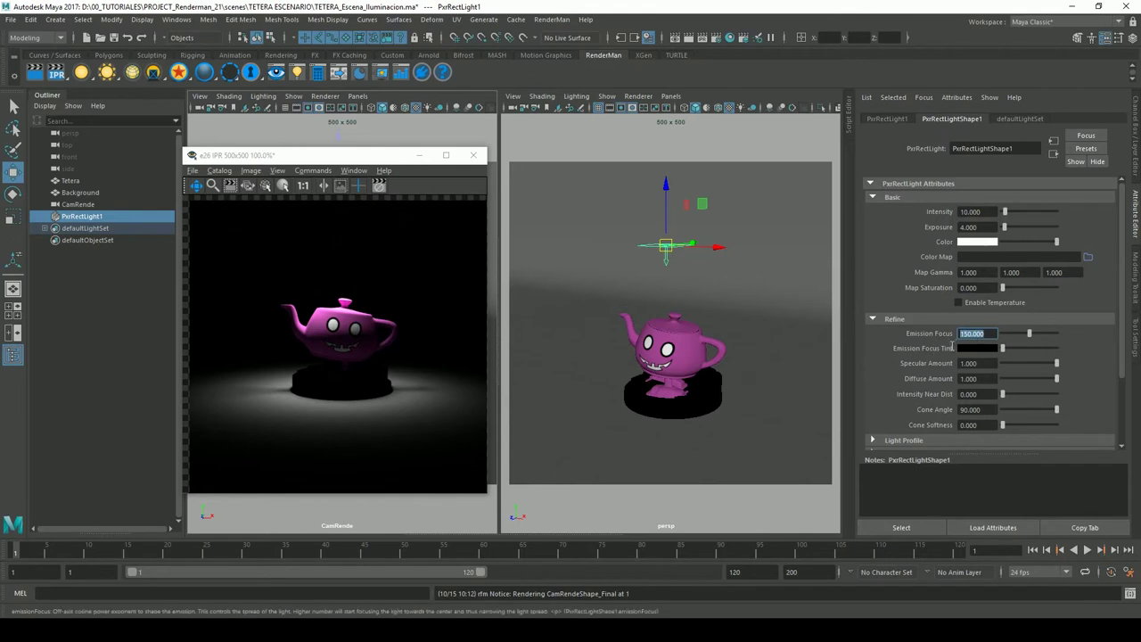
{"action": "type", "text": "200.000"}
{"action": "key", "text": "Return"}
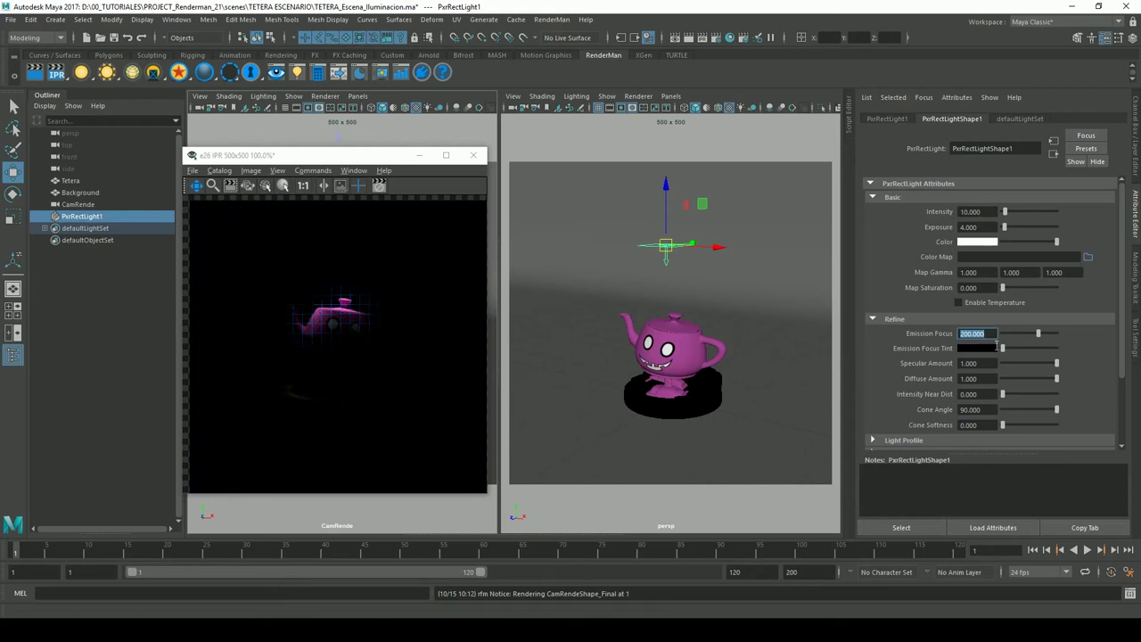
{"action": "type", "text": "150"}
{"action": "key", "text": "Return"}
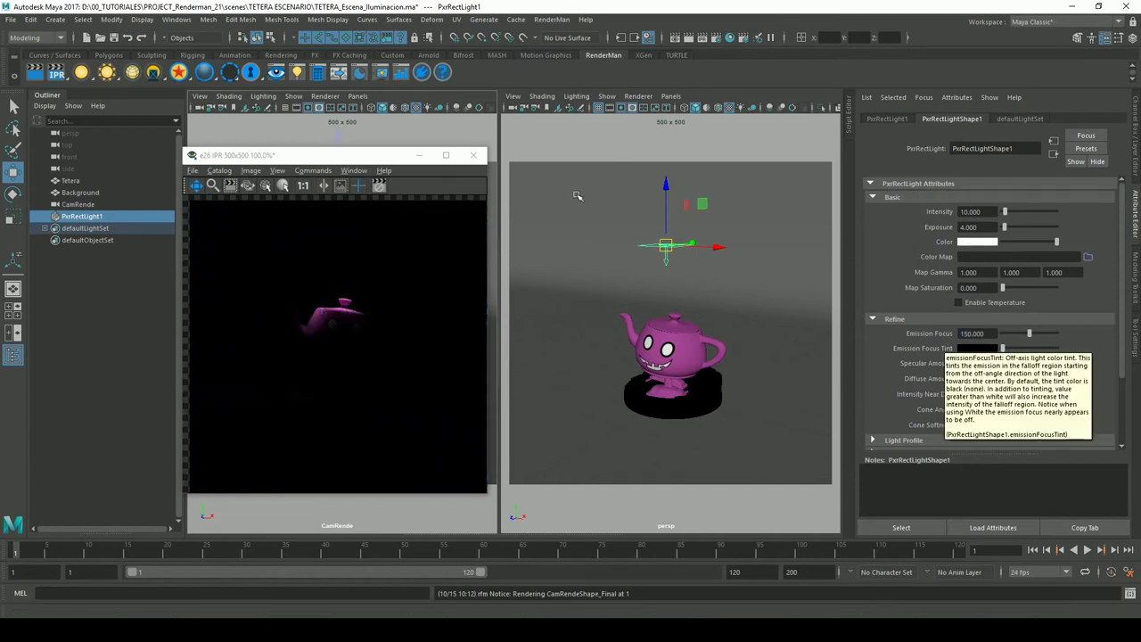
Step Emission Focus down through 100, 50 and 25, settling at 20
{"action": "double_click", "coordinate": [986, 334]}
{"action": "type", "text": "100"}
{"action": "key", "text": "Return"}
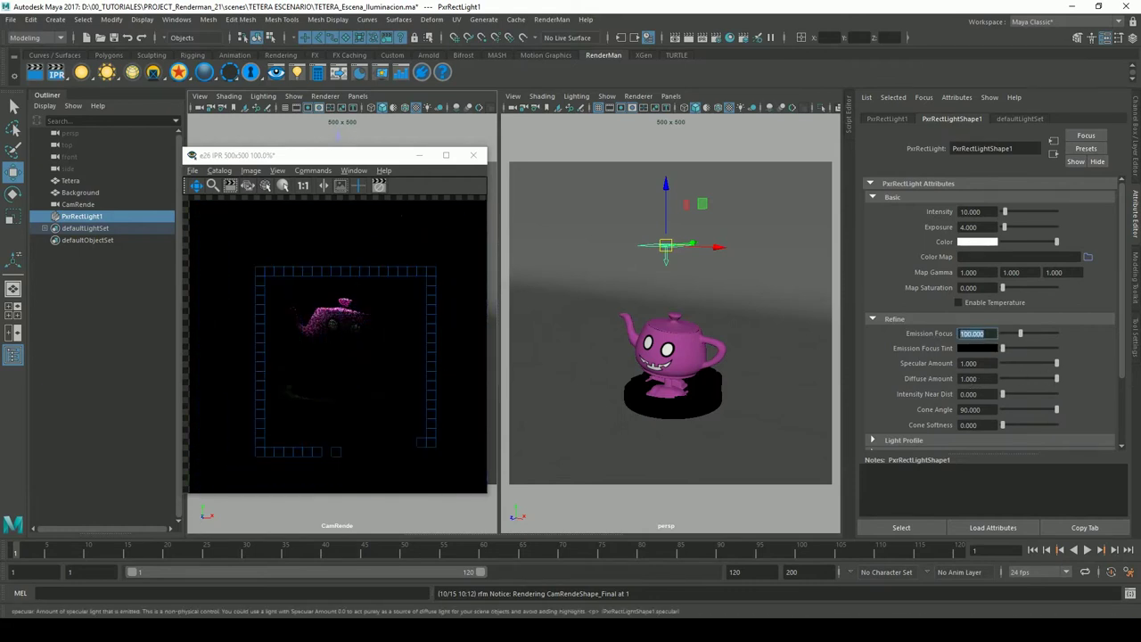
{"action": "type", "text": "50"}
{"action": "key", "text": "Return"}
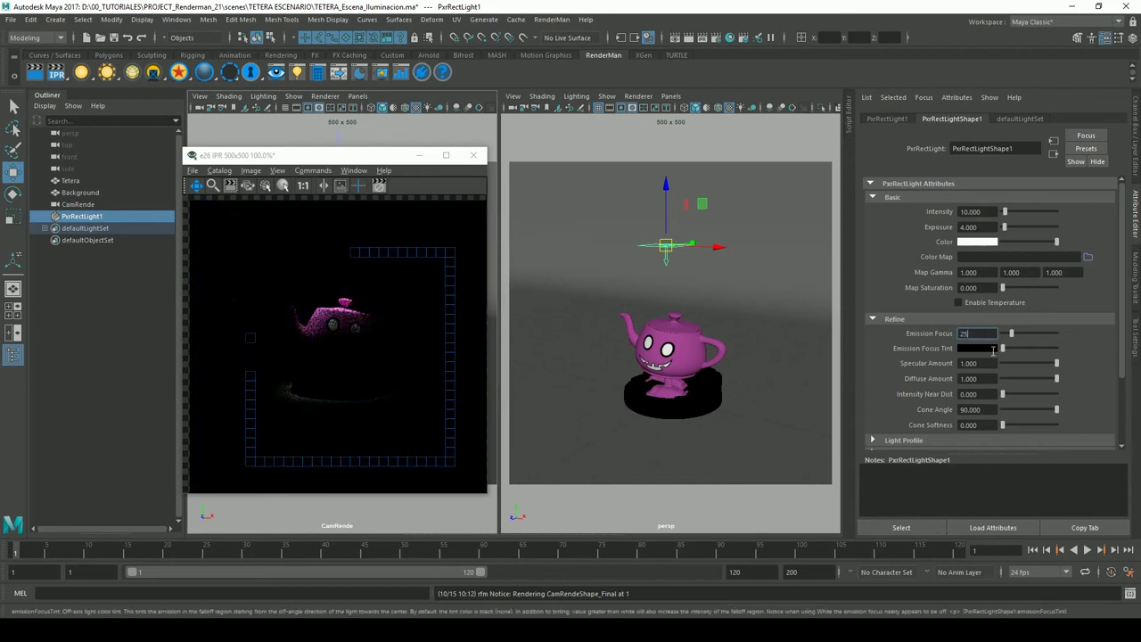
{"action": "type", "text": "25"}
{"action": "key", "text": "Return"}
{"action": "type", "text": "20"}
{"action": "key", "text": "Return"}
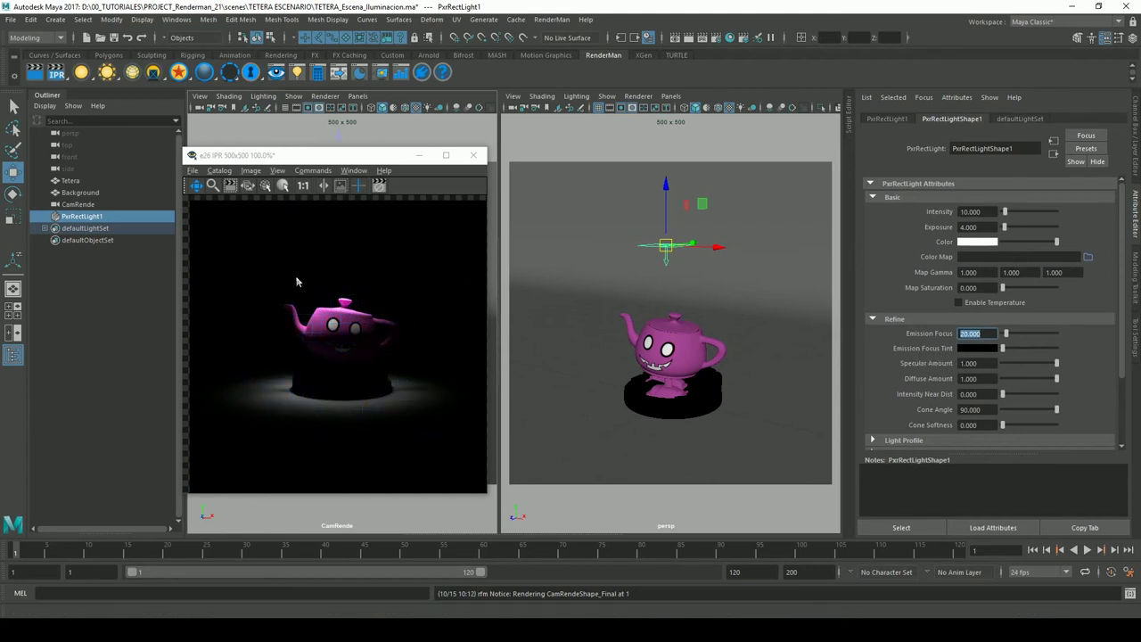
Trial a green Emission Focus Tint, then drag the tint back to black
{"action": "left_click", "coordinate": [988, 348]}
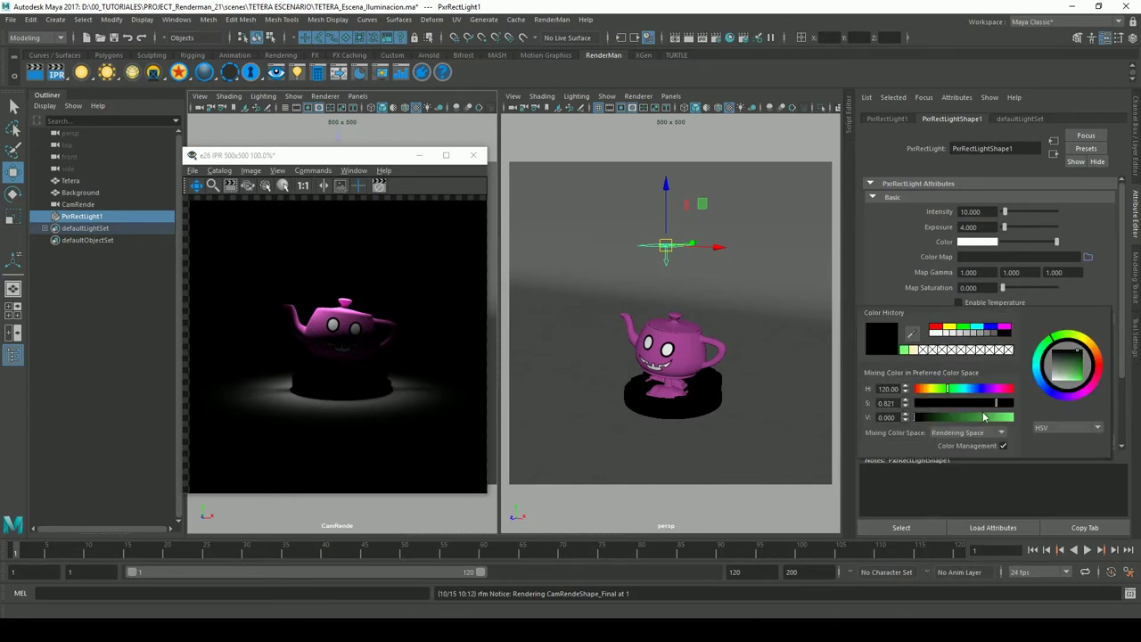
{"action": "left_click_drag", "start_coordinate": [986, 416], "coordinate": [965, 416]}
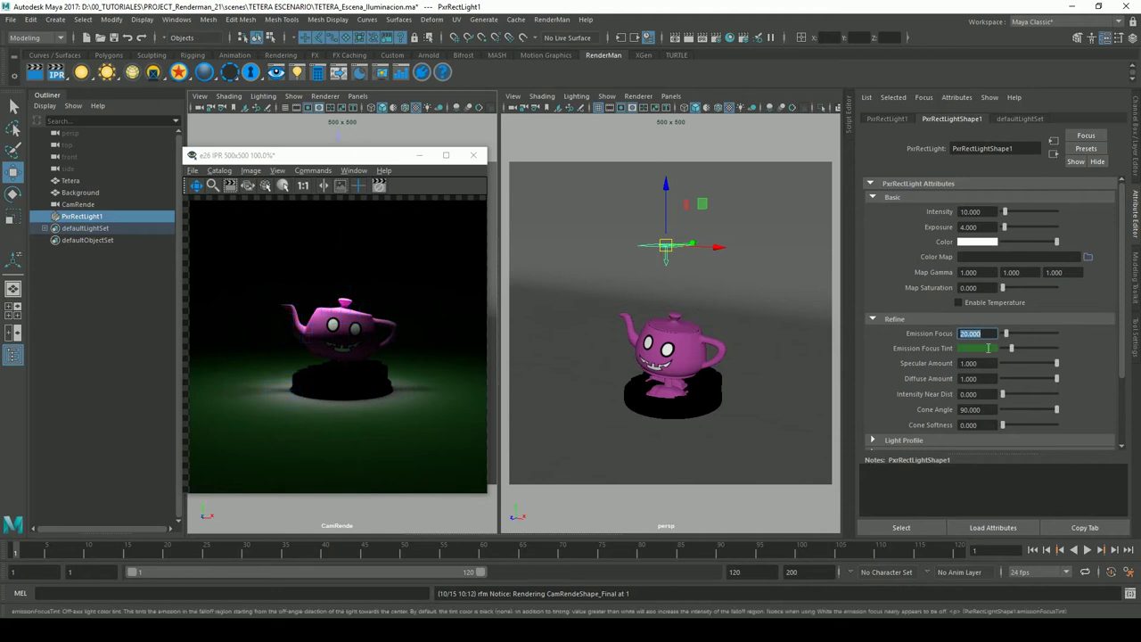
{"action": "left_click_drag", "start_coordinate": [1021, 355], "coordinate": [1037, 354]}
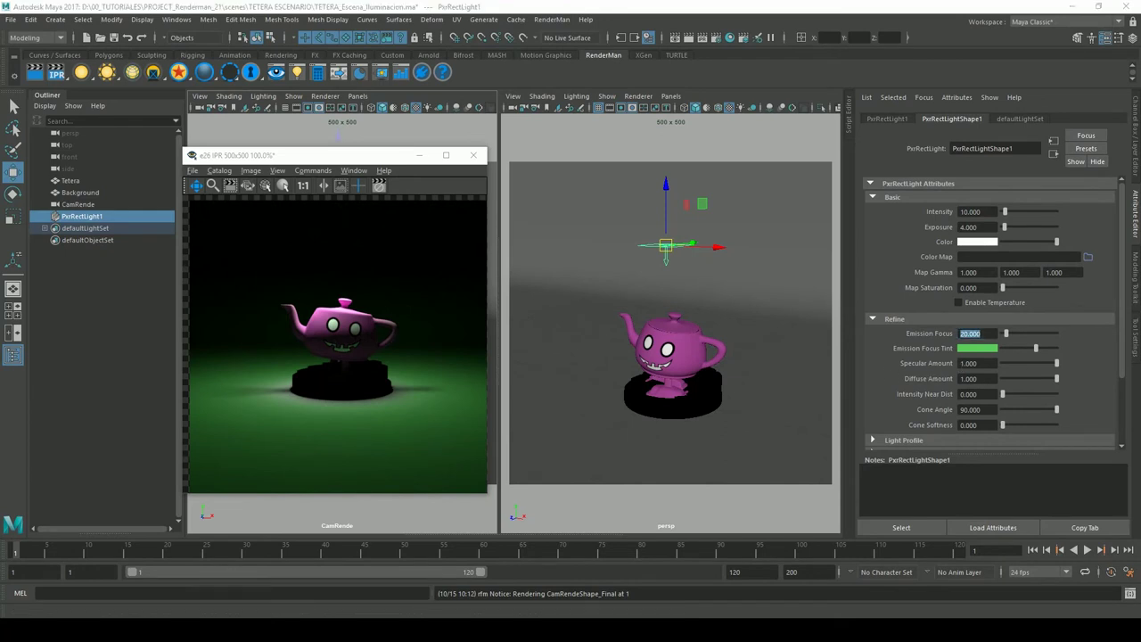
{"action": "left_click_drag", "start_coordinate": [1036, 348], "coordinate": [1003, 348]}
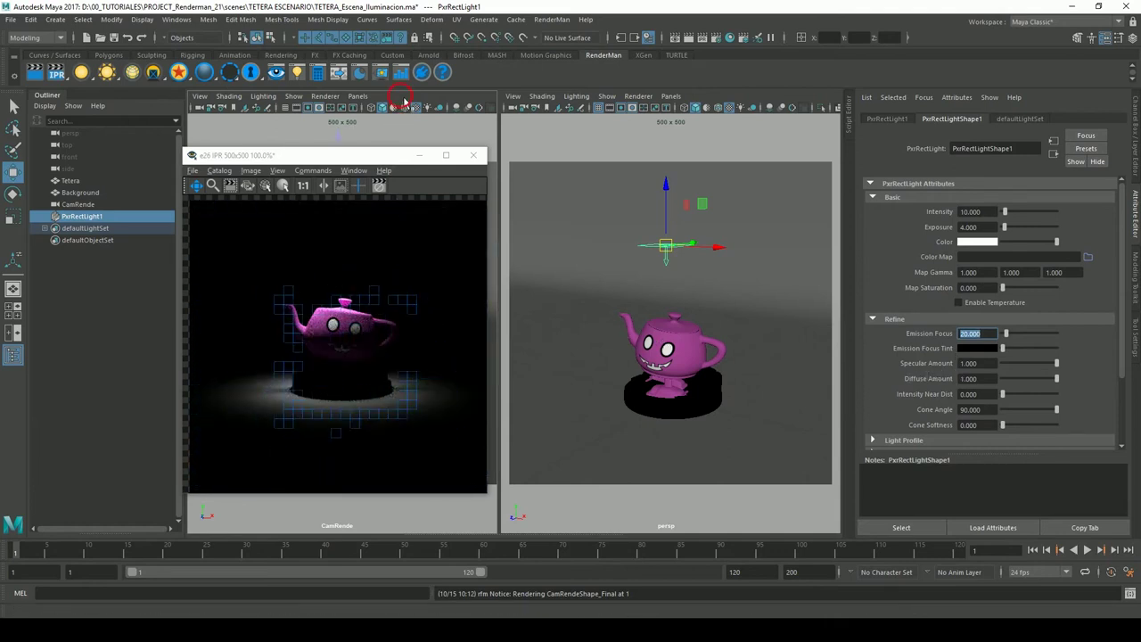
Dolly the CamRende camera in so the teapot fills the IPR frame, then select the Tetera teapot
{"action": "left_click_drag", "start_coordinate": [387, 155], "coordinate": [651, 159]}
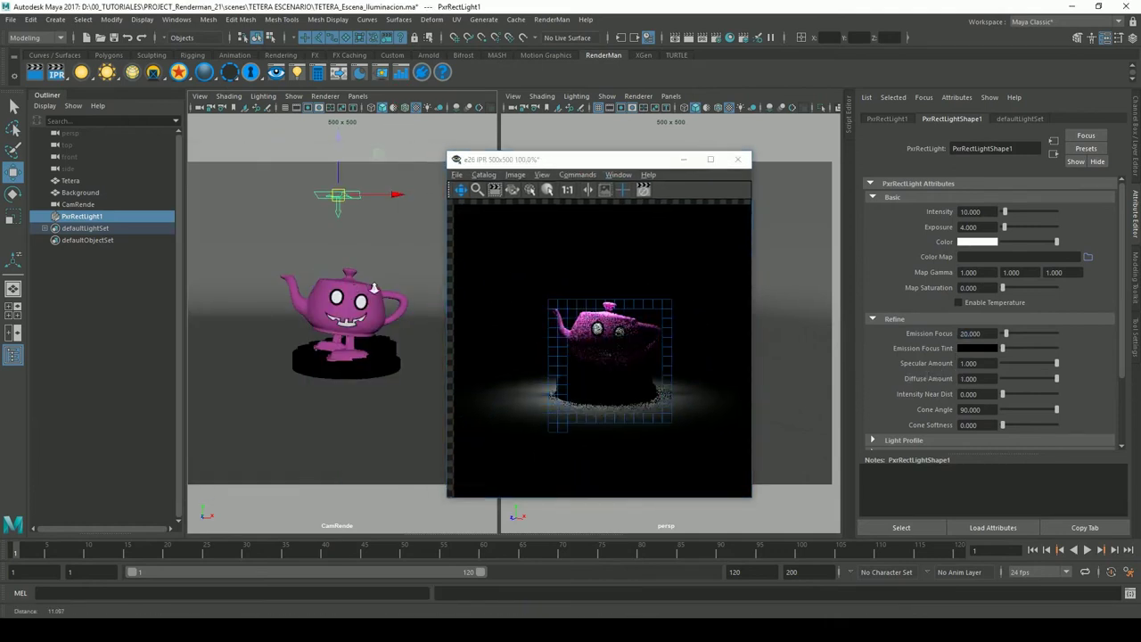
{"action": "right_click_drag", "start_coordinate": [327, 282], "coordinate": [449, 280], "text": "alt"}
{"action": "scroll", "coordinate": [374, 288], "scroll_direction": "up", "scroll_amount": 2}
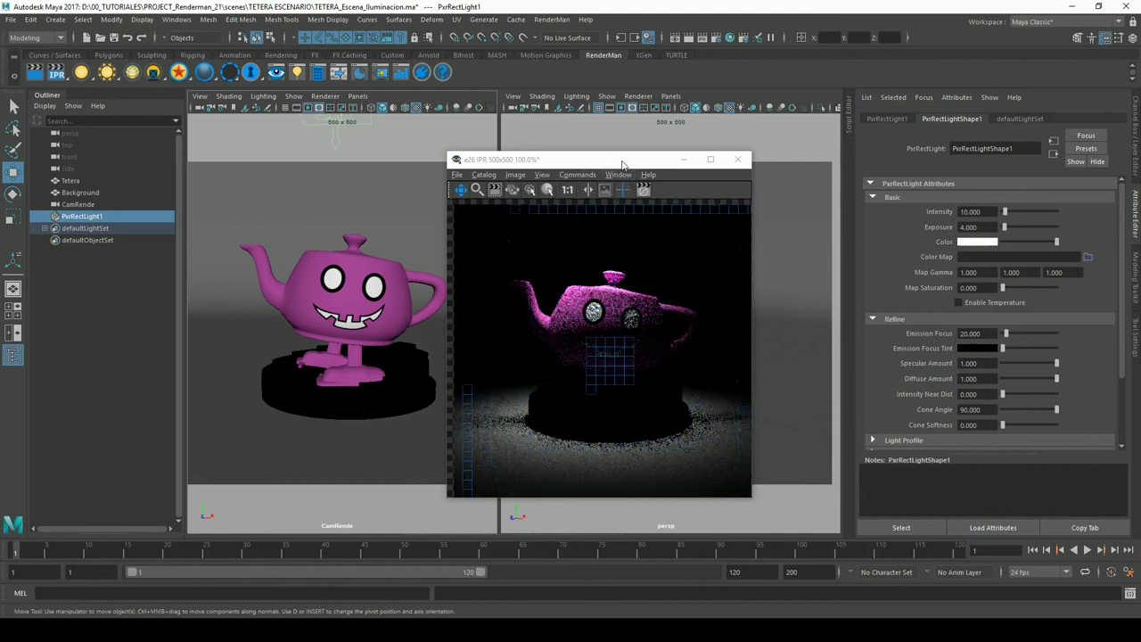
{"action": "left_click_drag", "start_coordinate": [553, 160], "coordinate": [294, 161]}
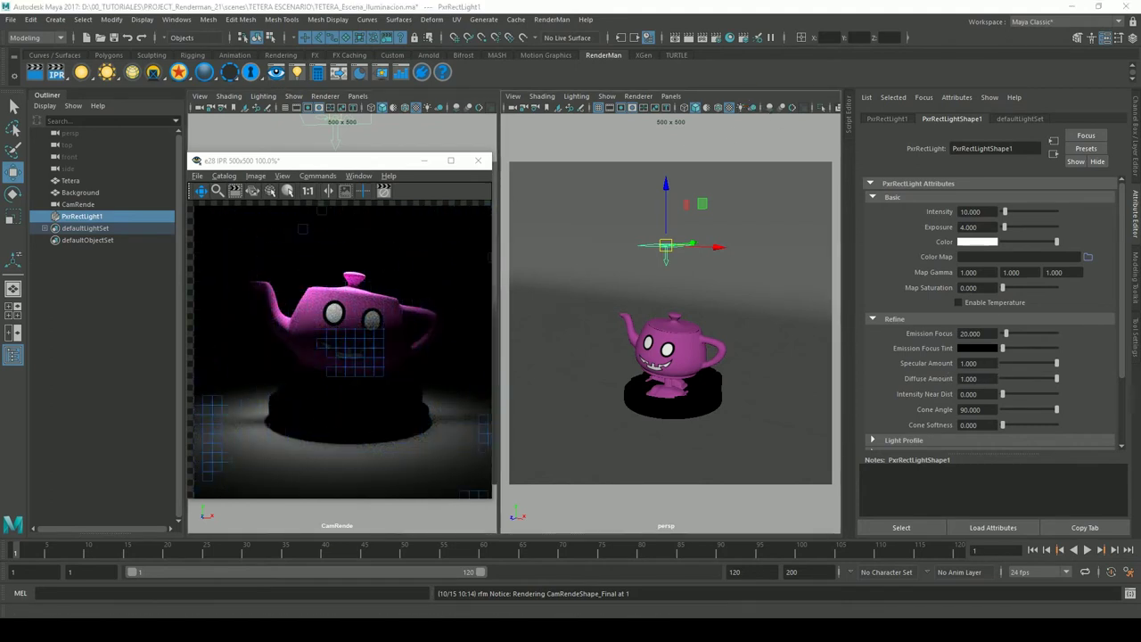
{"action": "left_click", "coordinate": [683, 350]}
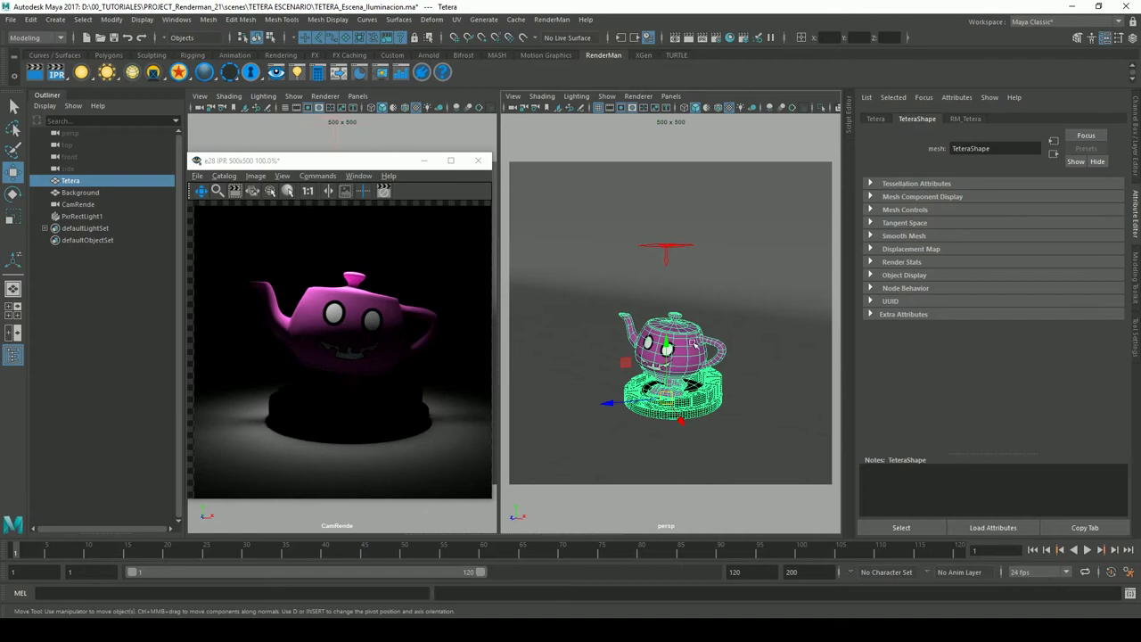
Give RM_Tetera grey primary specular face and edge colours with roughness 0.427, then reselect PxrRectLight1
{"action": "left_click", "coordinate": [430, 313]}
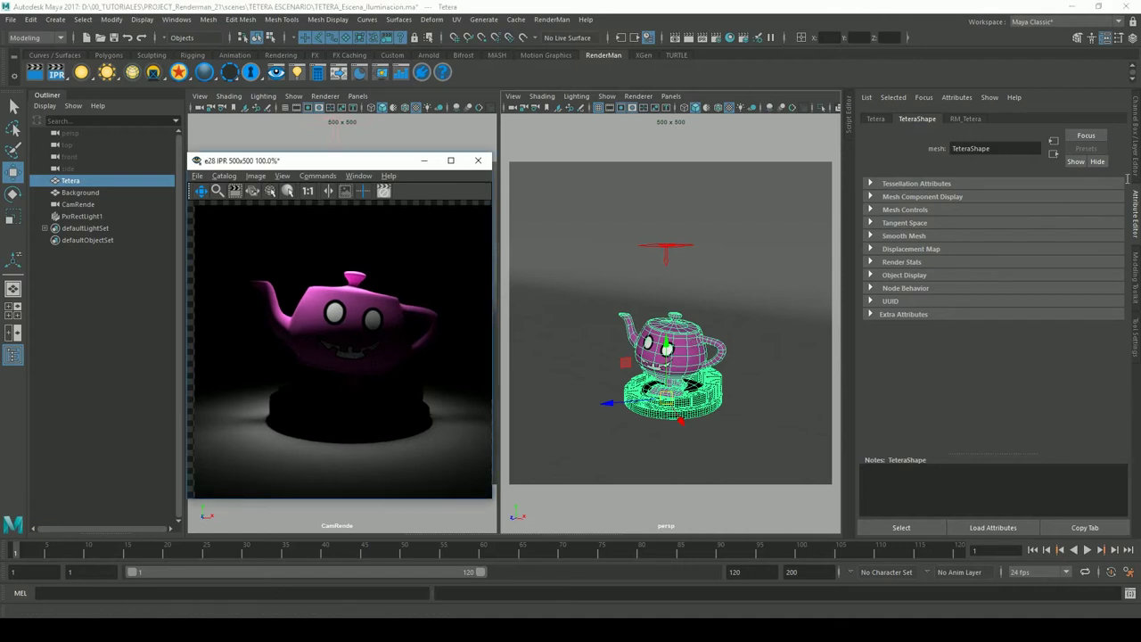
{"action": "left_click", "coordinate": [981, 119]}
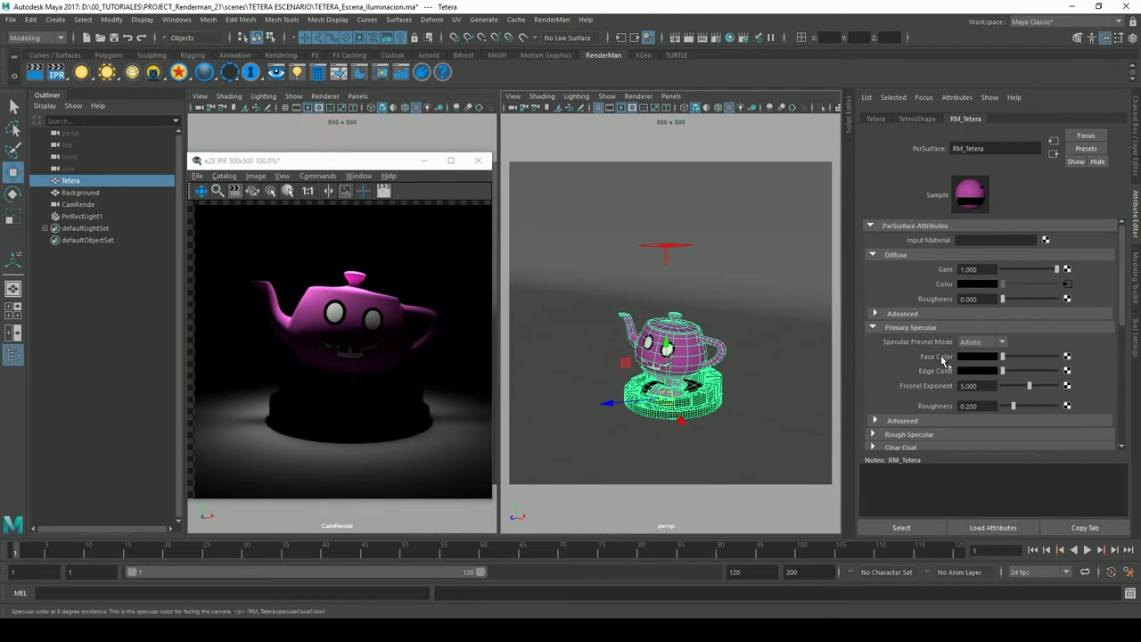
{"action": "mouse_move", "coordinate": [1126, 312]}
{"action": "left_mouse_down"}
{"action": "mouse_move", "coordinate": [1129, 323]}
{"action": "mouse_move", "coordinate": [1134, 309]}
{"action": "left_mouse_up"}
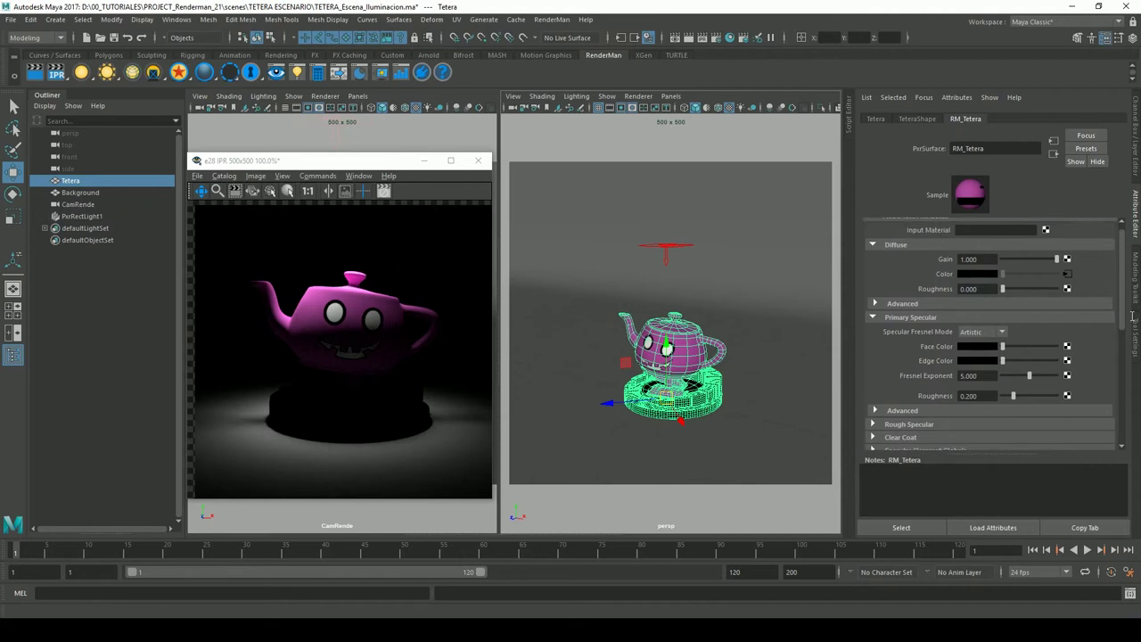
{"action": "scroll", "coordinate": [1042, 319], "scroll_direction": "down", "scroll_amount": 1}
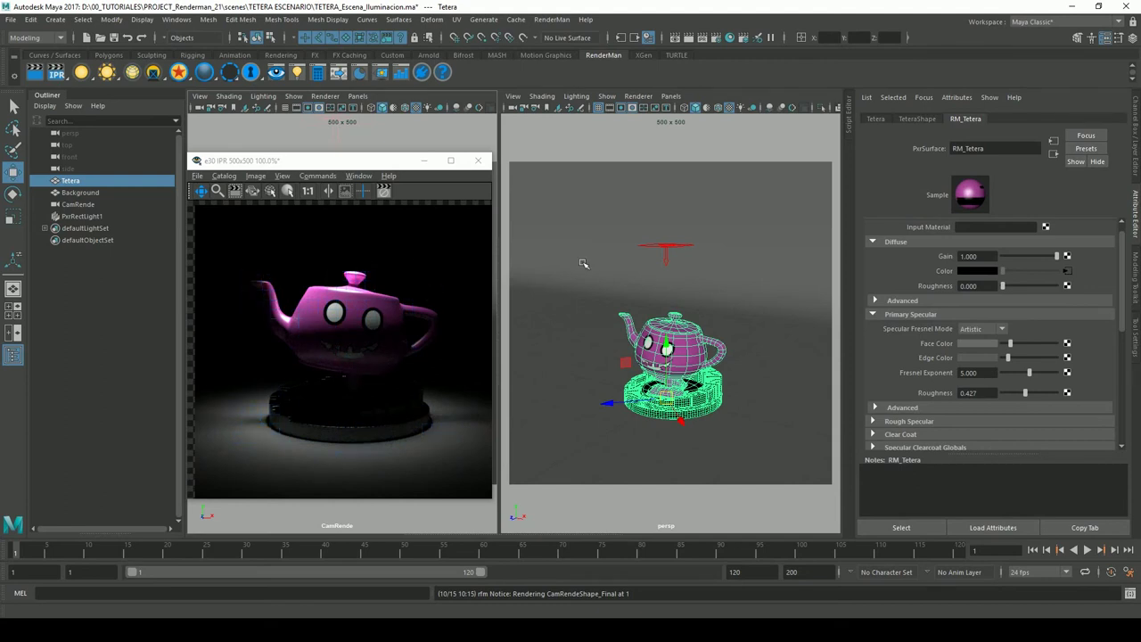
{"action": "left_click", "coordinate": [677, 255]}
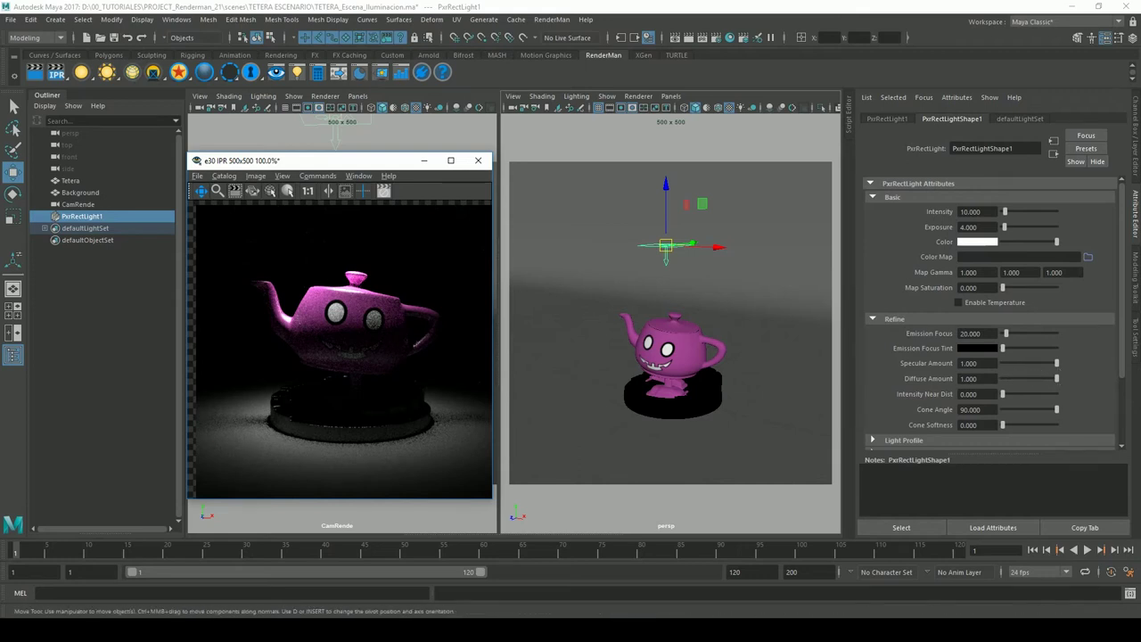
Restart the IPR render and drag PxrRectLight1's Specular Amount down to 0
{"action": "left_click", "coordinate": [418, 99]}
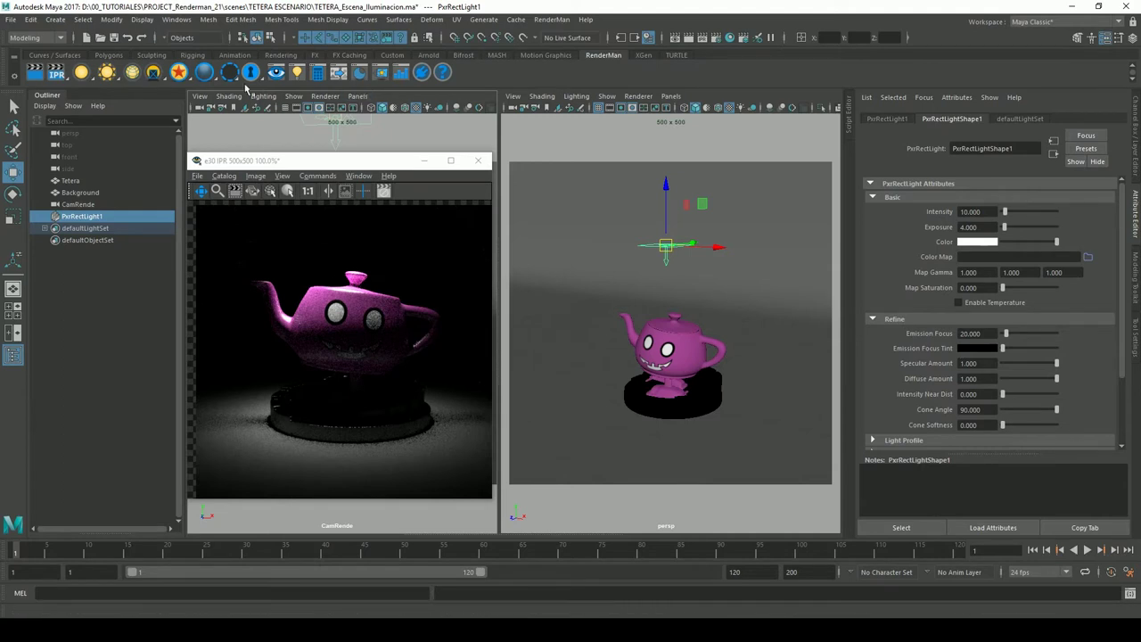
{"action": "left_click", "coordinate": [63, 77]}
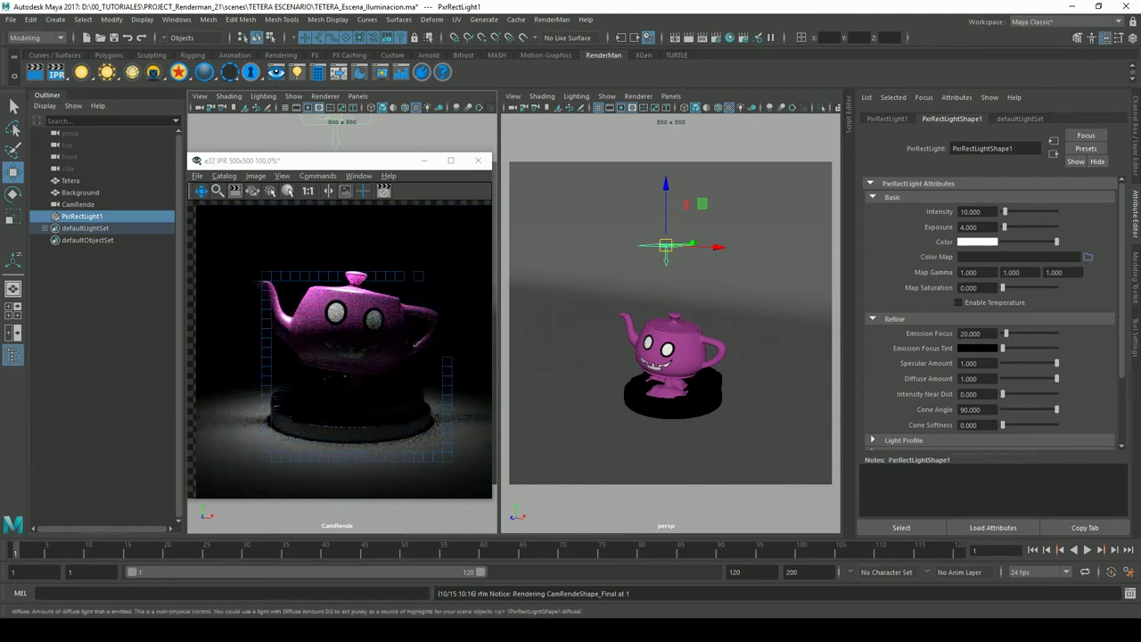
{"action": "left_click_drag", "start_coordinate": [1056, 362], "coordinate": [935, 373]}
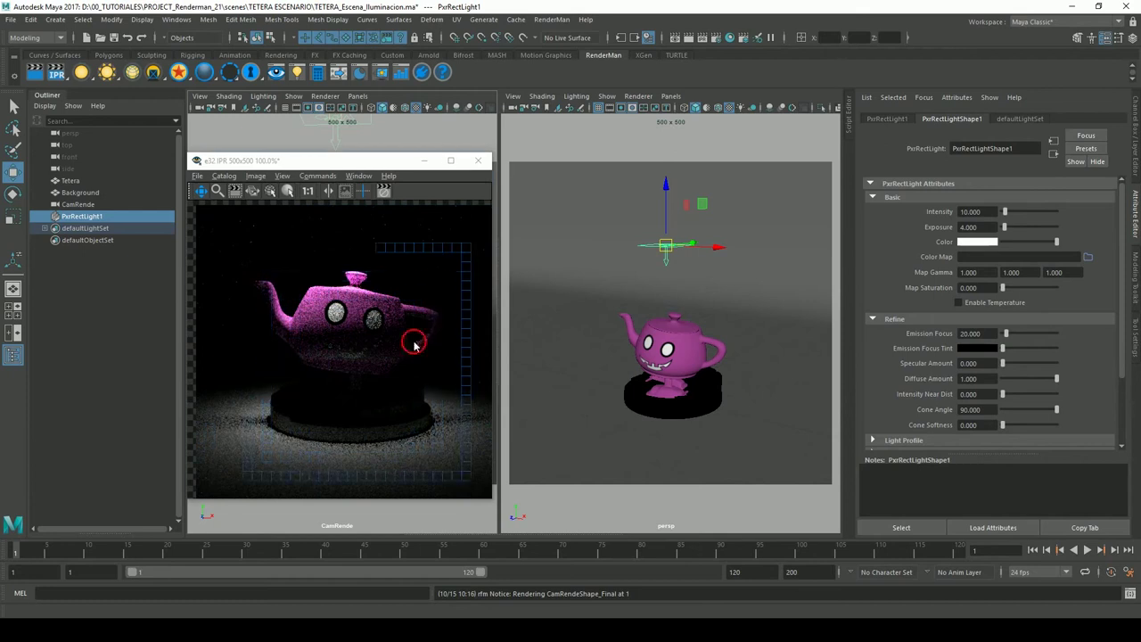
{"action": "left_click", "coordinate": [389, 264]}
{"action": "left_click", "coordinate": [63, 81]}
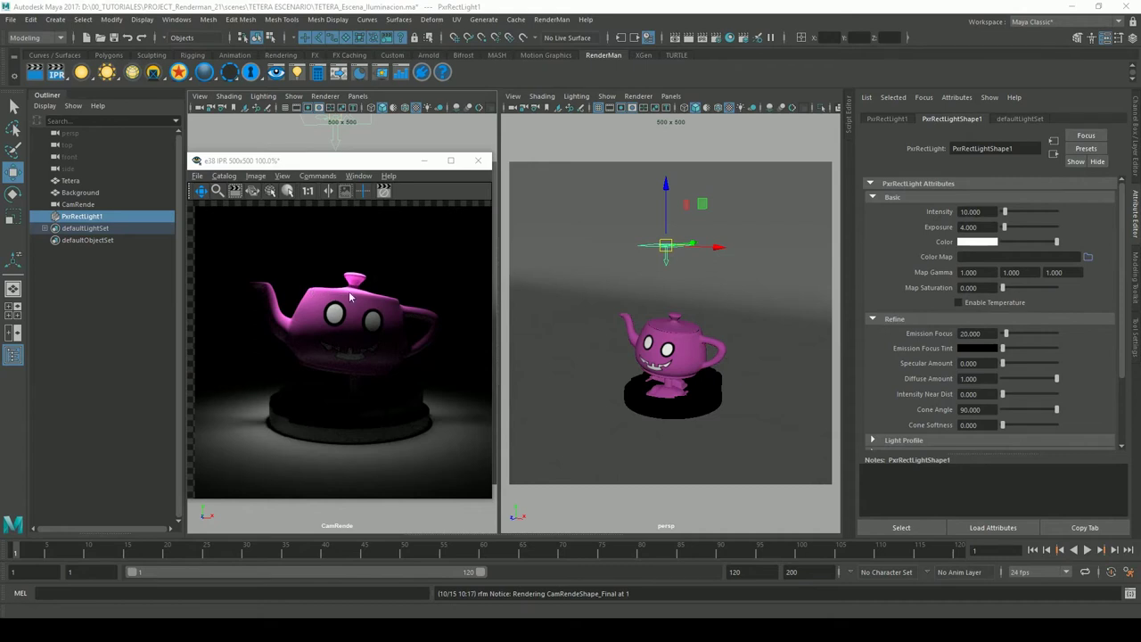
Toggle the rect light's Specular Amount between 0 and 1 in the IPR, leaving it at 1
{"action": "left_click_drag", "start_coordinate": [1003, 363], "coordinate": [1057, 363]}
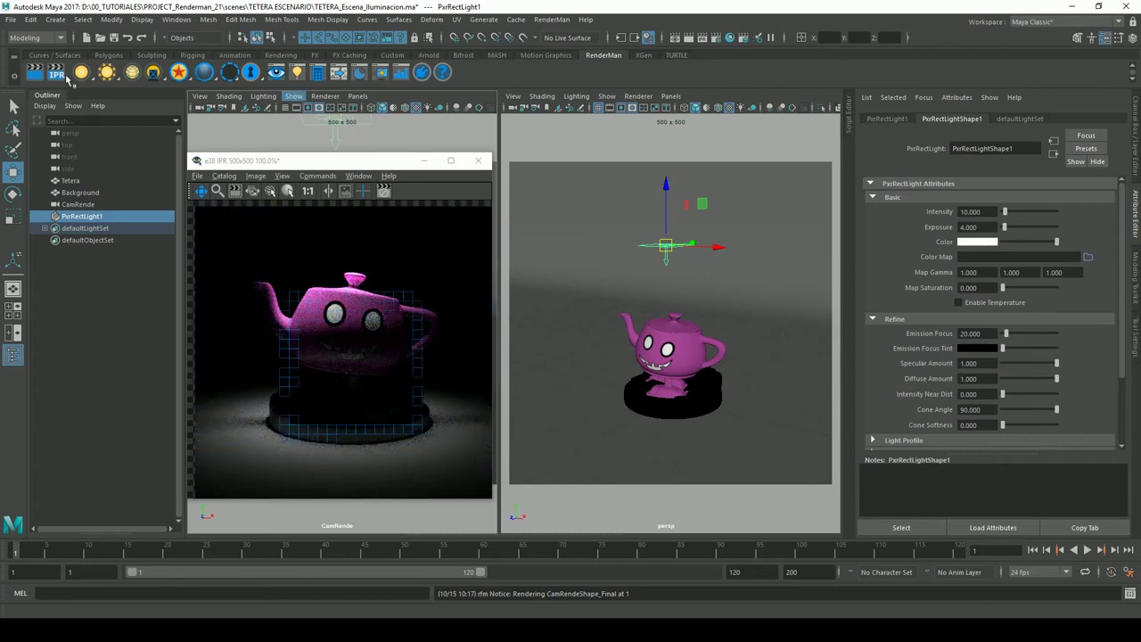
{"action": "left_click", "coordinate": [330, 221]}
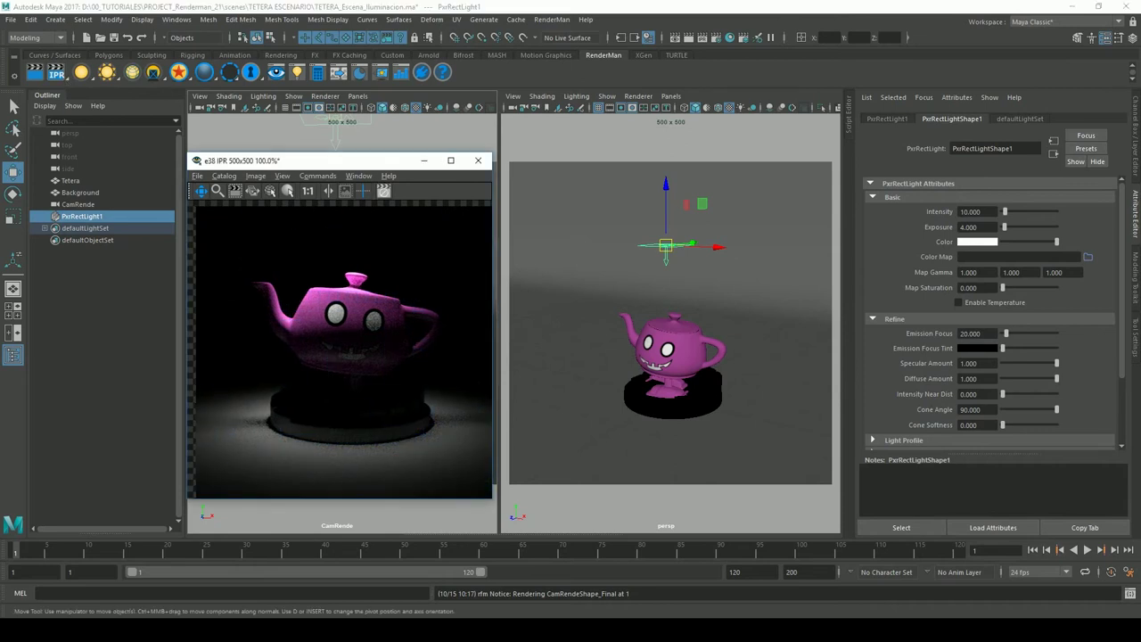
{"action": "left_click", "coordinate": [68, 76]}
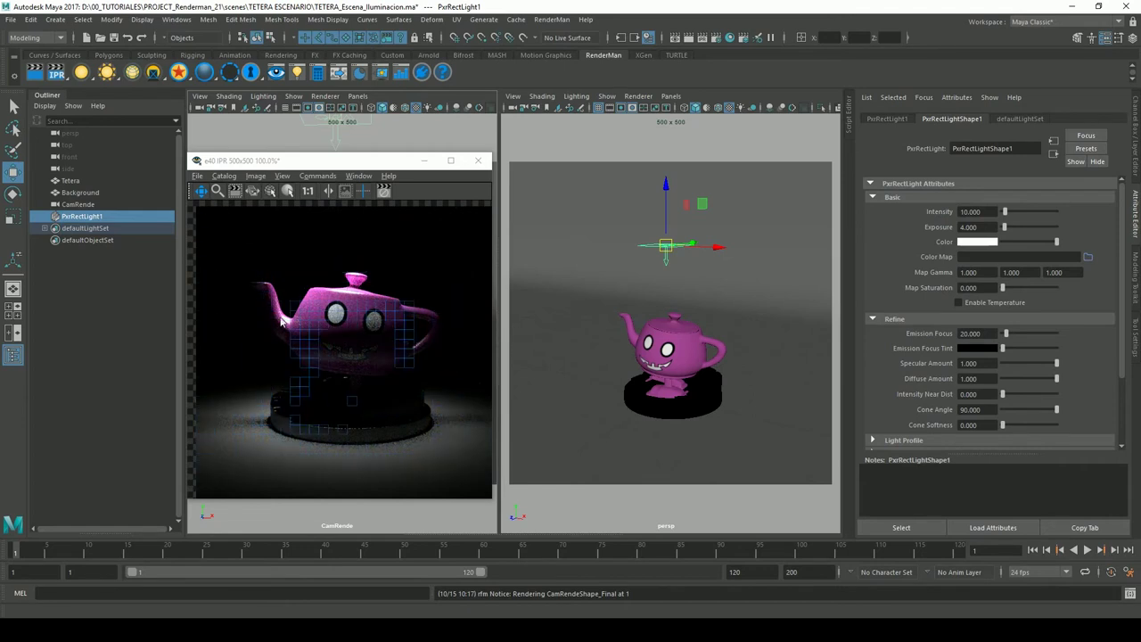
{"action": "left_click_drag", "start_coordinate": [1057, 363], "coordinate": [1055, 363]}
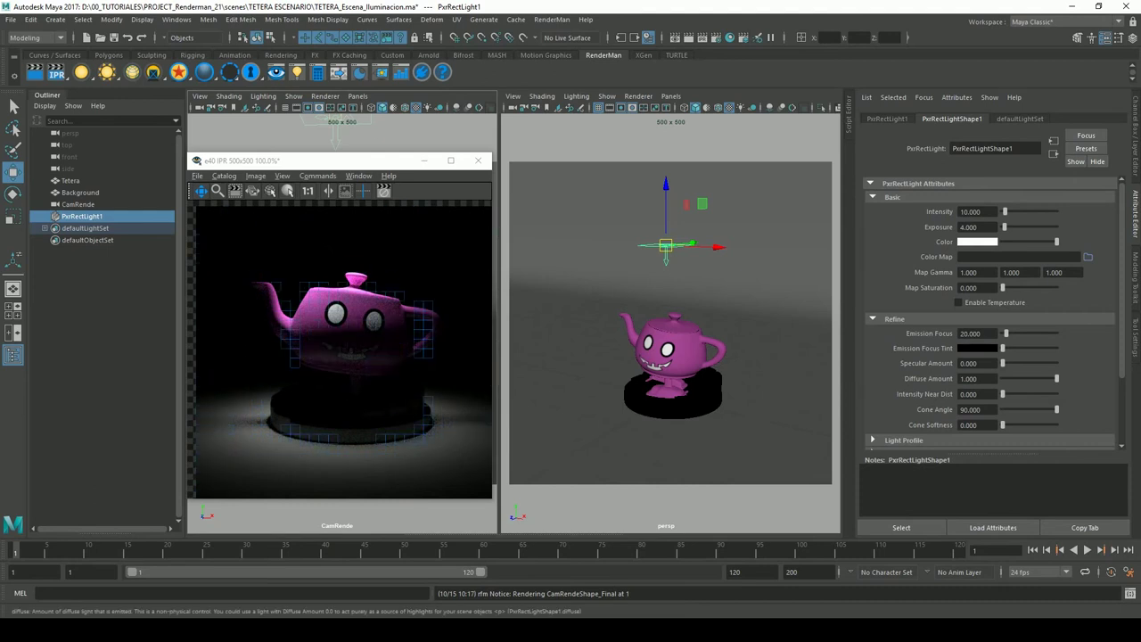
{"action": "left_click_drag", "start_coordinate": [1005, 363], "coordinate": [1057, 364]}
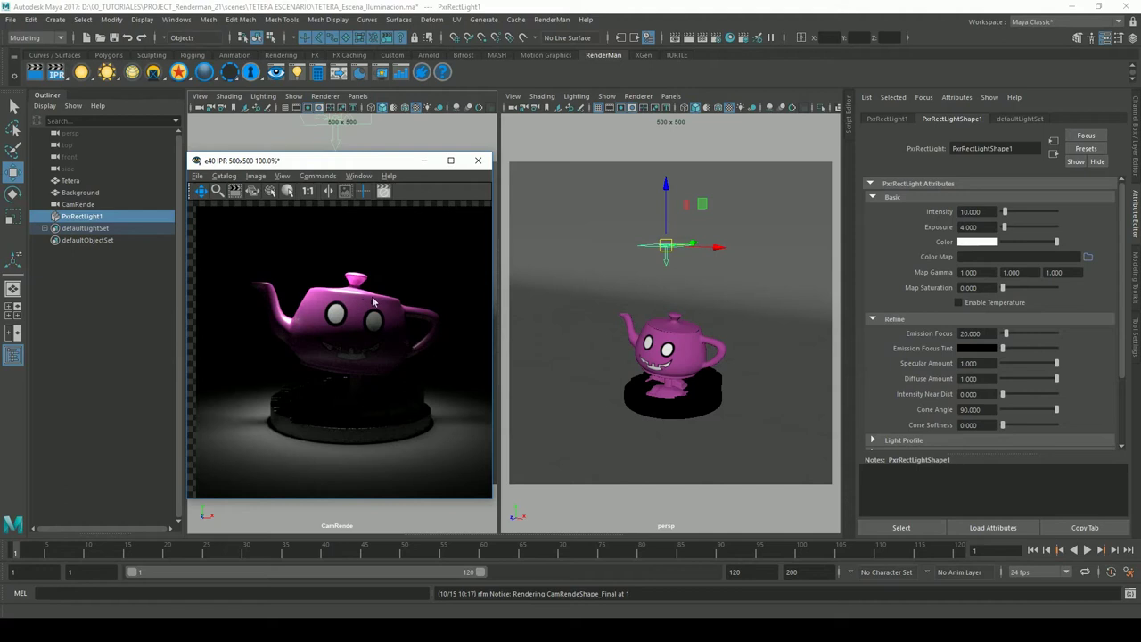
{"action": "left_click", "coordinate": [455, 103]}
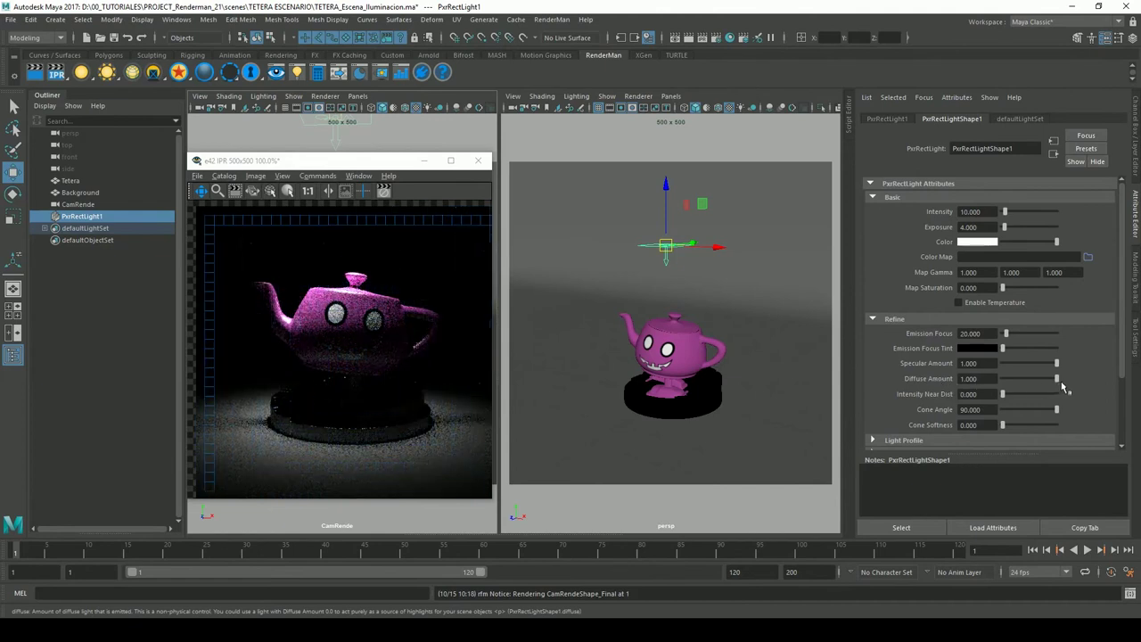
Drop the rect light's Diffuse Amount to 0, then restore it to 1 and check the IPR
{"action": "left_click_drag", "start_coordinate": [1057, 378], "coordinate": [1002, 379]}
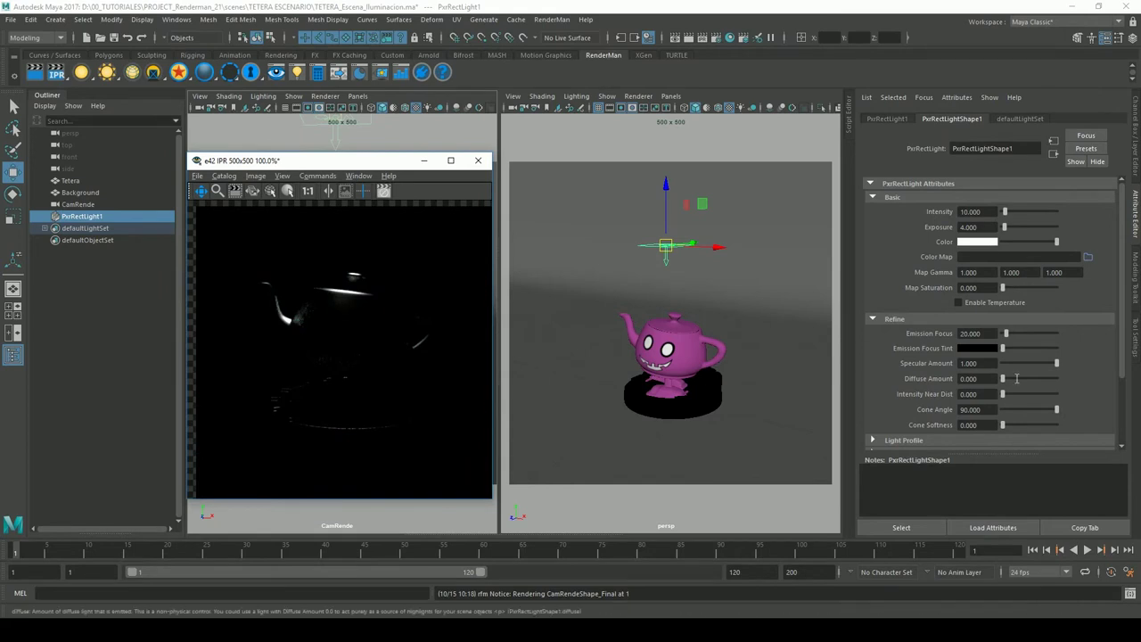
{"action": "left_click", "coordinate": [963, 379]}
{"action": "type", "text": "1"}
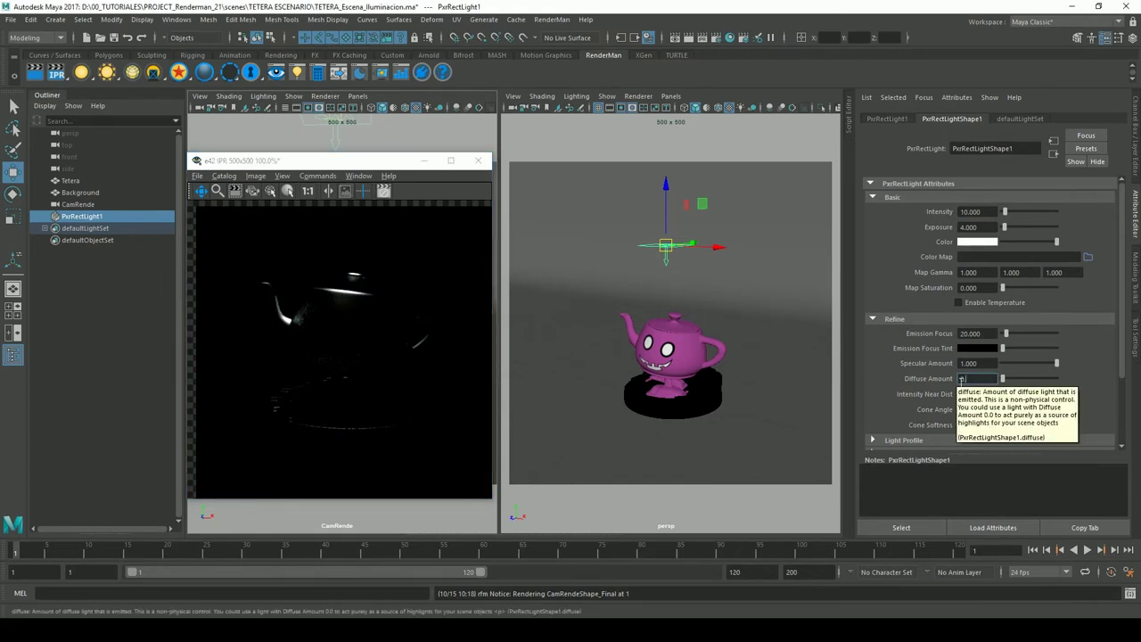
{"action": "key", "text": "Return"}
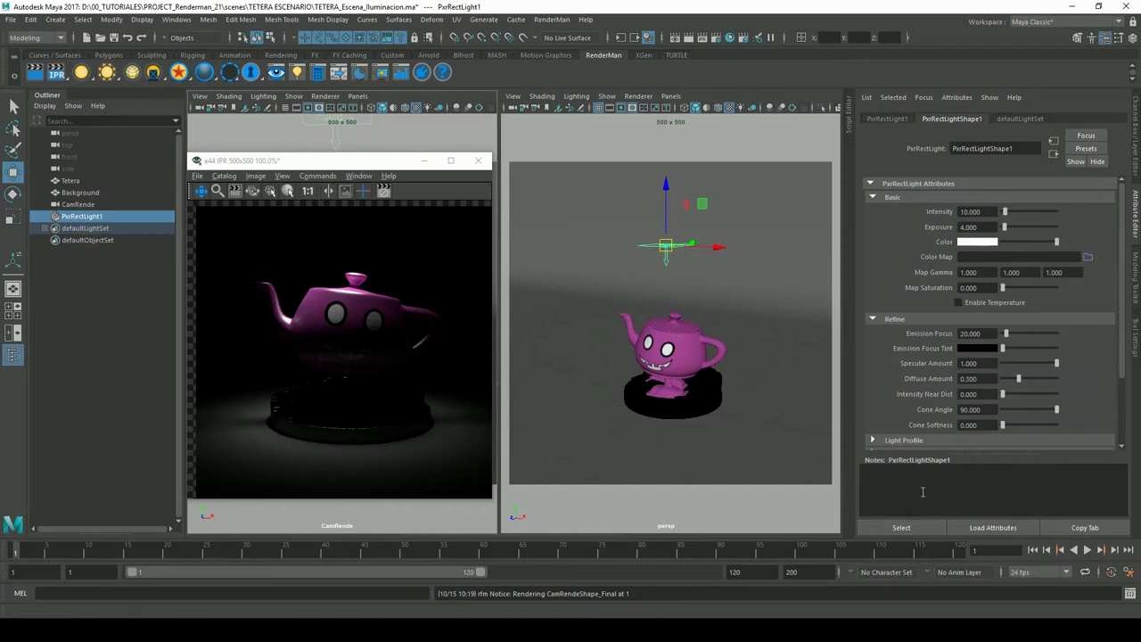
{"action": "left_click_drag", "start_coordinate": [1032, 381], "coordinate": [1062, 381]}
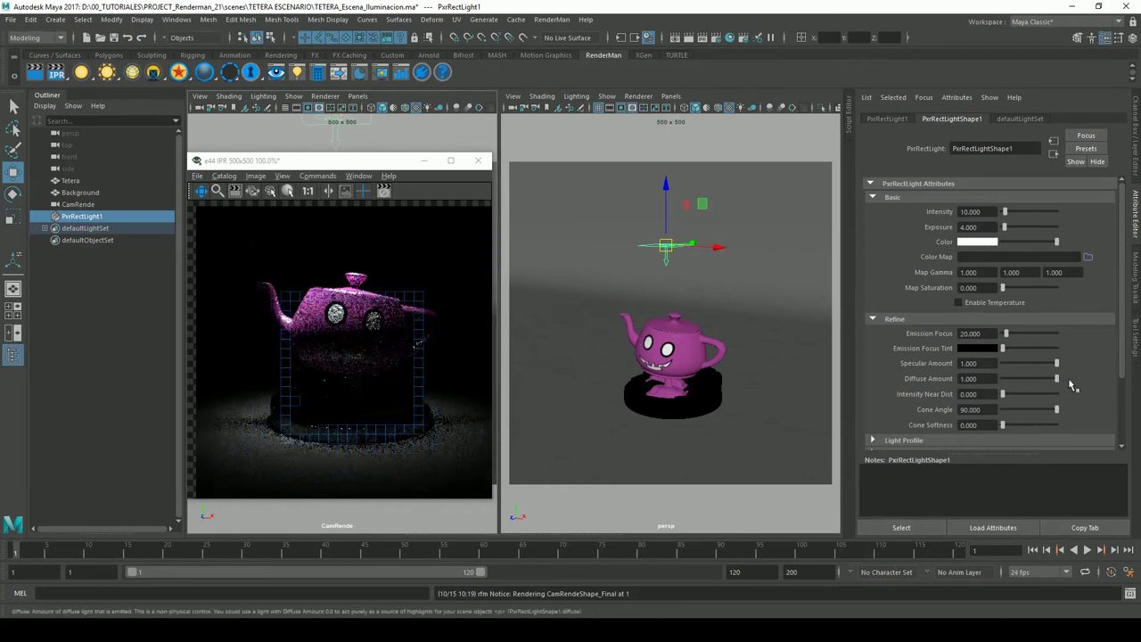
{"action": "left_click", "coordinate": [441, 409]}
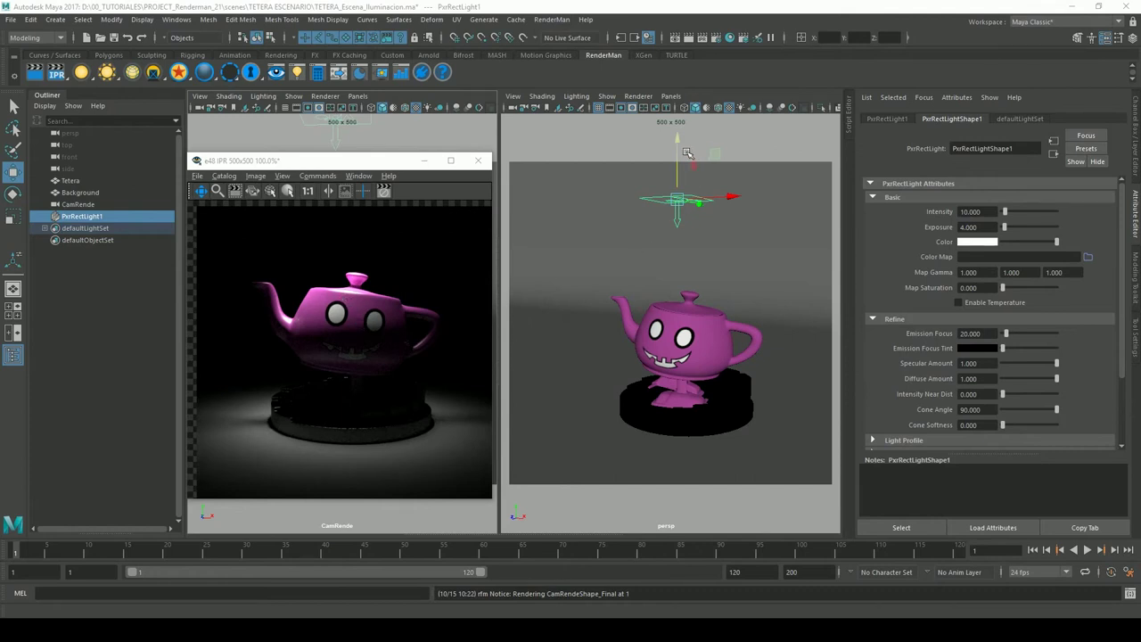
Switch to the Scale tool and raise the rect light's Intensity Near Dist to about 6.742
{"action": "key", "text": "r"}
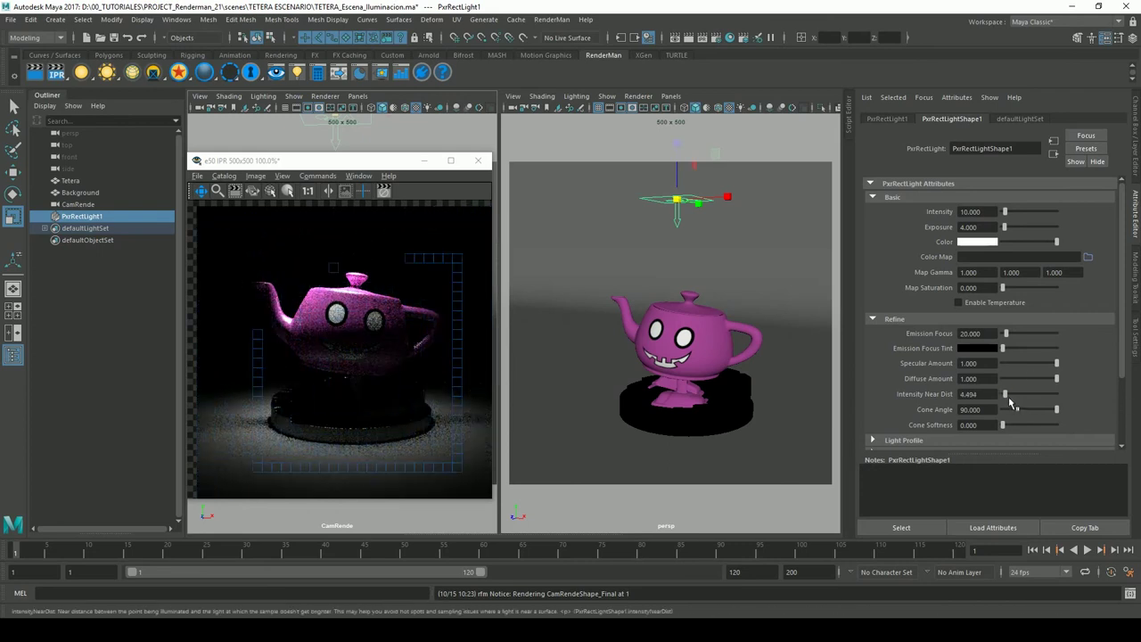
{"action": "left_click_drag", "start_coordinate": [1011, 404], "coordinate": [1013, 404]}
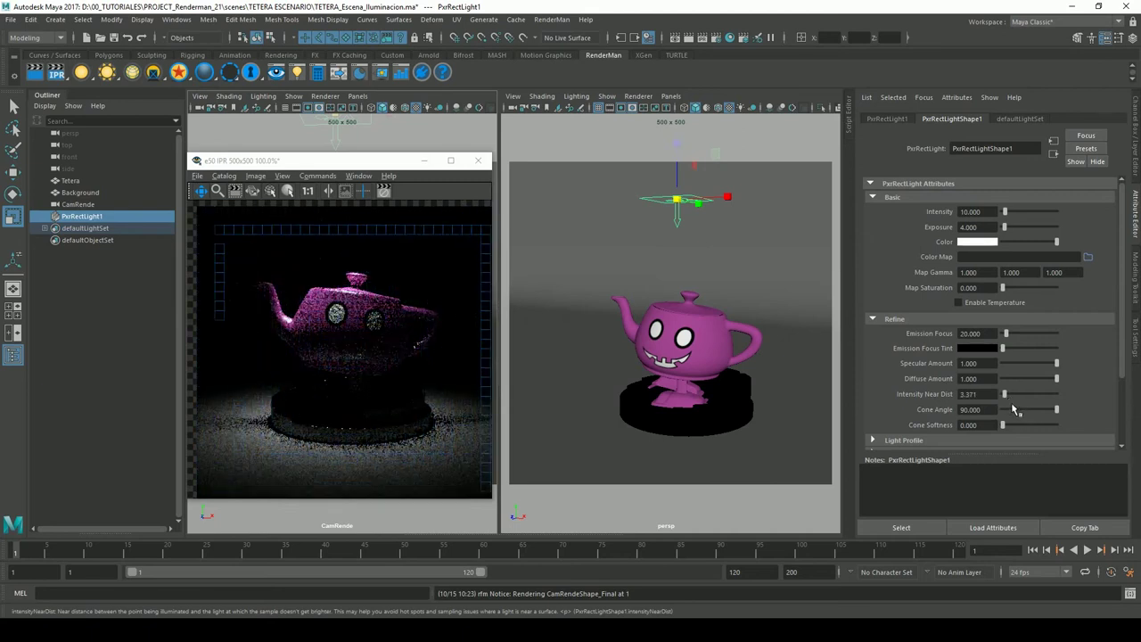
{"action": "left_click_drag", "start_coordinate": [1013, 406], "coordinate": [1016, 404]}
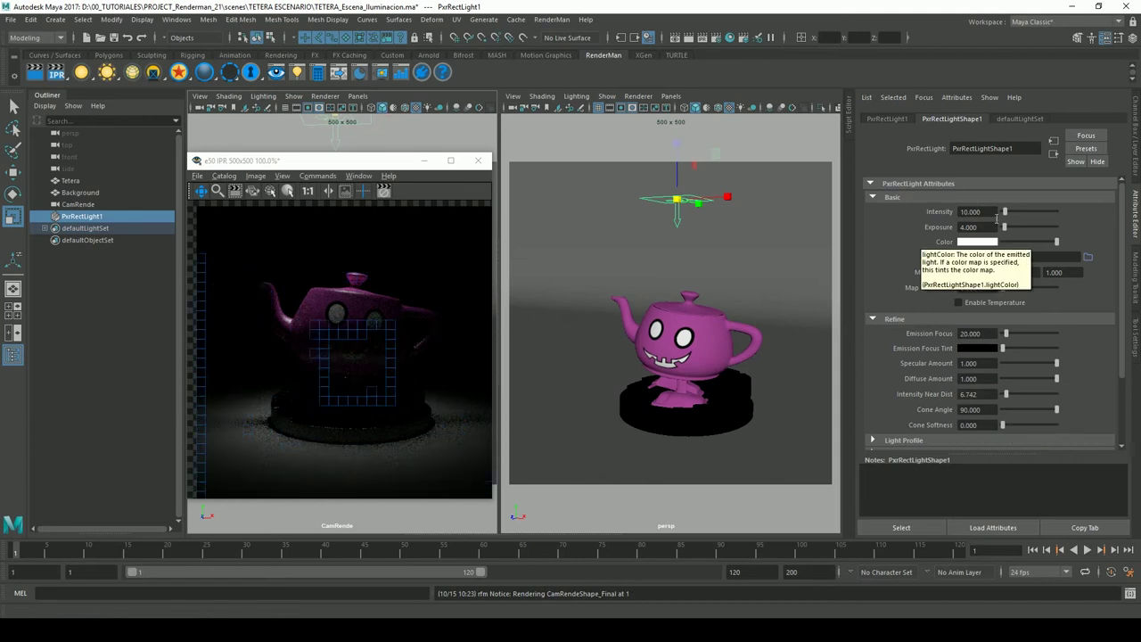
Try rect light exposures of 10, 20, 105 and 15
{"action": "left_click", "coordinate": [970, 211]}
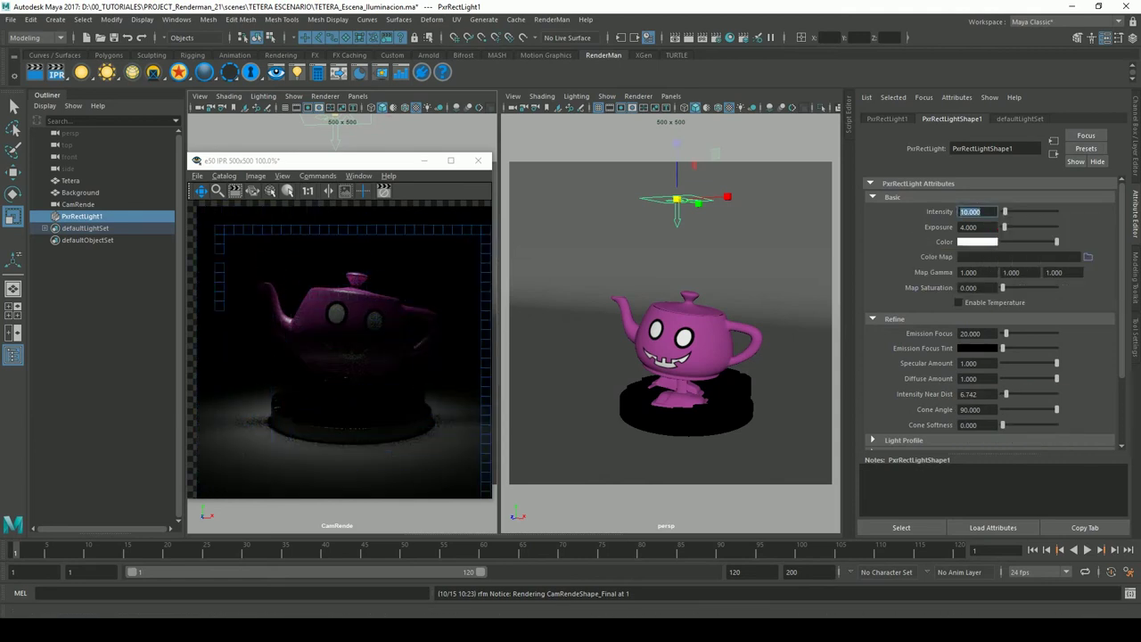
{"action": "key", "text": "Tab"}
{"action": "type", "text": "6.000"}
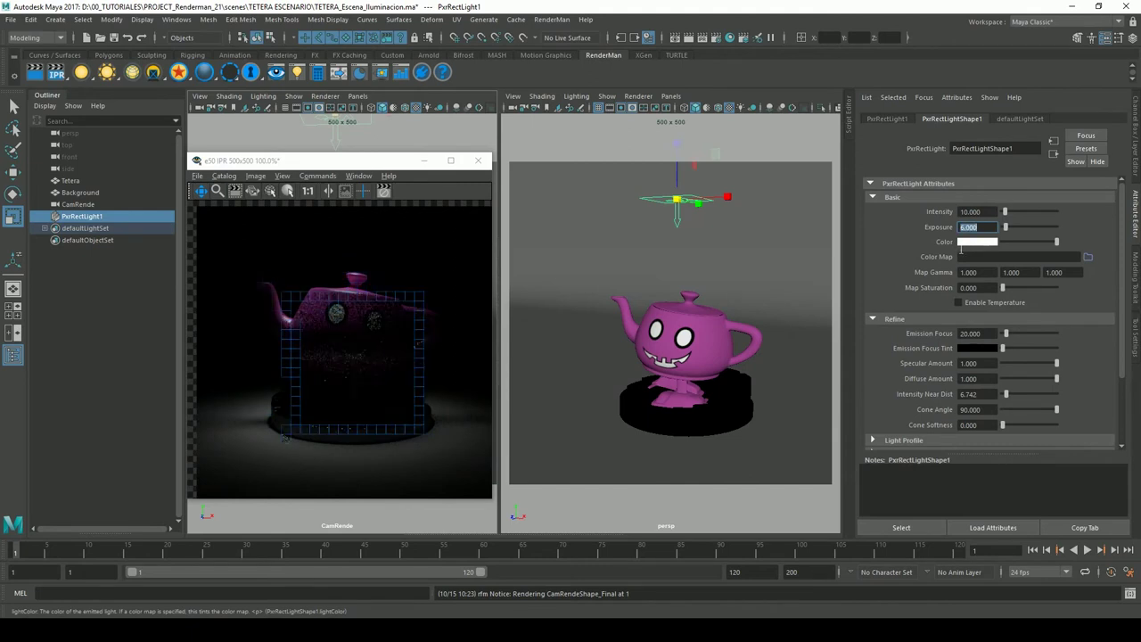
{"action": "left_click", "coordinate": [990, 232]}
{"action": "type", "text": "10"}
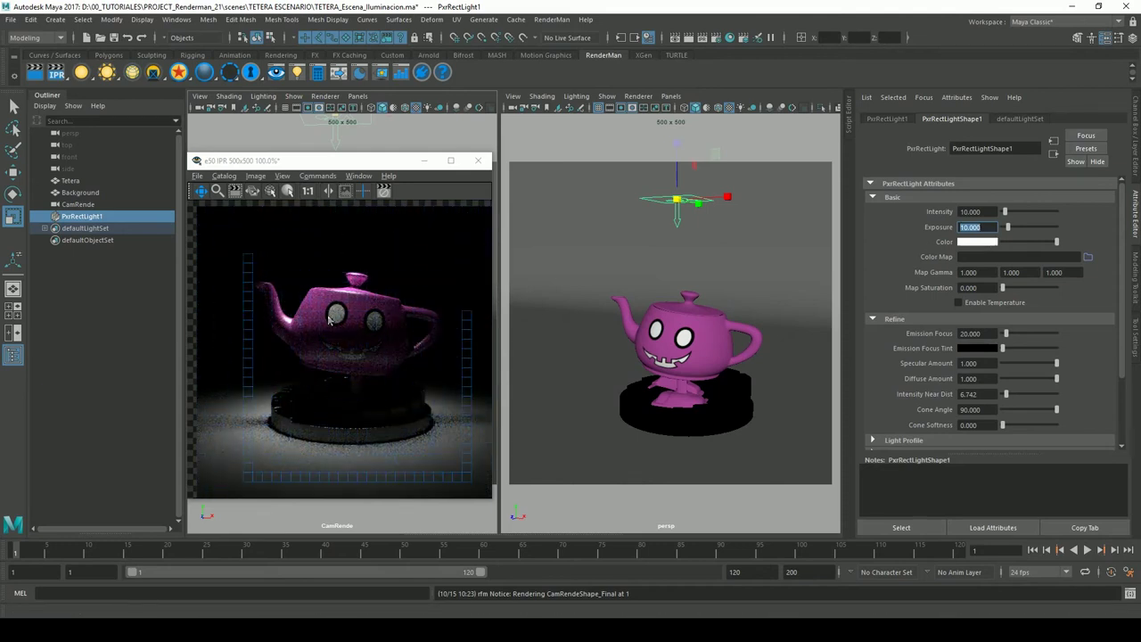
{"action": "type", "text": "20"}
{"action": "key", "text": "Return"}
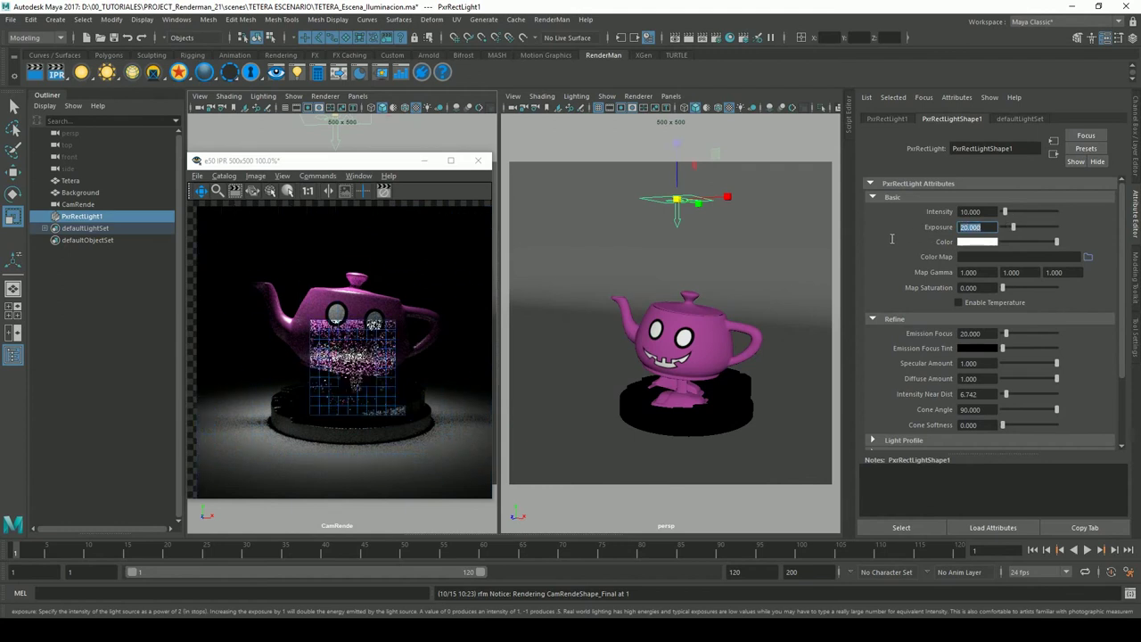
{"action": "type", "text": "105"}
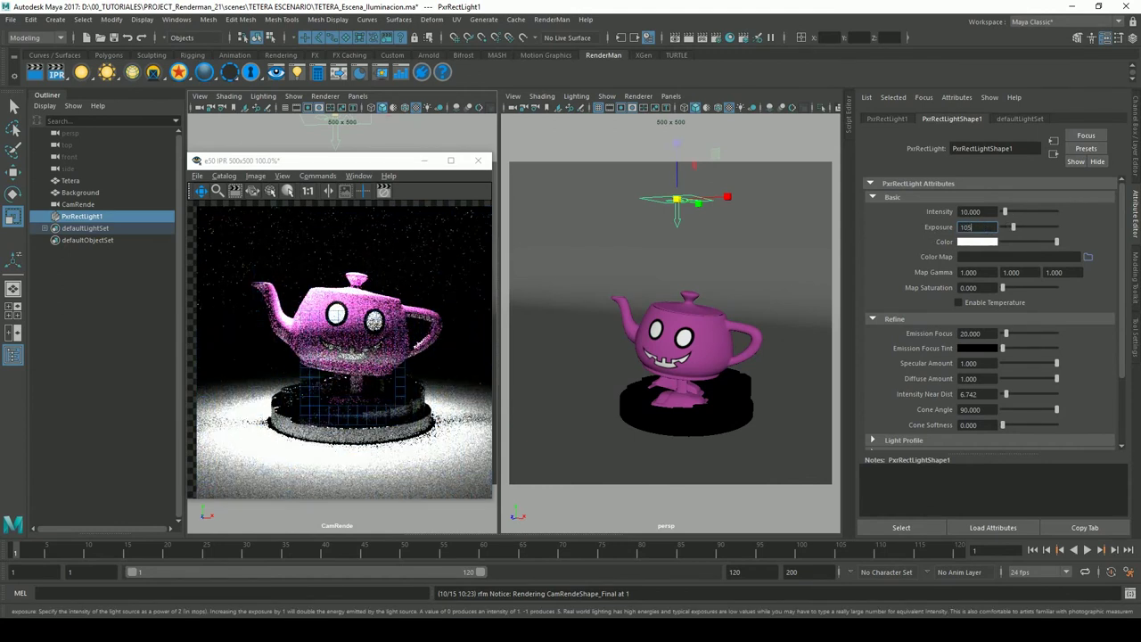
{"action": "key", "text": "Return"}
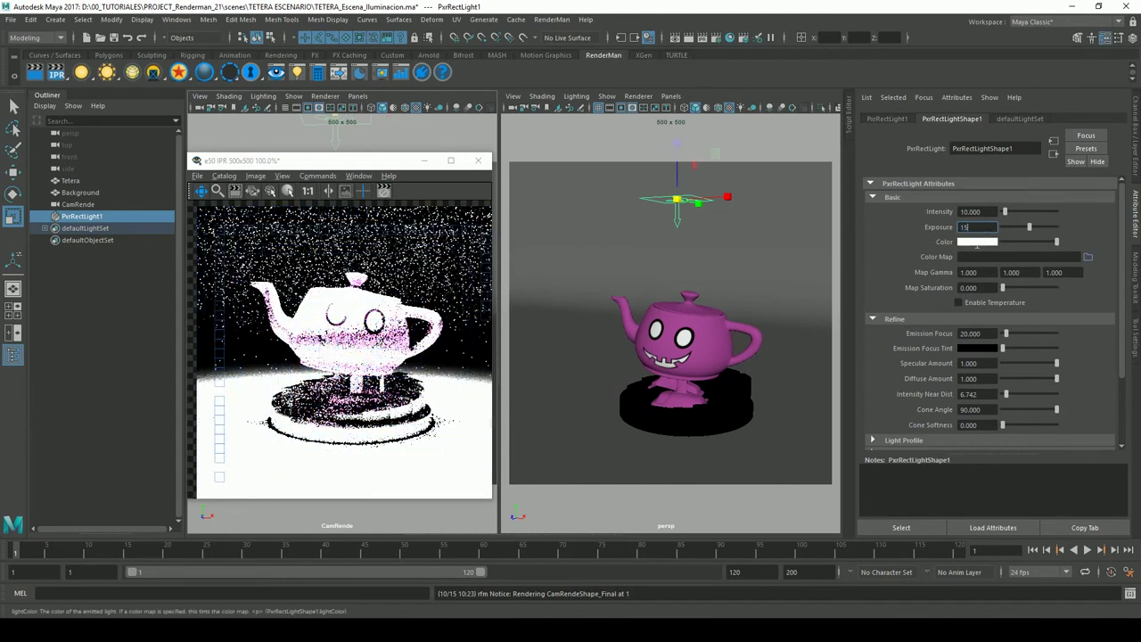
{"action": "type", "text": "15"}
{"action": "key", "text": "Return"}
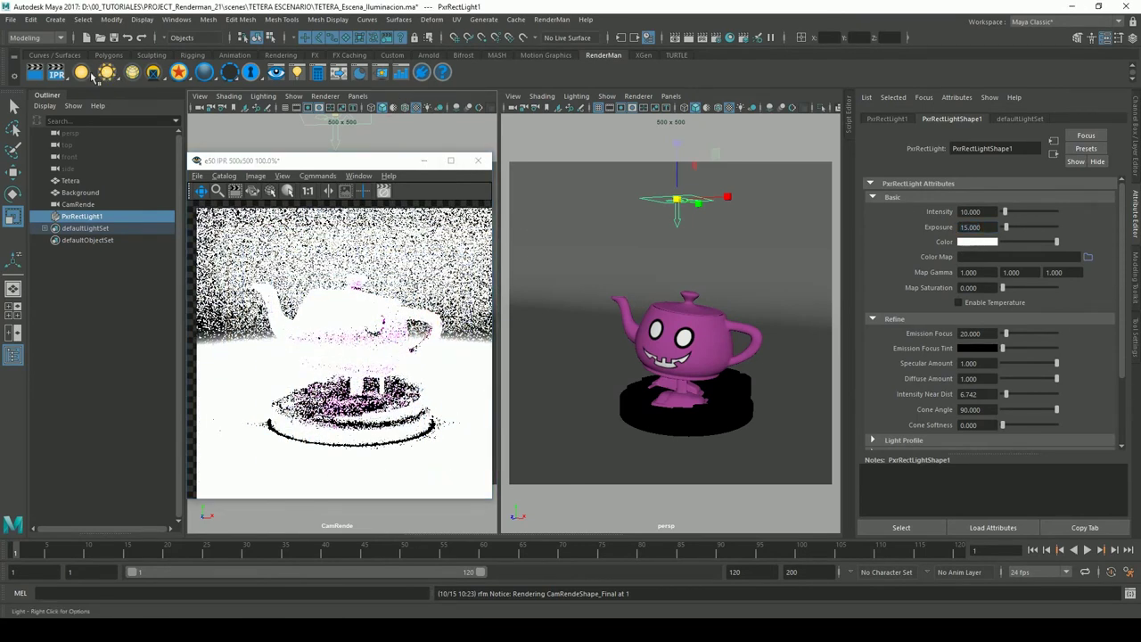
Restart the IPR render and set the exposure to 5
{"action": "left_click", "coordinate": [57, 73]}
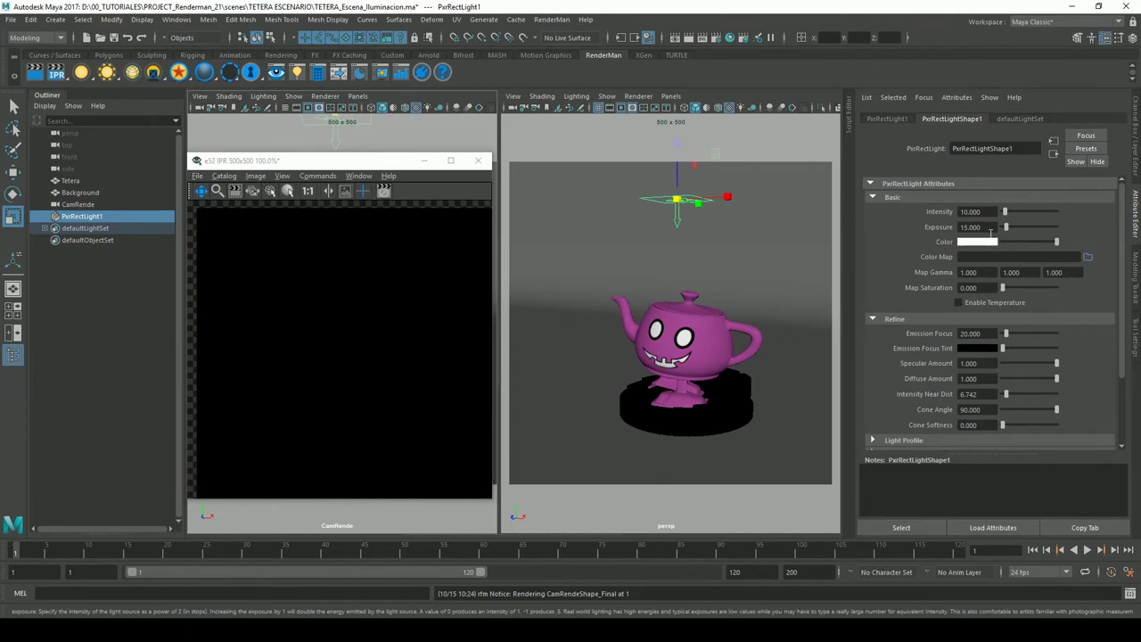
{"action": "left_click", "coordinate": [988, 228]}
{"action": "type", "text": "5"}
{"action": "key", "text": "Return"}
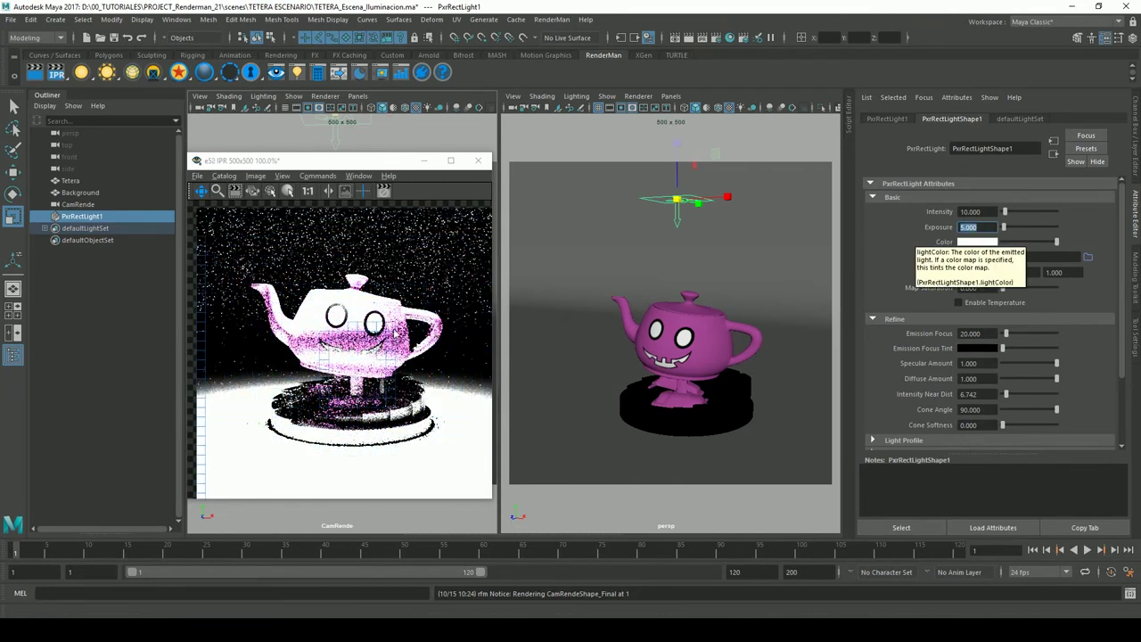
{"action": "left_click", "coordinate": [350, 250]}
{"action": "left_click", "coordinate": [61, 76]}
{"action": "type", "text": "6.000"}
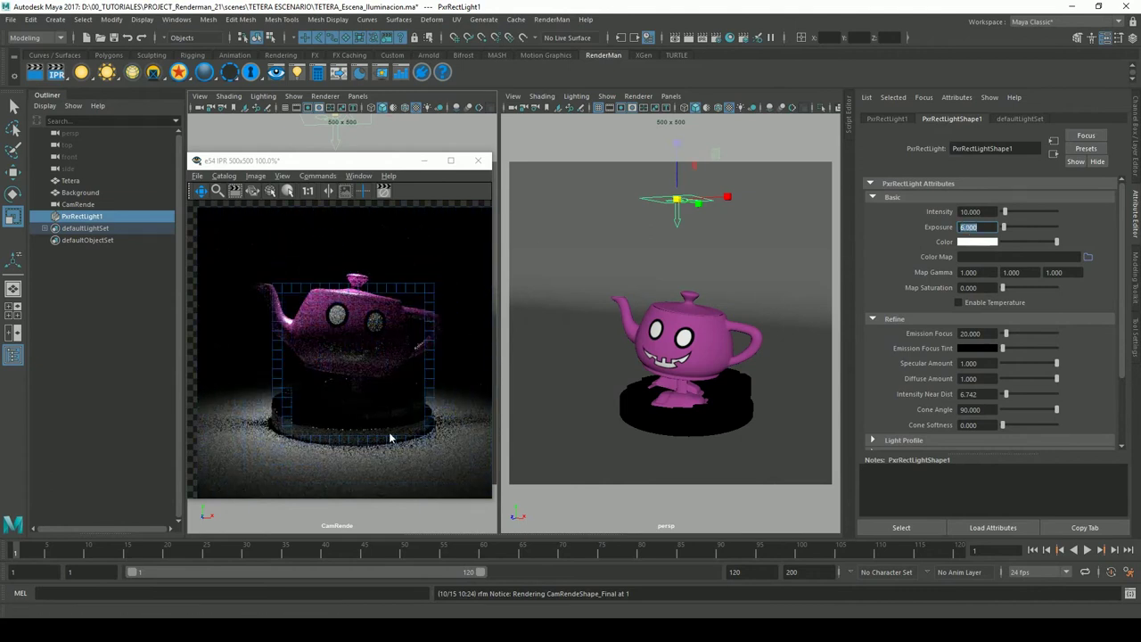
Trial a higher Intensity Near Dist, undo it back to 0, and enter exposure 4
{"action": "mouse_move", "coordinate": [1006, 394]}
{"action": "left_mouse_down"}
{"action": "mouse_move", "coordinate": [1023, 399]}
{"action": "mouse_move", "coordinate": [1002, 402]}
{"action": "left_mouse_up"}
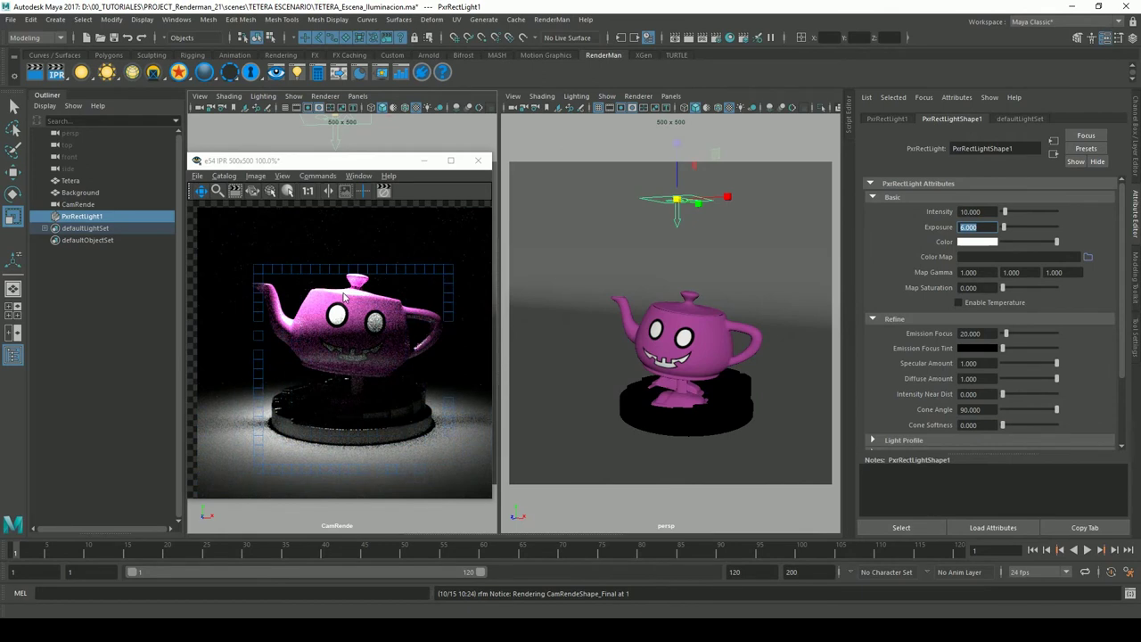
{"action": "left_click_drag", "start_coordinate": [1002, 394], "coordinate": [1009, 394]}
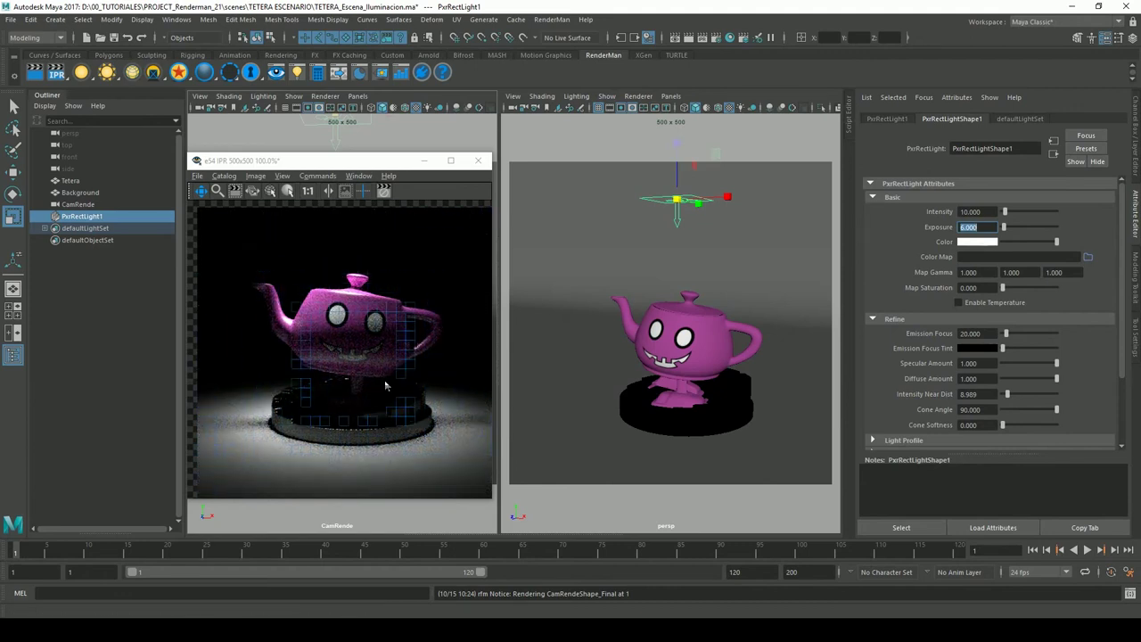
{"action": "key", "text": "ctrl+z"}
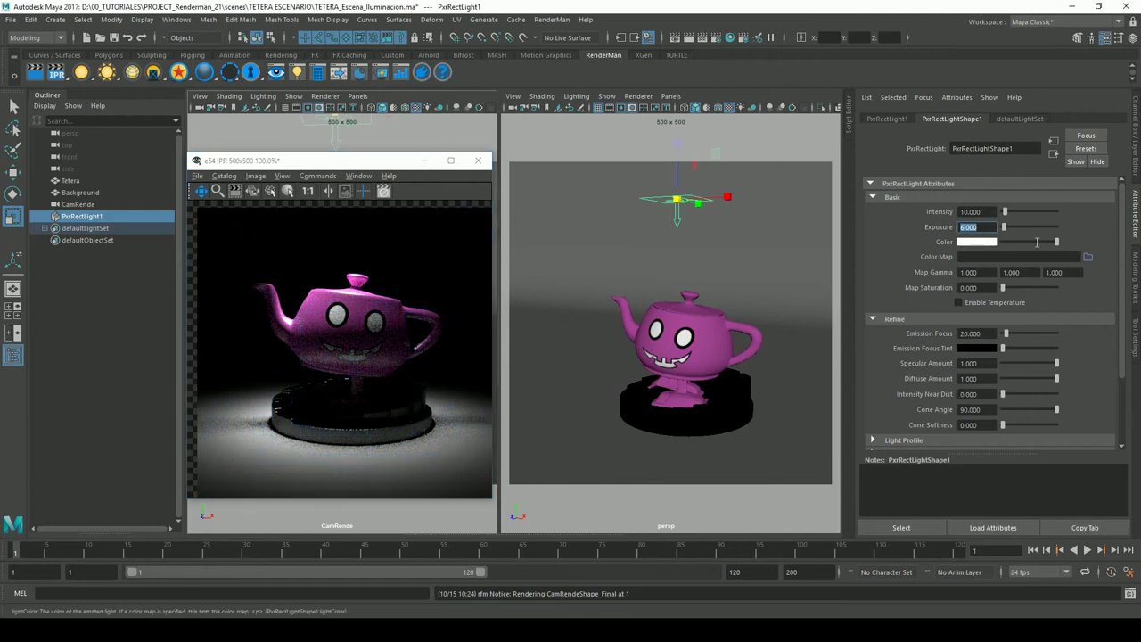
{"action": "type", "text": "4"}
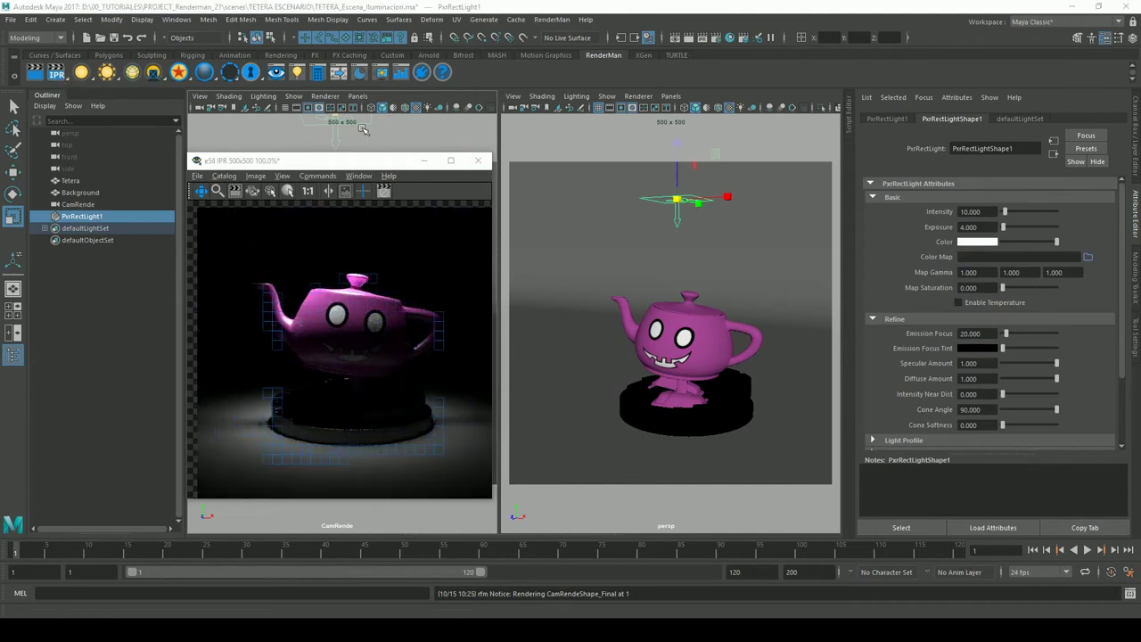
Dolly the CamRende camera out so the teapot appears smaller, then restart the IPR render
{"action": "left_click", "coordinate": [349, 281]}
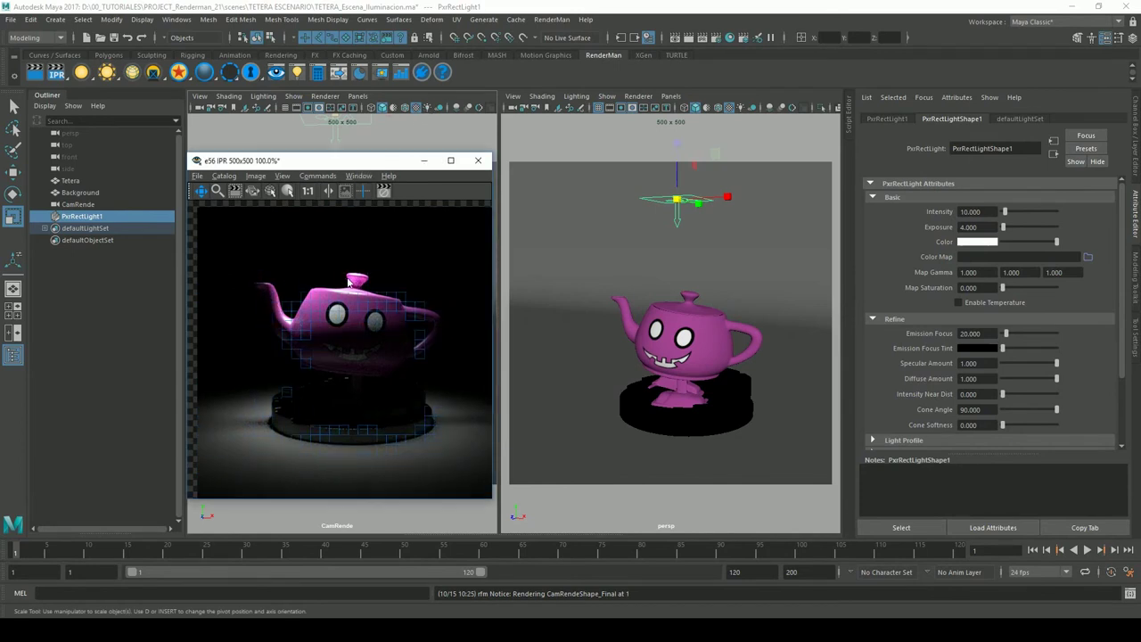
{"action": "left_click_drag", "start_coordinate": [242, 160], "coordinate": [608, 166]}
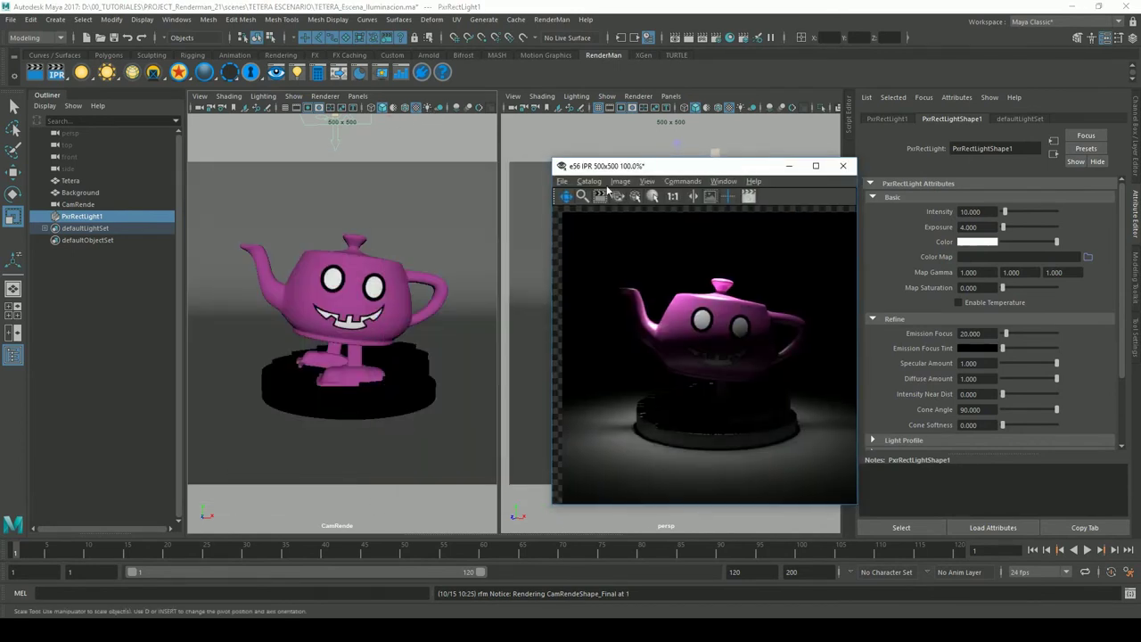
{"action": "right_click_drag", "start_coordinate": [403, 259], "coordinate": [311, 282], "text": "alt"}
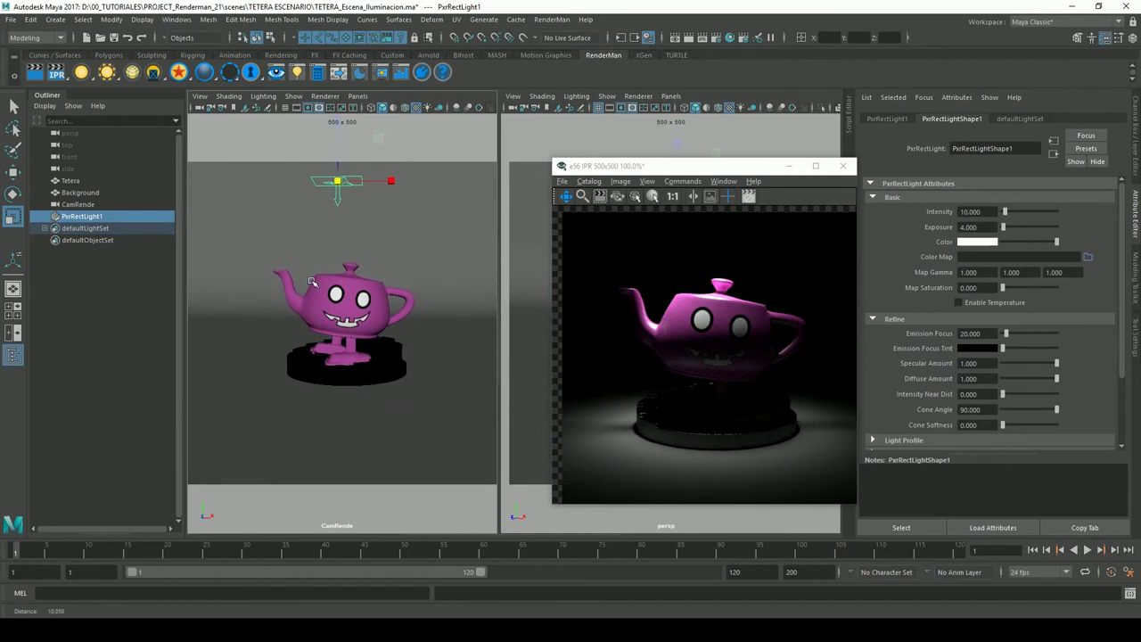
{"action": "mouse_move", "coordinate": [680, 166]}
{"action": "left_mouse_down"}
{"action": "mouse_move", "coordinate": [325, 161]}
{"action": "mouse_move", "coordinate": [332, 169]}
{"action": "left_mouse_up"}
{"action": "left_click", "coordinate": [412, 100]}
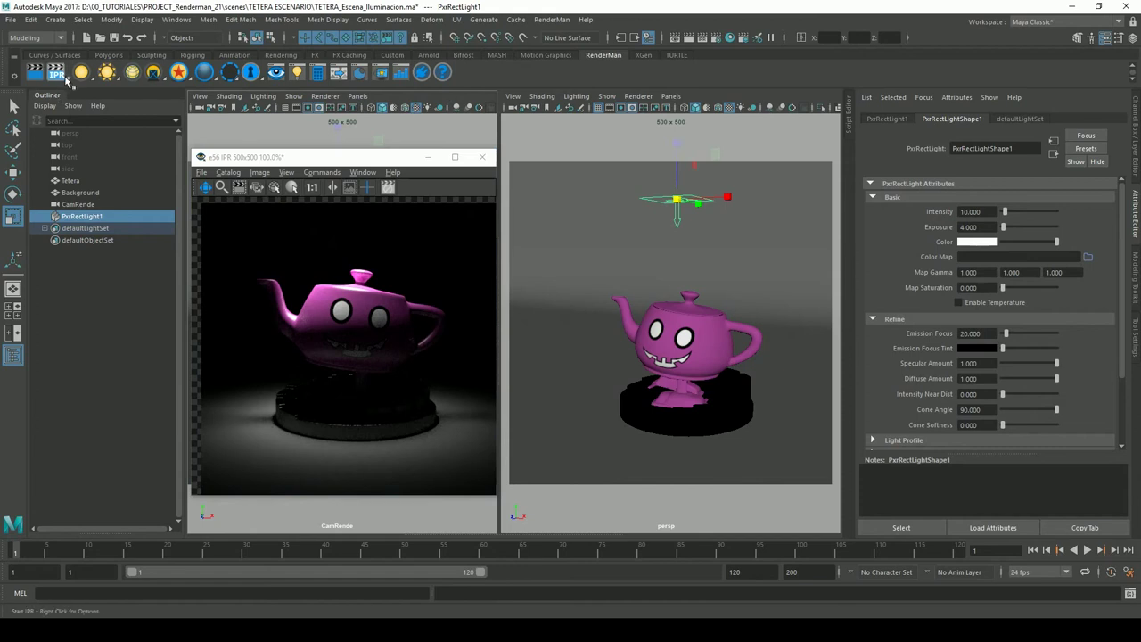
{"action": "left_click", "coordinate": [711, 198]}
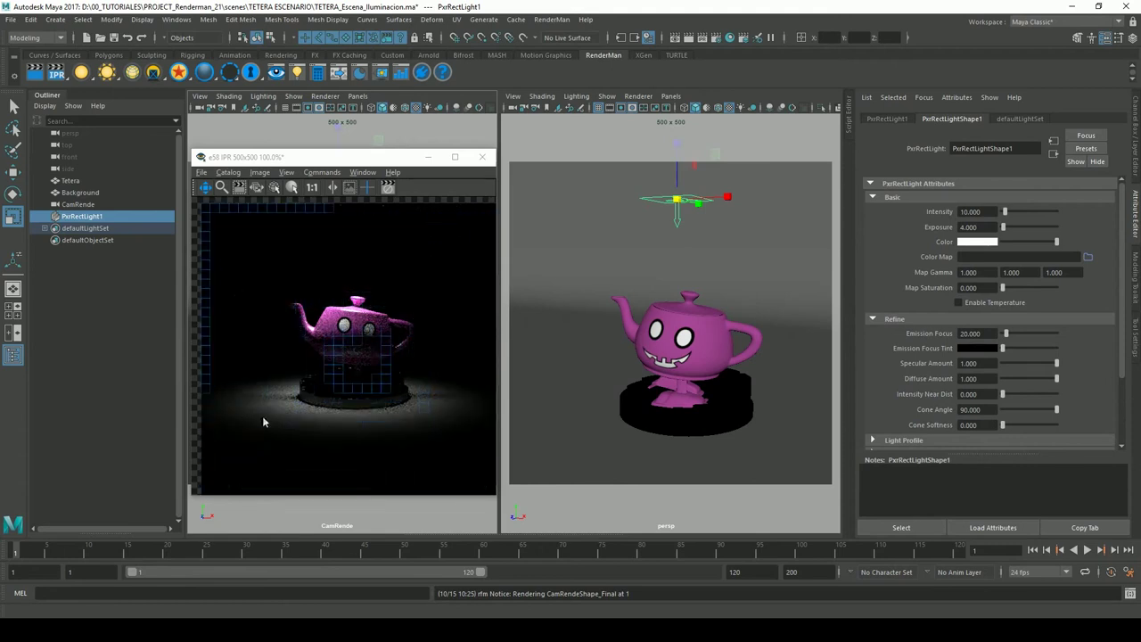
Set the rect light's Cone Angle to 10, then 20
{"action": "left_click", "coordinate": [970, 409]}
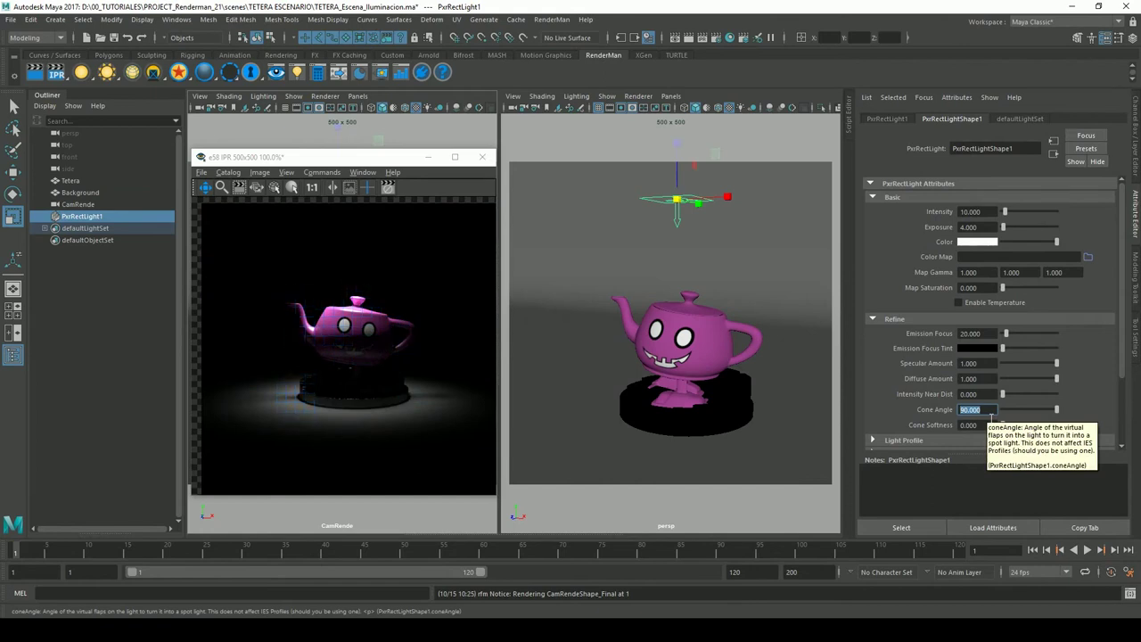
{"action": "type", "text": "10"}
{"action": "key", "text": "Return"}
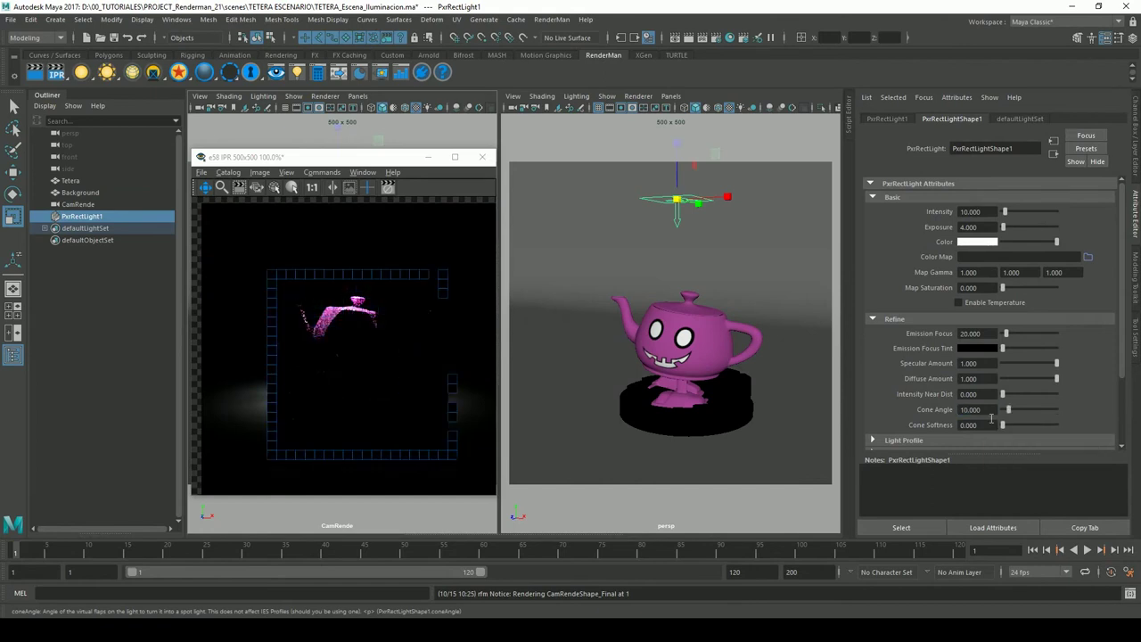
{"action": "left_click", "coordinate": [970, 410]}
{"action": "type", "text": "20"}
{"action": "key", "text": "Return"}
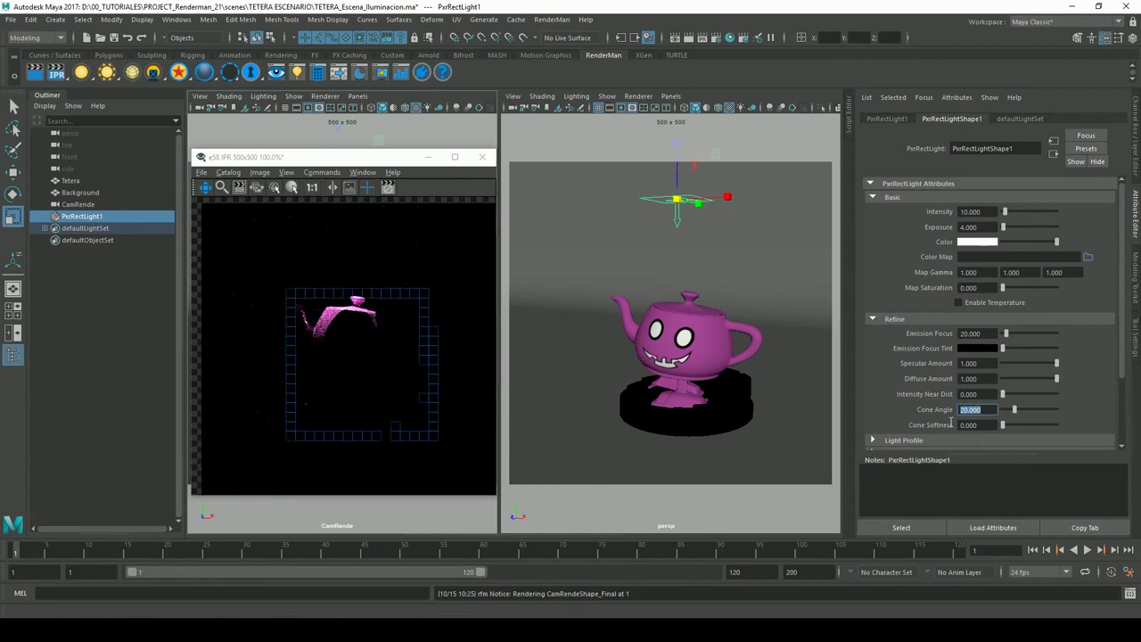
{"action": "left_click", "coordinate": [335, 361]}
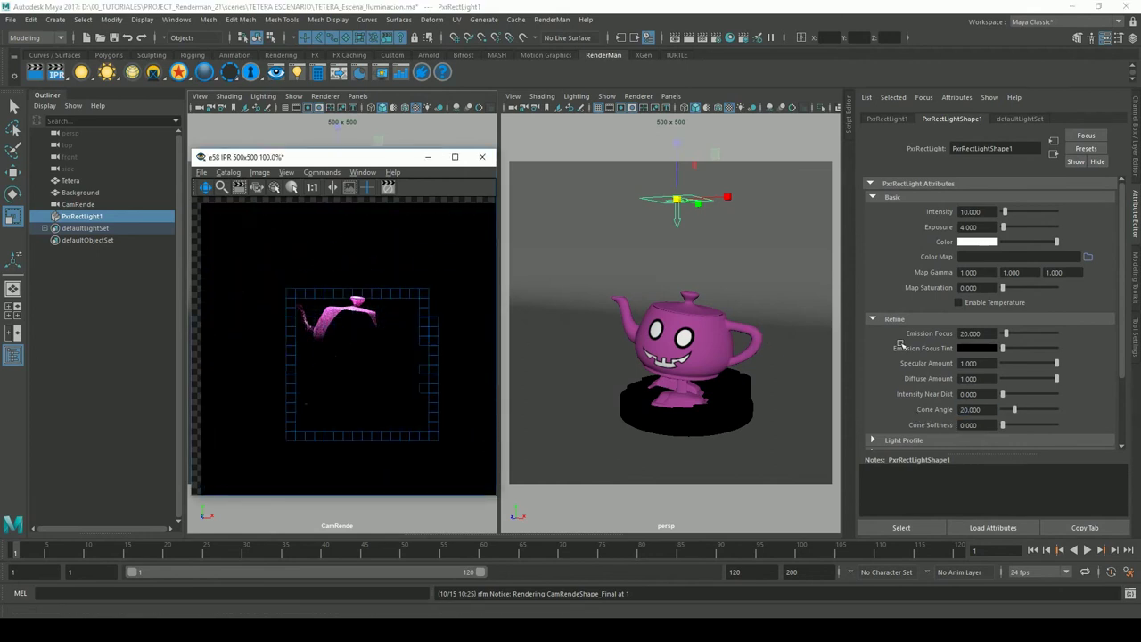
Lower Emission Focus to 5, then try Cone Angle 0 and 90, settling on 45
{"action": "left_click", "coordinate": [971, 333]}
{"action": "type", "text": "5.000"}
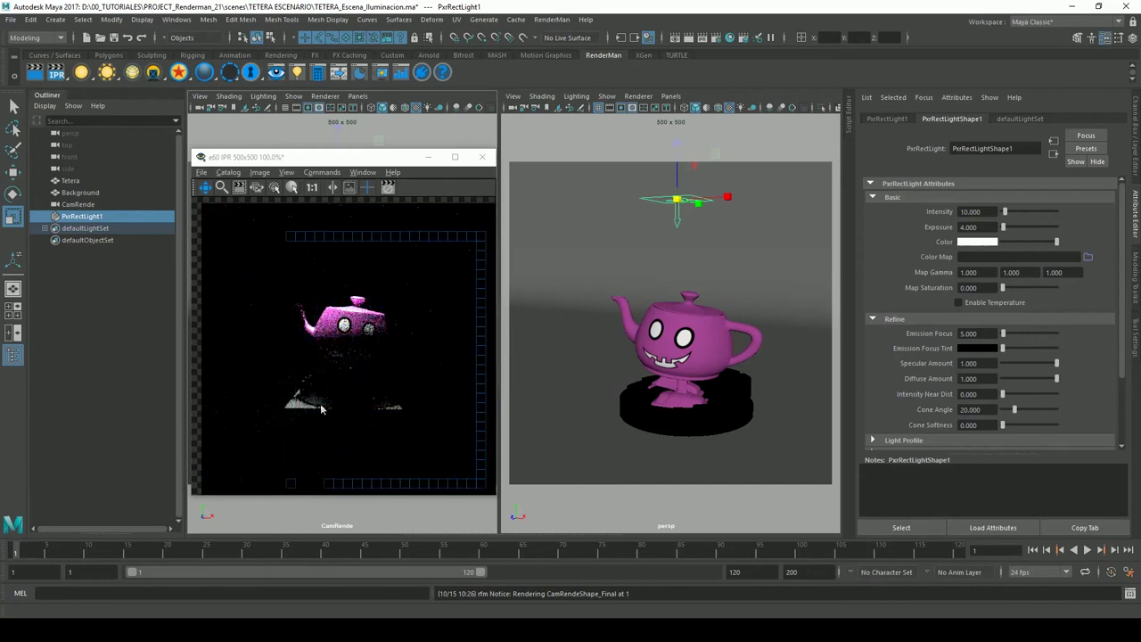
{"action": "double_click", "coordinate": [968, 409]}
{"action": "type", "text": "0"}
{"action": "key", "text": "Return"}
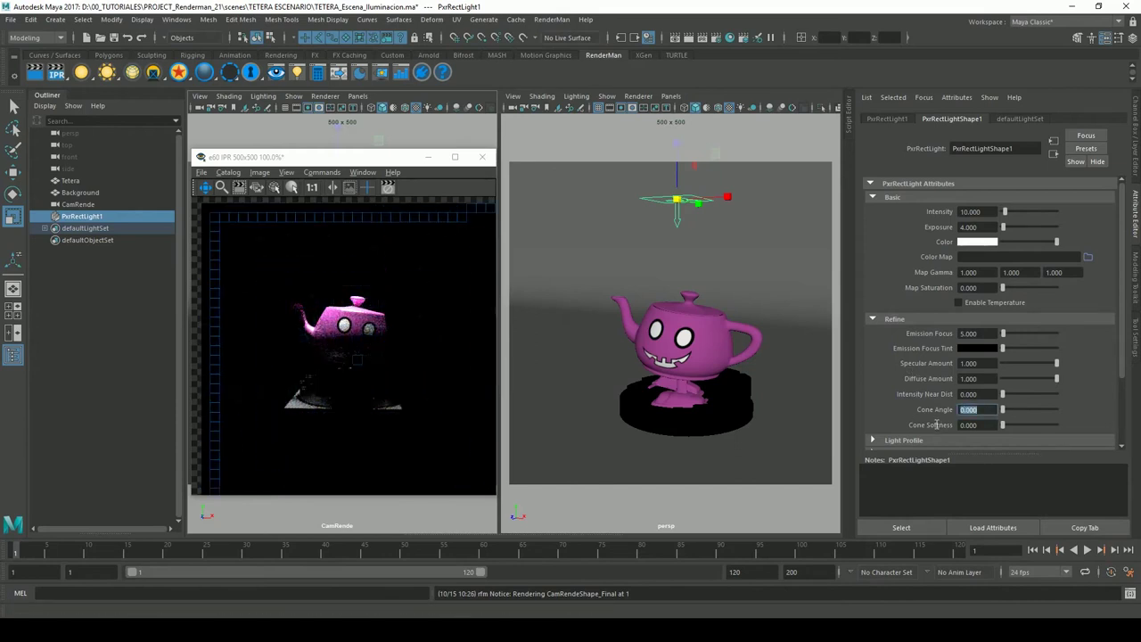
{"action": "type", "text": "90"}
{"action": "key", "text": "Return"}
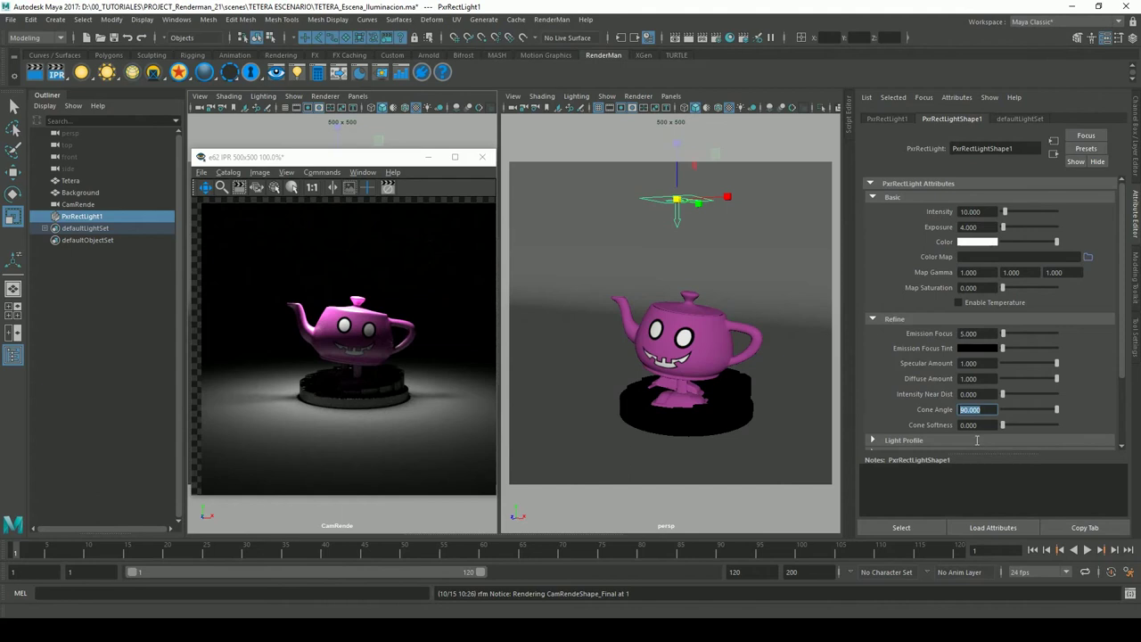
{"action": "type", "text": "45.000"}
{"action": "key", "text": "Return"}
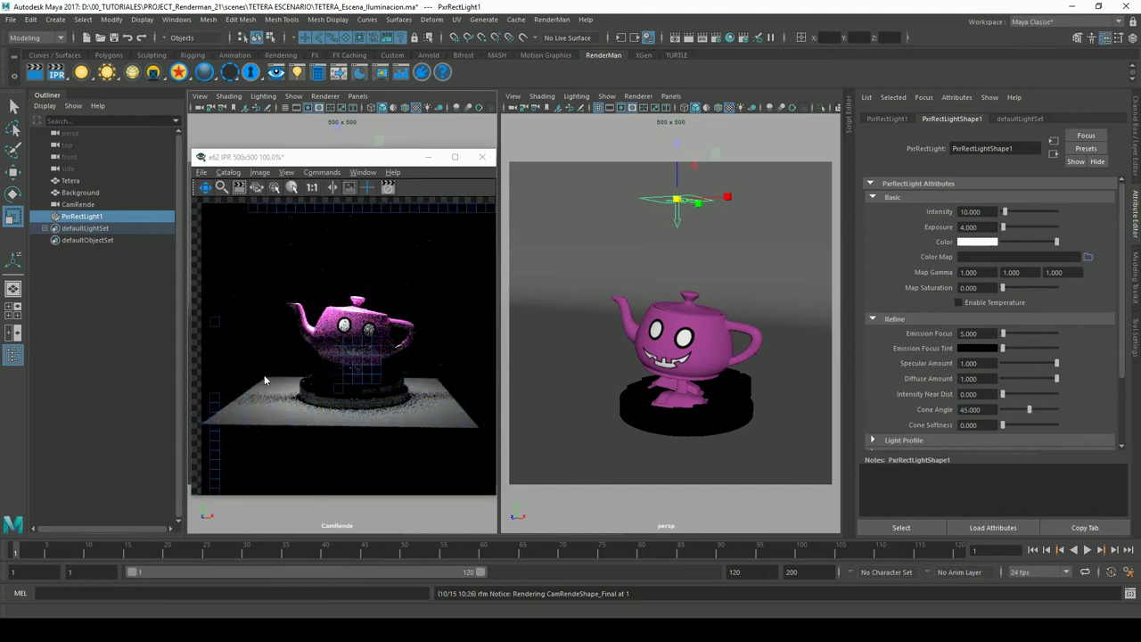
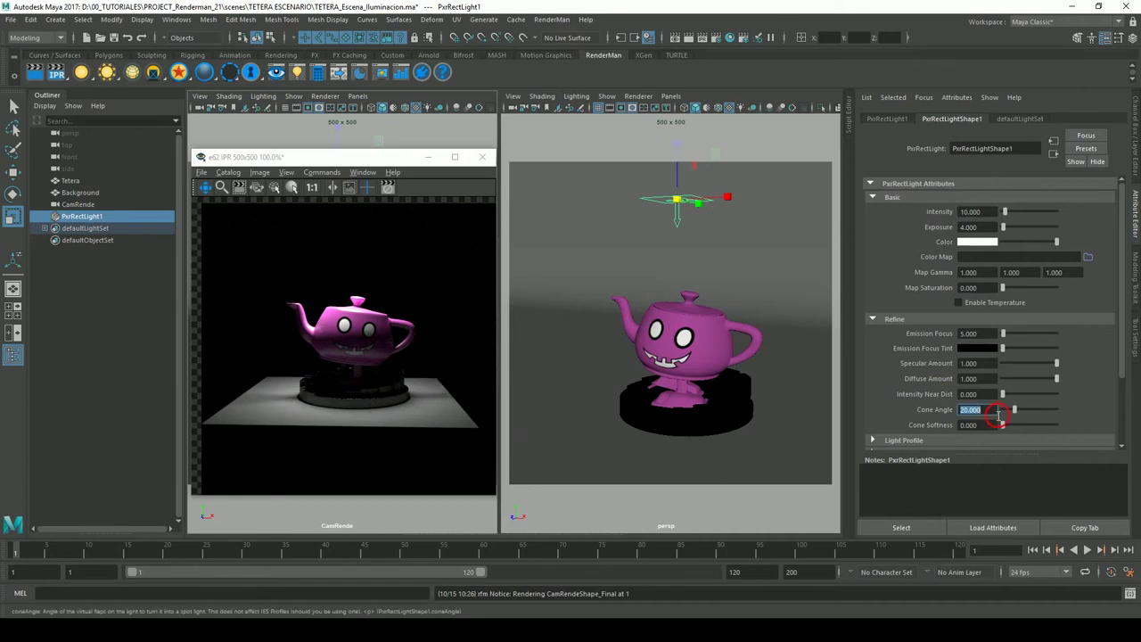
{"action": "type", "text": "10.000"}
Widen the rect light's Cone Angle from 10 to 45
{"action": "key", "text": "Return"}
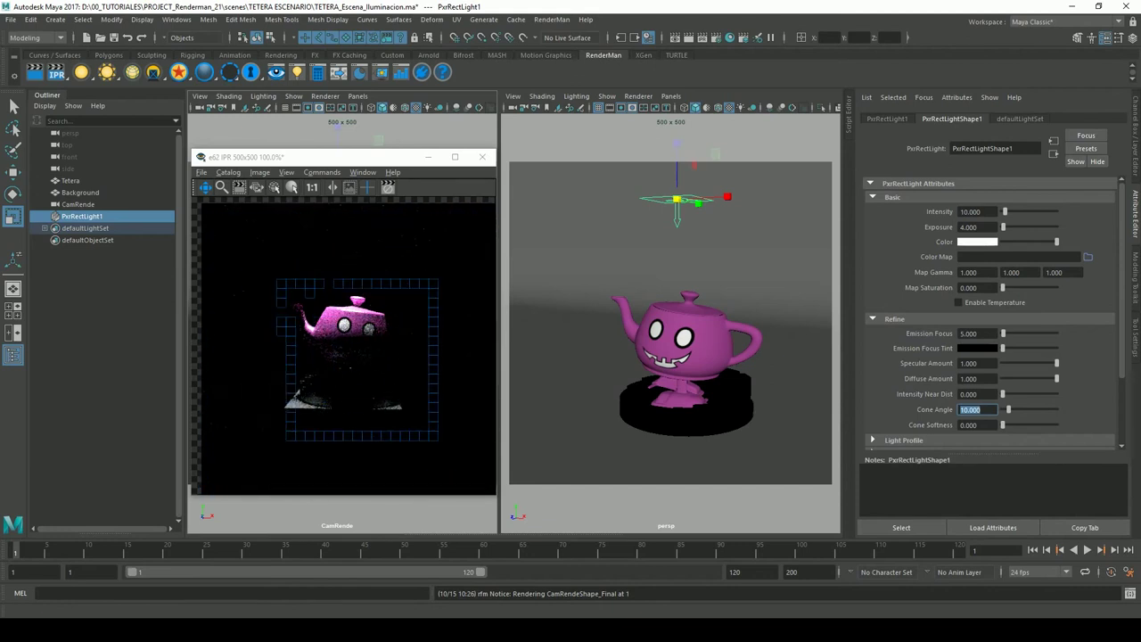
{"action": "type", "text": "45"}
{"action": "key", "text": "Return"}
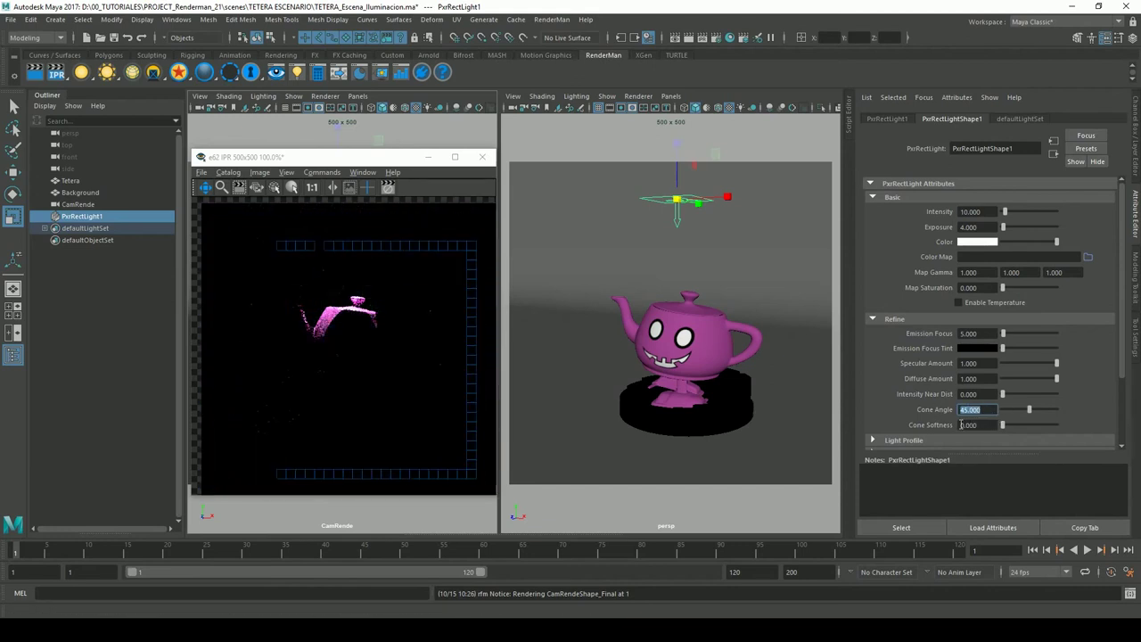
{"action": "left_click", "coordinate": [409, 367]}
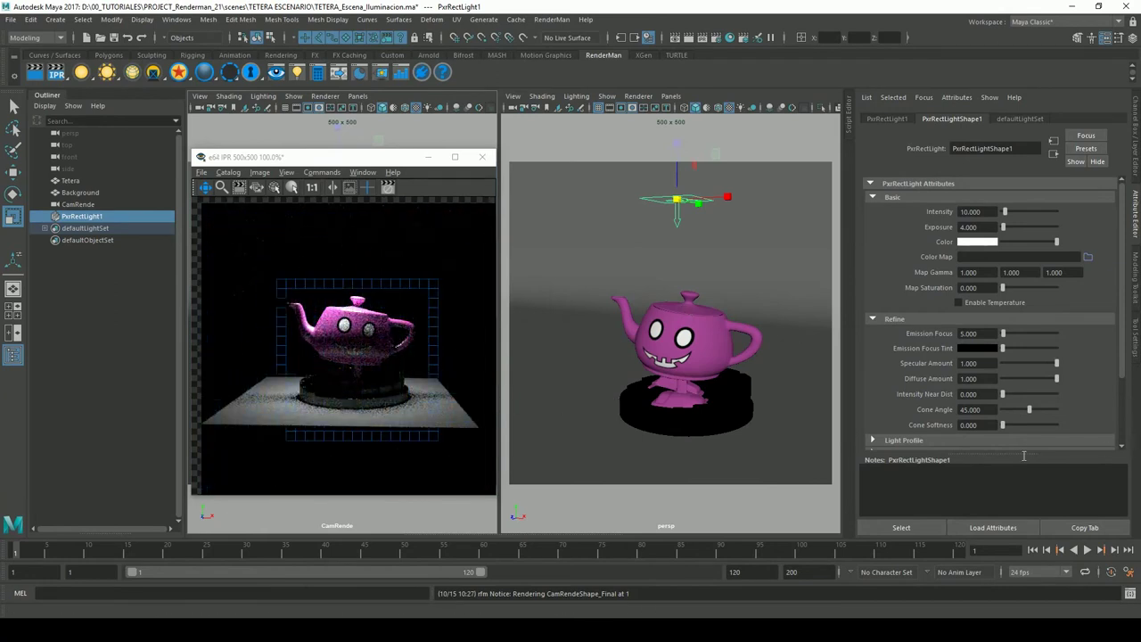
{"action": "left_click", "coordinate": [970, 424]}
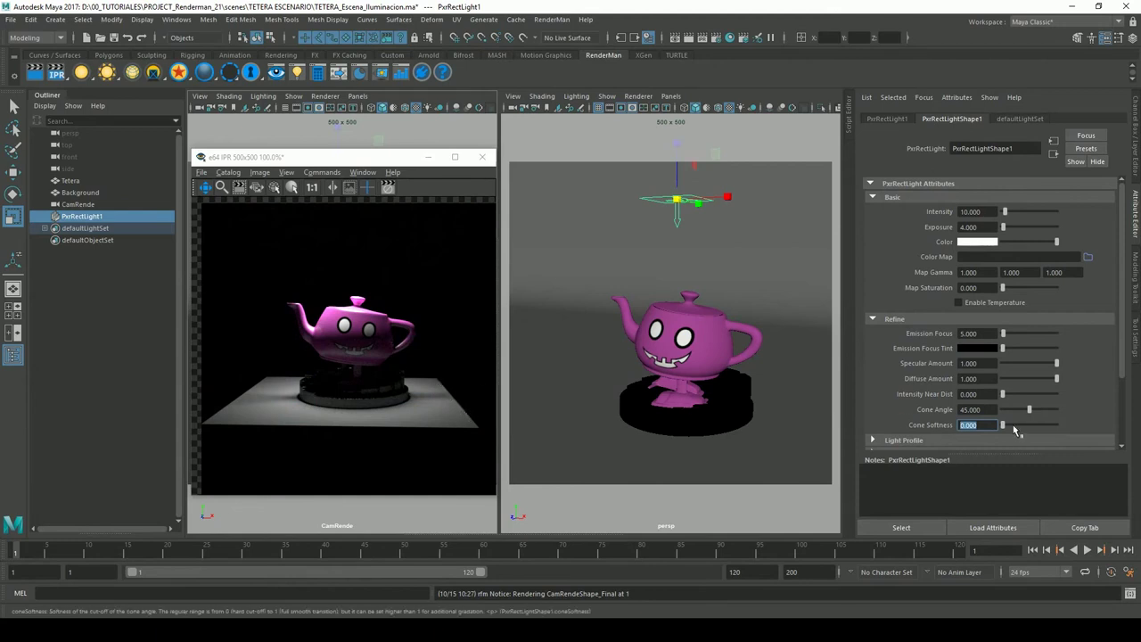
Step the rect light's Cone Softness through 0.1, 0.2 and 0.4 to a final 0.6
{"action": "left_click_drag", "start_coordinate": [1009, 426], "coordinate": [985, 426]}
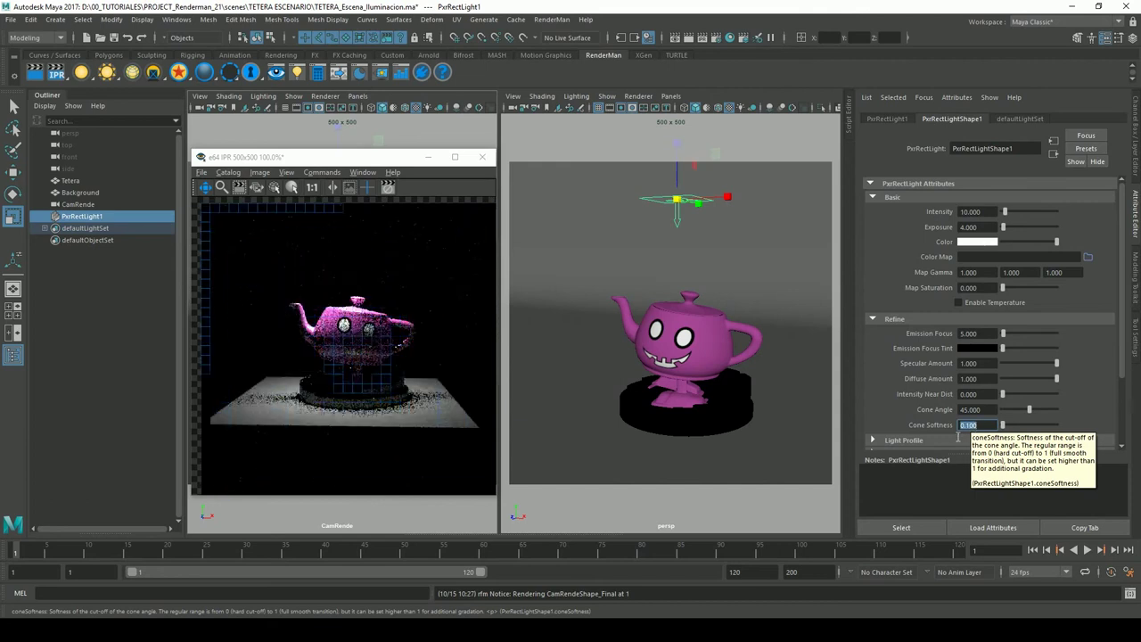
{"action": "type", "text": "0.1"}
{"action": "key", "text": "Return"}
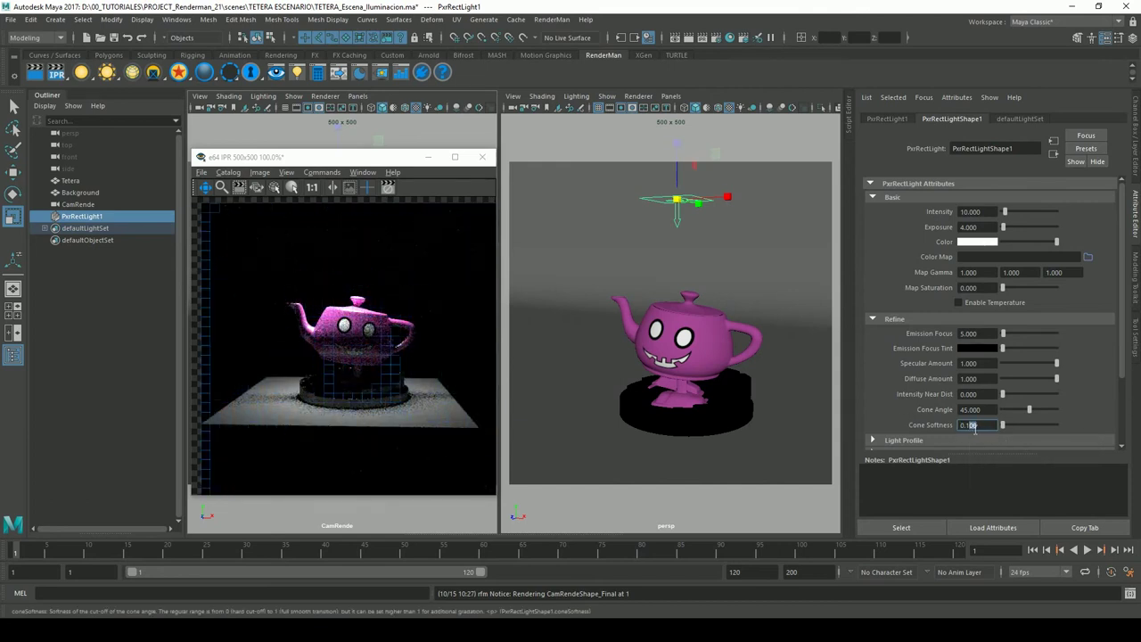
{"action": "type", "text": "0.2"}
{"action": "key", "text": "Return"}
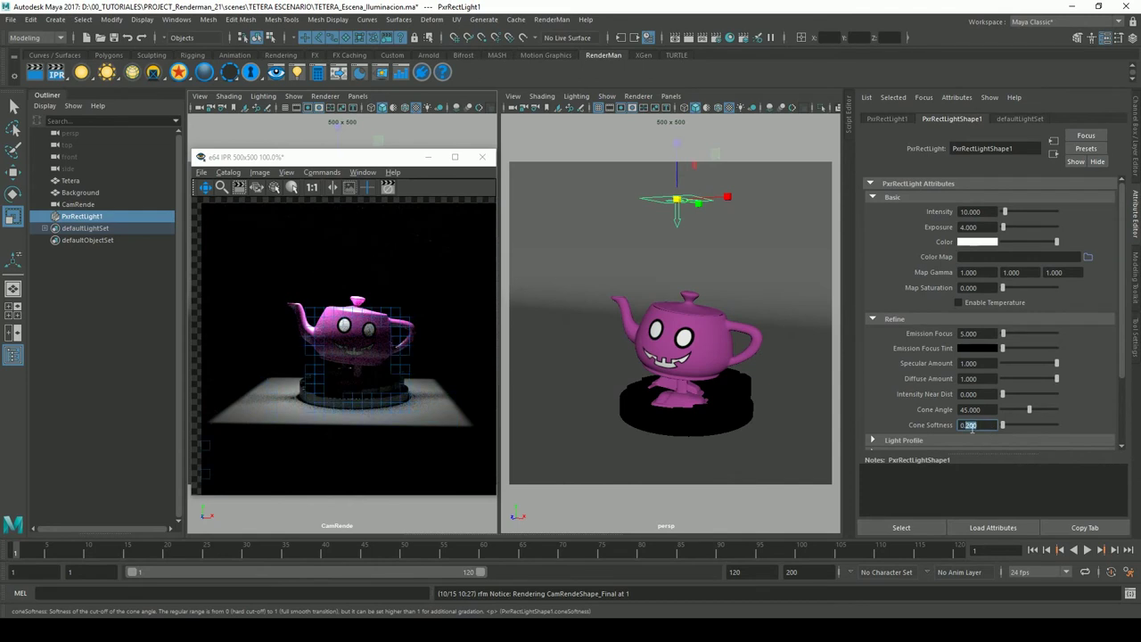
{"action": "key", "text": "Return"}
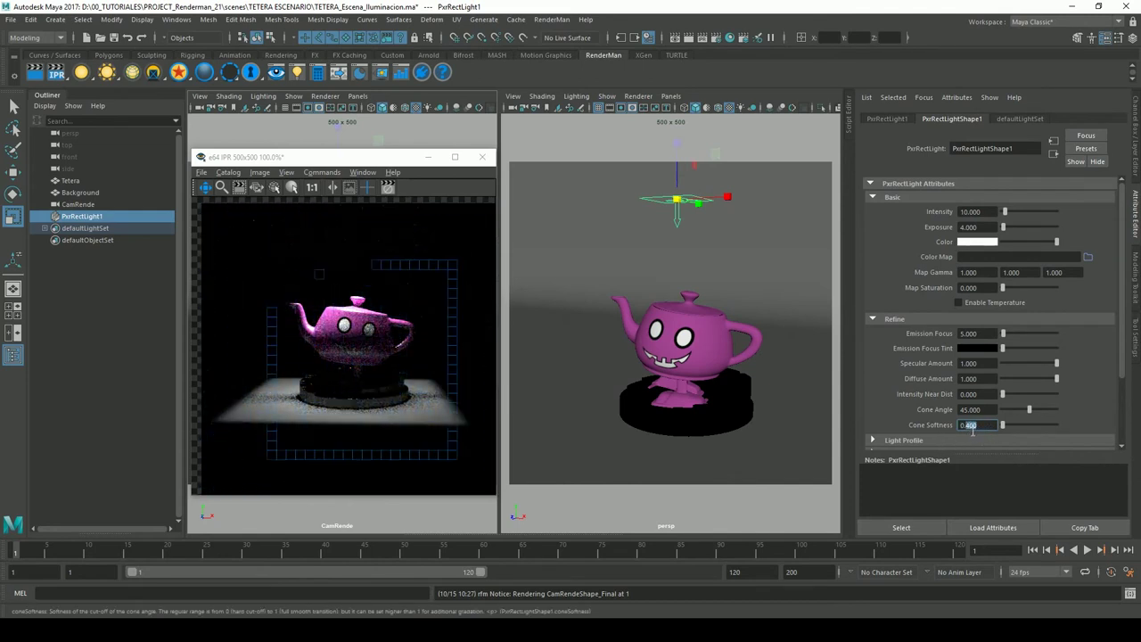
{"action": "type", "text": "0.6"}
{"action": "key", "text": "Return"}
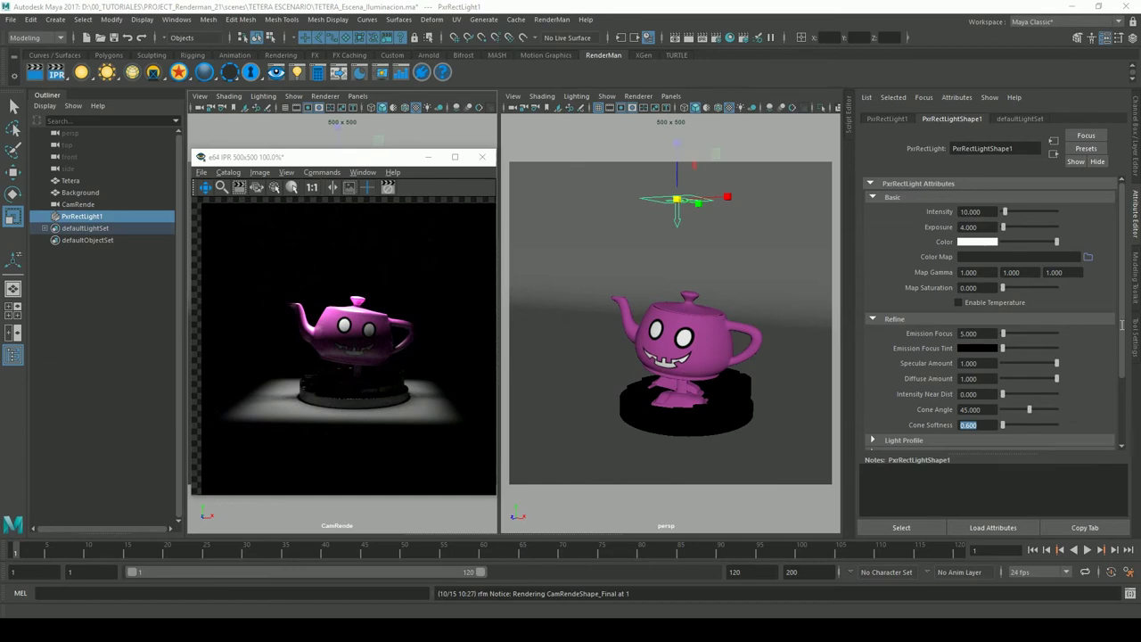
Set Cone Softness to 0, then 90, and set Emission Focus to 0
{"action": "scroll", "coordinate": [1017, 392], "scroll_direction": "down", "scroll_amount": 2}
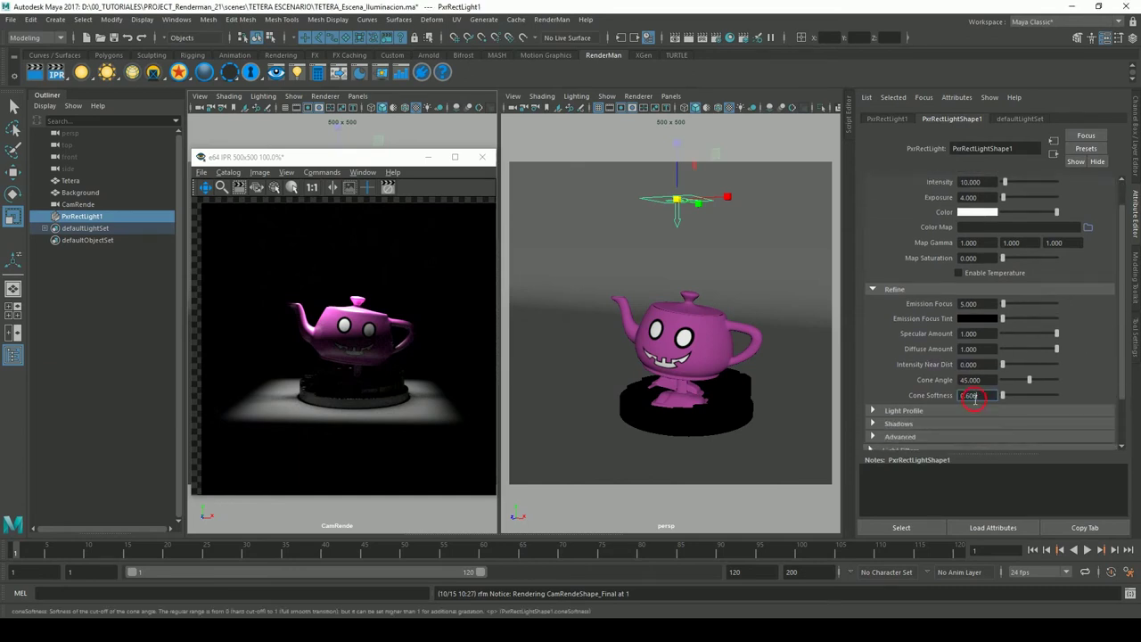
{"action": "type", "text": "0"}
{"action": "key", "text": "Return"}
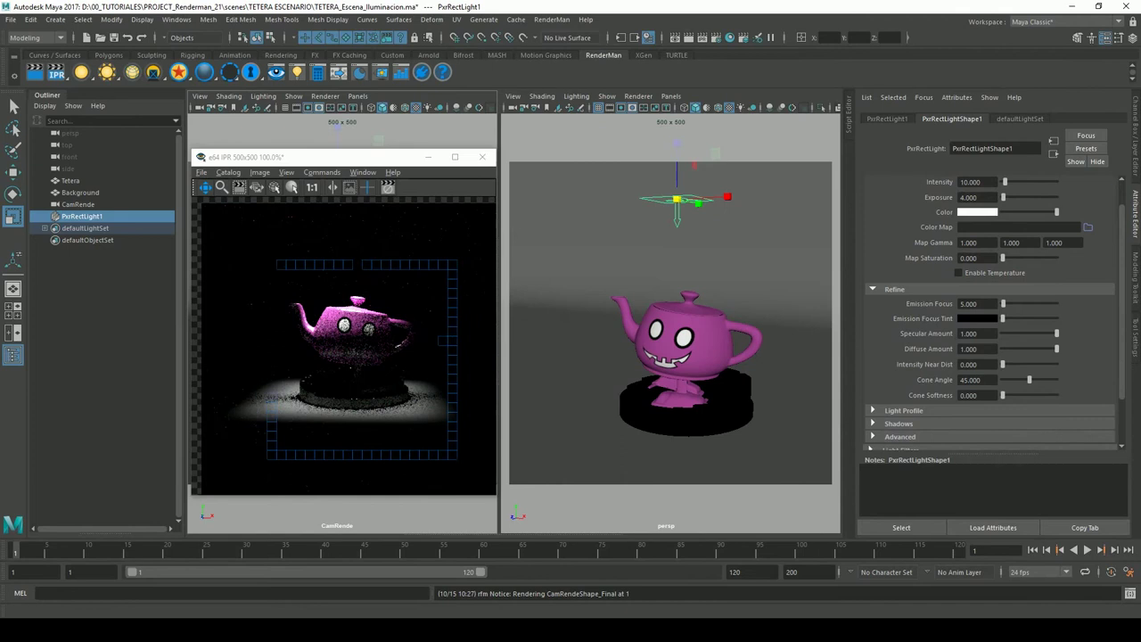
{"action": "type", "text": "90"}
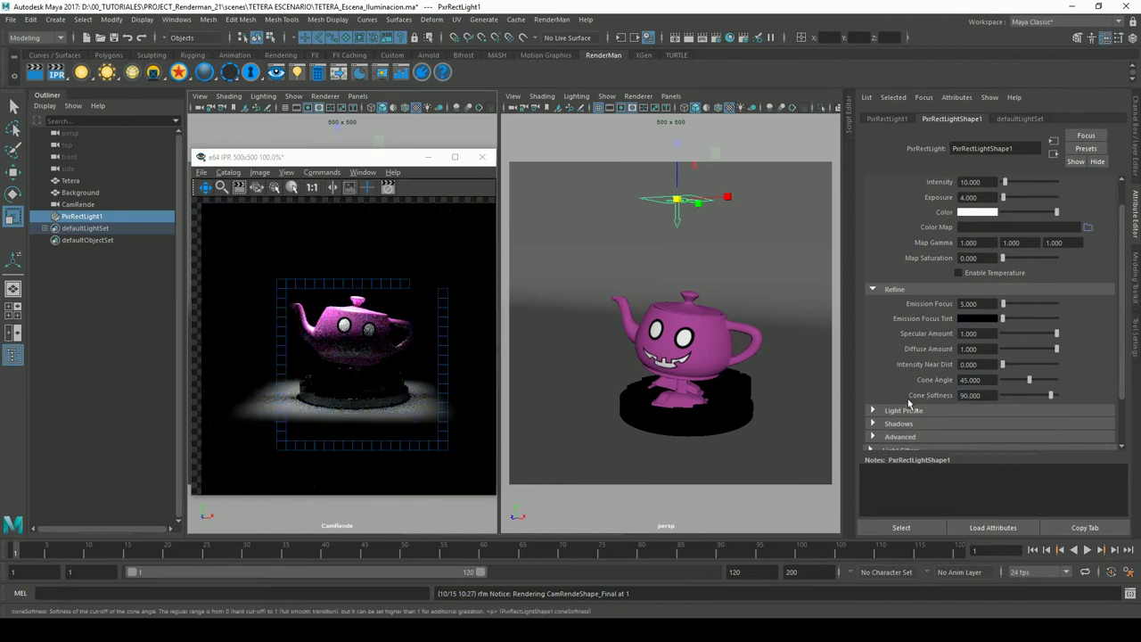
{"action": "key", "text": "Return"}
{"action": "left_click", "coordinate": [989, 305]}
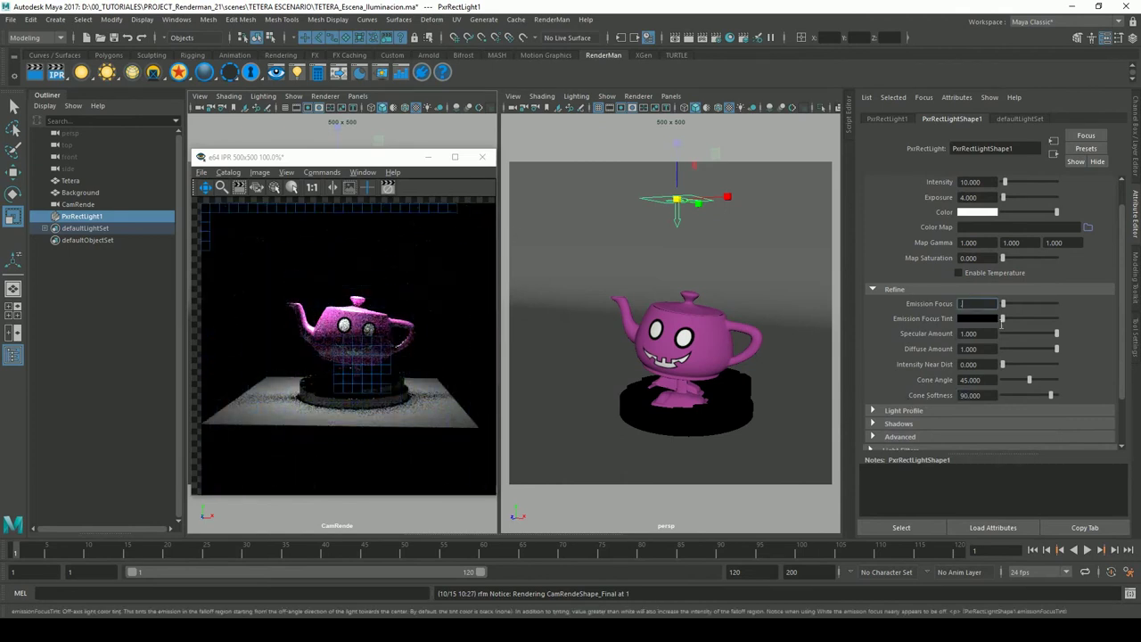
{"action": "type", "text": "0.000"}
{"action": "key", "text": "Return"}
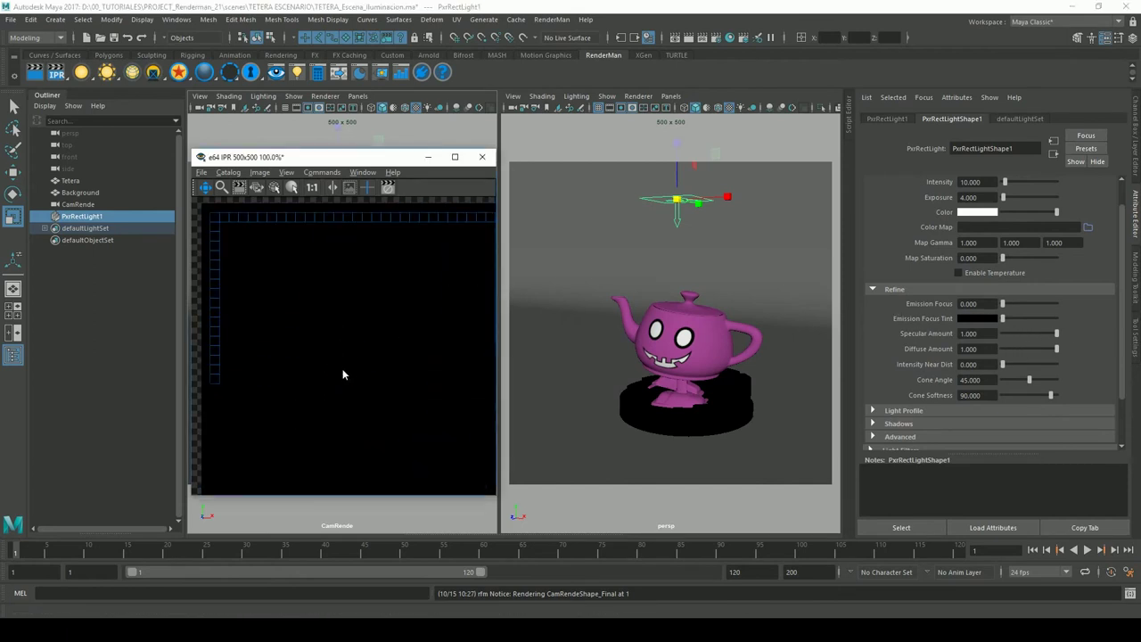
Select PxrRectLight1 and delete it from the scene
{"action": "left_click", "coordinate": [106, 75]}
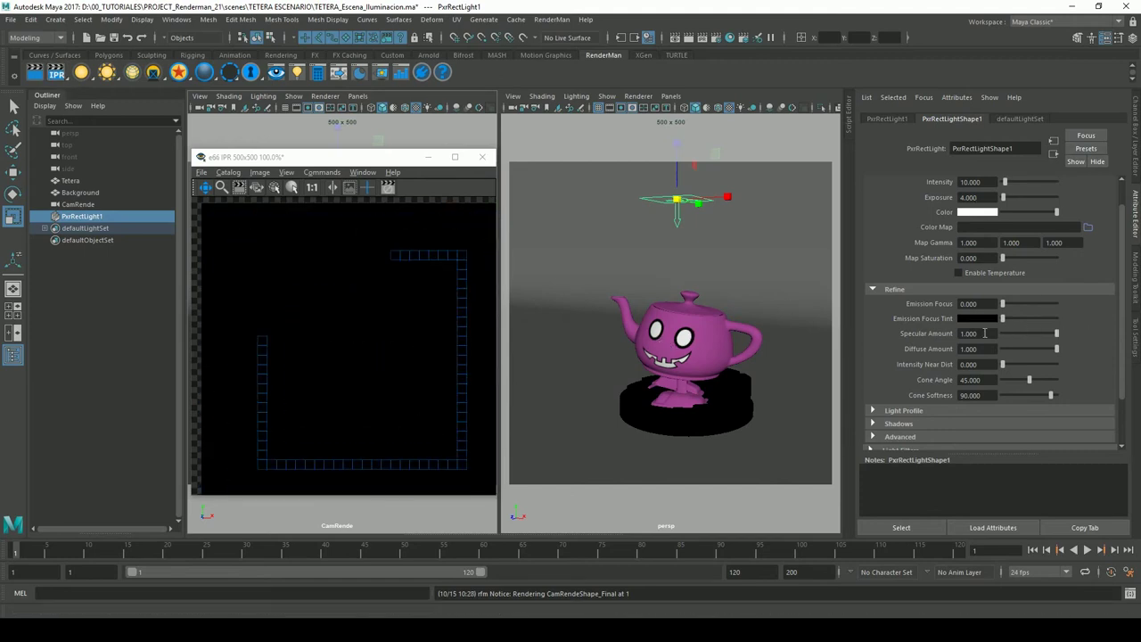
{"action": "left_click", "coordinate": [393, 300]}
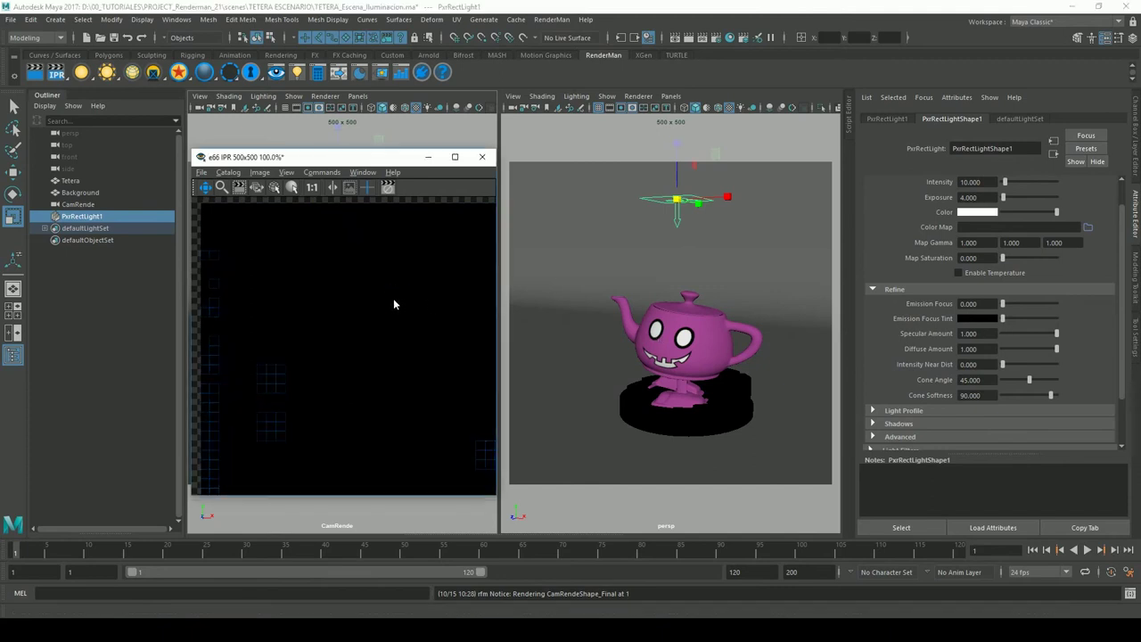
{"action": "left_click", "coordinate": [673, 228]}
{"action": "key", "text": "Delete"}
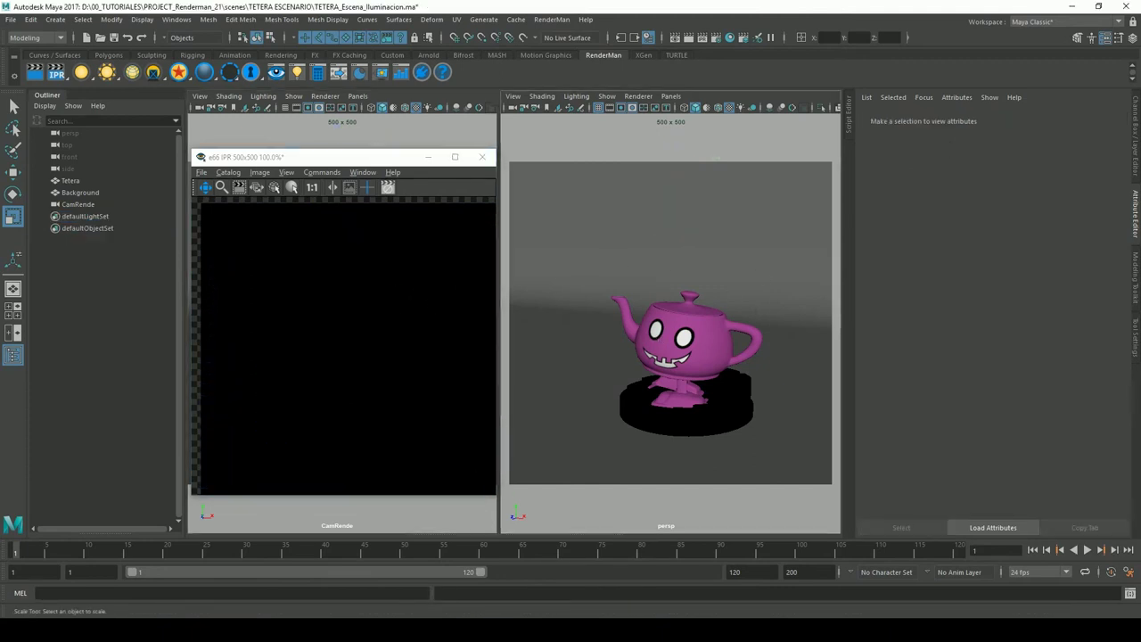
Create a new PxrRectLight from the RenderMan shelf's light choices
{"action": "left_click", "coordinate": [58, 20]}
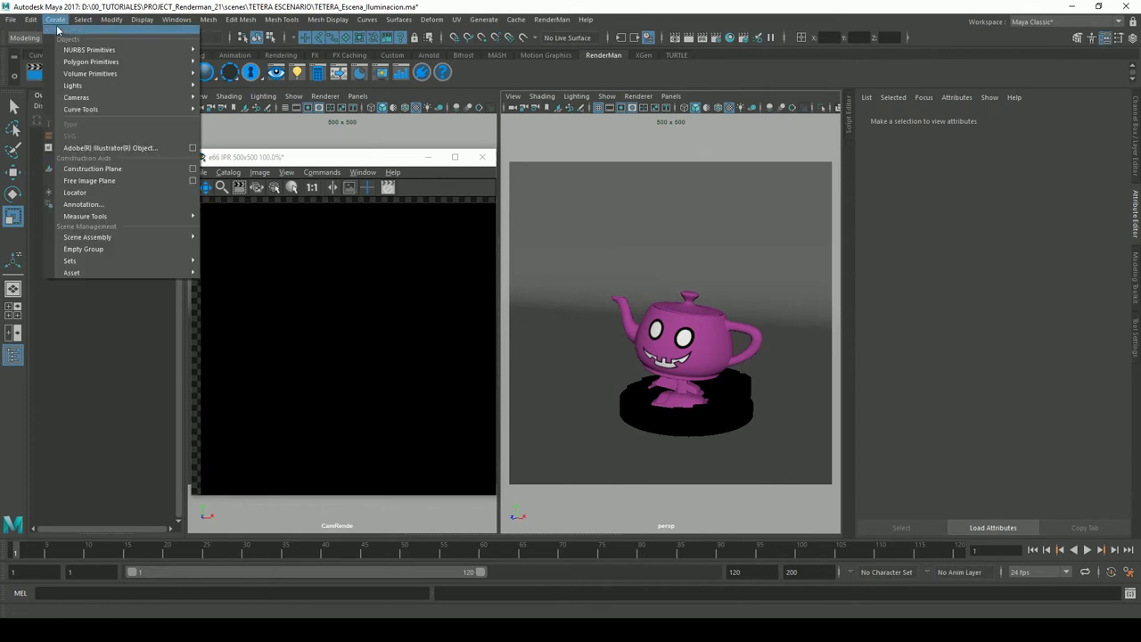
{"action": "left_click", "coordinate": [67, 22]}
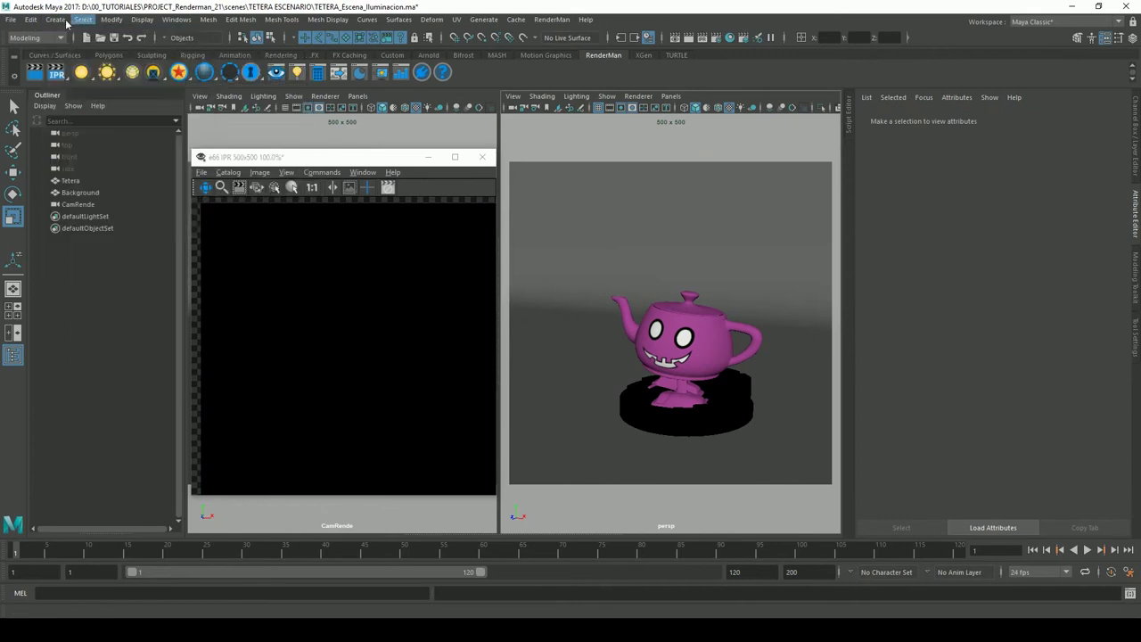
{"action": "right_click", "coordinate": [87, 79]}
{"action": "left_click", "coordinate": [107, 85]}
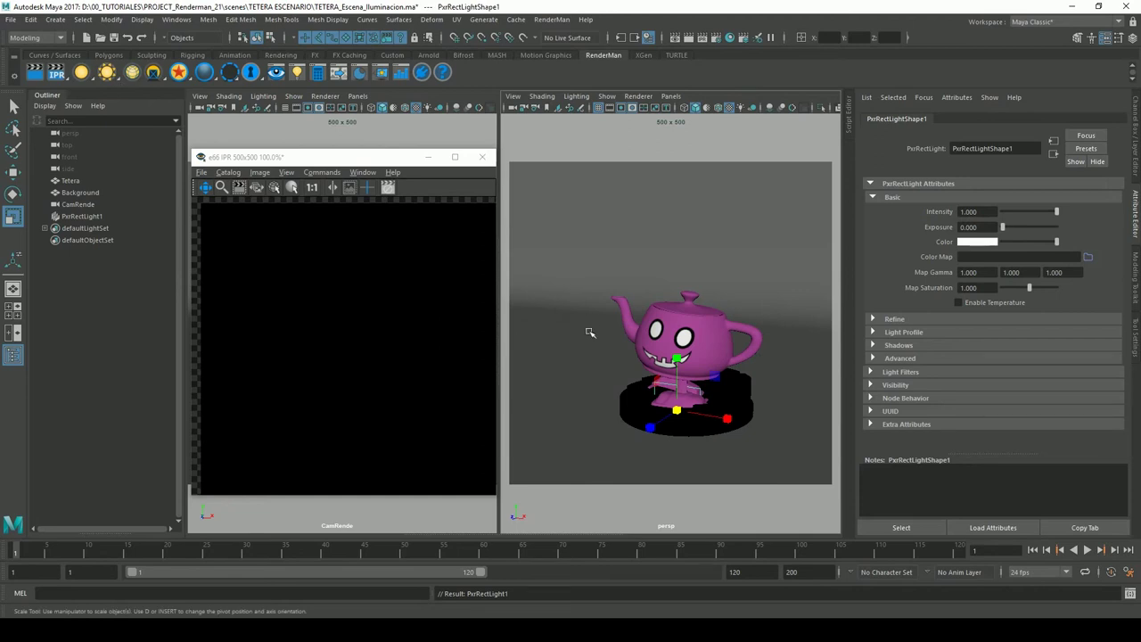
Select PxrRectLight1, check its transform channels, and return to its attributes
{"action": "left_click", "coordinate": [81, 218]}
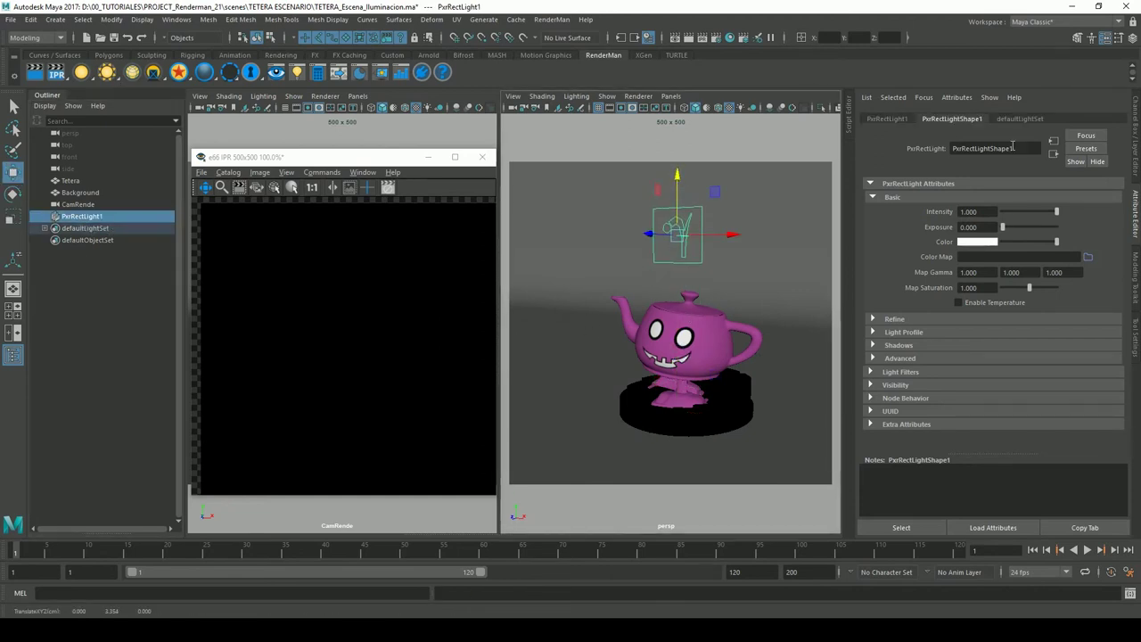
{"action": "left_click", "coordinate": [1130, 163]}
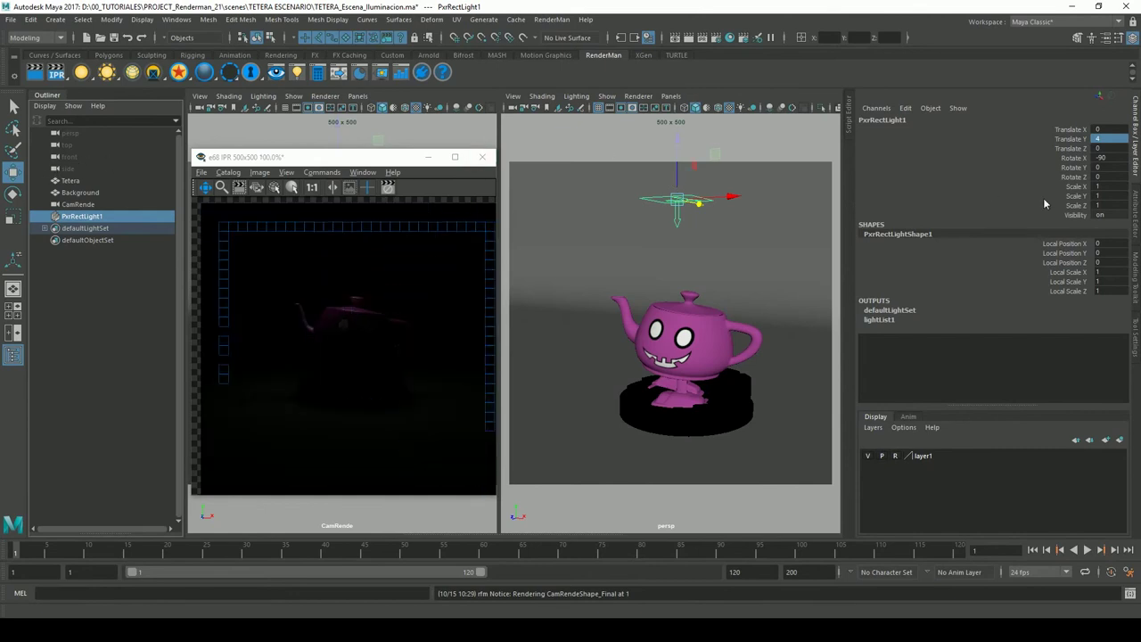
{"action": "left_click", "coordinate": [1139, 339]}
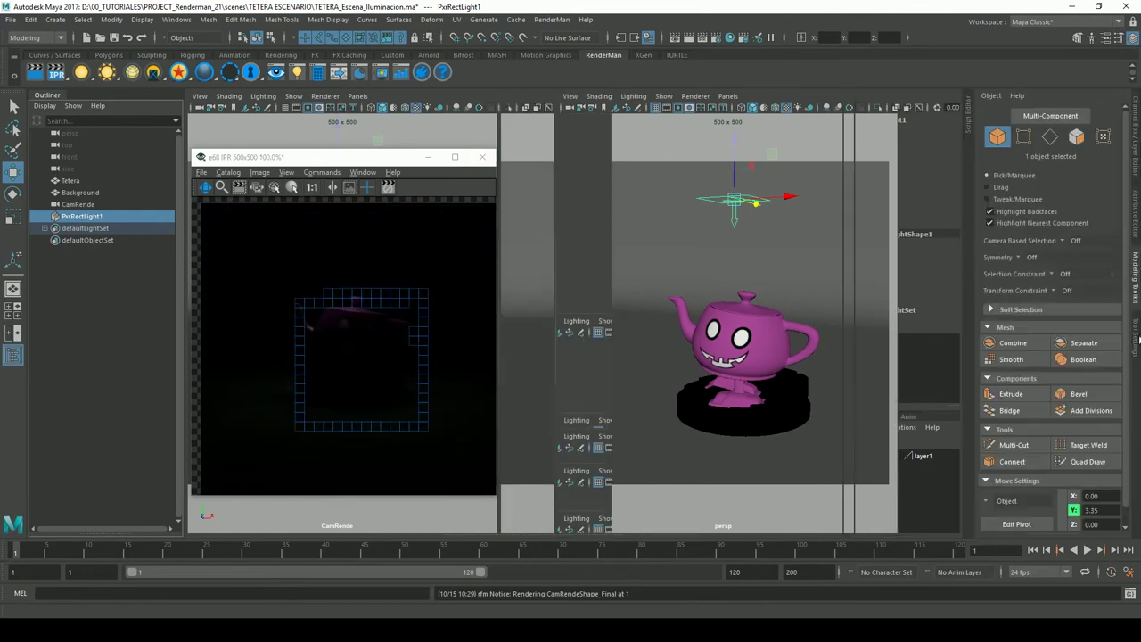
{"action": "left_click", "coordinate": [1139, 341]}
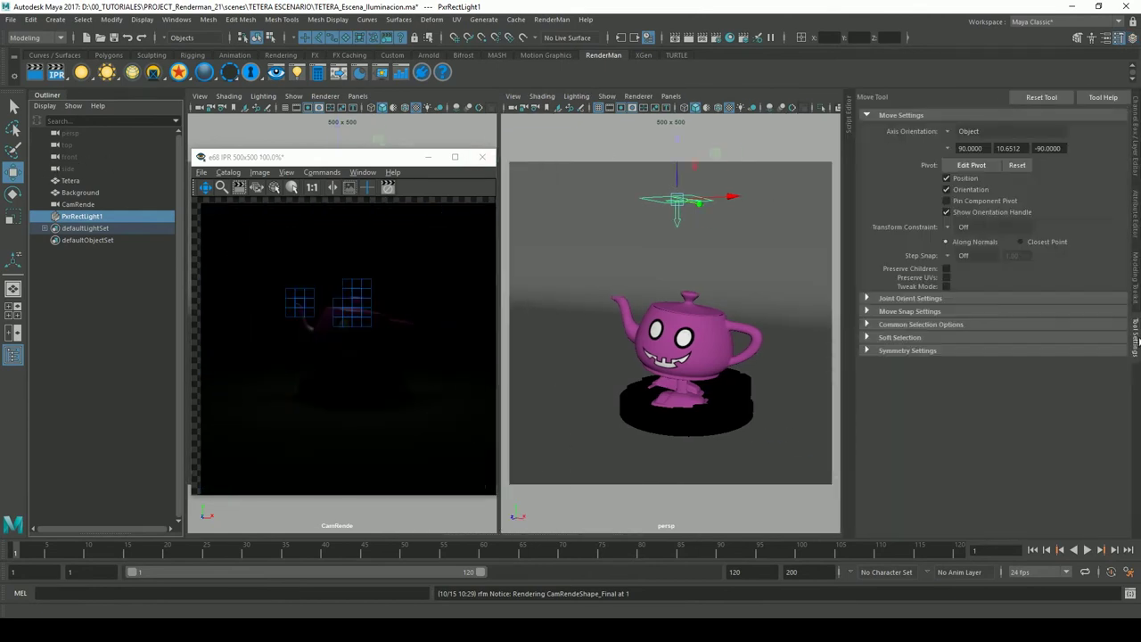
{"action": "left_click", "coordinate": [1139, 205]}
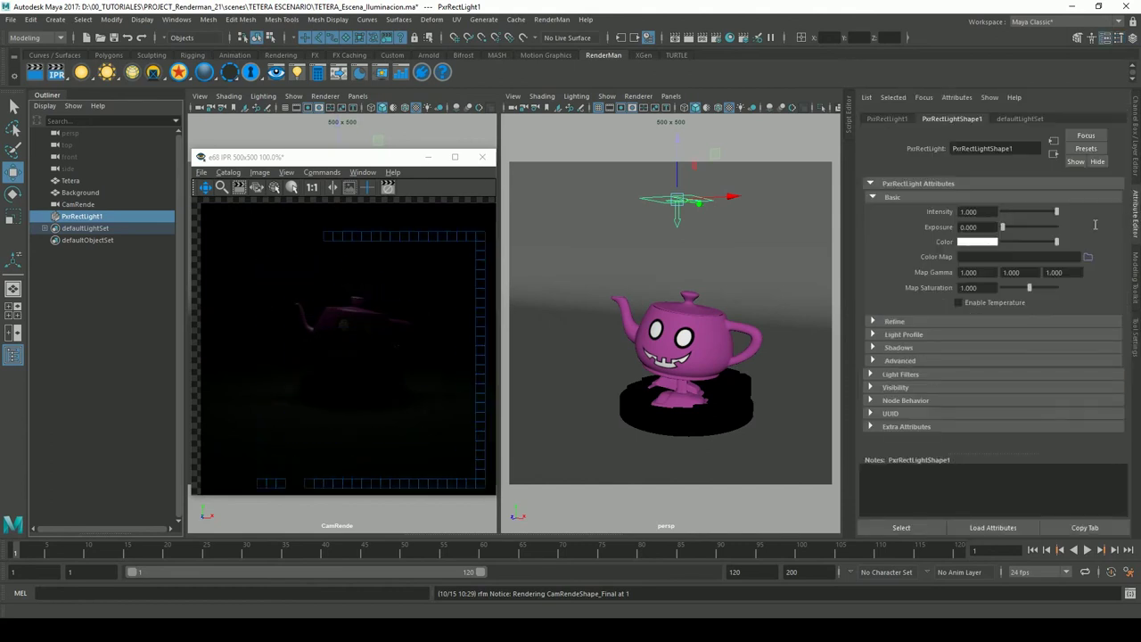
Set PxrRectLight1's Intensity to 10 and Exposure to 4
{"action": "left_click", "coordinate": [972, 212]}
{"action": "type", "text": "10"}
{"action": "key", "text": "Tab"}
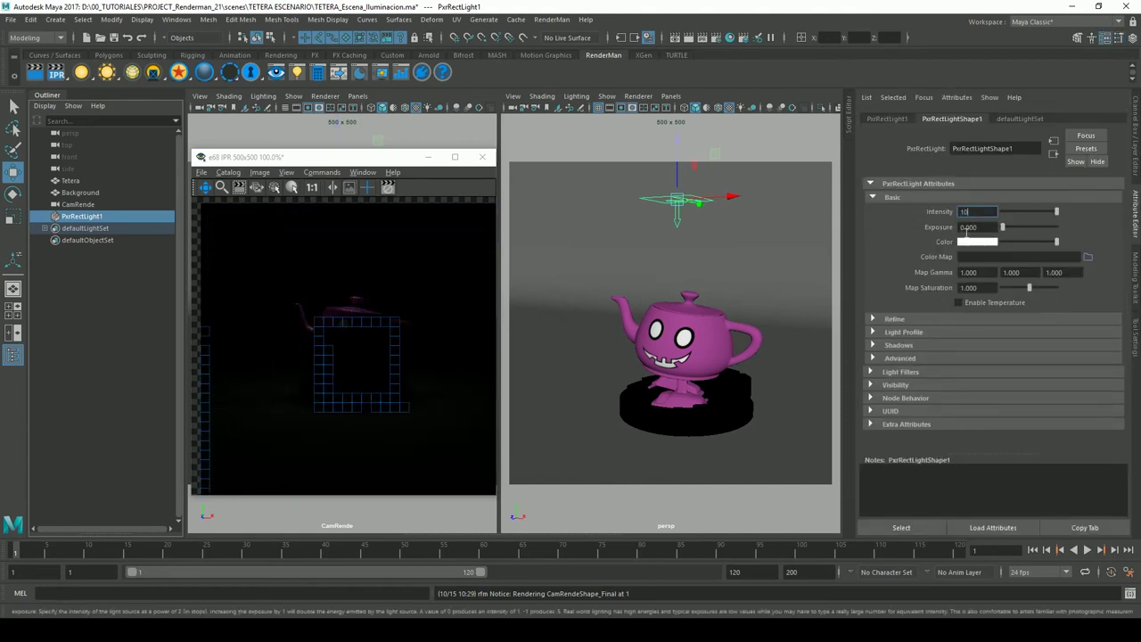
{"action": "type", "text": "4"}
{"action": "key", "text": "Return"}
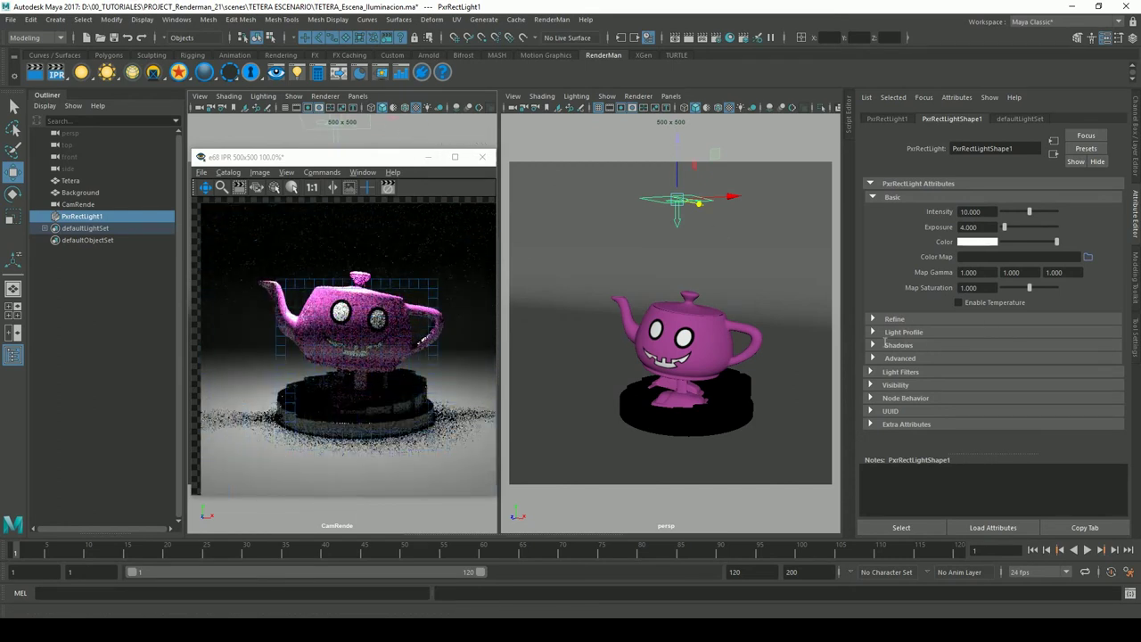
Expand the light's Light Profile section, leaving Refine collapsed
{"action": "left_click", "coordinate": [881, 319]}
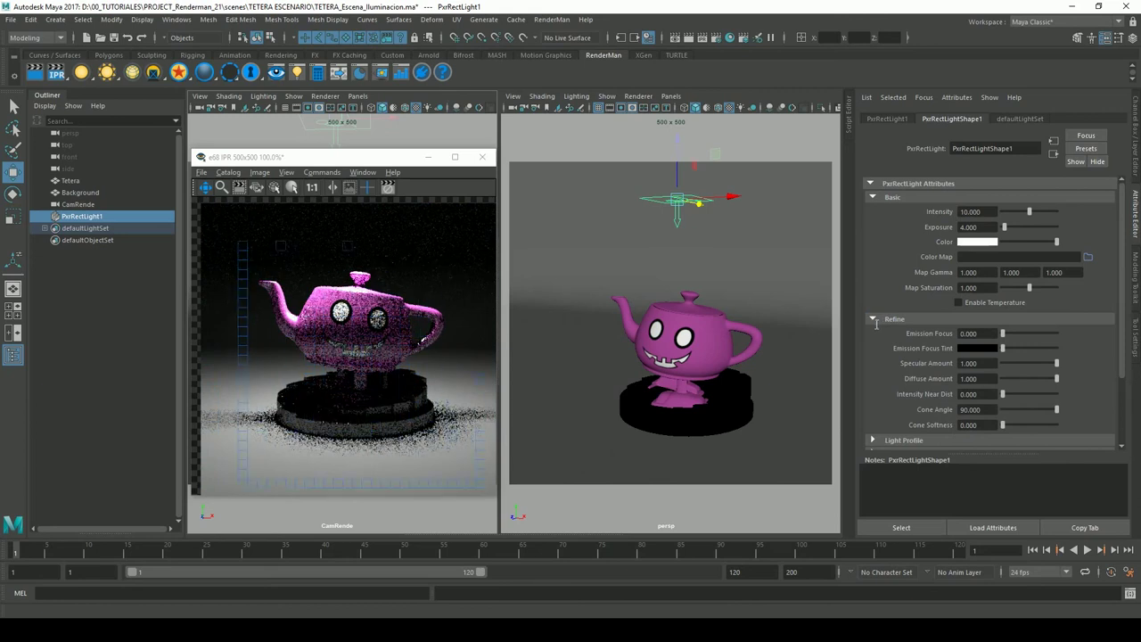
{"action": "left_click", "coordinate": [882, 319]}
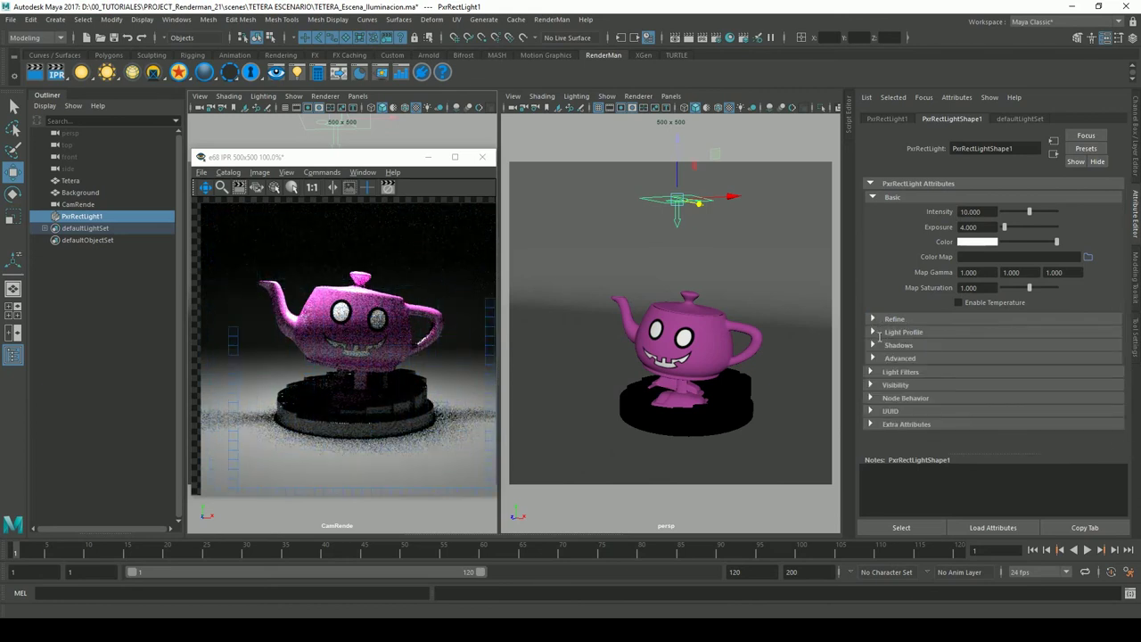
{"action": "left_click", "coordinate": [879, 331]}
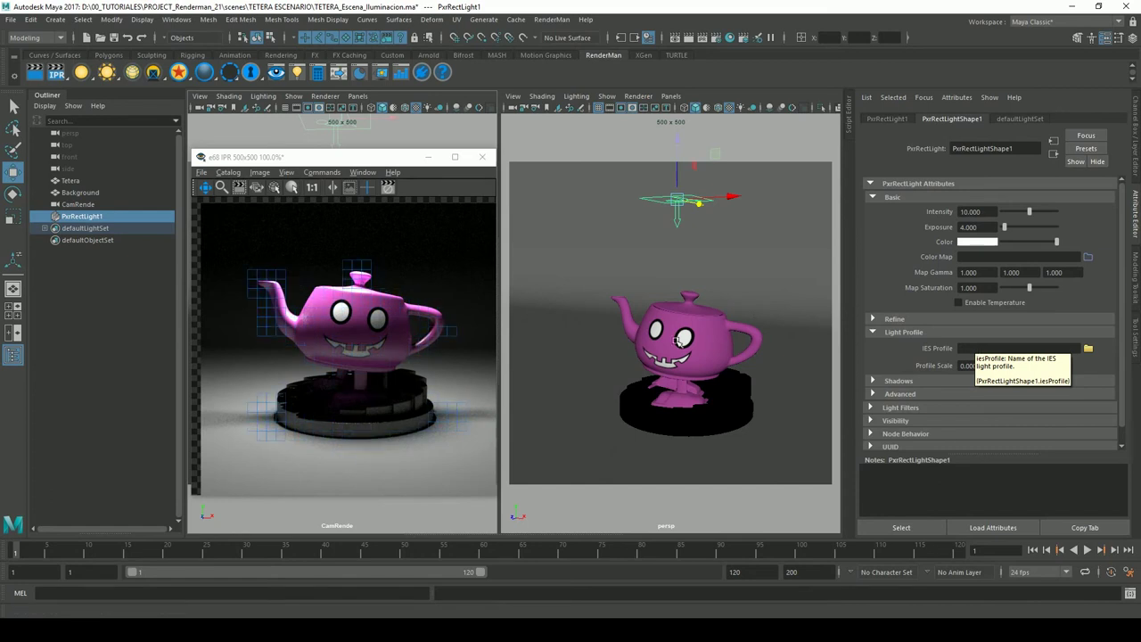
Focus the IPR render window showing the brightly lit teapot
{"action": "left_click", "coordinate": [442, 375]}
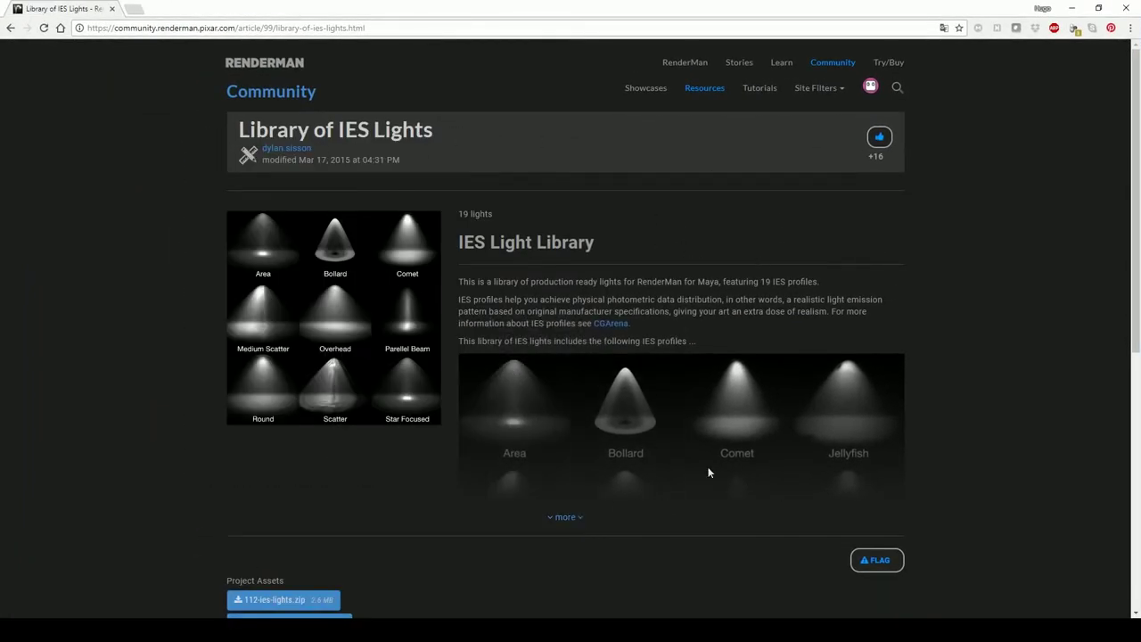
Expand the Library of IES Lights page to all profiles, browse them, then restore the browser window
{"action": "left_click", "coordinate": [713, 95]}
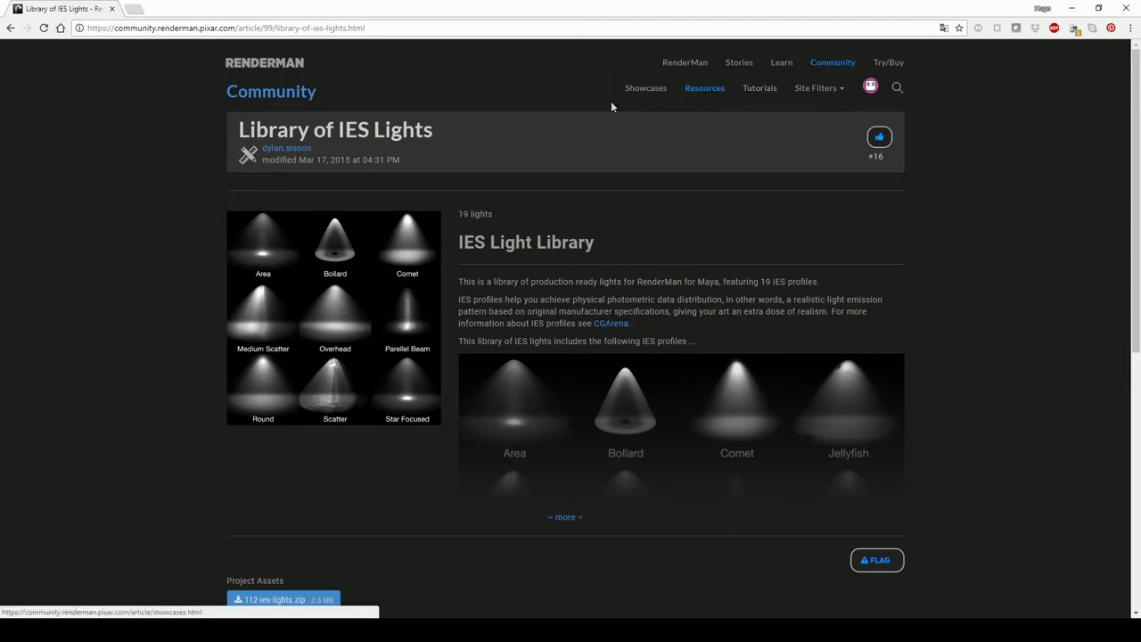
{"action": "left_click_drag", "start_coordinate": [238, 130], "coordinate": [435, 132]}
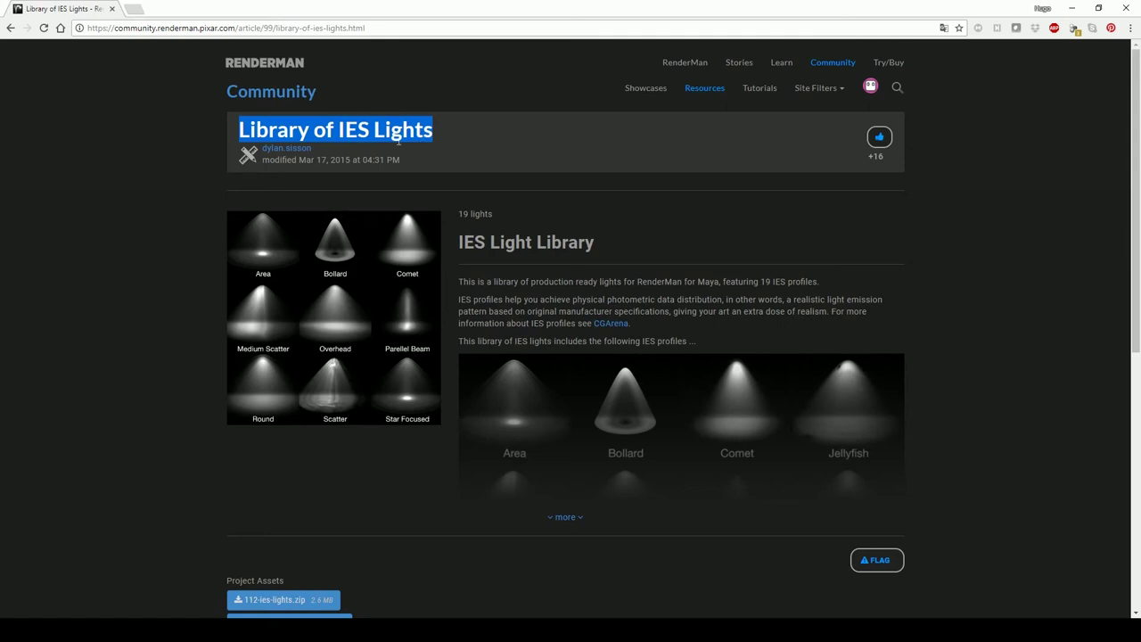
{"action": "mouse_move", "coordinate": [334, 317]}
{"action": "left_click", "coordinate": [566, 518]}
{"action": "scroll", "coordinate": [864, 341], "scroll_direction": "down", "scroll_amount": 2}
{"action": "mouse_move", "coordinate": [681, 419]}
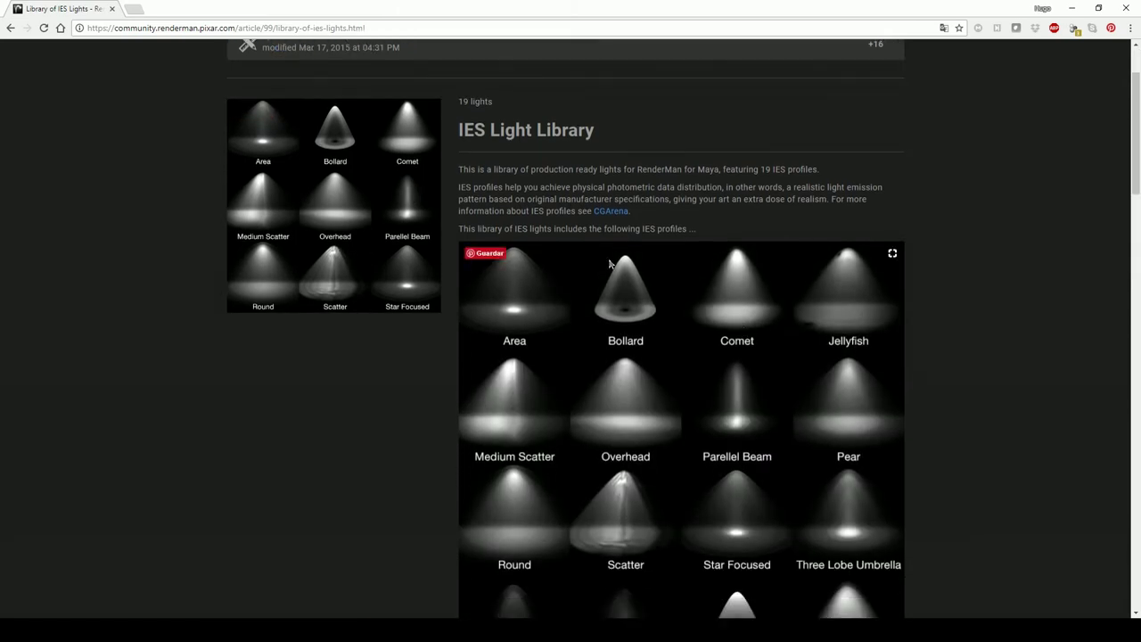
{"action": "scroll", "coordinate": [969, 362], "scroll_direction": "down", "scroll_amount": 3}
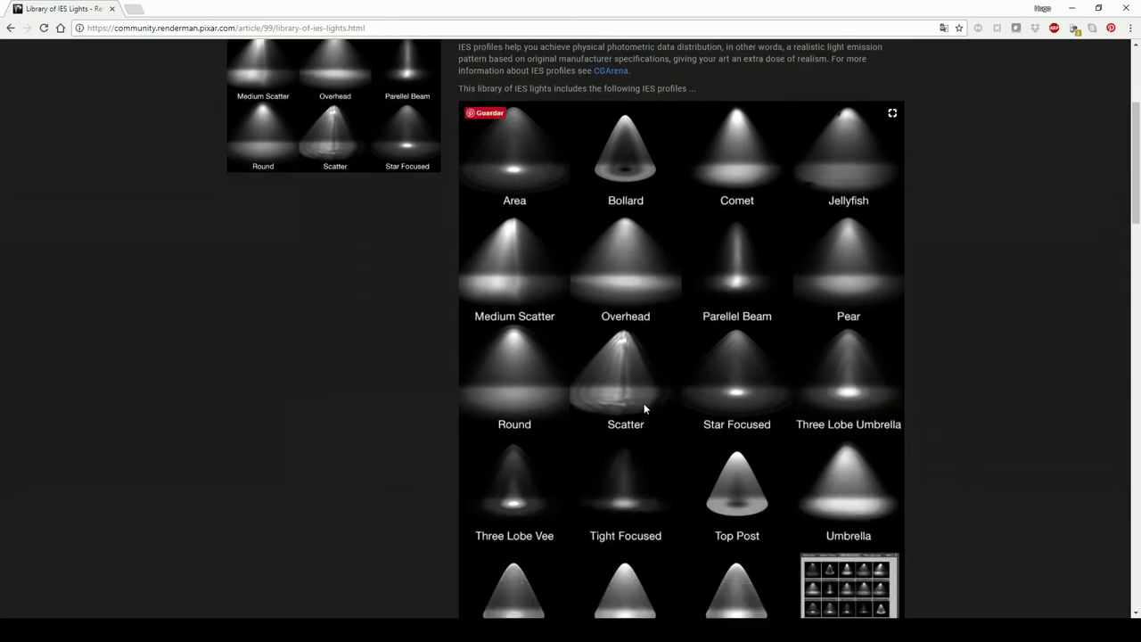
{"action": "scroll", "coordinate": [951, 378], "scroll_direction": "down", "scroll_amount": 3}
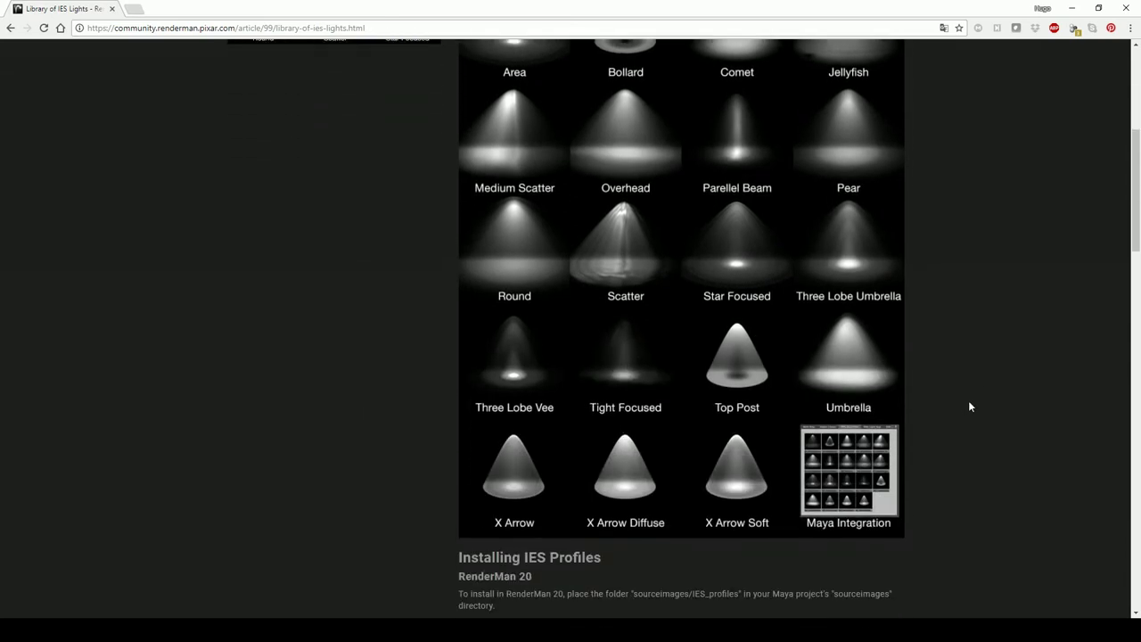
{"action": "scroll", "coordinate": [977, 390], "scroll_direction": "up", "scroll_amount": 3}
{"action": "scroll", "coordinate": [975, 356], "scroll_direction": "up", "scroll_amount": 3}
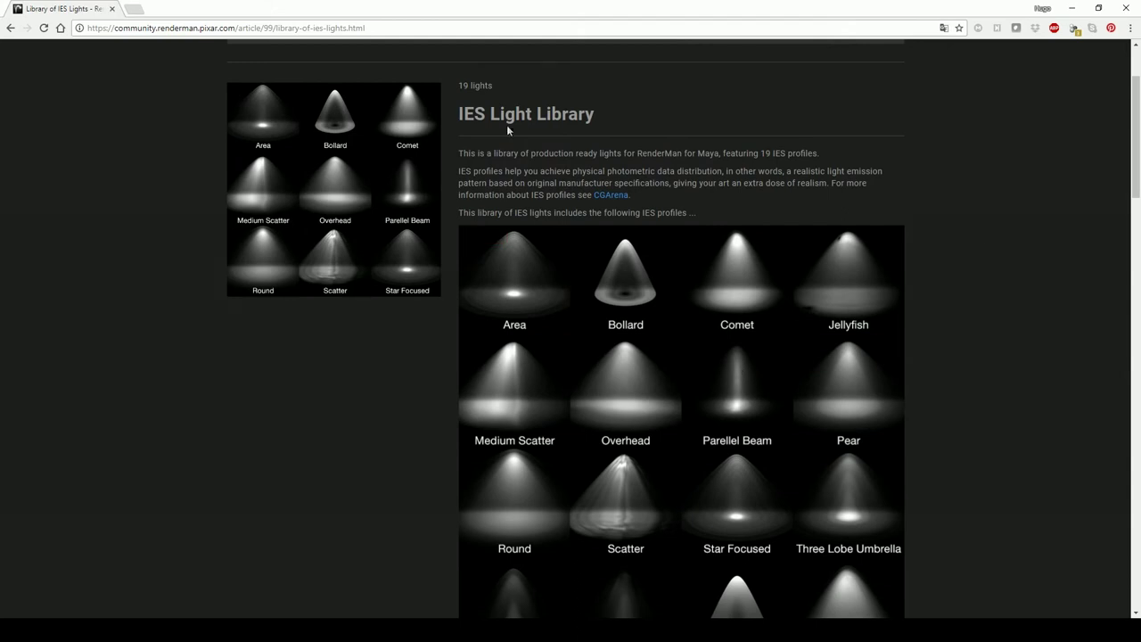
{"action": "left_click_drag", "start_coordinate": [458, 116], "coordinate": [533, 116]}
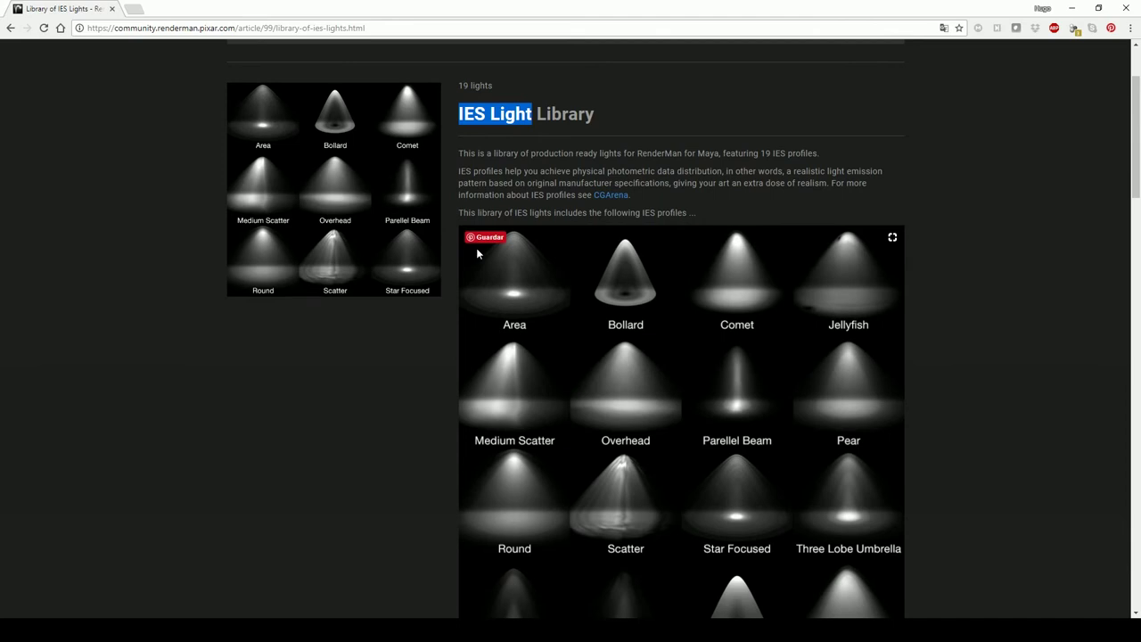
{"action": "double_click", "coordinate": [906, 9]}
Back in Maya, select PxrRectLight1 and browse for an IES Profile file under Light Profile
{"action": "key", "text": "alt+Tab"}
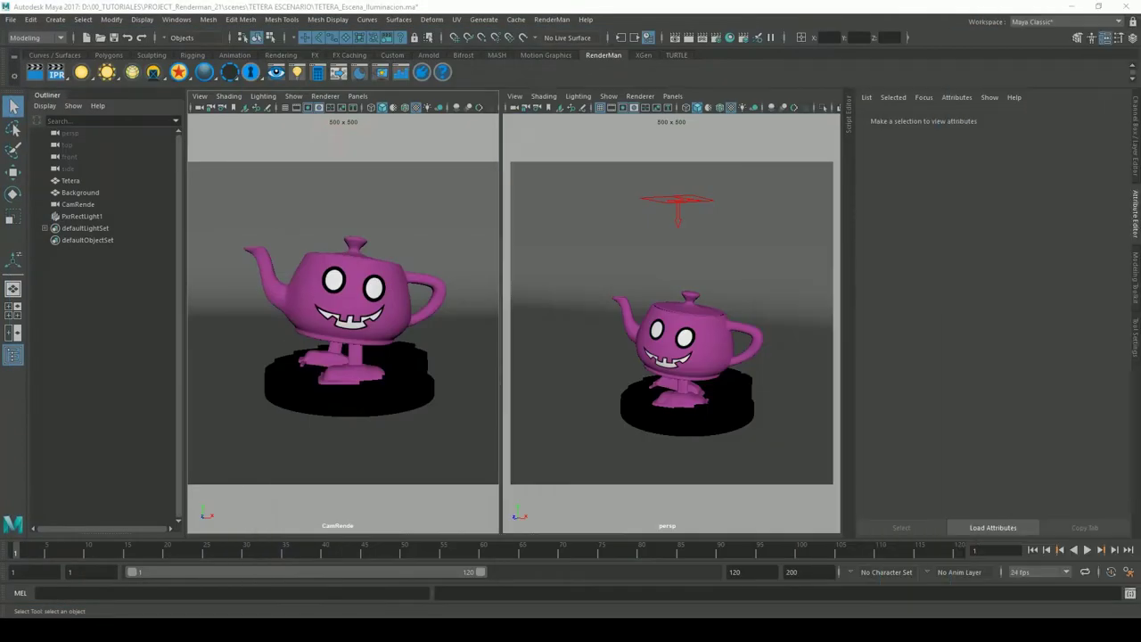
{"action": "left_click", "coordinate": [683, 209]}
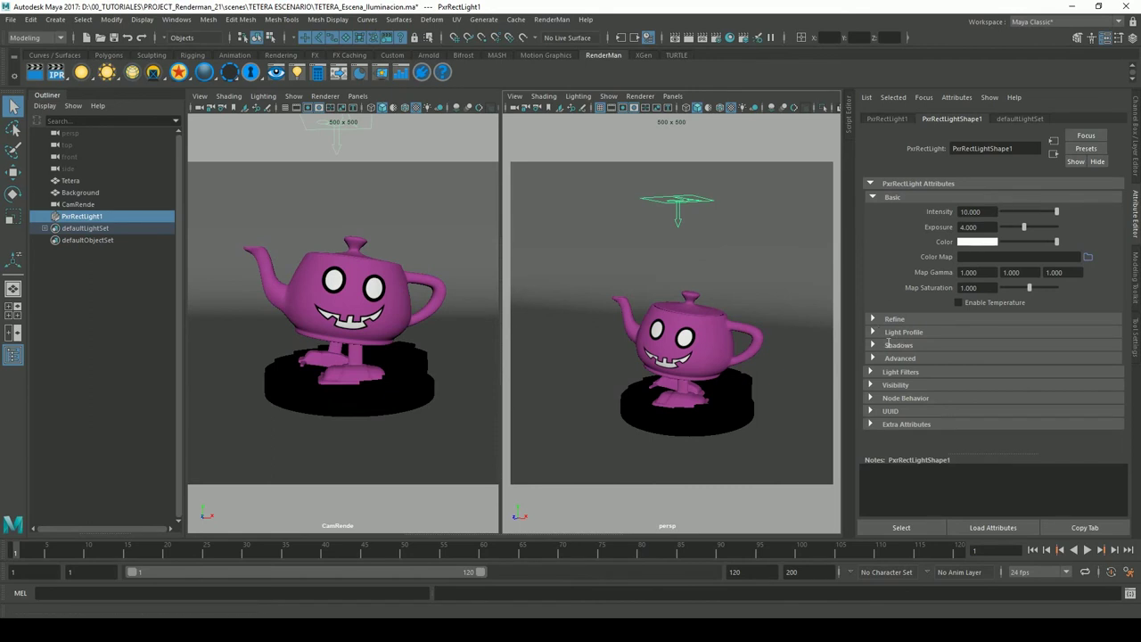
{"action": "left_click", "coordinate": [887, 333]}
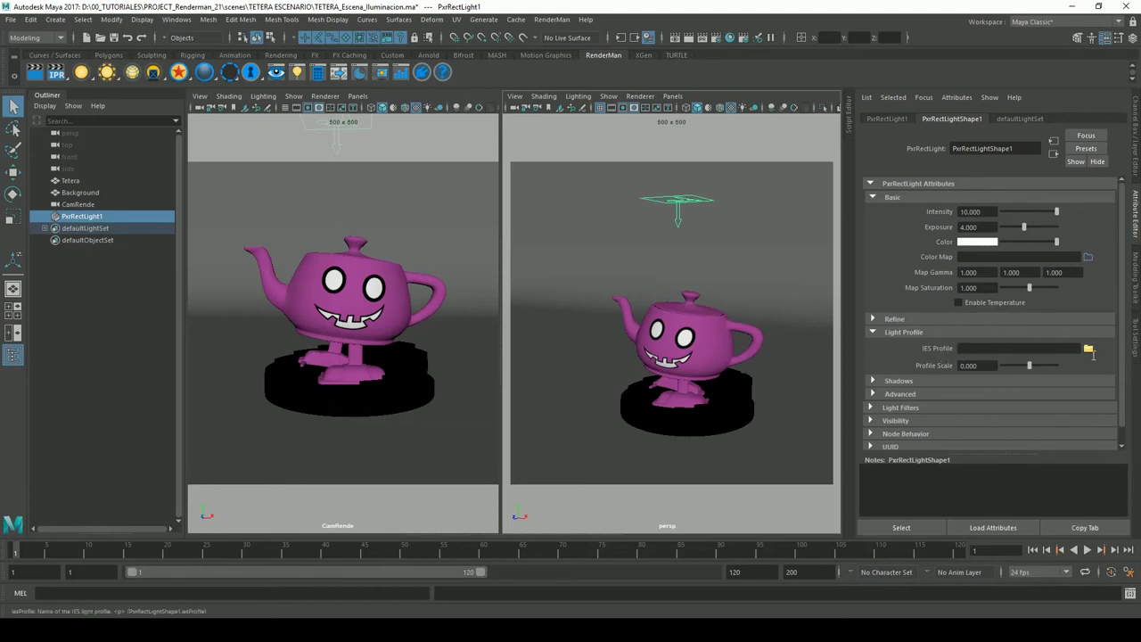
{"action": "left_click", "coordinate": [1089, 349]}
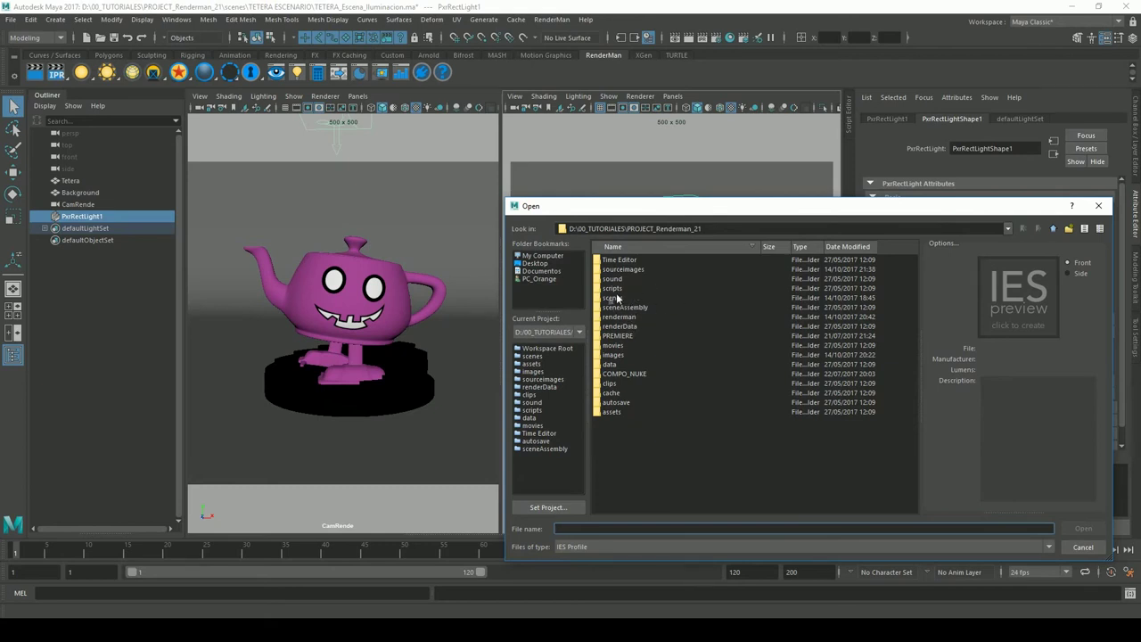
Load ThreeLobeUmbrella.ies from sourceimages > 261-112-ies-lights > sourceimages > IES_profiles
{"action": "double_click", "coordinate": [632, 270]}
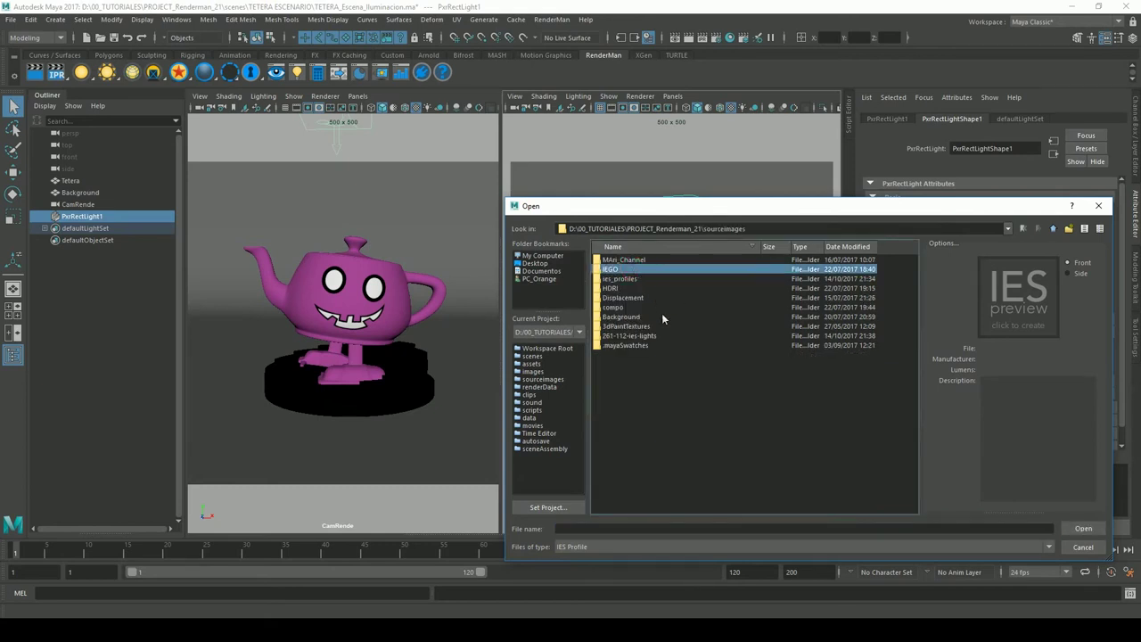
{"action": "double_click", "coordinate": [624, 336]}
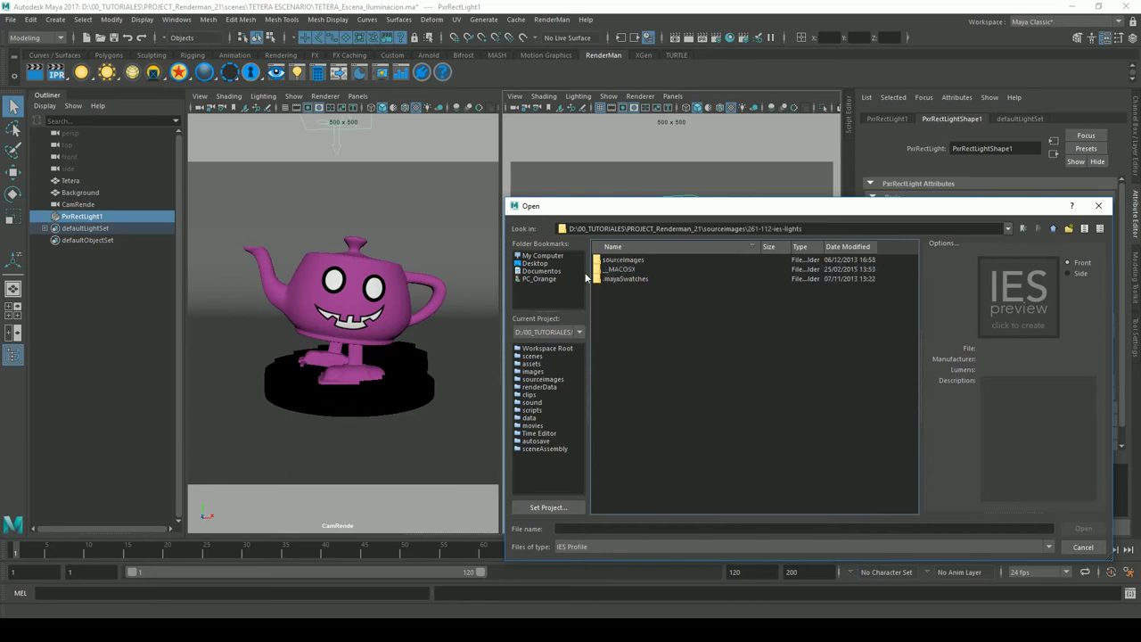
{"action": "double_click", "coordinate": [625, 261]}
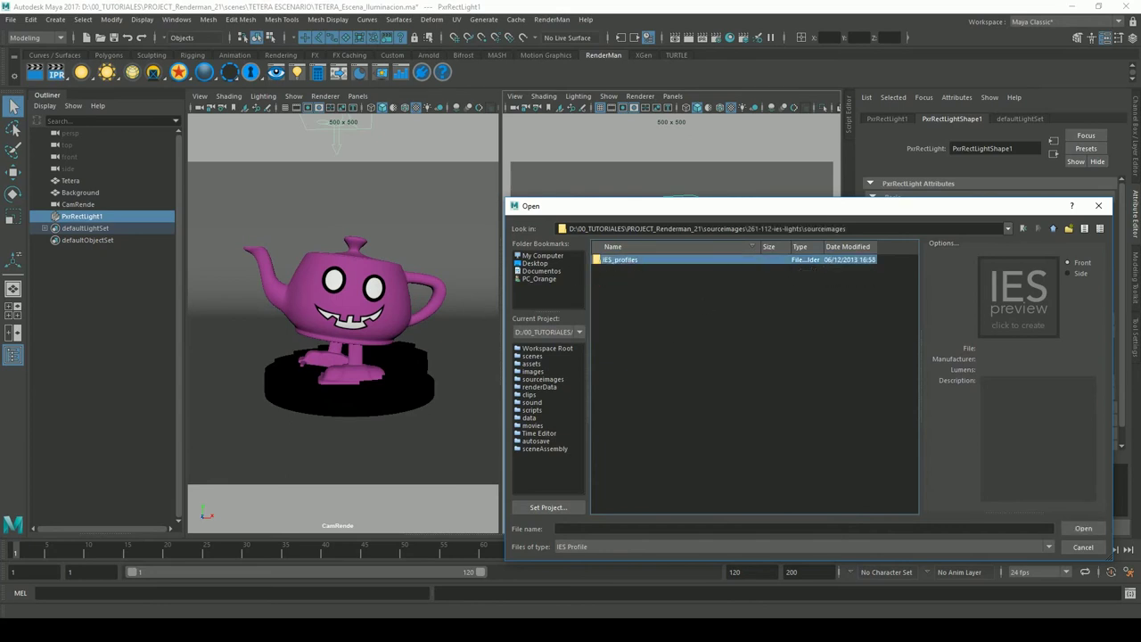
{"action": "double_click", "coordinate": [628, 261]}
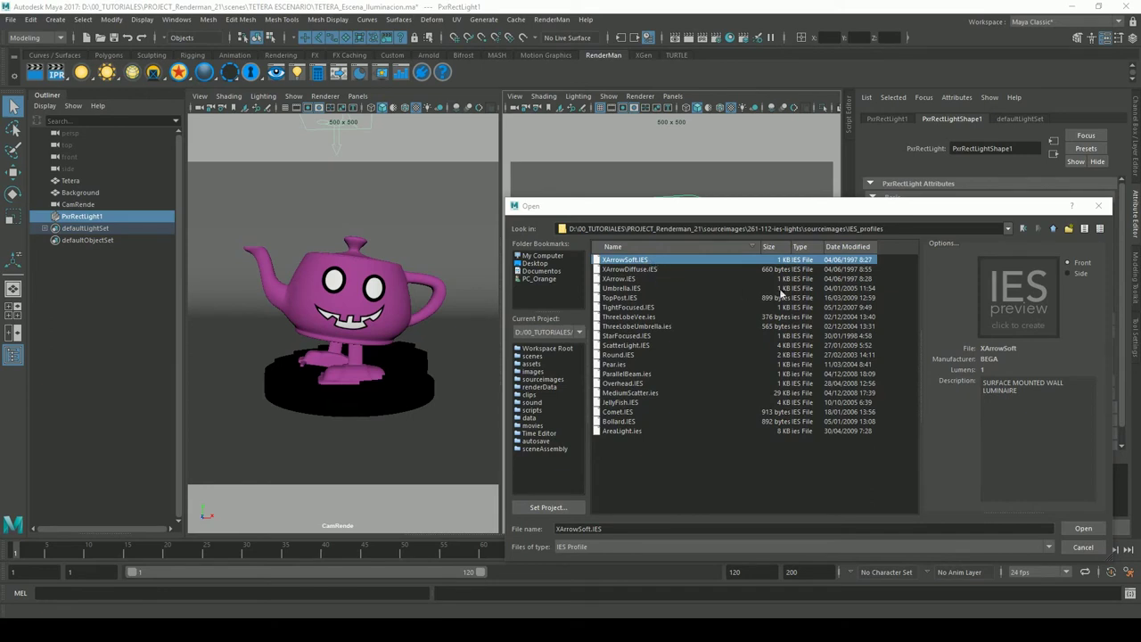
{"action": "left_click", "coordinate": [632, 329]}
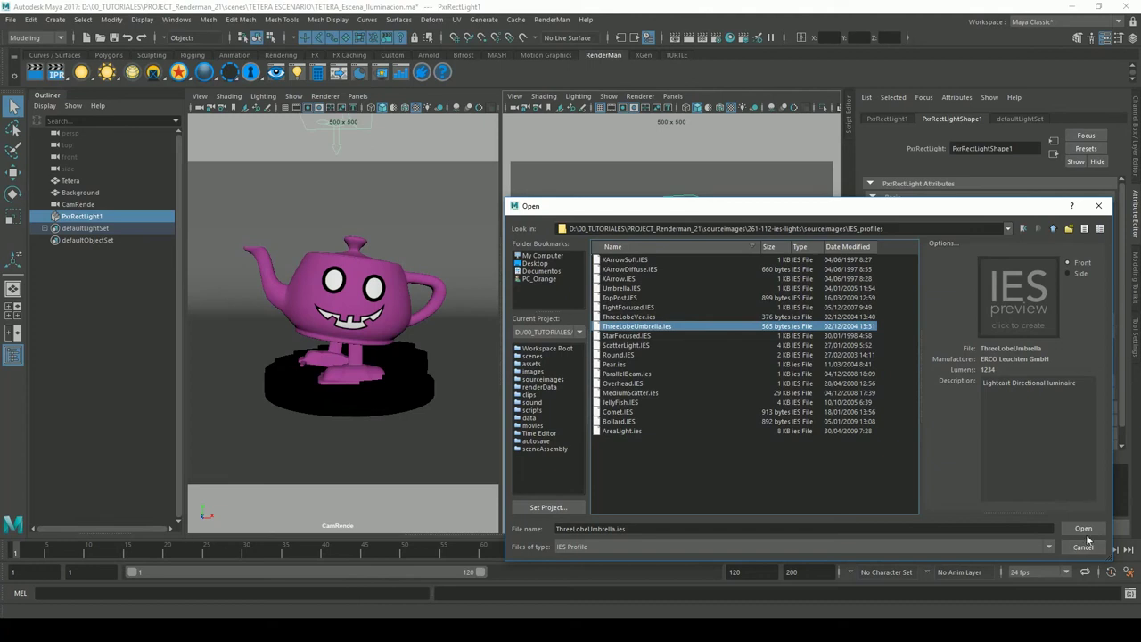
{"action": "left_click", "coordinate": [1084, 528]}
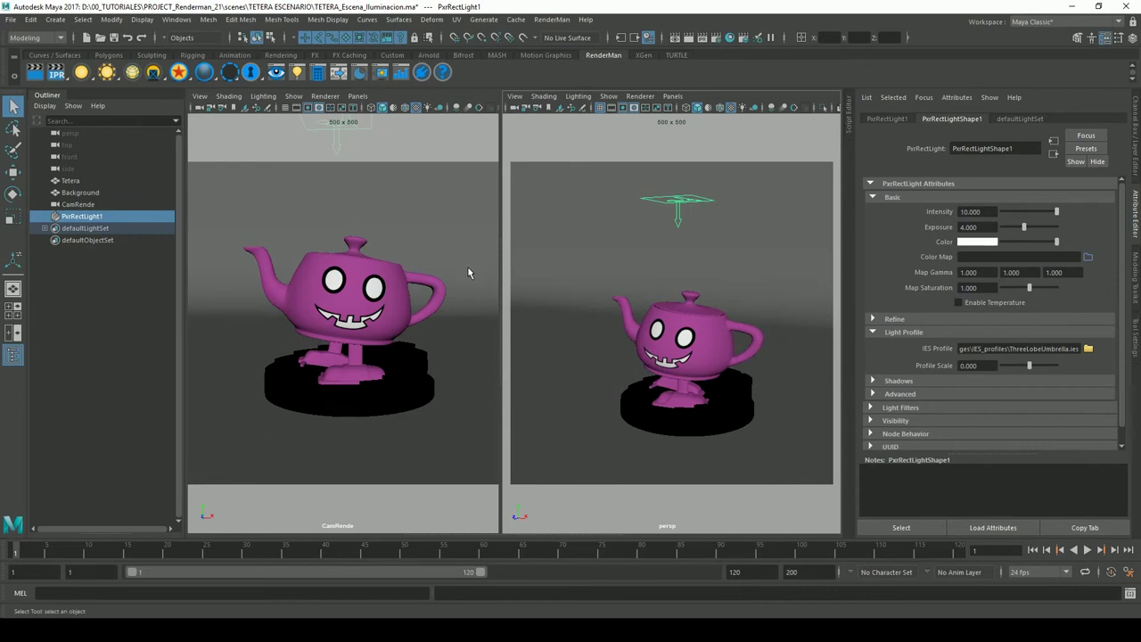
Pull back the CamRende view, start IPR, and raise Profile Scale to 0.663
{"action": "left_click", "coordinate": [968, 365]}
{"action": "left_click", "coordinate": [504, 137]}
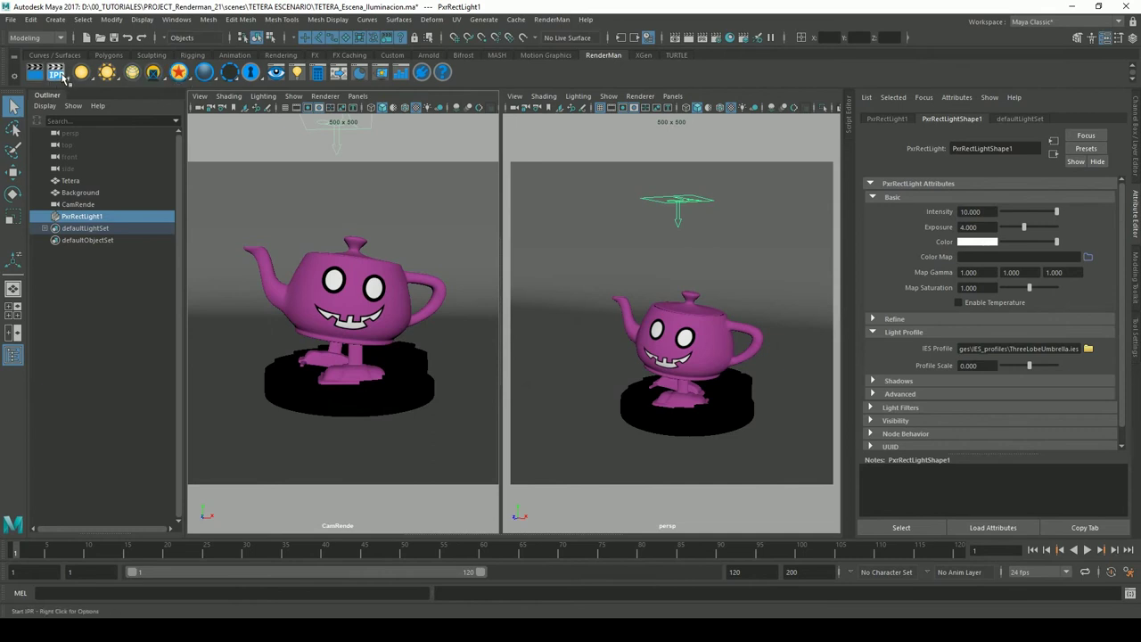
{"action": "right_click_drag", "start_coordinate": [406, 304], "coordinate": [317, 314], "text": "alt"}
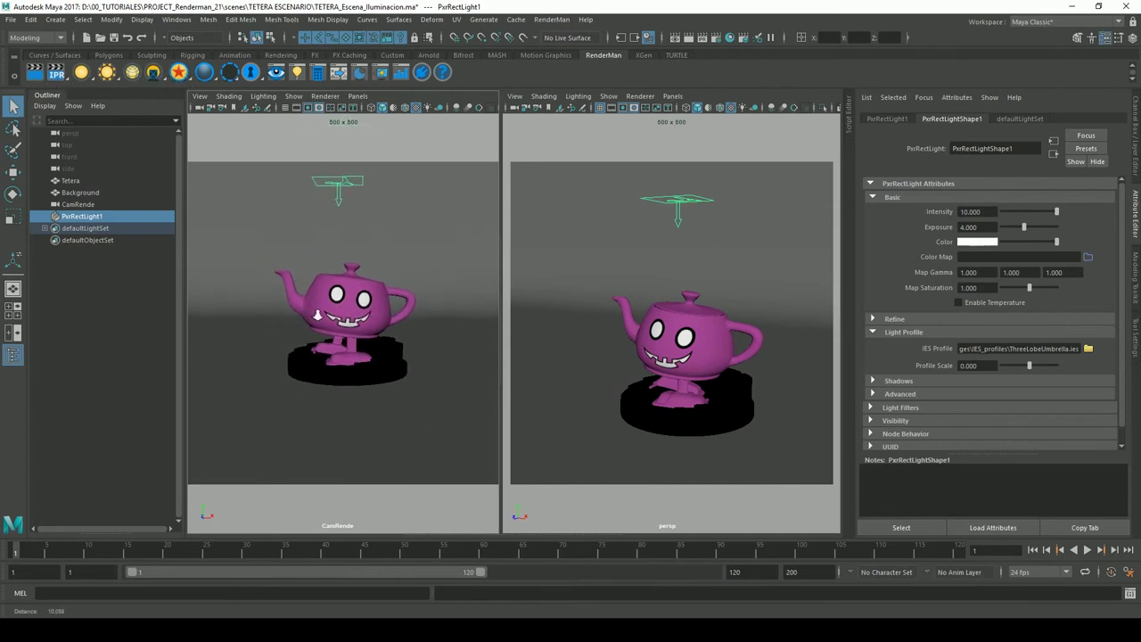
{"action": "left_click_drag", "start_coordinate": [317, 314], "coordinate": [330, 229], "text": "alt"}
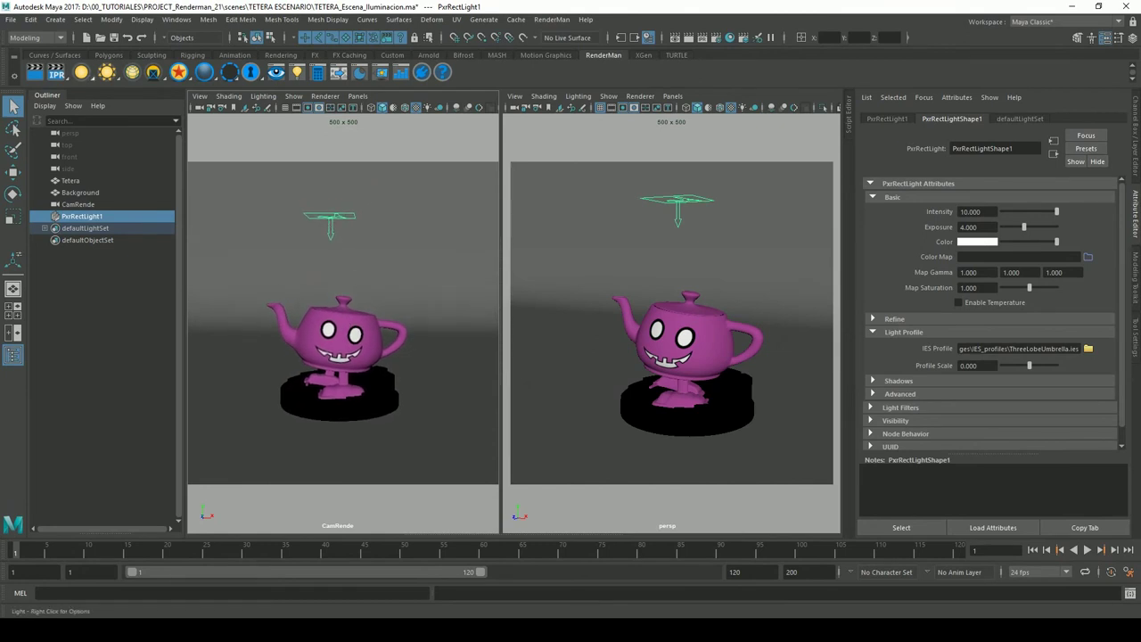
{"action": "left_click", "coordinate": [56, 73]}
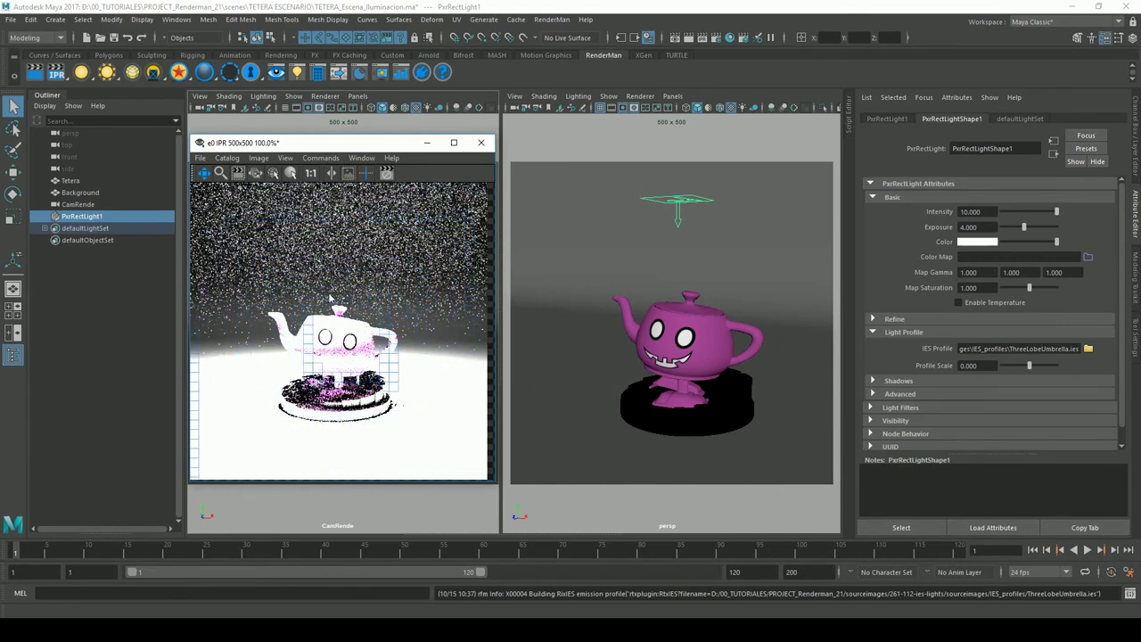
{"action": "left_click_drag", "start_coordinate": [1030, 366], "coordinate": [1056, 375]}
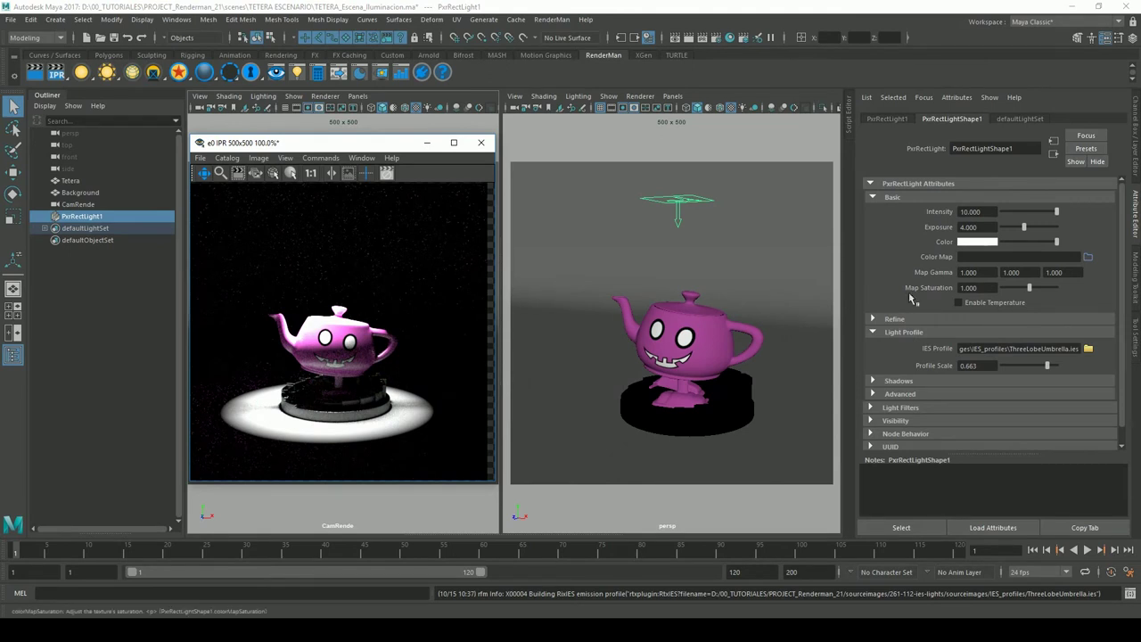
Push the Background backdrop to Translate Z 4.488 and move PxrRectLight1 to Z -4.575
{"action": "mouse_move", "coordinate": [301, 152]}
{"action": "left_mouse_down"}
{"action": "mouse_move", "coordinate": [498, 231]}
{"action": "mouse_move", "coordinate": [322, 189]}
{"action": "left_mouse_up"}
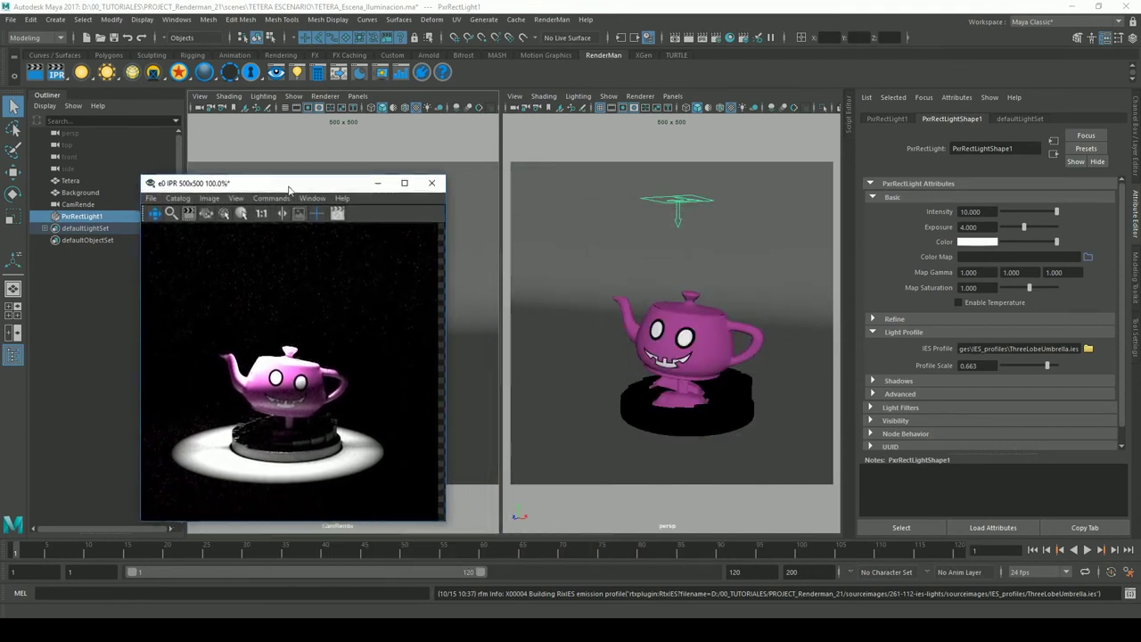
{"action": "left_click", "coordinate": [714, 215]}
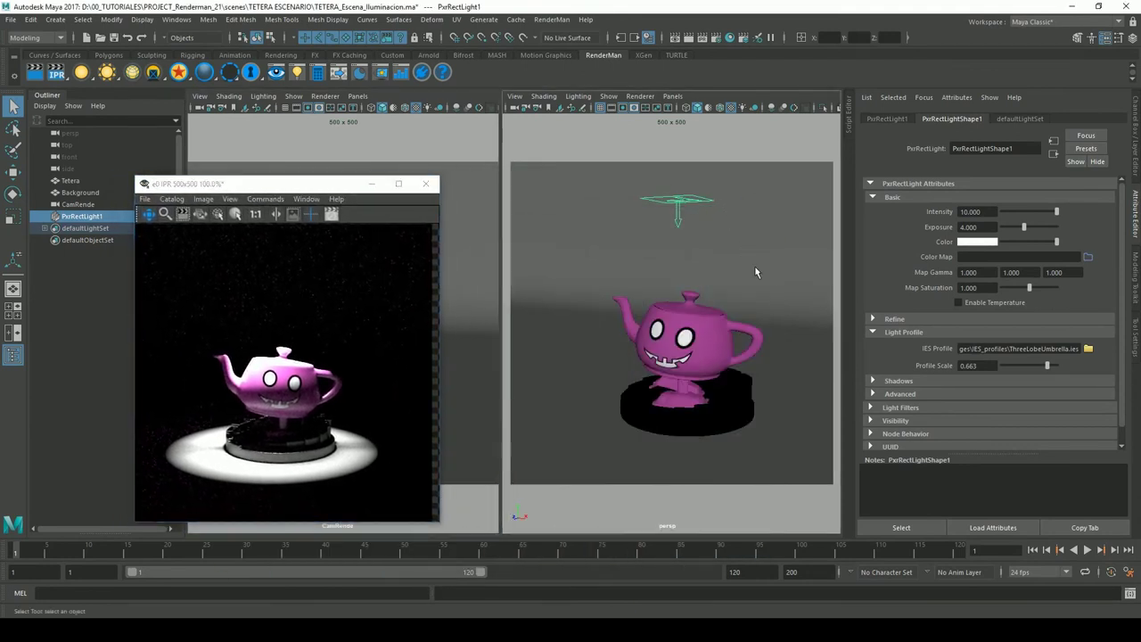
{"action": "left_click", "coordinate": [758, 270]}
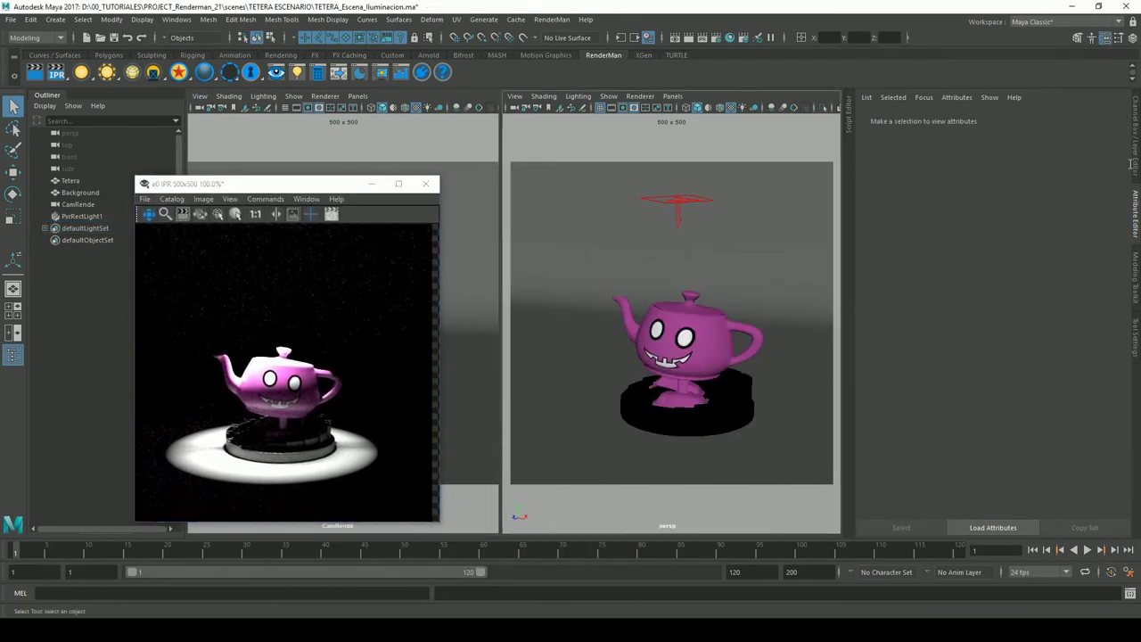
{"action": "left_click", "coordinate": [1133, 164]}
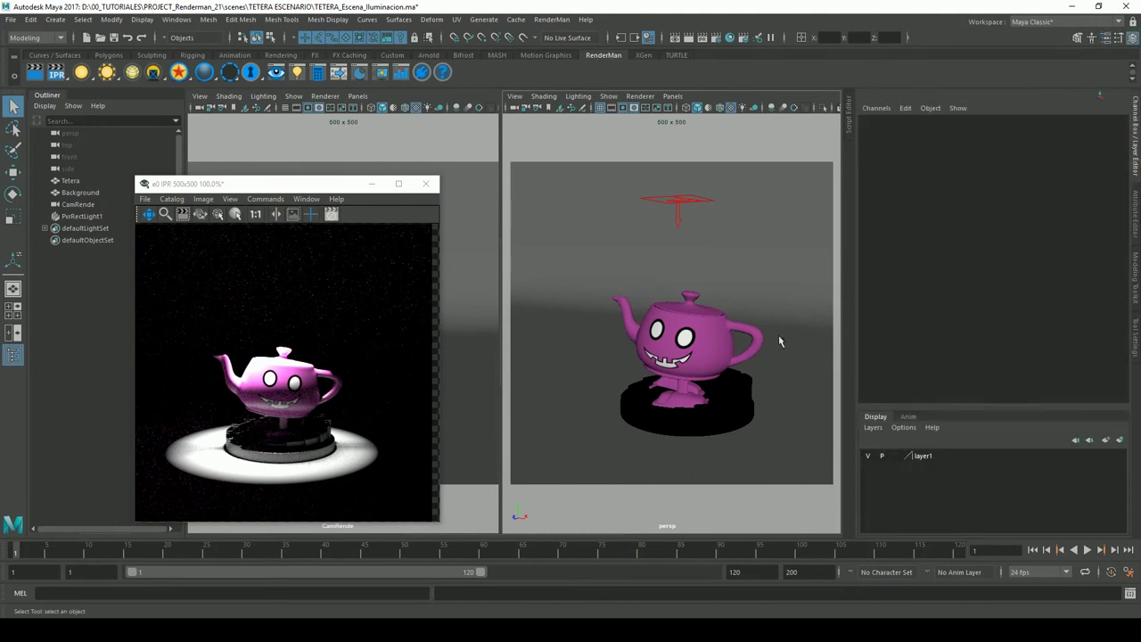
{"action": "left_click", "coordinate": [778, 342]}
{"action": "mouse_move", "coordinate": [758, 301]}
{"action": "left_mouse_down", "text": "alt"}
{"action": "mouse_move", "coordinate": [779, 286]}
{"action": "mouse_move", "coordinate": [732, 303]}
{"action": "left_mouse_up", "text": "alt"}
{"action": "left_click", "coordinate": [12, 171]}
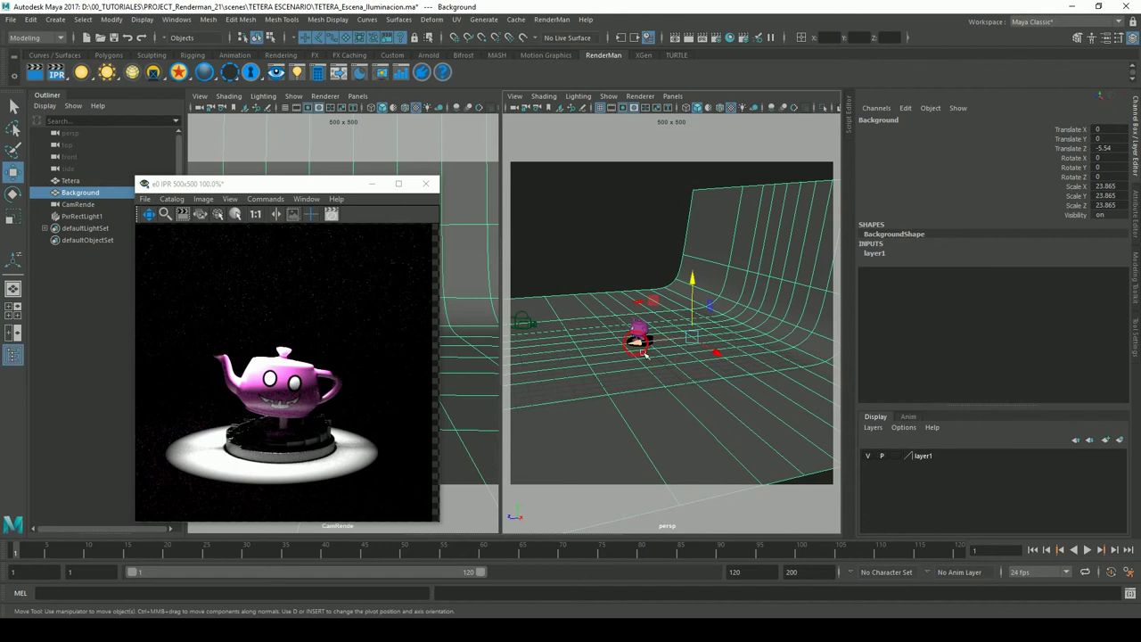
{"action": "middle_click_drag", "start_coordinate": [644, 352], "coordinate": [549, 370]}
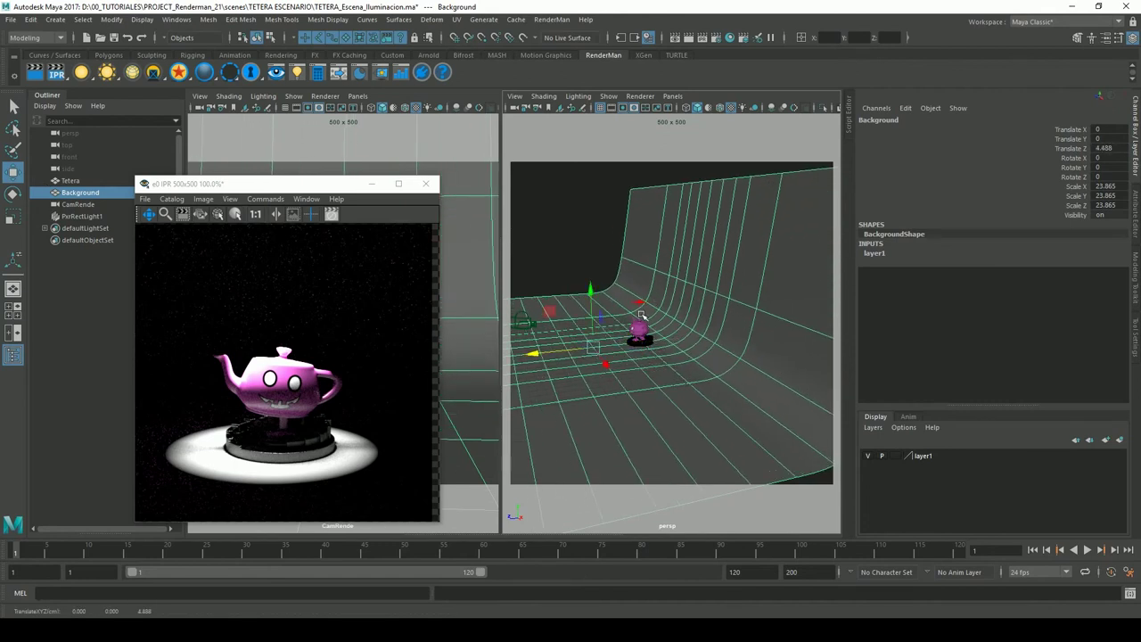
{"action": "left_click", "coordinate": [640, 311]}
{"action": "mouse_move", "coordinate": [682, 300]}
{"action": "left_mouse_down"}
{"action": "mouse_move", "coordinate": [738, 303]}
{"action": "mouse_move", "coordinate": [716, 301]}
{"action": "left_mouse_up"}
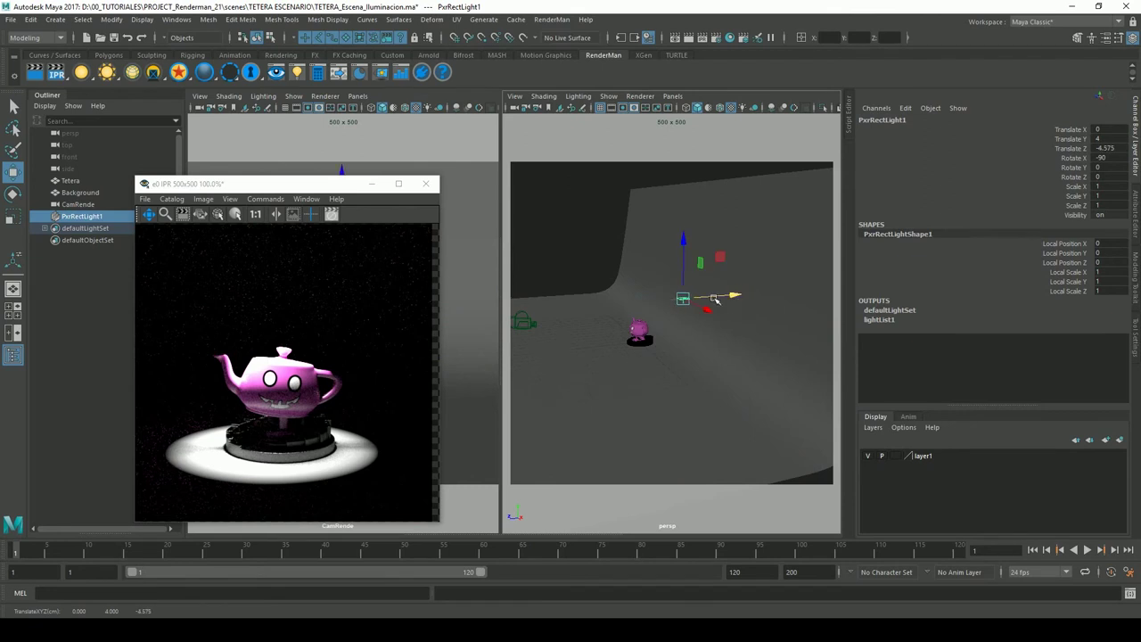
Set PxrRectLight1's Profile Scale to 0.461 and bring up the IES Profile file browser
{"action": "mouse_move", "coordinate": [636, 301]}
{"action": "left_mouse_down", "text": "alt"}
{"action": "mouse_move", "coordinate": [693, 364]}
{"action": "mouse_move", "coordinate": [711, 363]}
{"action": "left_mouse_up", "text": "alt"}
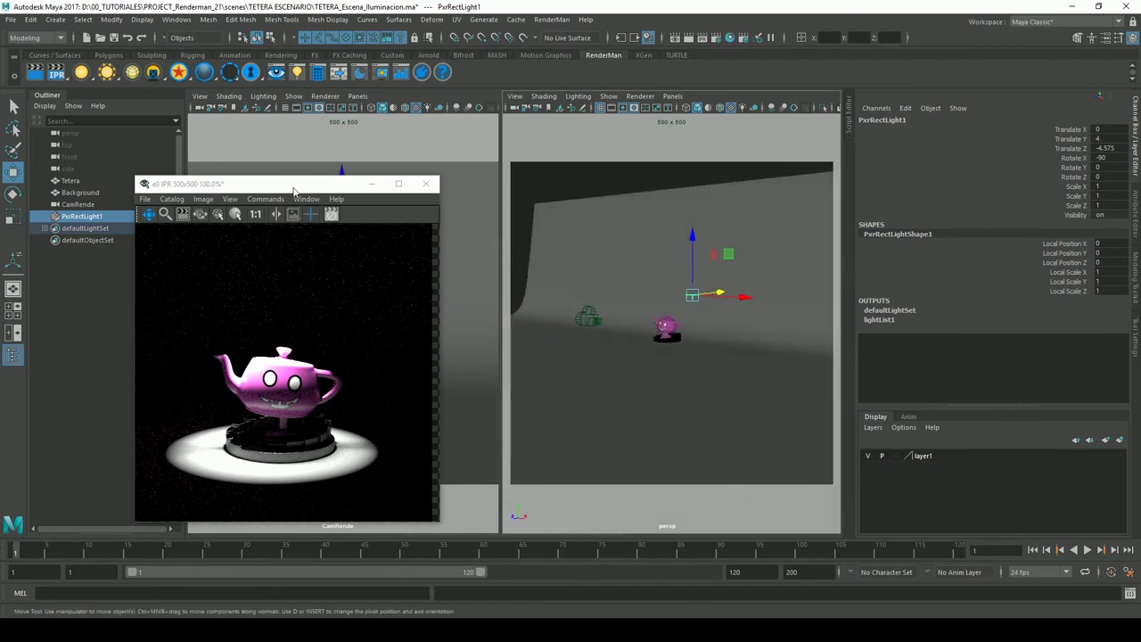
{"action": "left_click_drag", "start_coordinate": [294, 192], "coordinate": [765, 203]}
{"action": "mouse_move", "coordinate": [426, 268]}
{"action": "left_mouse_down", "text": "alt"}
{"action": "mouse_move", "coordinate": [449, 252]}
{"action": "mouse_move", "coordinate": [432, 254]}
{"action": "left_mouse_up", "text": "alt"}
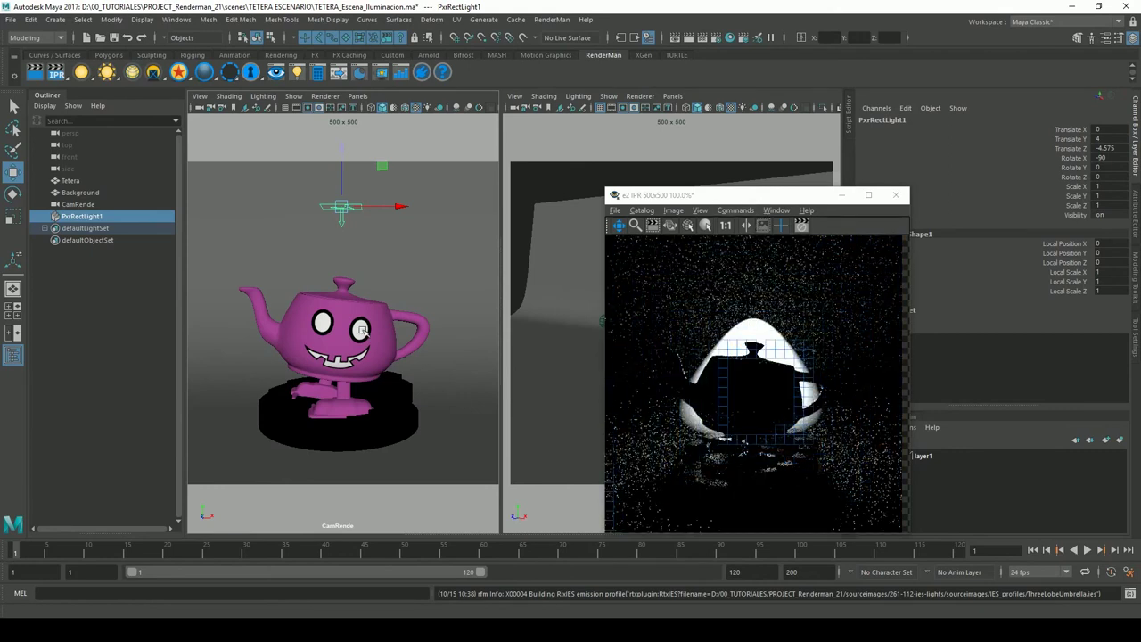
{"action": "left_click_drag", "start_coordinate": [703, 204], "coordinate": [462, 228]}
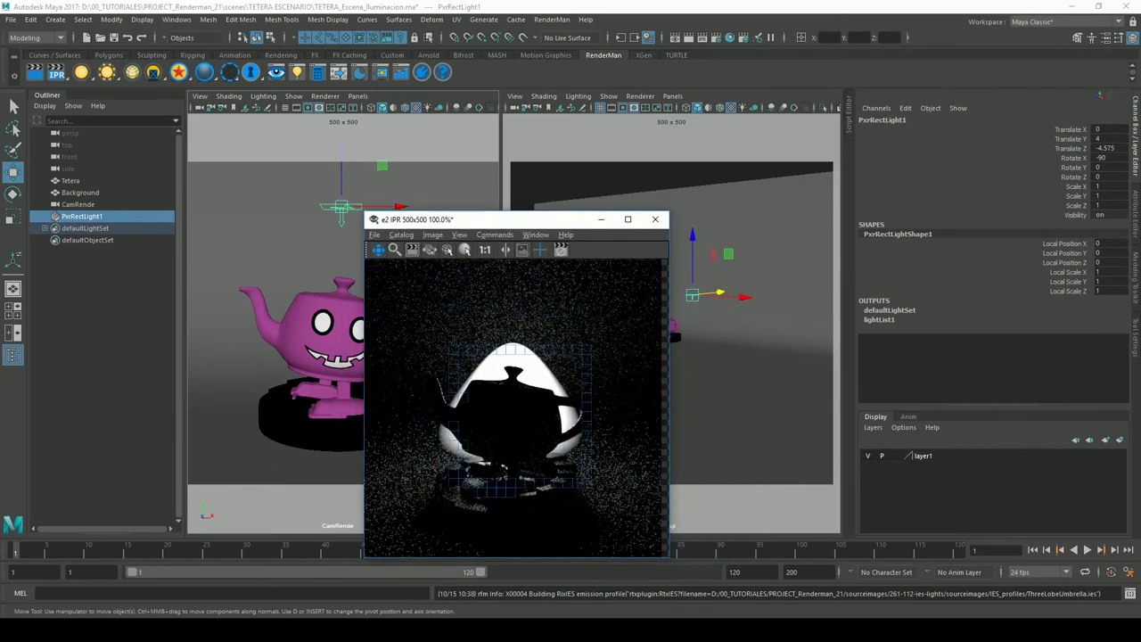
{"action": "left_click", "coordinate": [1135, 214]}
{"action": "left_click_drag", "start_coordinate": [1048, 368], "coordinate": [1033, 366]}
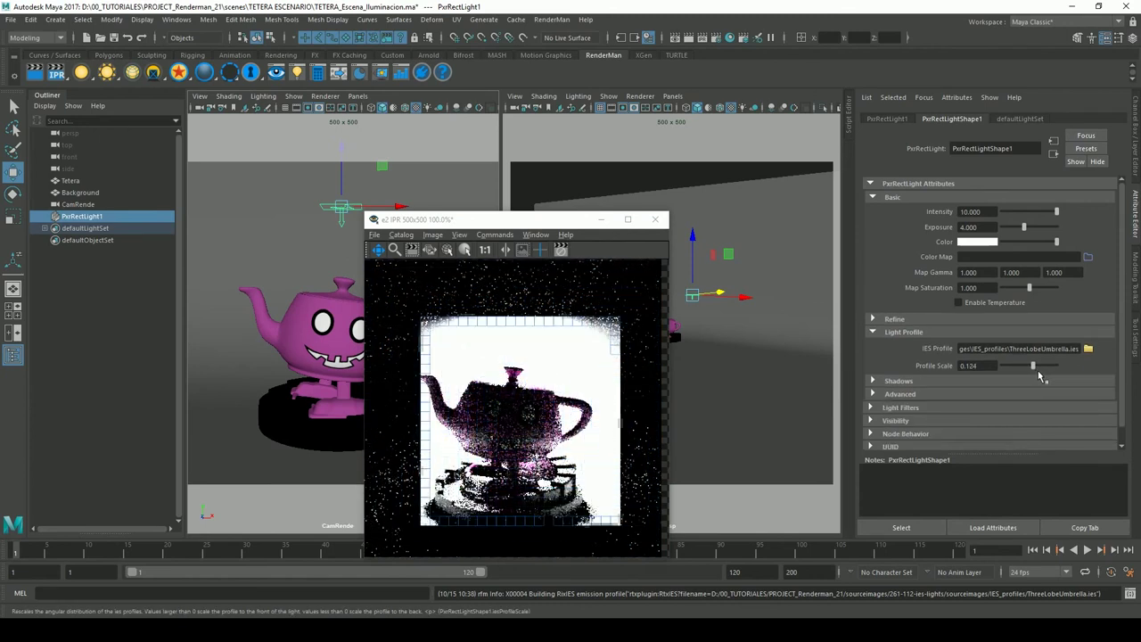
{"action": "left_click_drag", "start_coordinate": [1039, 376], "coordinate": [1049, 378]}
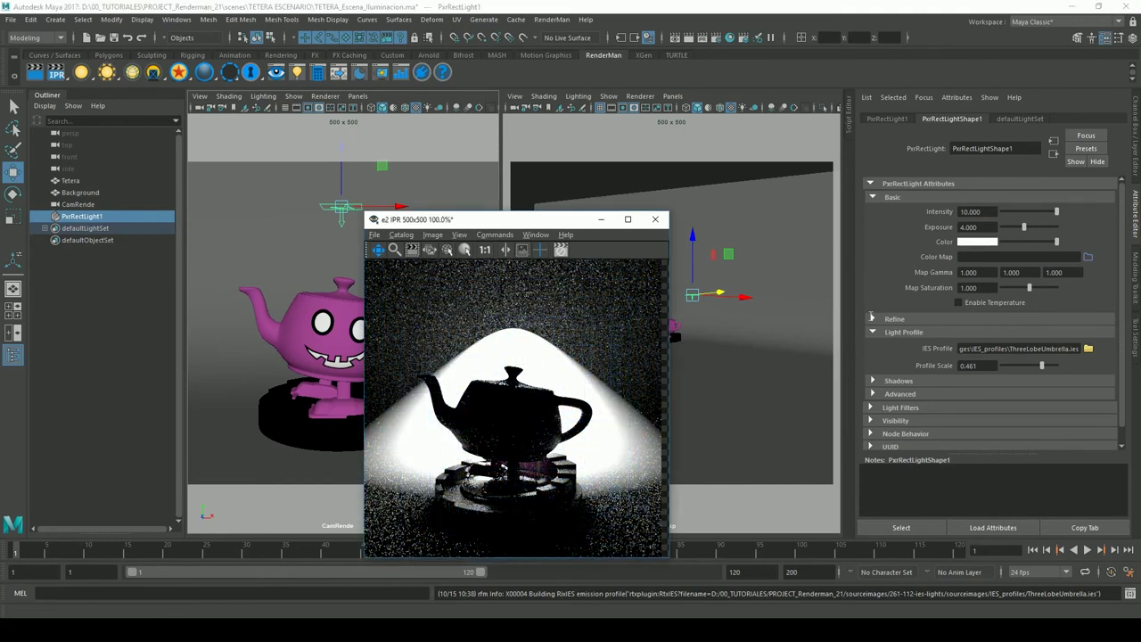
{"action": "left_click", "coordinate": [1088, 348]}
{"action": "left_click_drag", "start_coordinate": [539, 224], "coordinate": [332, 172]}
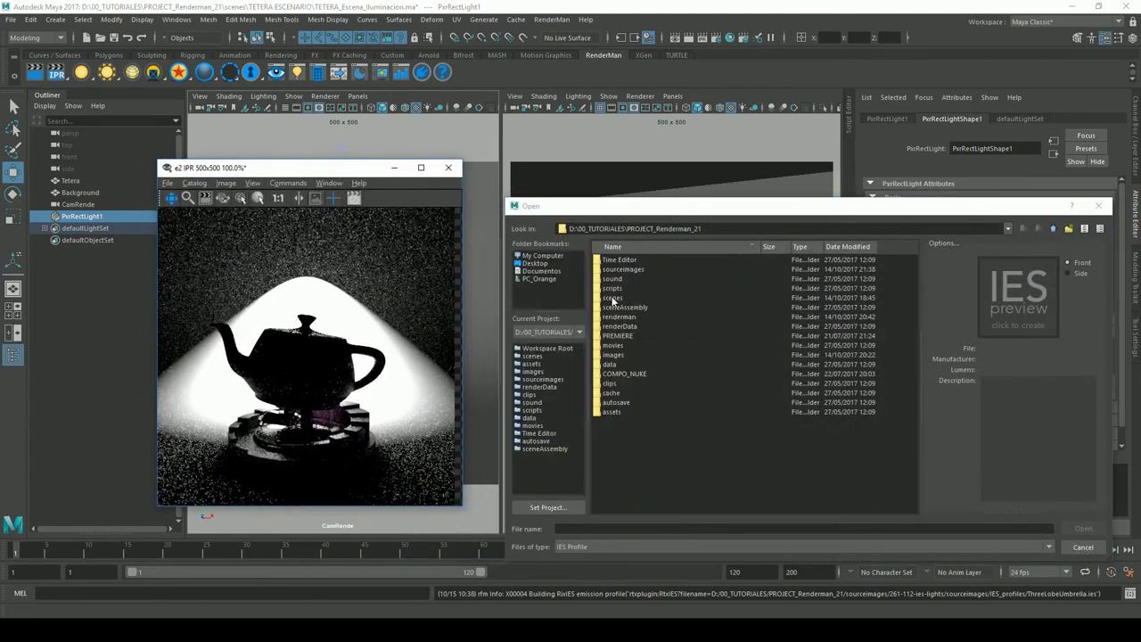
Browse the Open dialog to sourceimages > ies_profiles > IES_profiles
{"action": "double_click", "coordinate": [621, 270]}
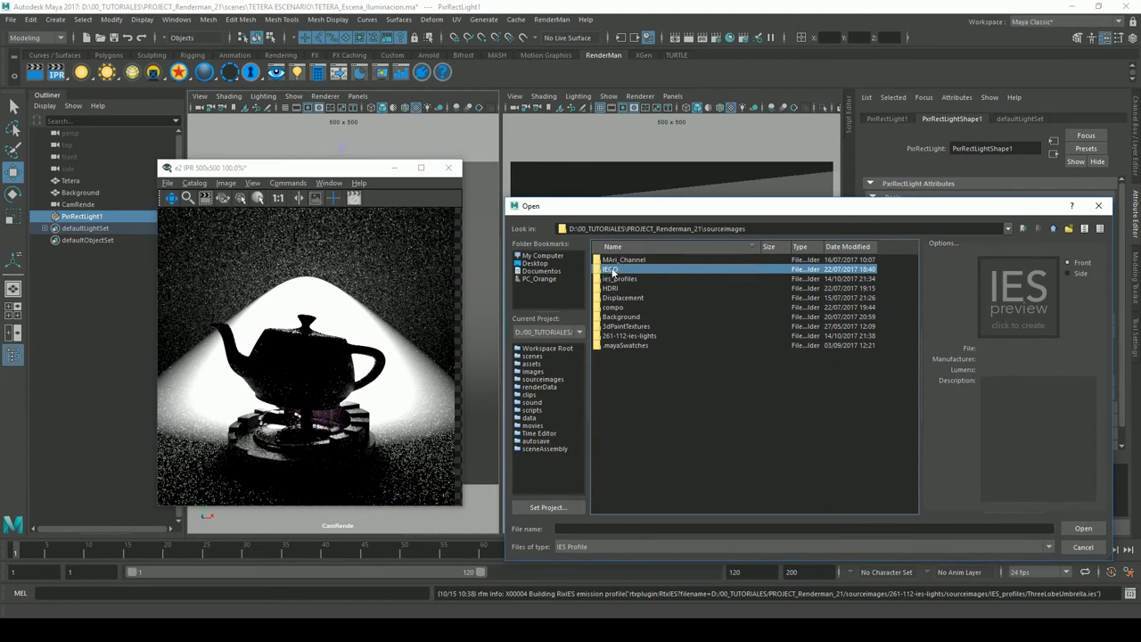
{"action": "double_click", "coordinate": [612, 270]}
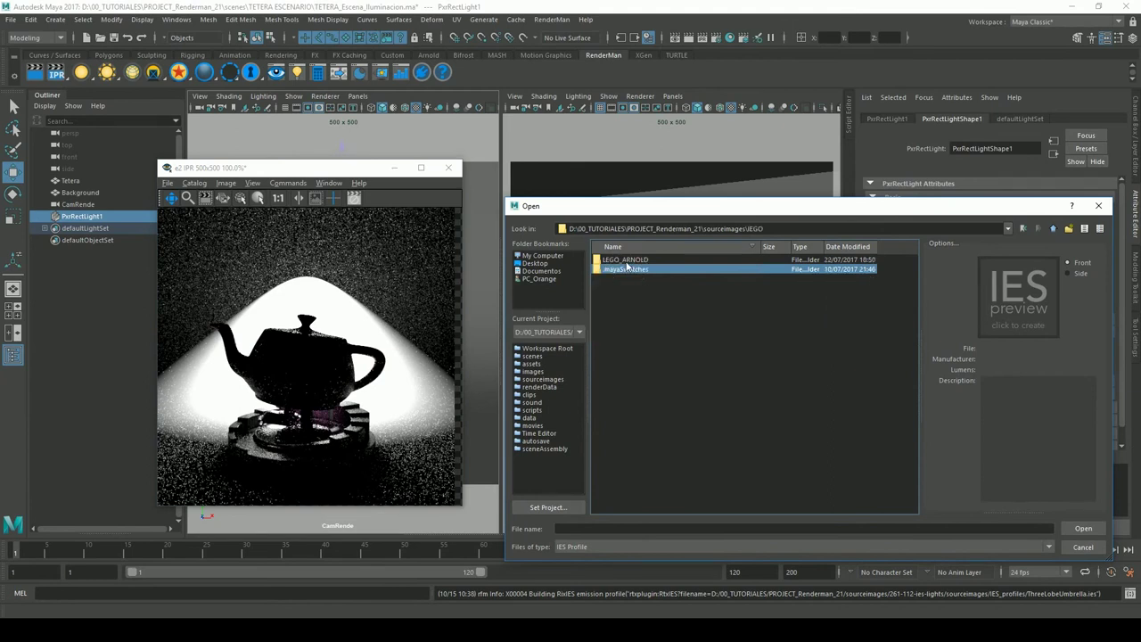
{"action": "double_click", "coordinate": [626, 260]}
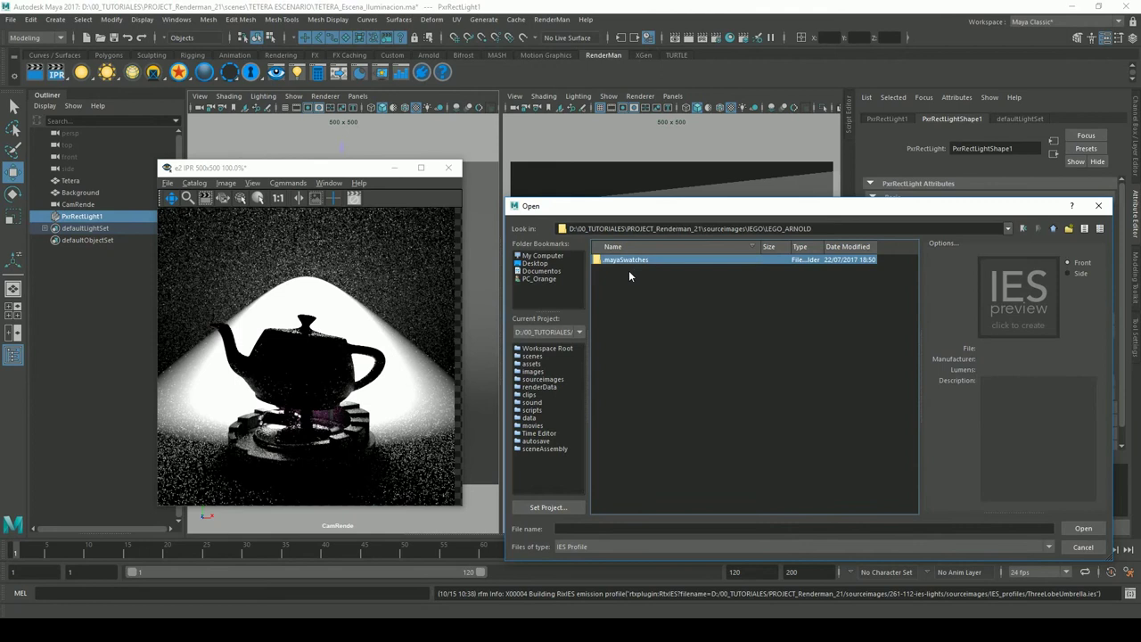
{"action": "left_click", "coordinate": [1053, 228]}
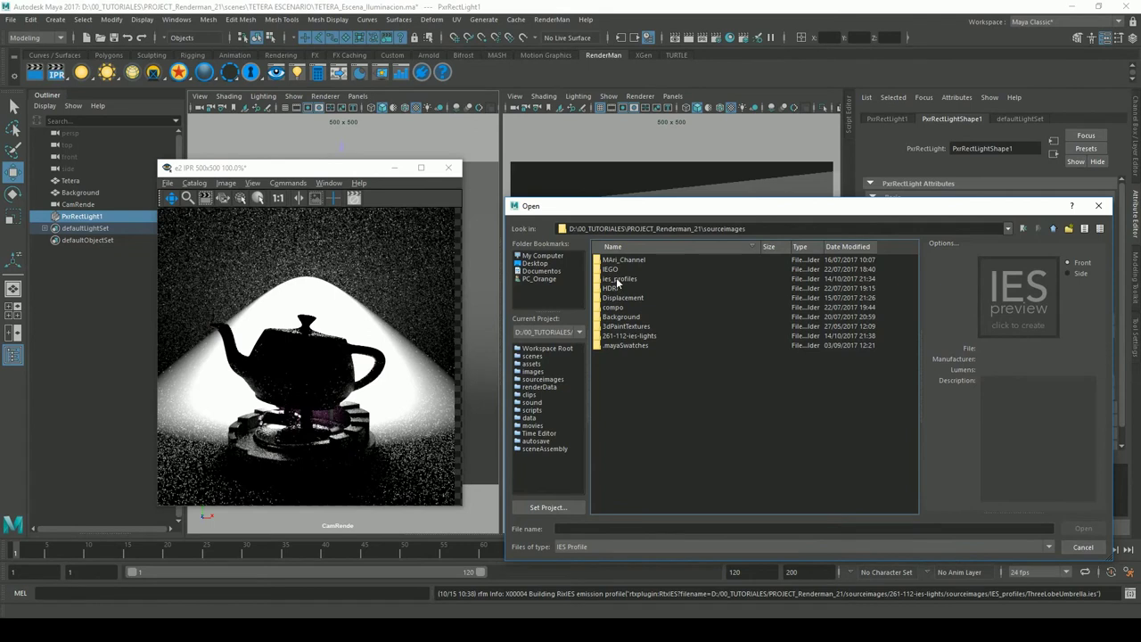
{"action": "double_click", "coordinate": [618, 280]}
{"action": "double_click", "coordinate": [621, 261]}
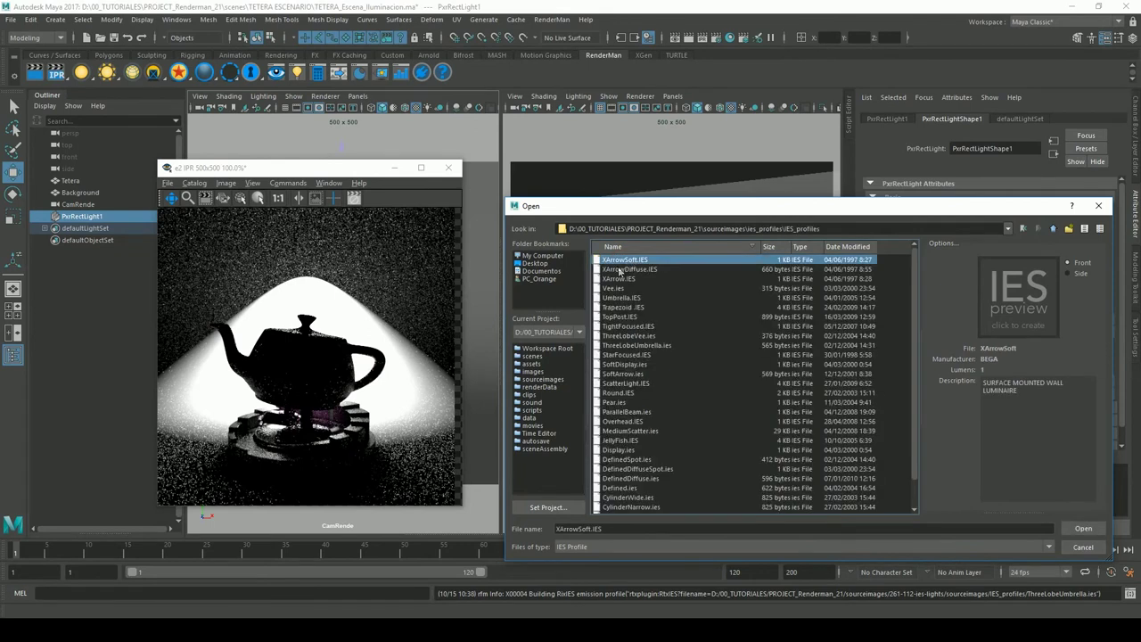
Load ThreeLobeVee.ies, set Profile Scale to 0.258, and reopen the IES browser
{"action": "left_click", "coordinate": [625, 338]}
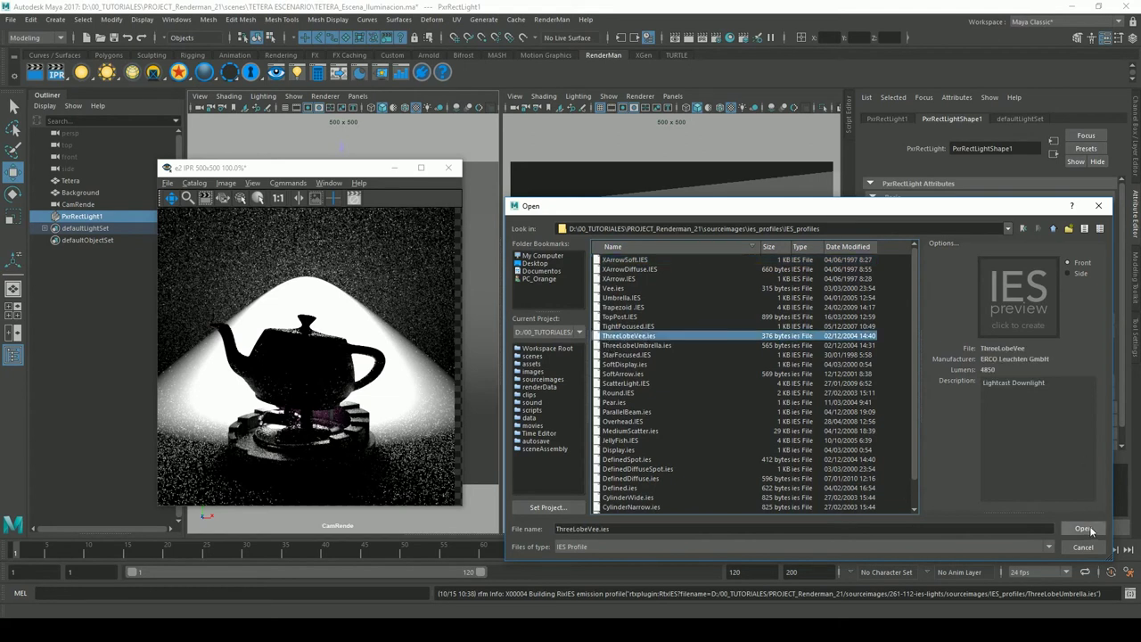
{"action": "left_click", "coordinate": [1086, 528]}
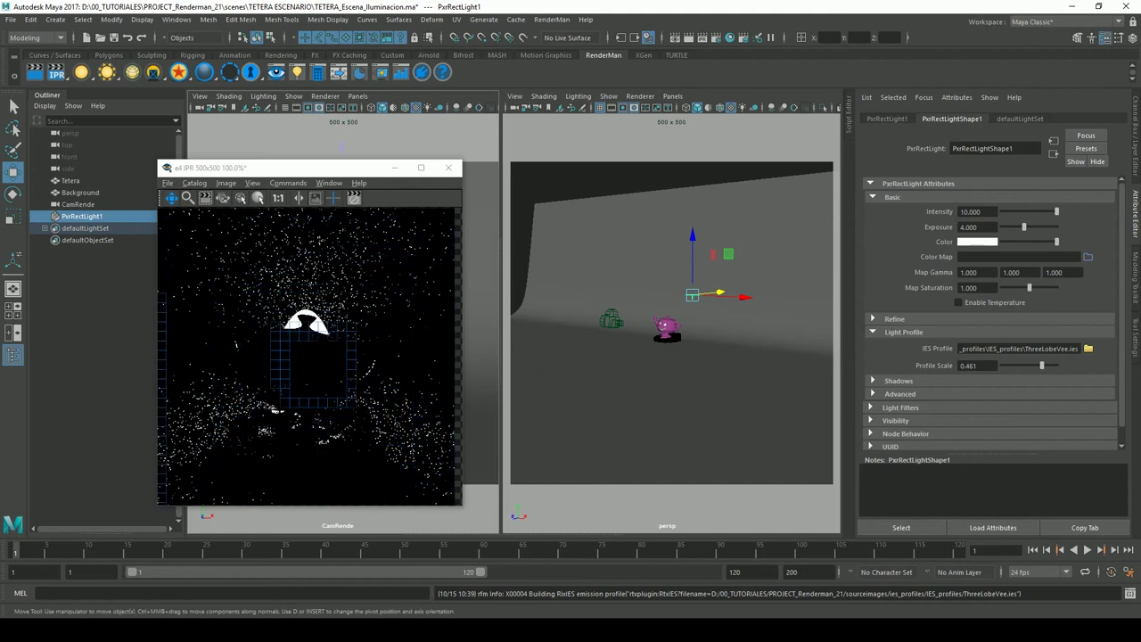
{"action": "left_click_drag", "start_coordinate": [1042, 365], "coordinate": [1041, 372]}
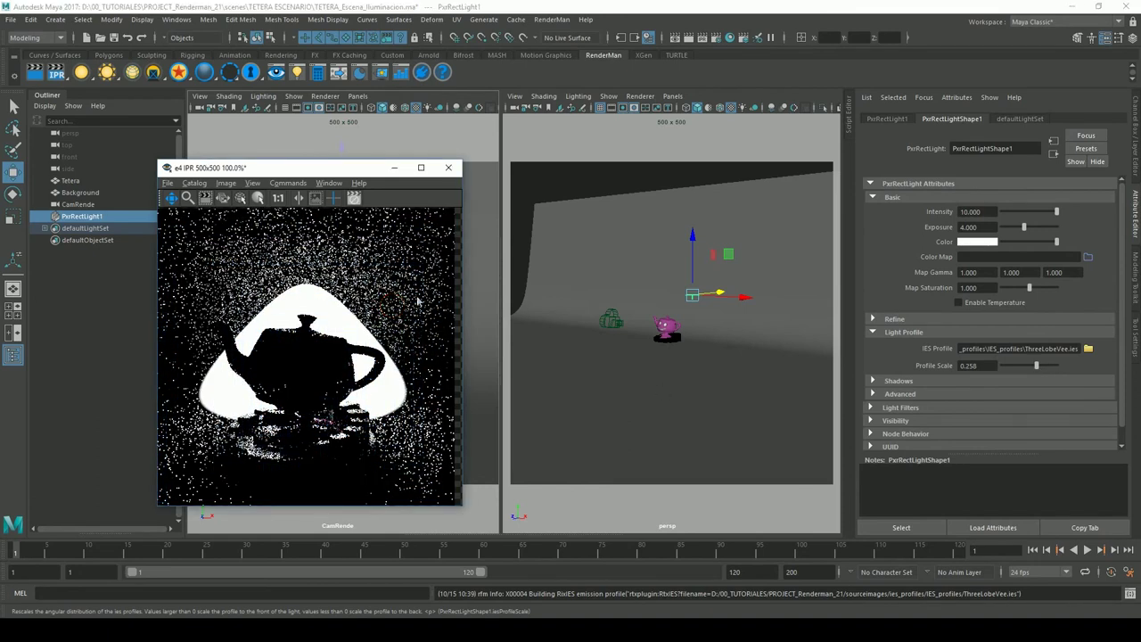
{"action": "left_click", "coordinate": [1088, 349]}
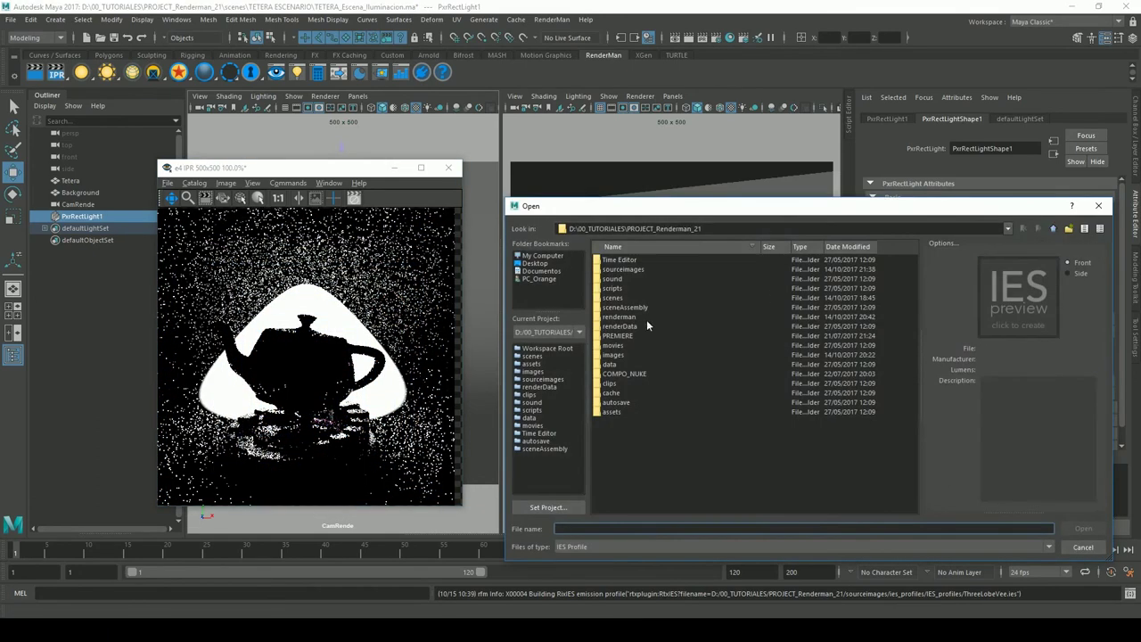
Load JellyFish.IES from sourceimages > 261-112-ies-lights > sourceimages > IES_profiles onto the light
{"action": "double_click", "coordinate": [633, 270]}
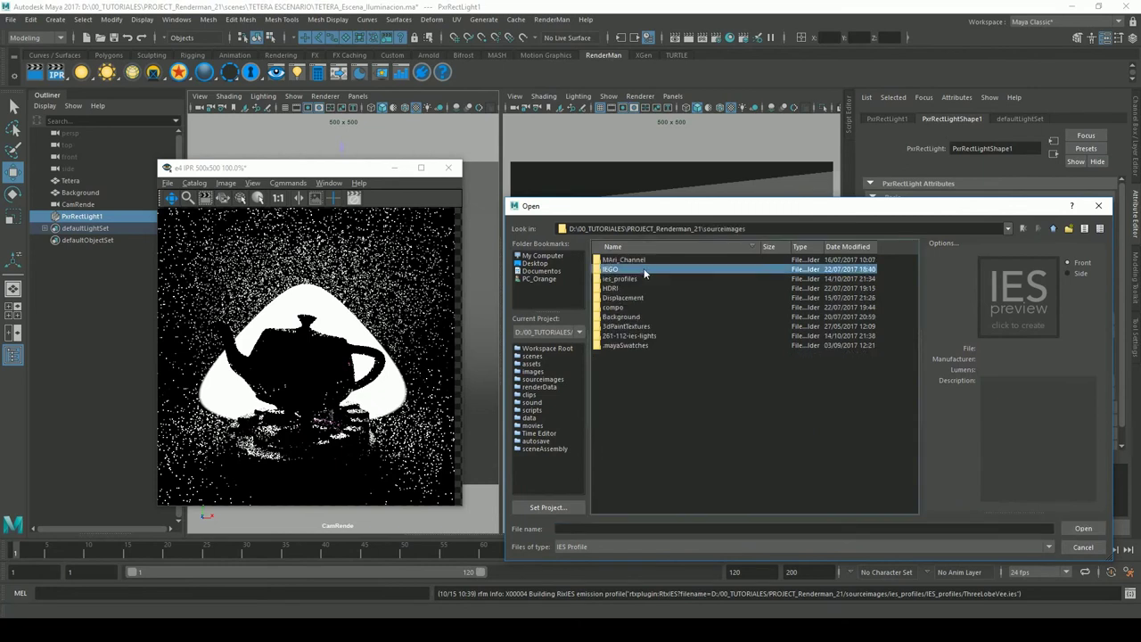
{"action": "double_click", "coordinate": [622, 336]}
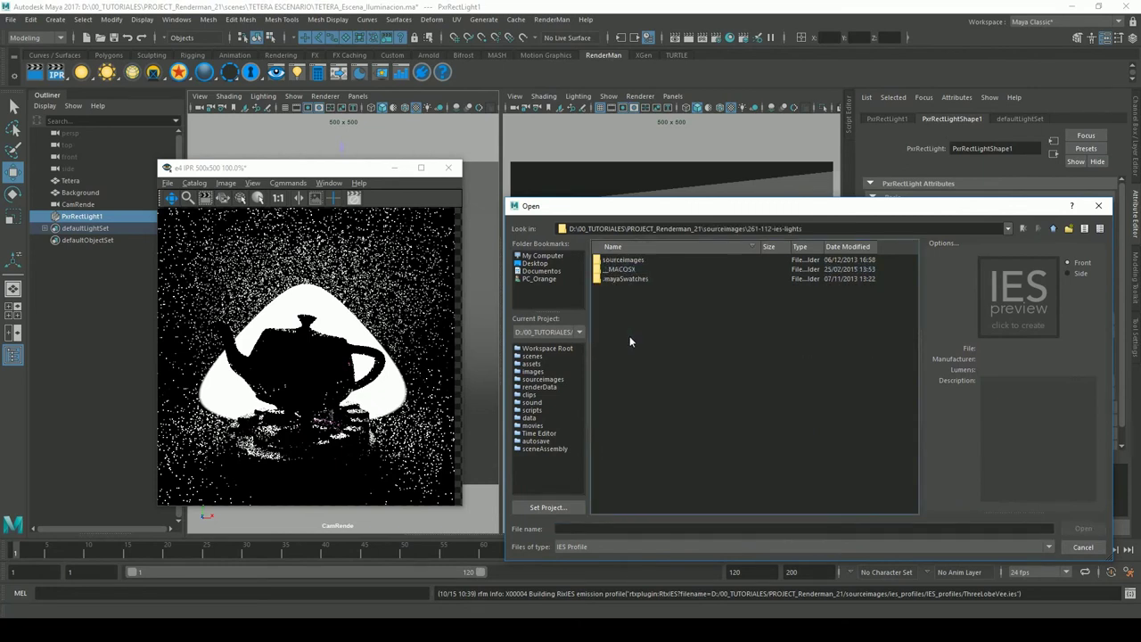
{"action": "double_click", "coordinate": [630, 260]}
{"action": "double_click", "coordinate": [640, 259]}
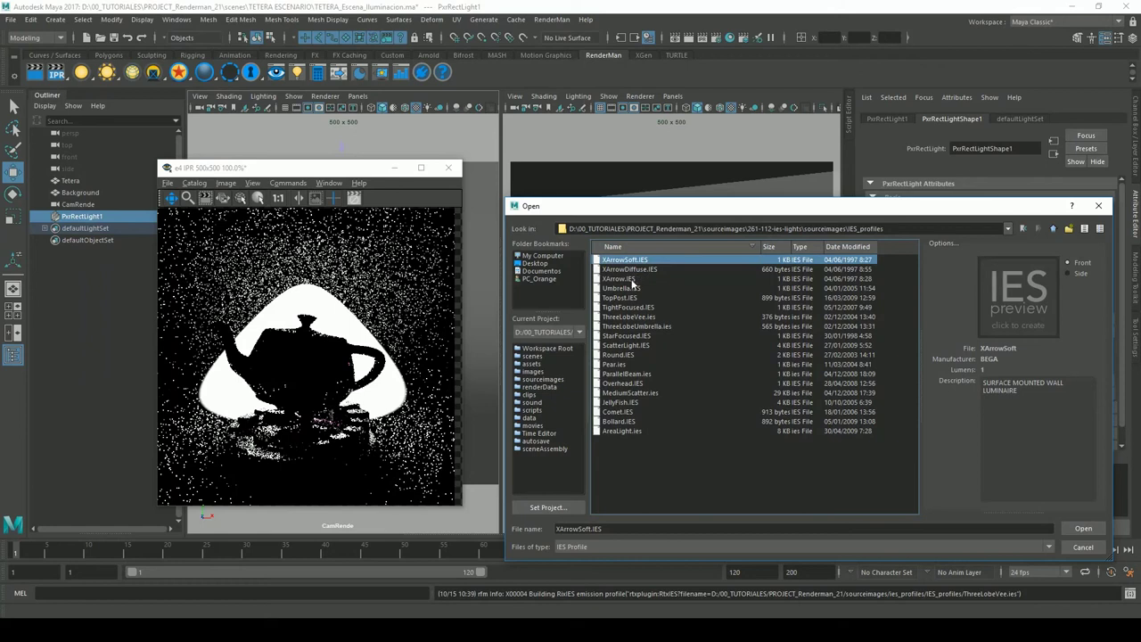
{"action": "left_click", "coordinate": [616, 404]}
{"action": "left_click", "coordinate": [1083, 528]}
{"action": "left_click_drag", "start_coordinate": [346, 176], "coordinate": [654, 188]}
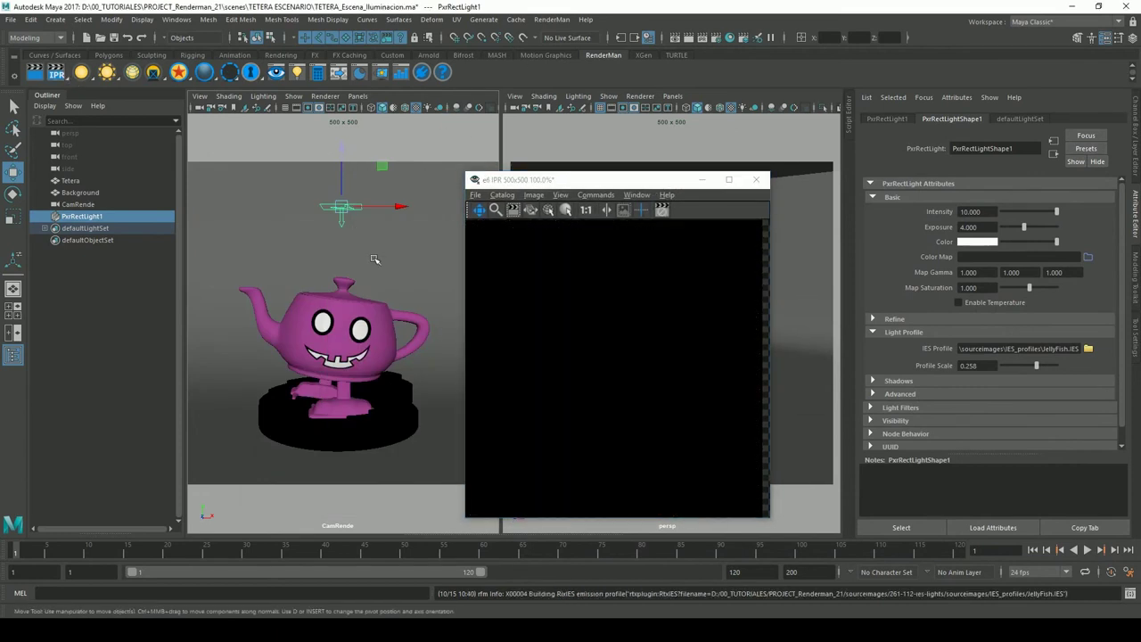
Nudge the light's Profile Scale slider slightly lower
{"action": "left_click_drag", "start_coordinate": [659, 185], "coordinate": [625, 188]}
{"action": "left_click_drag", "start_coordinate": [1036, 365], "coordinate": [1052, 375]}
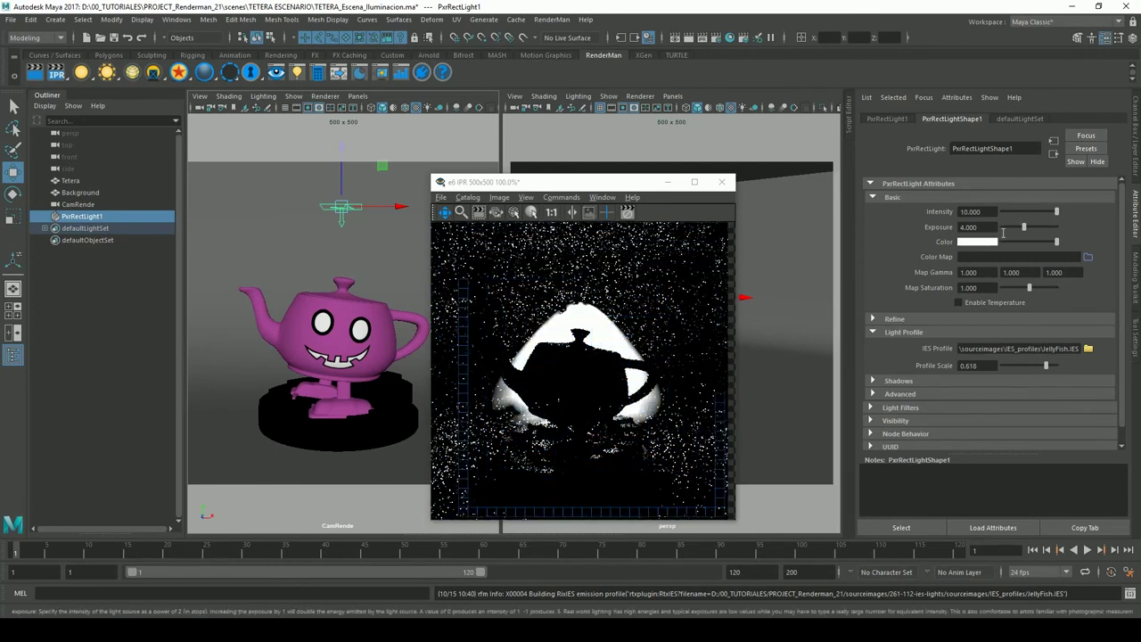
{"action": "left_click", "coordinate": [1048, 367]}
{"action": "left_click_drag", "start_coordinate": [1050, 375], "coordinate": [1052, 373]}
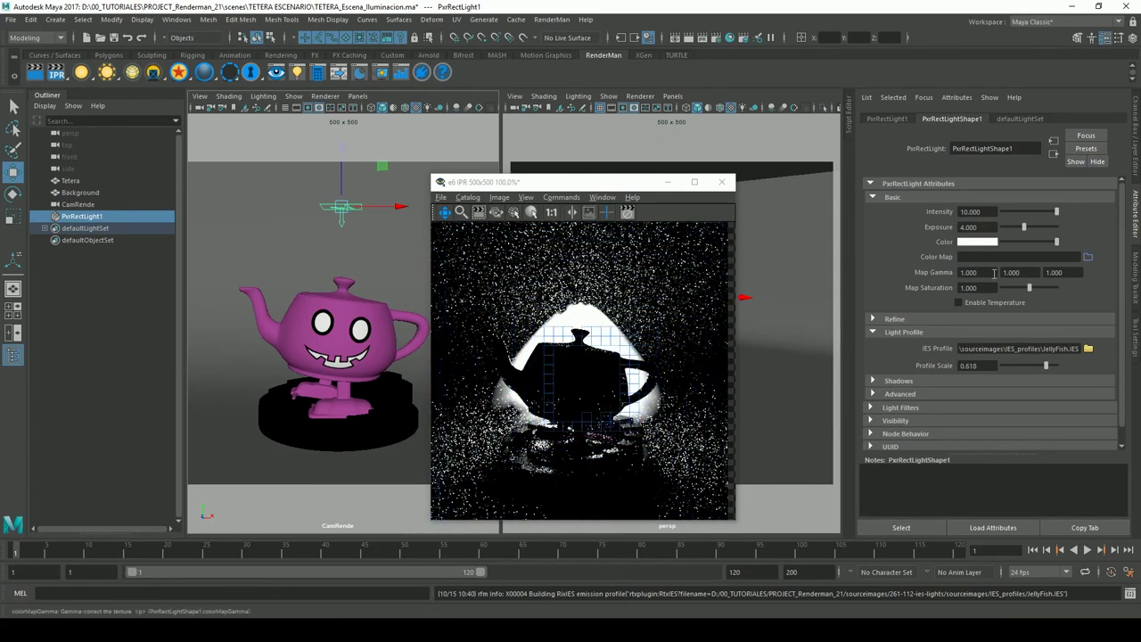
Set the light's Exposure to 1 and Intensity to 5, then lower Intensity to 2
{"action": "left_click", "coordinate": [972, 227]}
{"action": "type", "text": "1"}
{"action": "key", "text": "Return"}
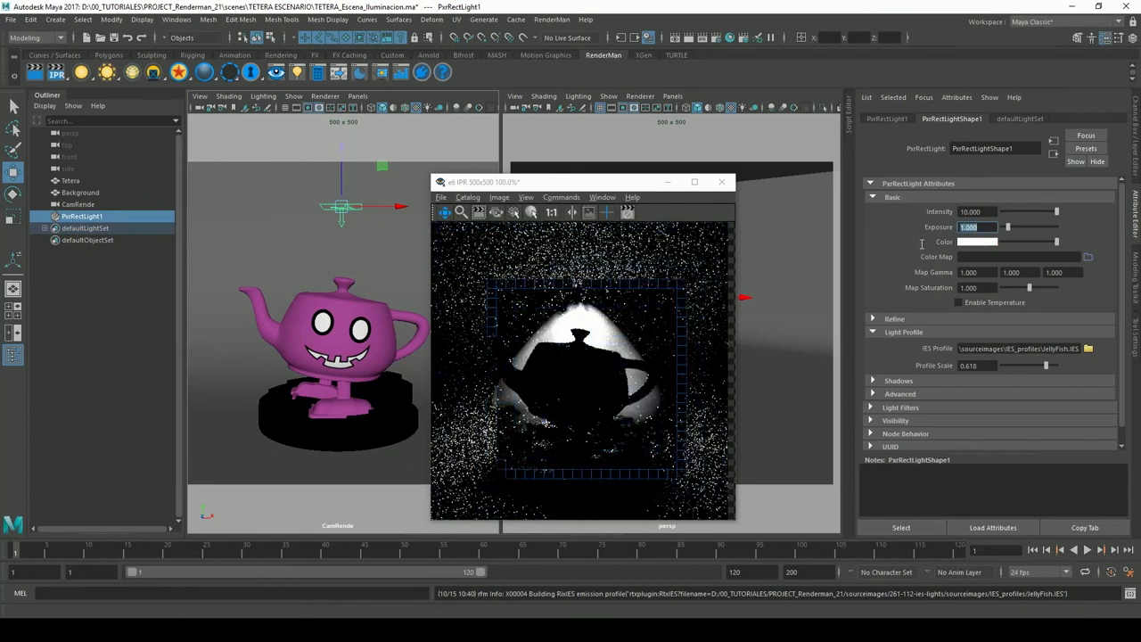
{"action": "left_click", "coordinate": [970, 211]}
{"action": "type", "text": "5"}
{"action": "key", "text": "Return"}
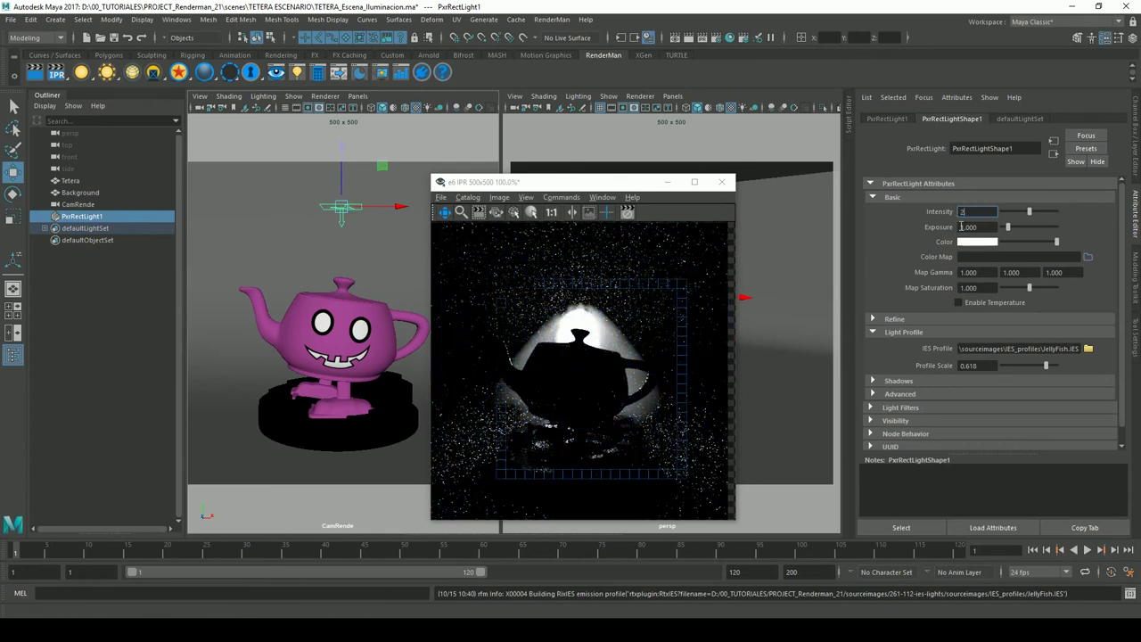
{"action": "type", "text": "2"}
{"action": "key", "text": "Return"}
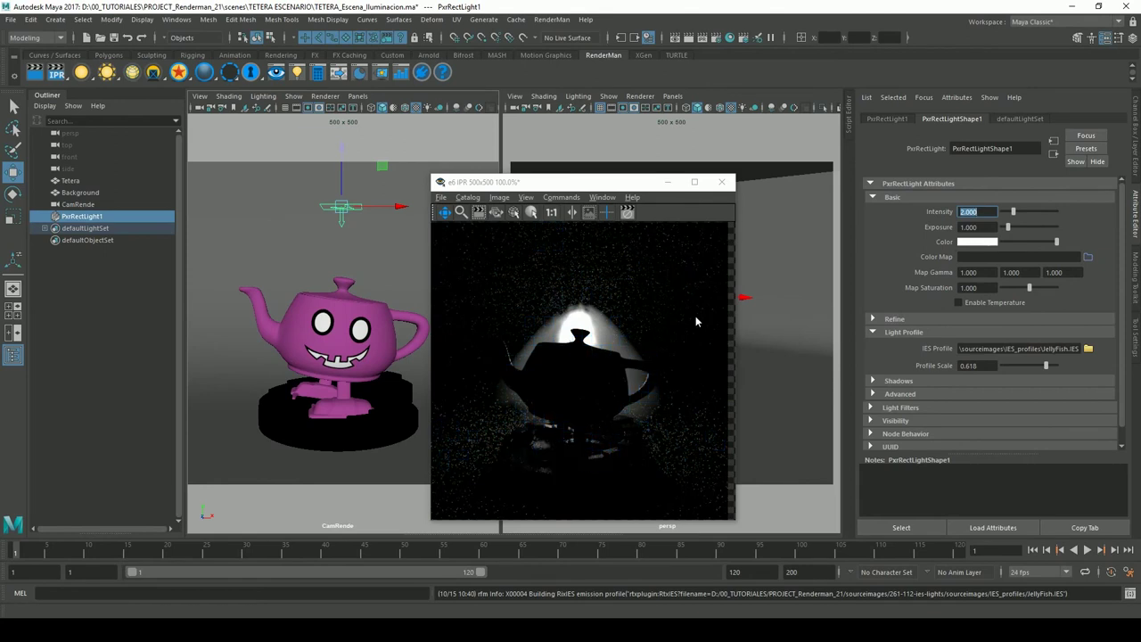
Set the light's Profile Scale to 0.5
{"action": "left_click", "coordinate": [985, 366]}
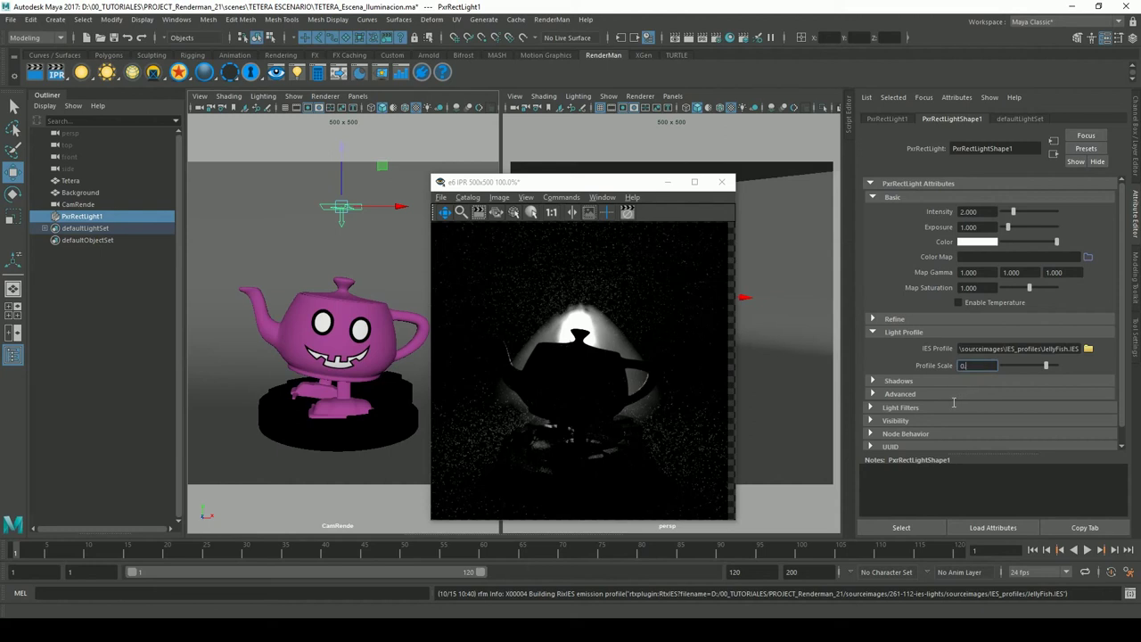
{"action": "type", "text": "5"}
{"action": "key", "text": "Return"}
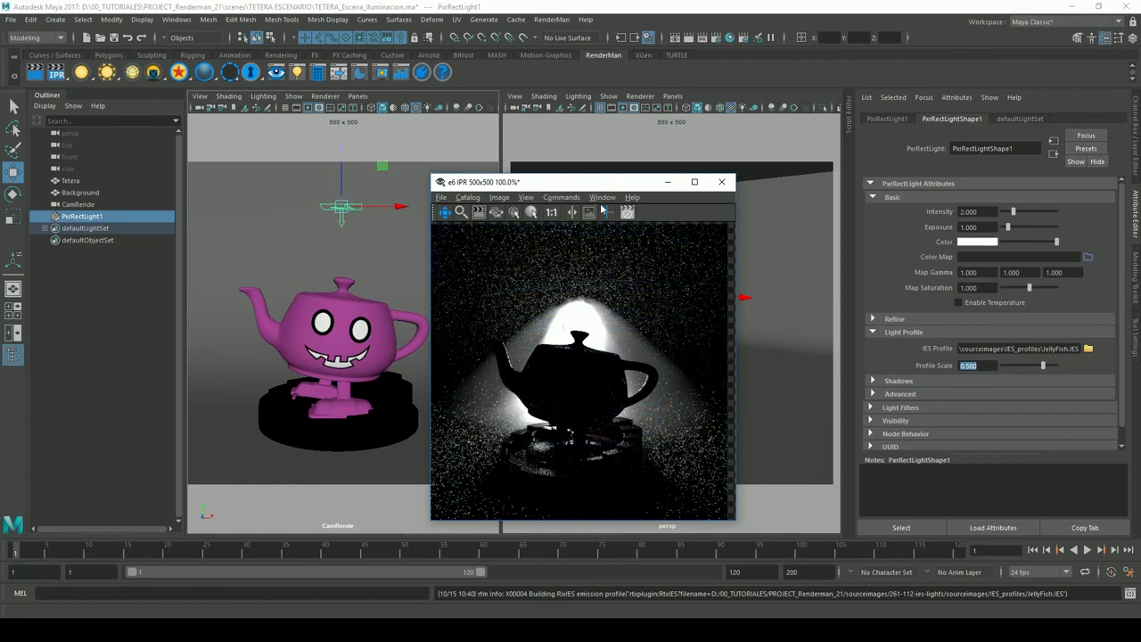
{"action": "left_click_drag", "start_coordinate": [610, 186], "coordinate": [395, 157]}
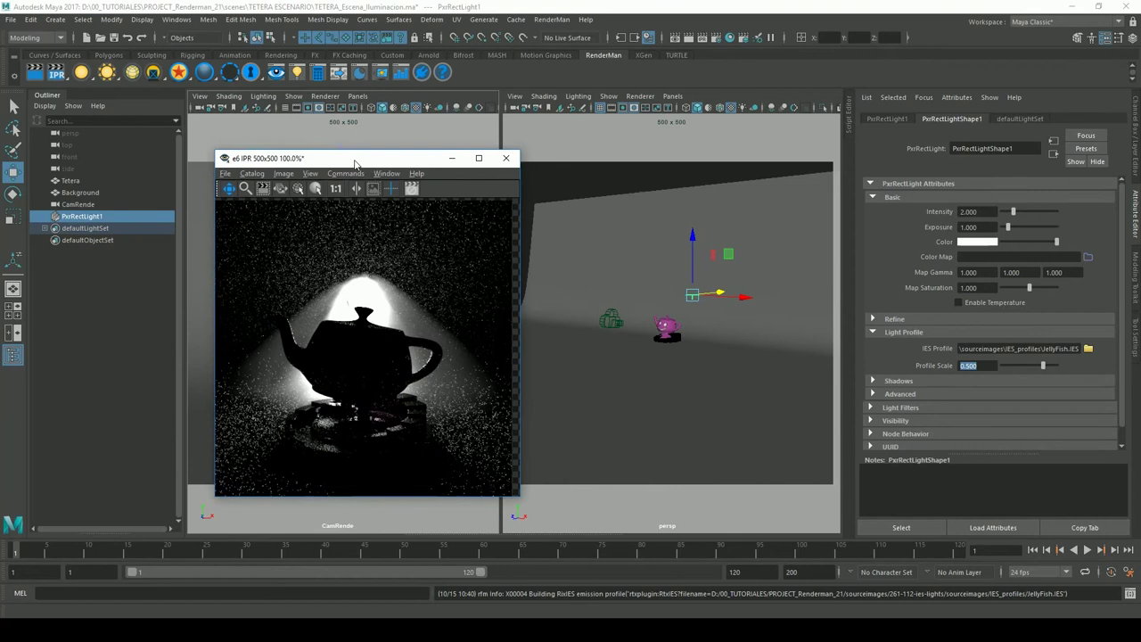
{"action": "left_click_drag", "start_coordinate": [357, 152], "coordinate": [350, 155]}
{"action": "left_click", "coordinate": [1045, 358]}
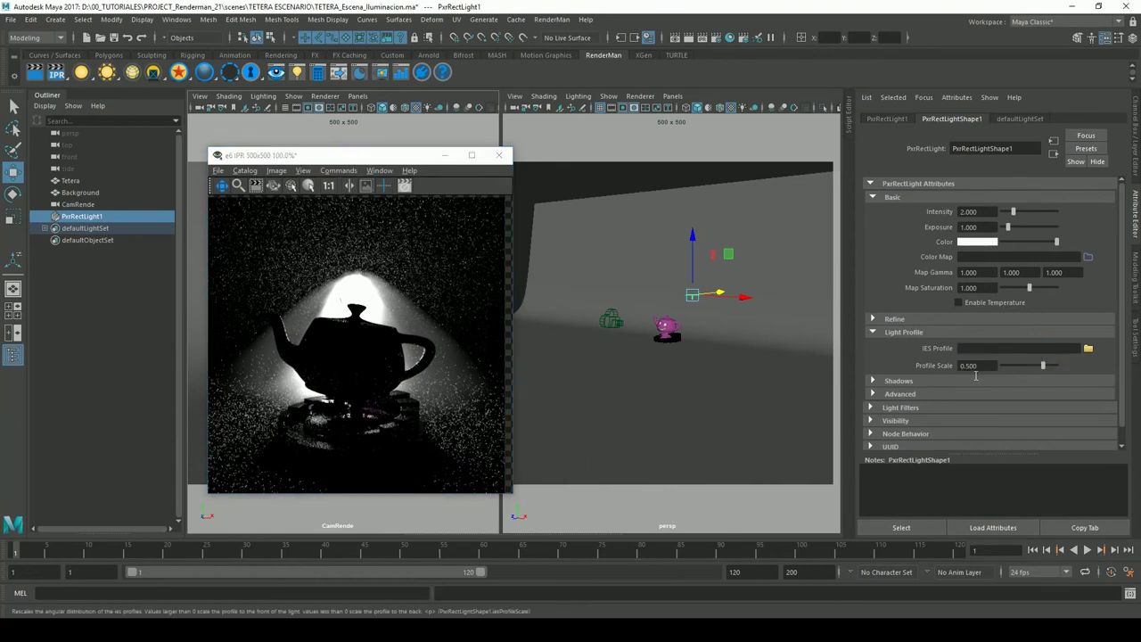
Delete the old PxrRectLight1 and create a new PxrRectLight from the RenderMan shelf
{"action": "left_click_drag", "start_coordinate": [356, 156], "coordinate": [338, 154]}
{"action": "left_click_drag", "start_coordinate": [736, 299], "coordinate": [683, 284], "text": "alt"}
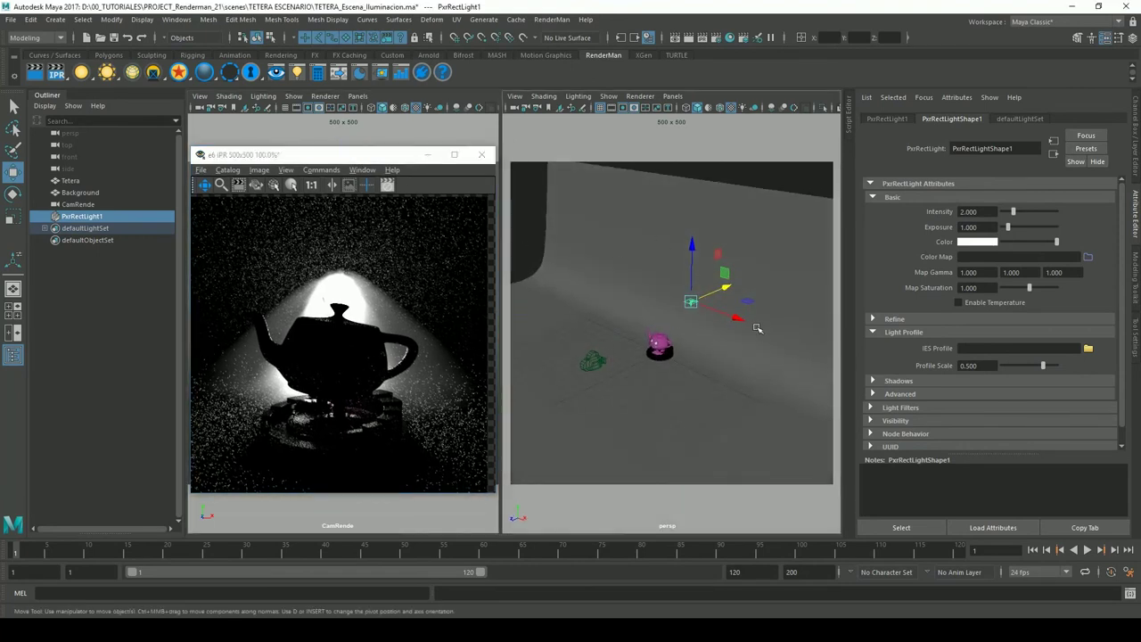
{"action": "key", "text": "Delete"}
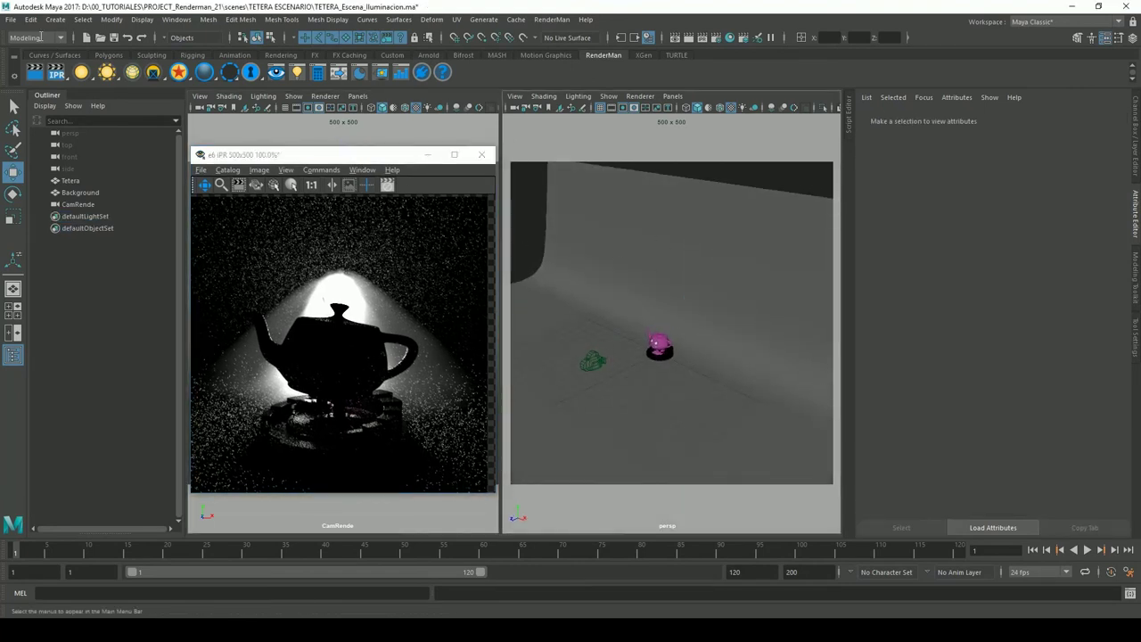
{"action": "left_click", "coordinate": [30, 19]}
{"action": "left_click", "coordinate": [65, 21]}
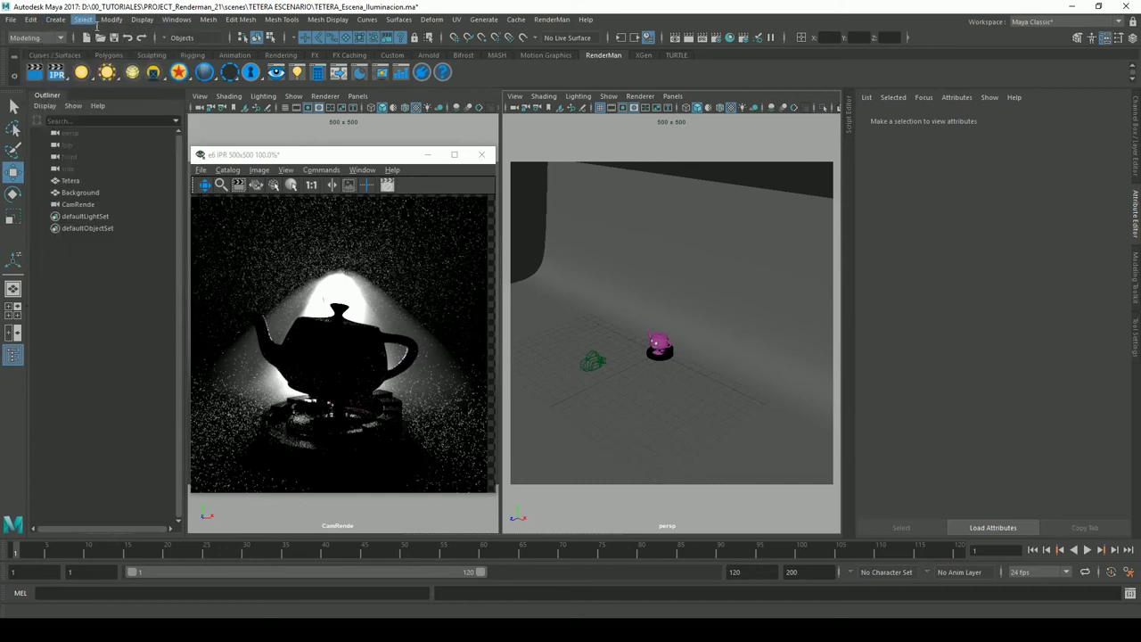
{"action": "right_click", "coordinate": [86, 79]}
{"action": "left_click", "coordinate": [114, 80]}
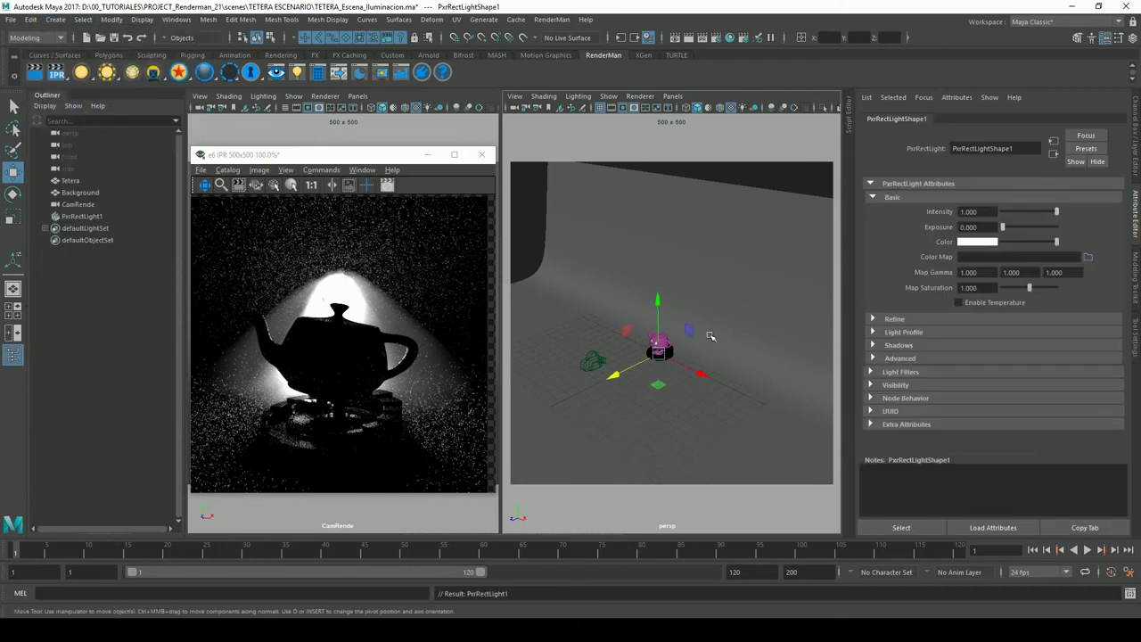
Raise the new rect light to Translate Y 4 above the teapot and frame the teapot frontally
{"action": "left_click", "coordinate": [780, 323]}
{"action": "left_click_drag", "start_coordinate": [593, 401], "coordinate": [662, 357], "text": "alt"}
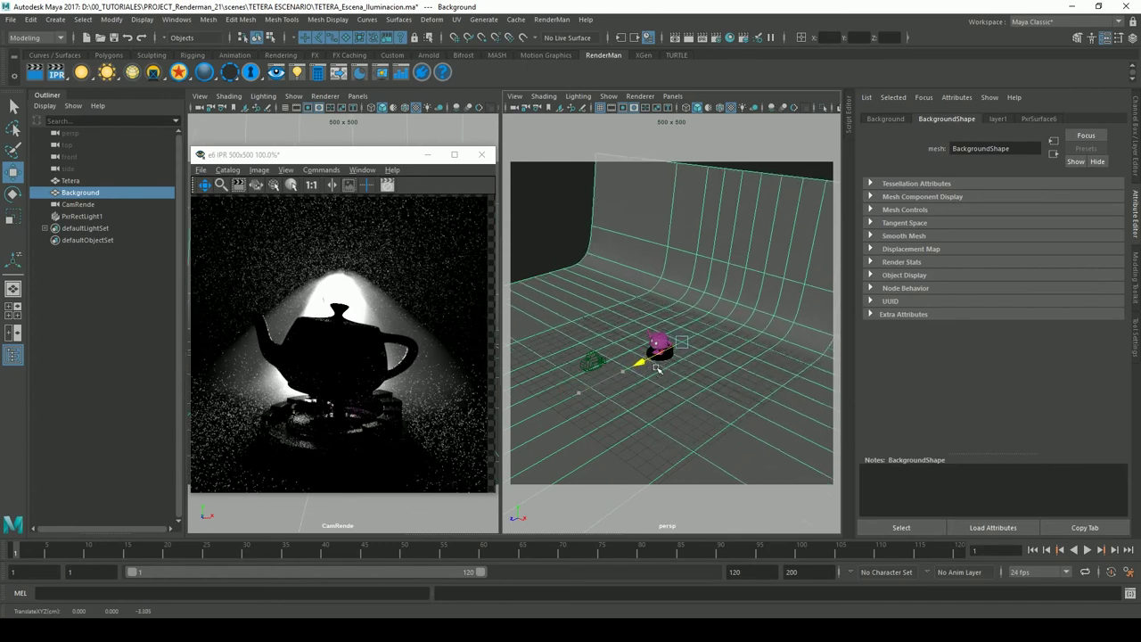
{"action": "left_click", "coordinate": [101, 217]}
{"action": "left_click_drag", "start_coordinate": [667, 309], "coordinate": [688, 259]}
{"action": "left_click", "coordinate": [1132, 165]}
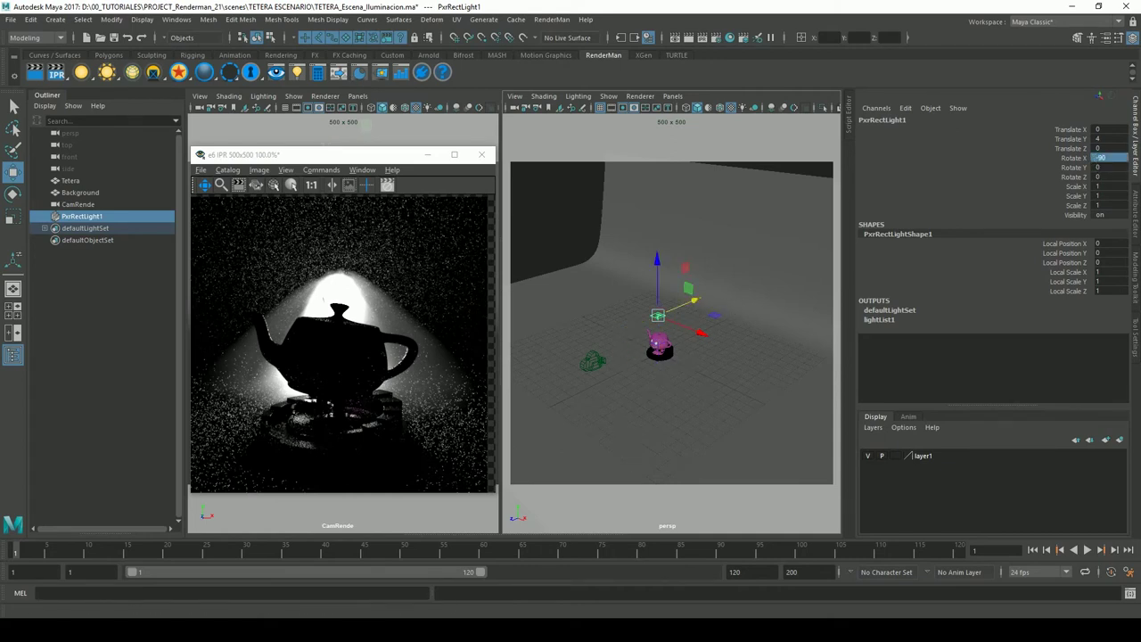
{"action": "left_click_drag", "start_coordinate": [384, 154], "coordinate": [664, 151]}
{"action": "left_click_drag", "start_coordinate": [383, 304], "coordinate": [339, 307], "text": "alt"}
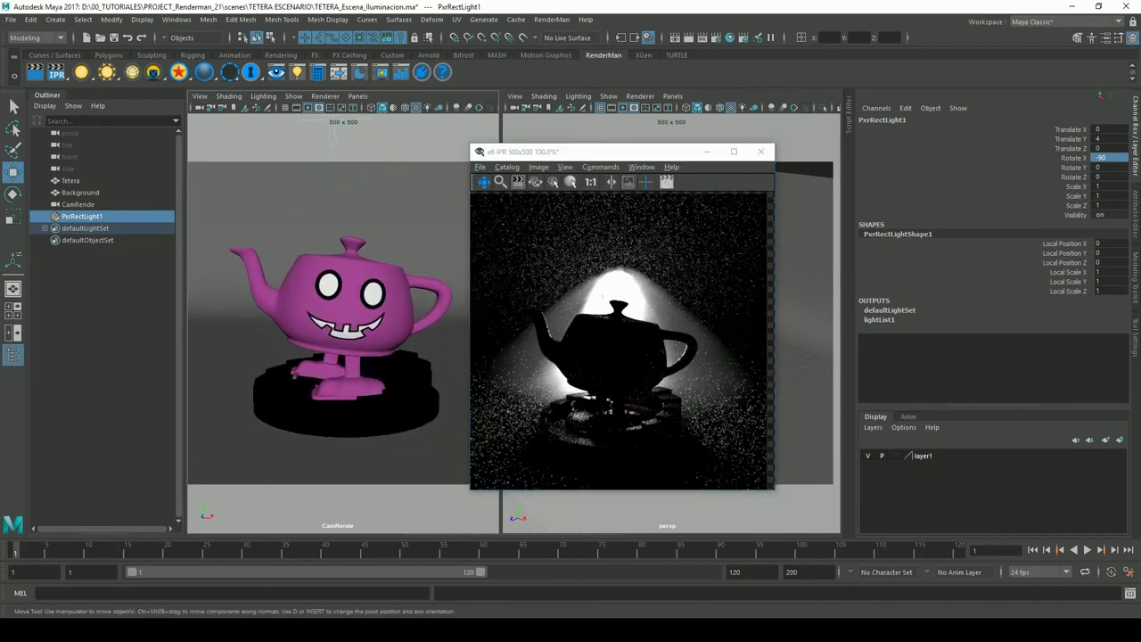
{"action": "left_click_drag", "start_coordinate": [586, 151], "coordinate": [304, 151]}
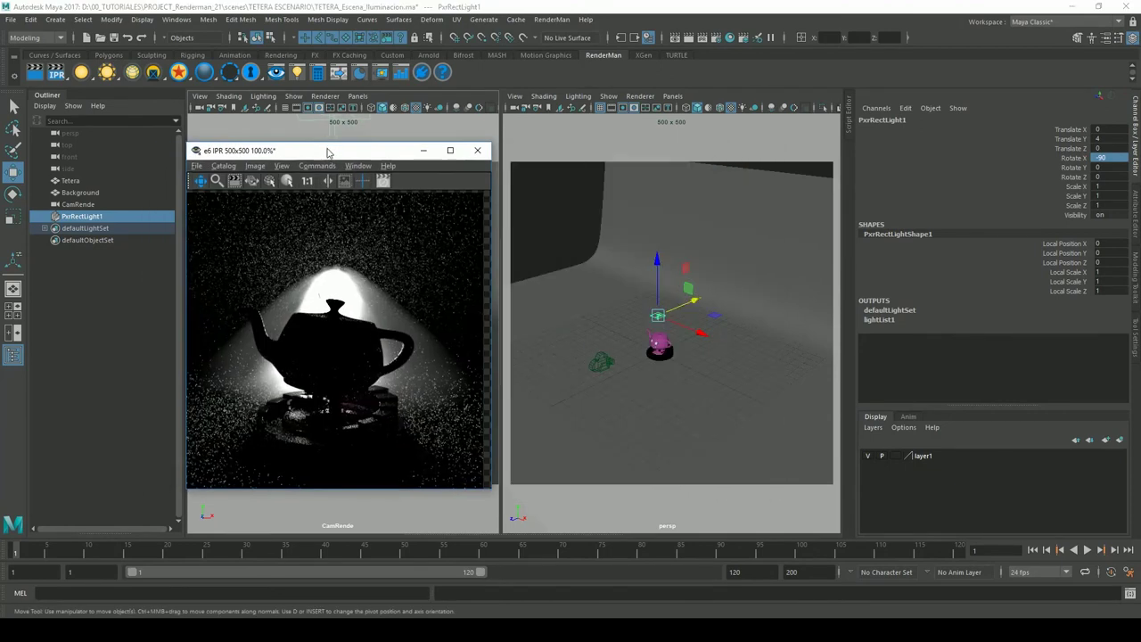
Restart the IPR render and give the rect light Intensity 10 and Exposure 3
{"action": "left_click", "coordinate": [56, 72]}
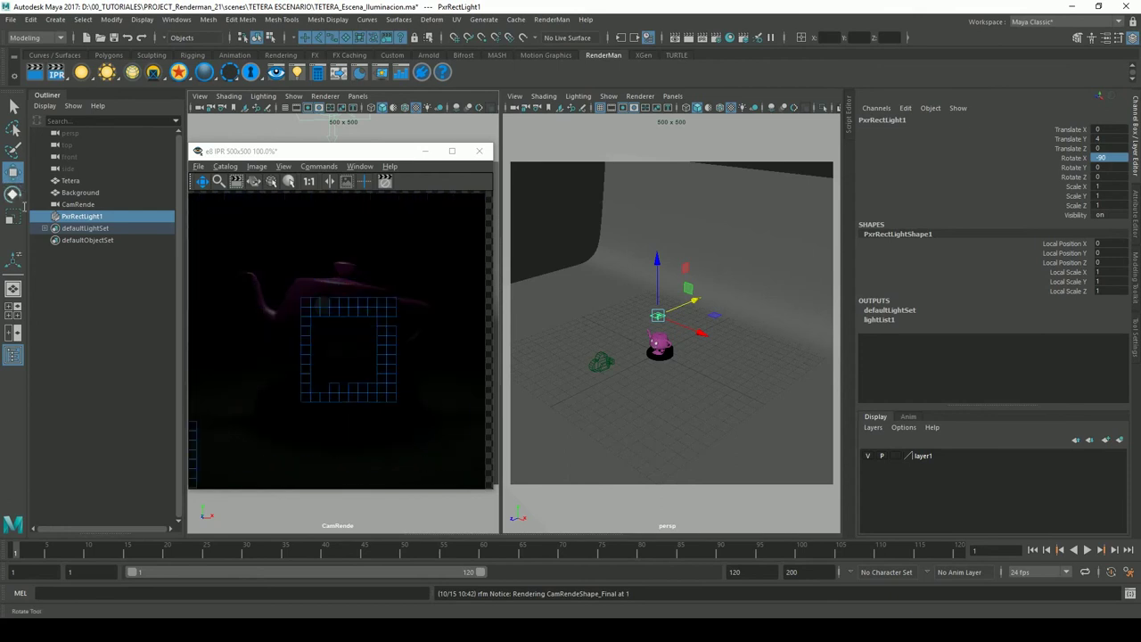
{"action": "left_click", "coordinate": [1130, 227]}
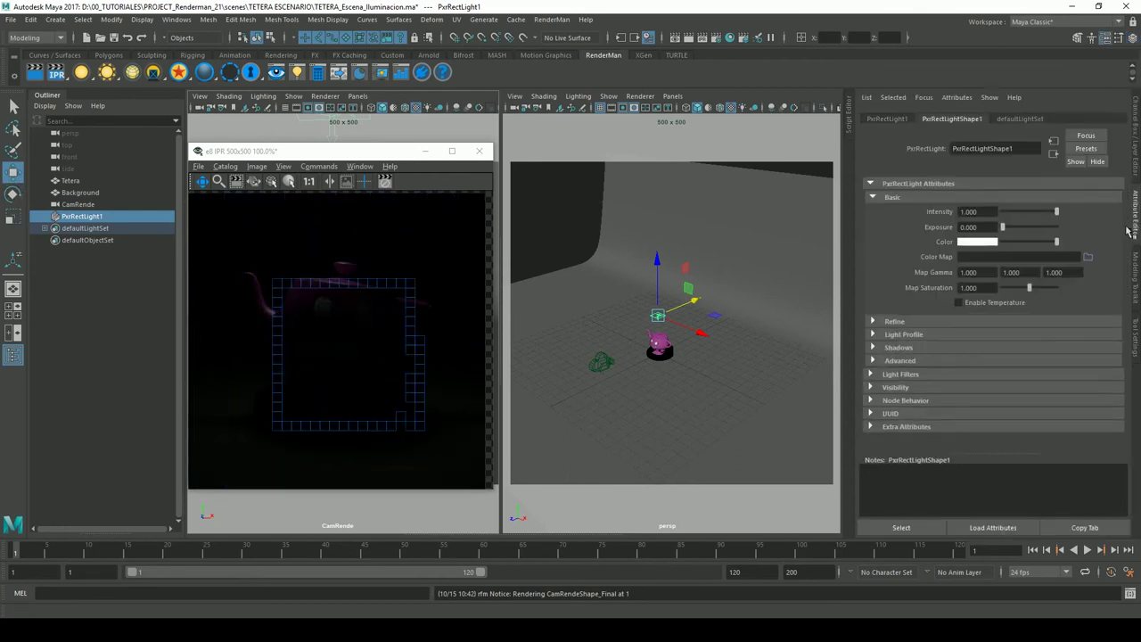
{"action": "left_click", "coordinate": [976, 212]}
{"action": "type", "text": "10"}
{"action": "left_click", "coordinate": [984, 228]}
{"action": "type", "text": "2"}
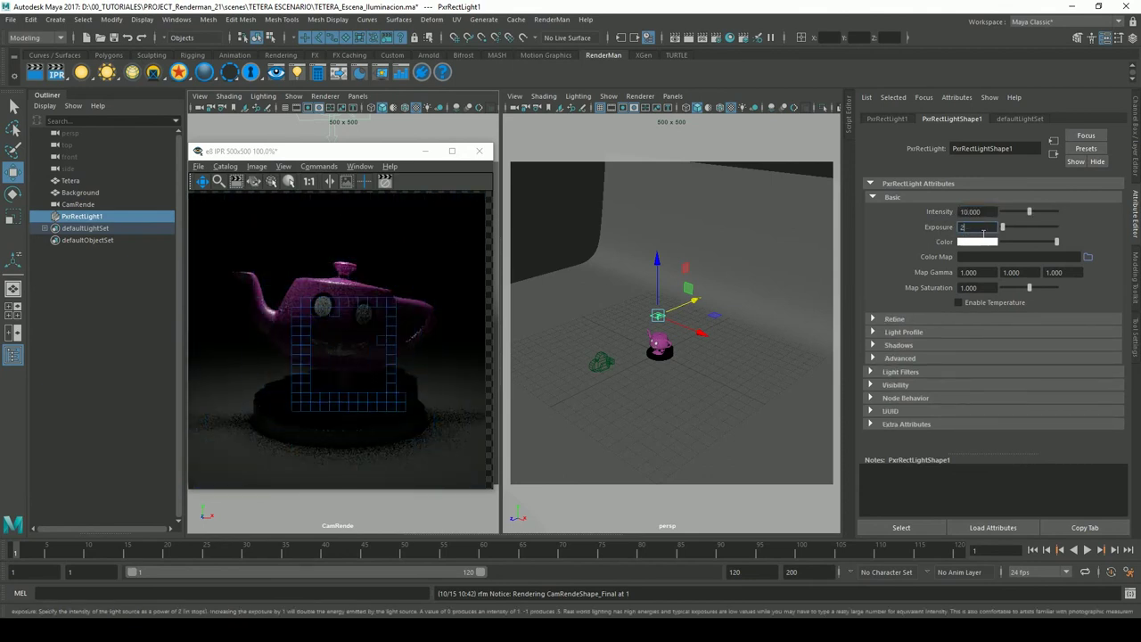
{"action": "key", "text": "Return"}
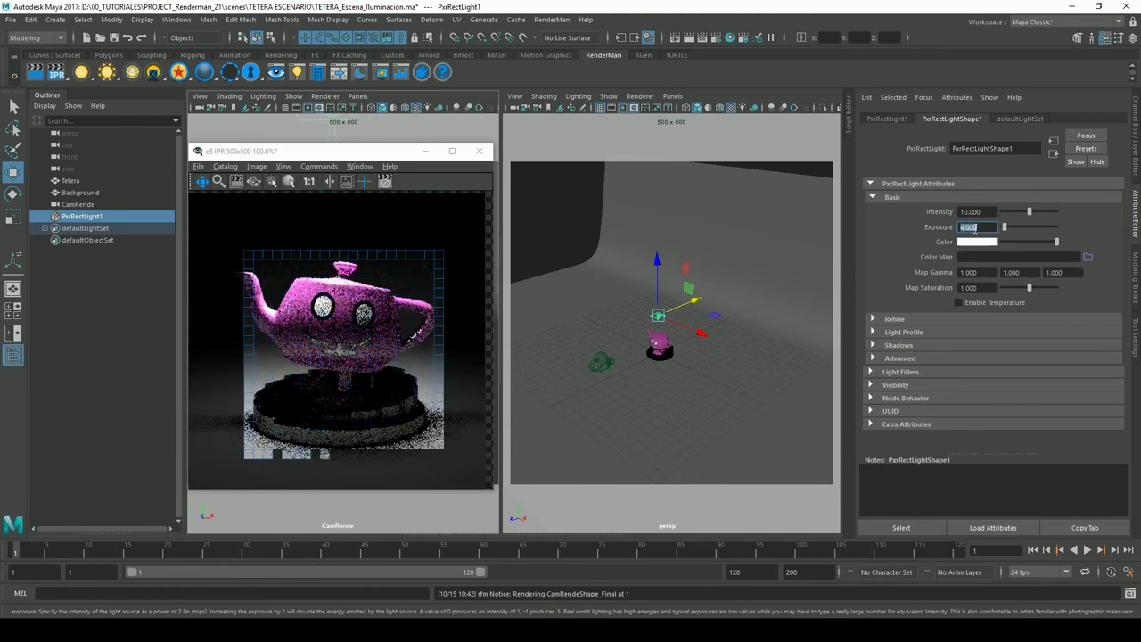
{"action": "type", "text": "3"}
{"action": "key", "text": "Return"}
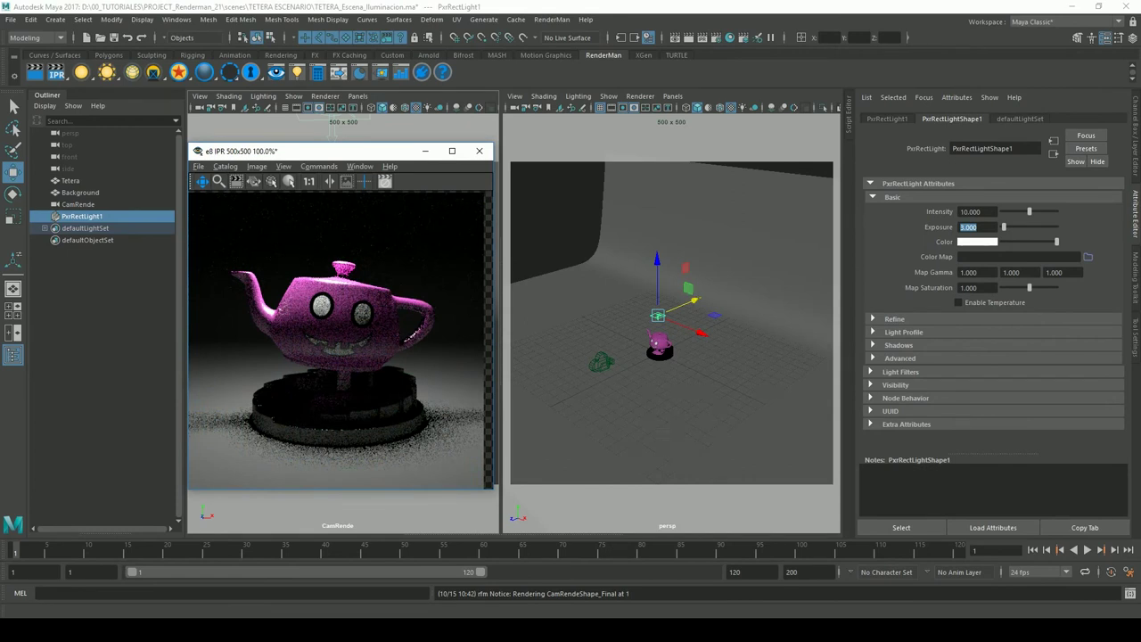
{"action": "left_click", "coordinate": [880, 332]}
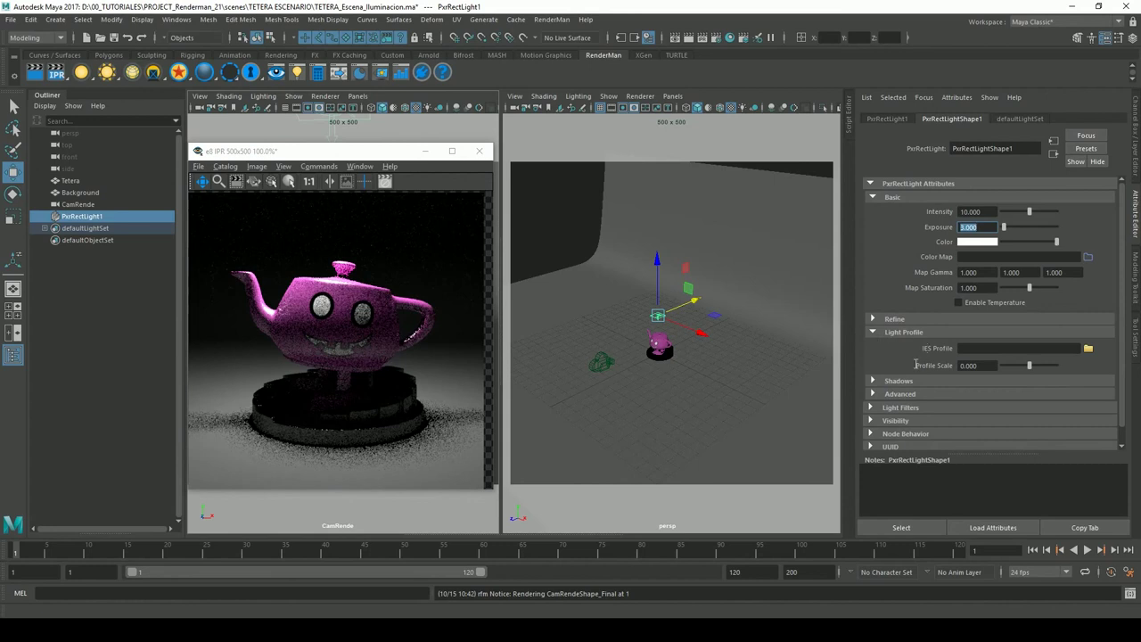
Turn off the rect light's shadows and restart the IPR render
{"action": "left_click", "coordinate": [874, 381]}
{"action": "scroll", "coordinate": [1122, 366], "scroll_direction": "down", "scroll_amount": 3}
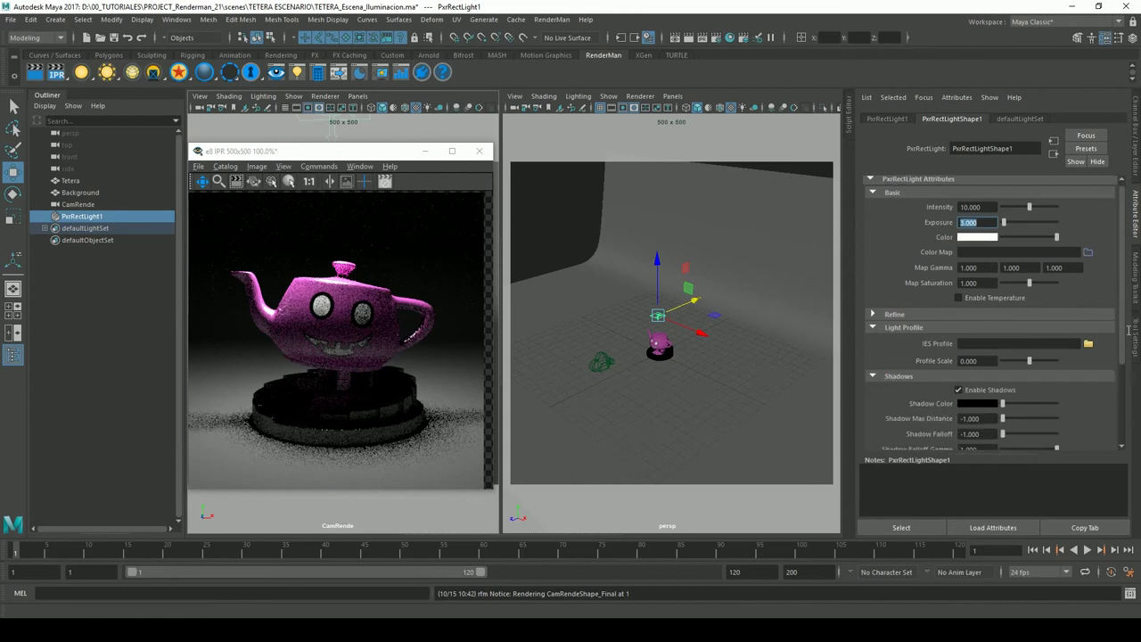
{"action": "scroll", "coordinate": [1123, 363], "scroll_direction": "down", "scroll_amount": 1}
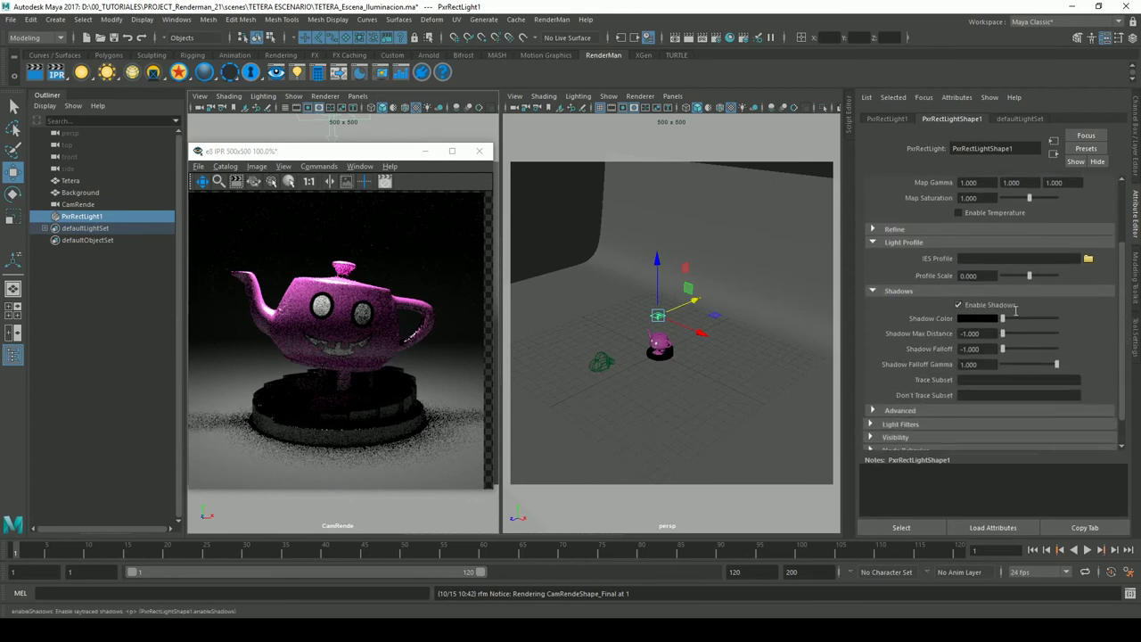
{"action": "left_click", "coordinate": [981, 306]}
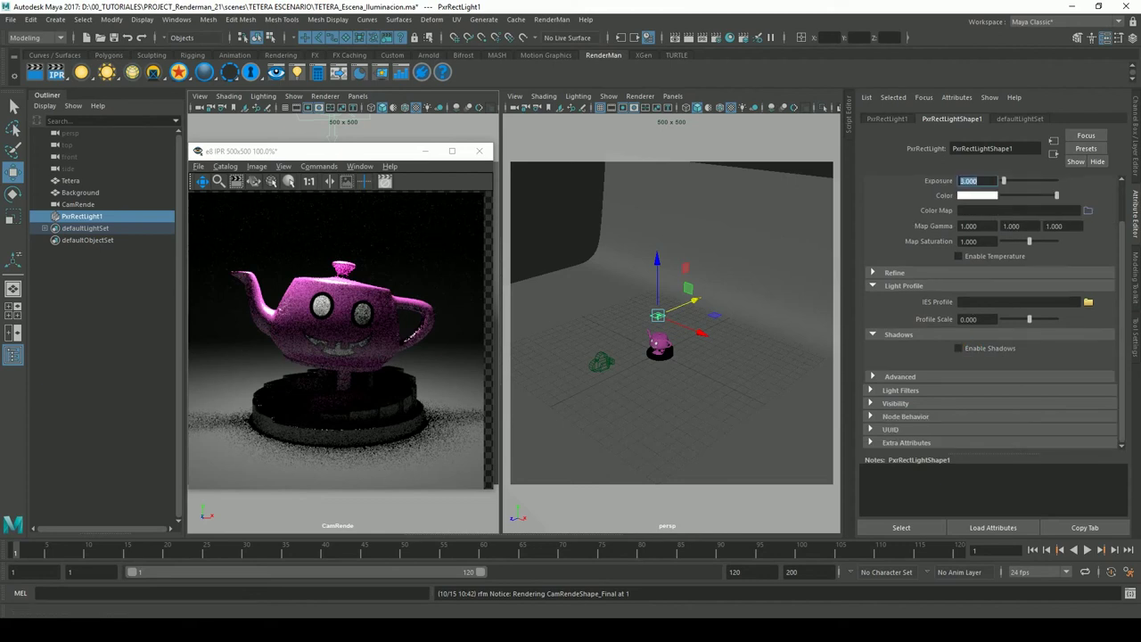
{"action": "left_click", "coordinate": [57, 72]}
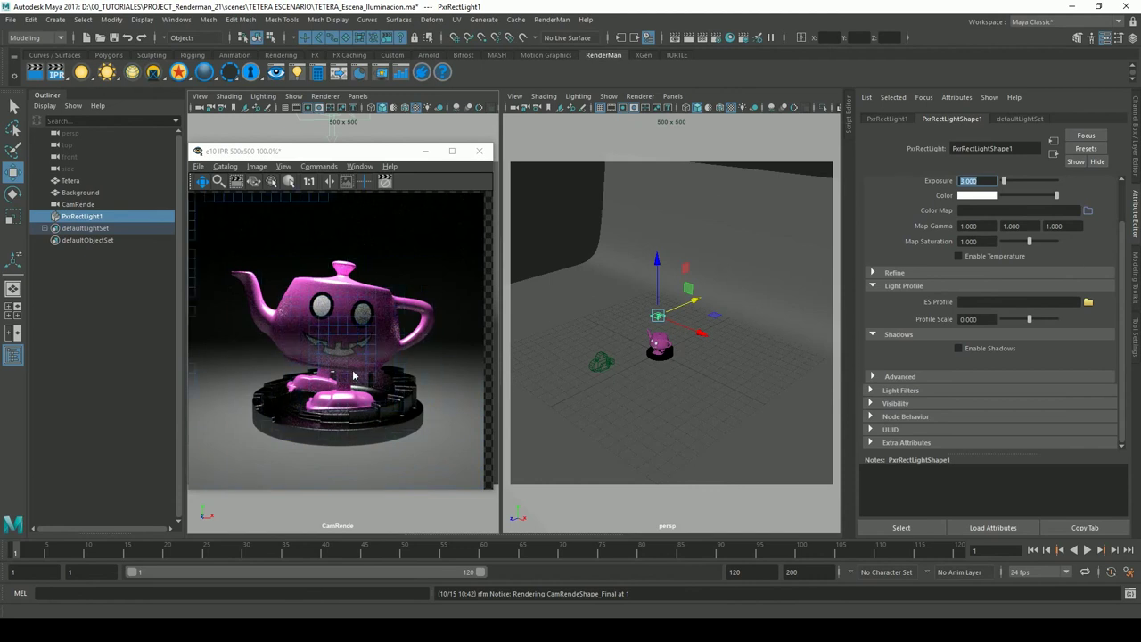
Re-enable shadows and try grey and green shadow colours before returning to black
{"action": "left_click", "coordinate": [959, 349]}
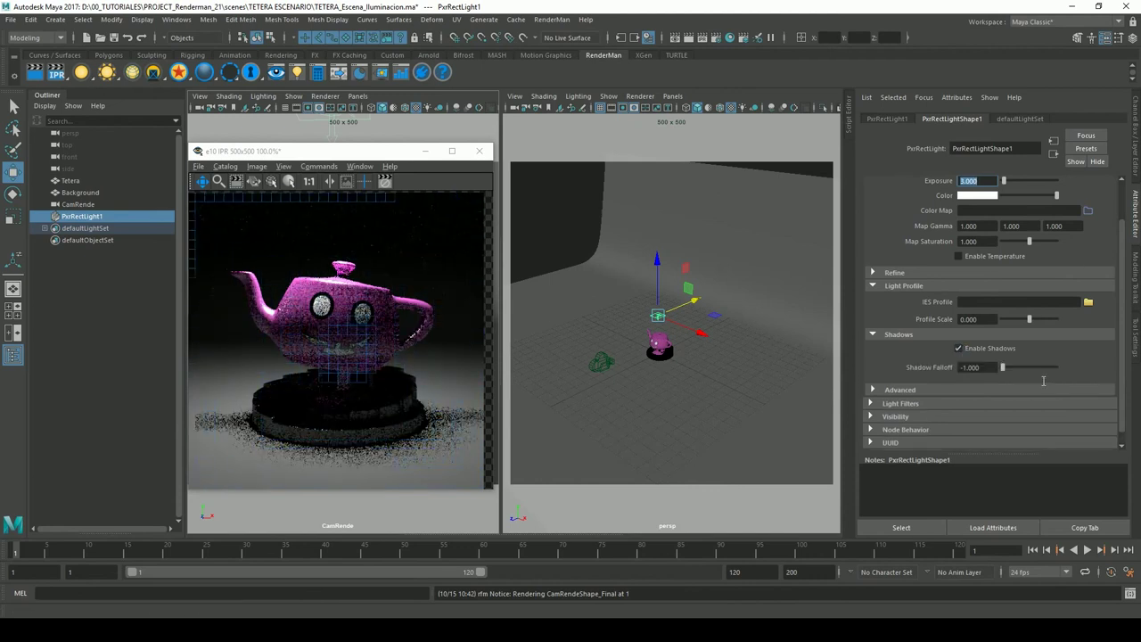
{"action": "scroll", "coordinate": [1097, 343], "scroll_direction": "down", "scroll_amount": 2}
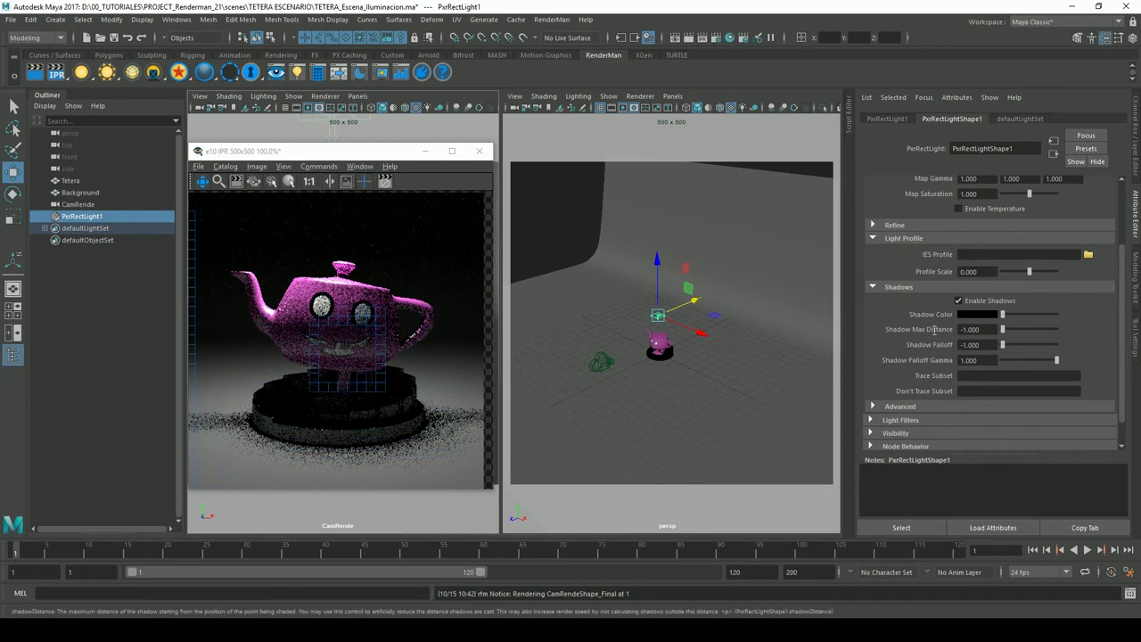
{"action": "left_click", "coordinate": [977, 314]}
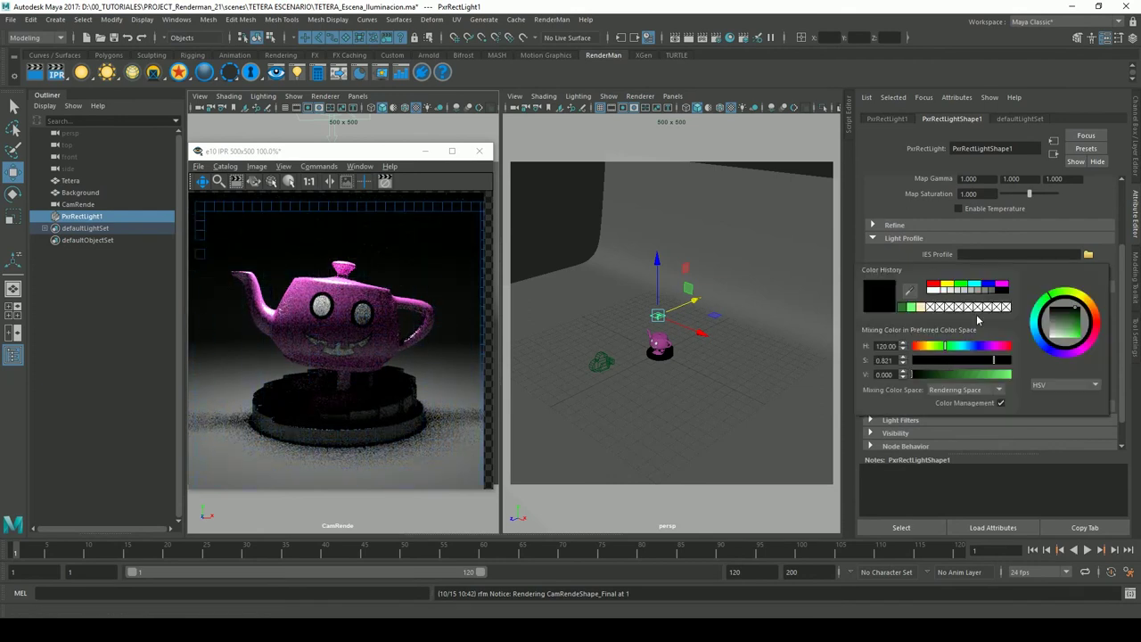
{"action": "left_click_drag", "start_coordinate": [1002, 314], "coordinate": [1015, 314]}
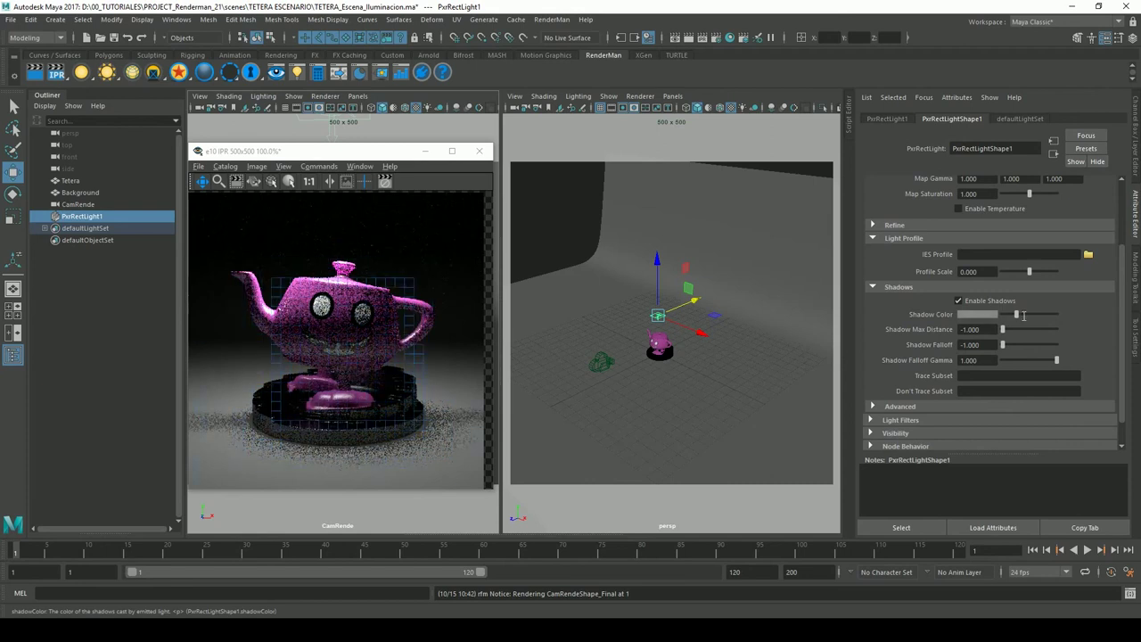
{"action": "left_click_drag", "start_coordinate": [1015, 314], "coordinate": [1032, 315]}
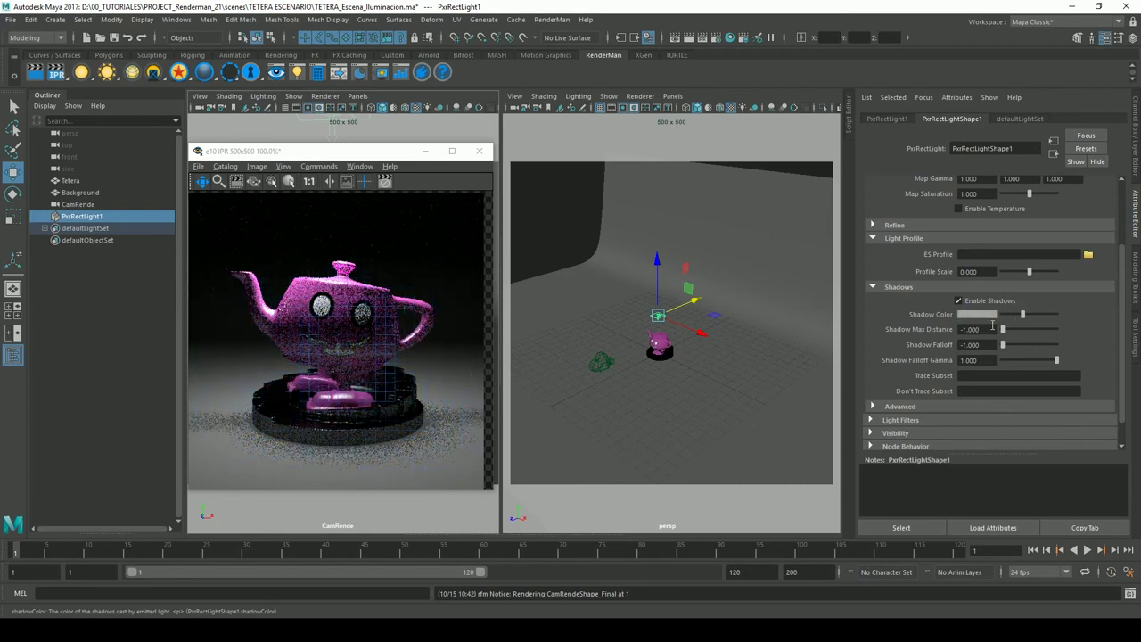
{"action": "left_click", "coordinate": [978, 315]}
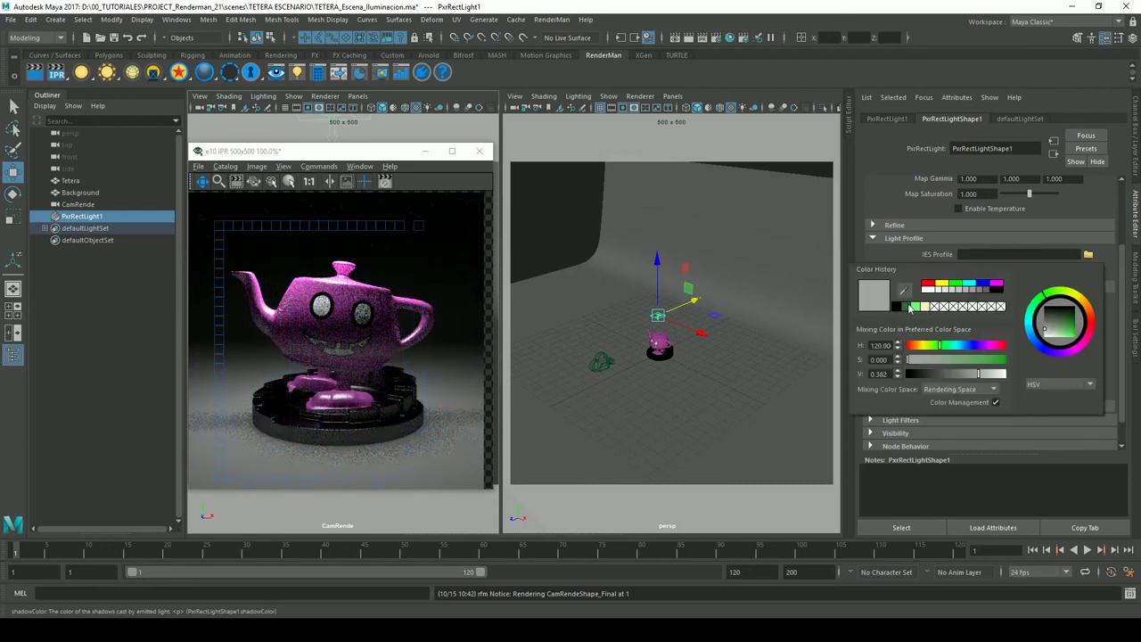
{"action": "left_click", "coordinate": [916, 308]}
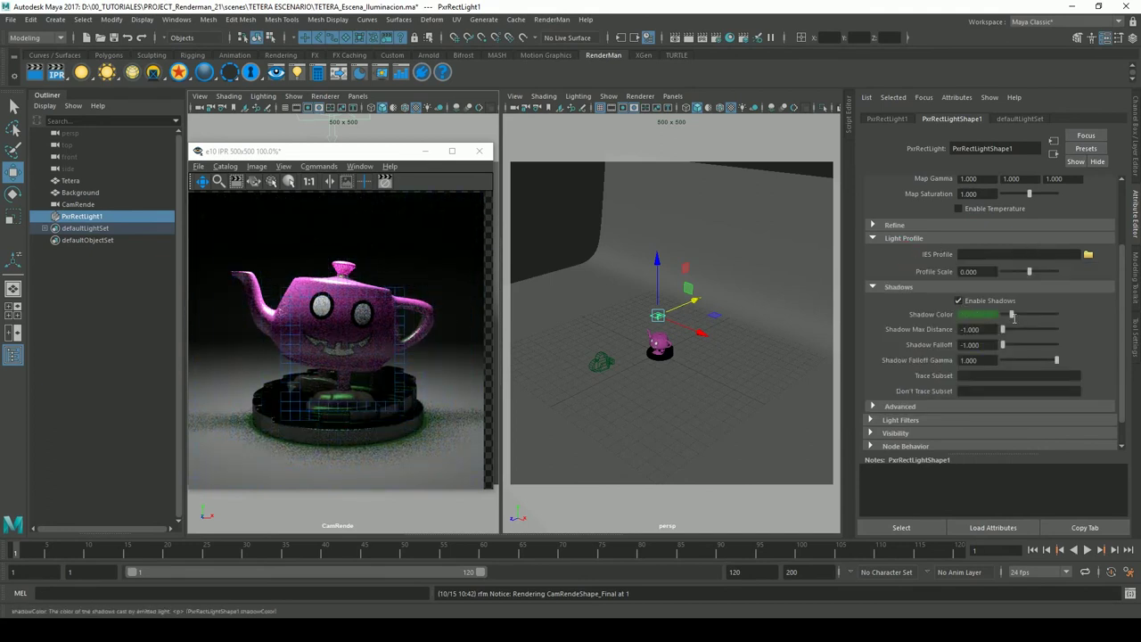
{"action": "left_click_drag", "start_coordinate": [1012, 315], "coordinate": [1004, 317]}
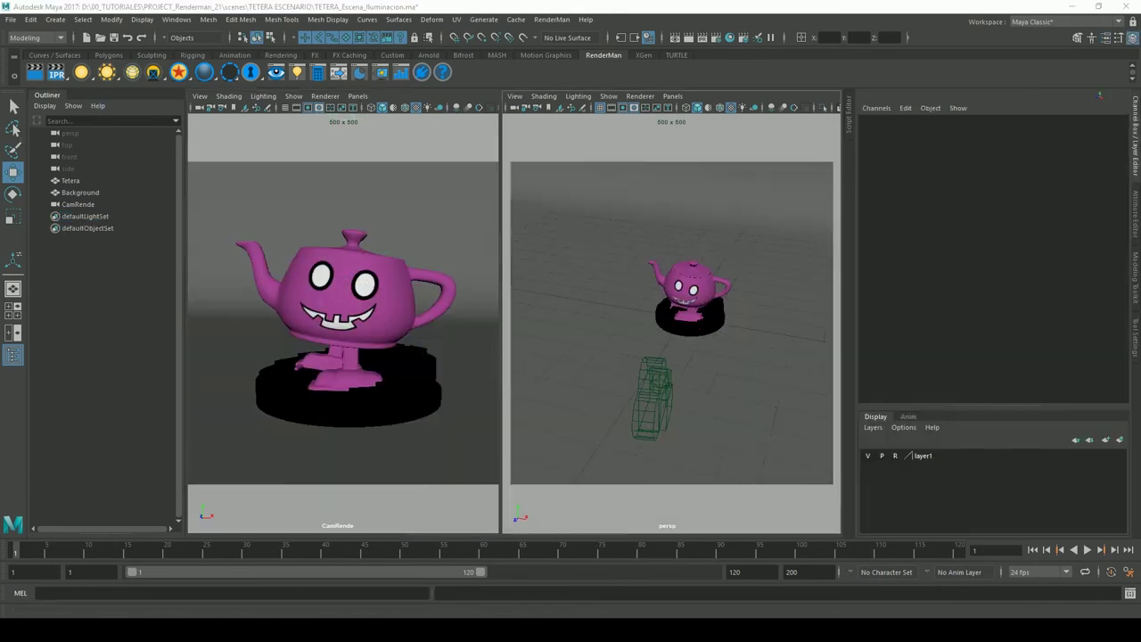
Create a PxrDiskLight and move it up and left beside the teapot's spout
{"action": "right_click", "coordinate": [82, 73]}
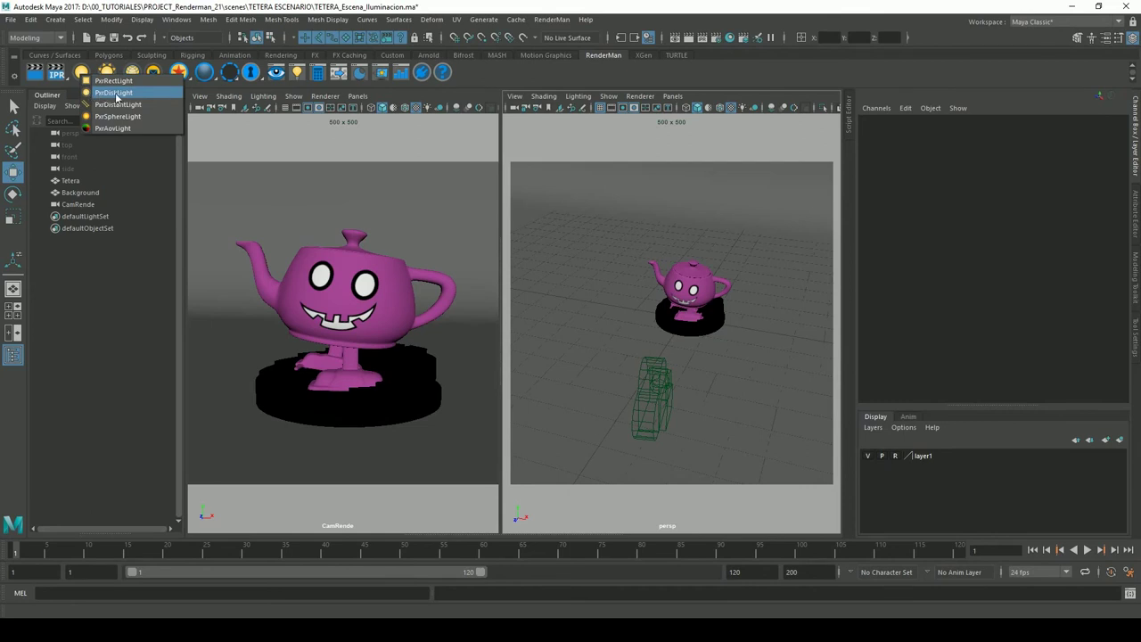
{"action": "left_click", "coordinate": [111, 92]}
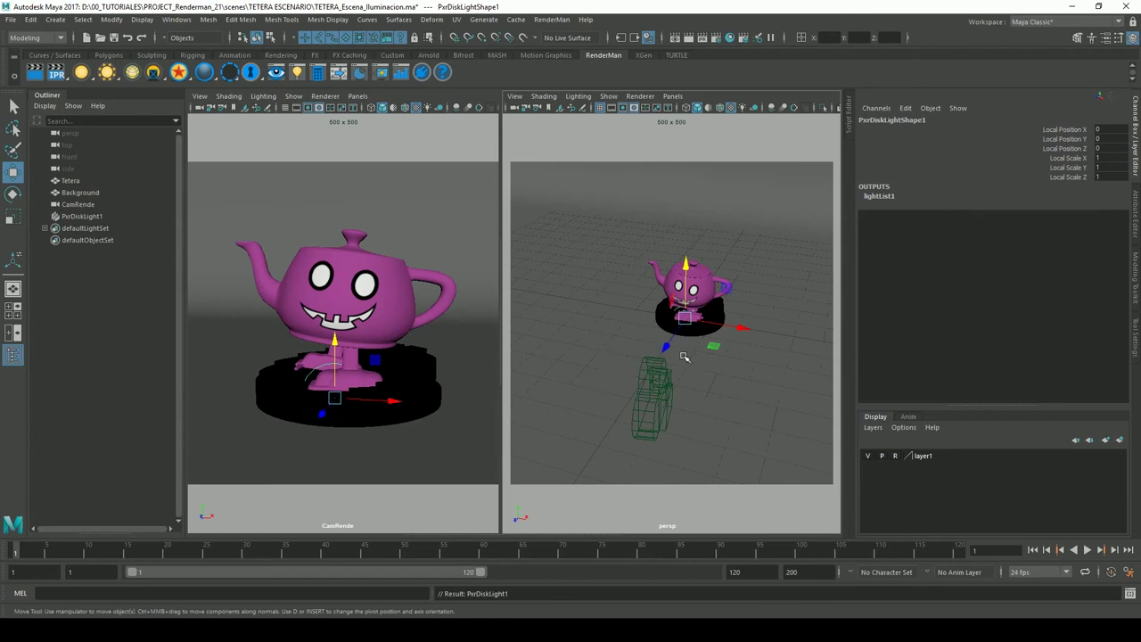
{"action": "left_click_drag", "start_coordinate": [673, 355], "coordinate": [661, 256]}
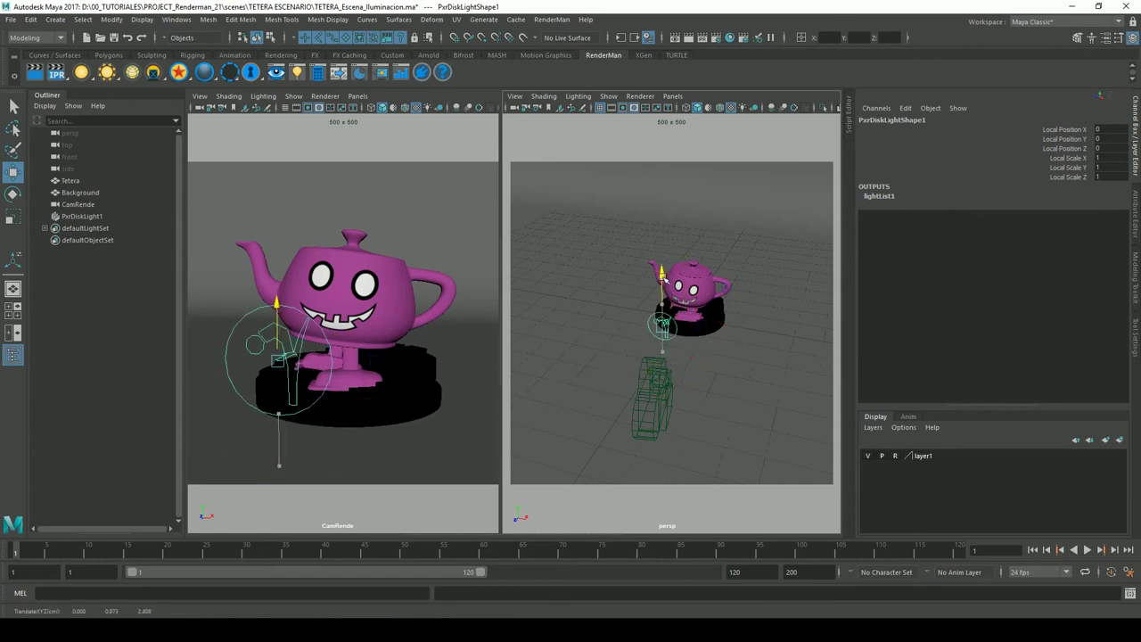
{"action": "scroll", "coordinate": [695, 309], "scroll_direction": "up", "scroll_amount": 3}
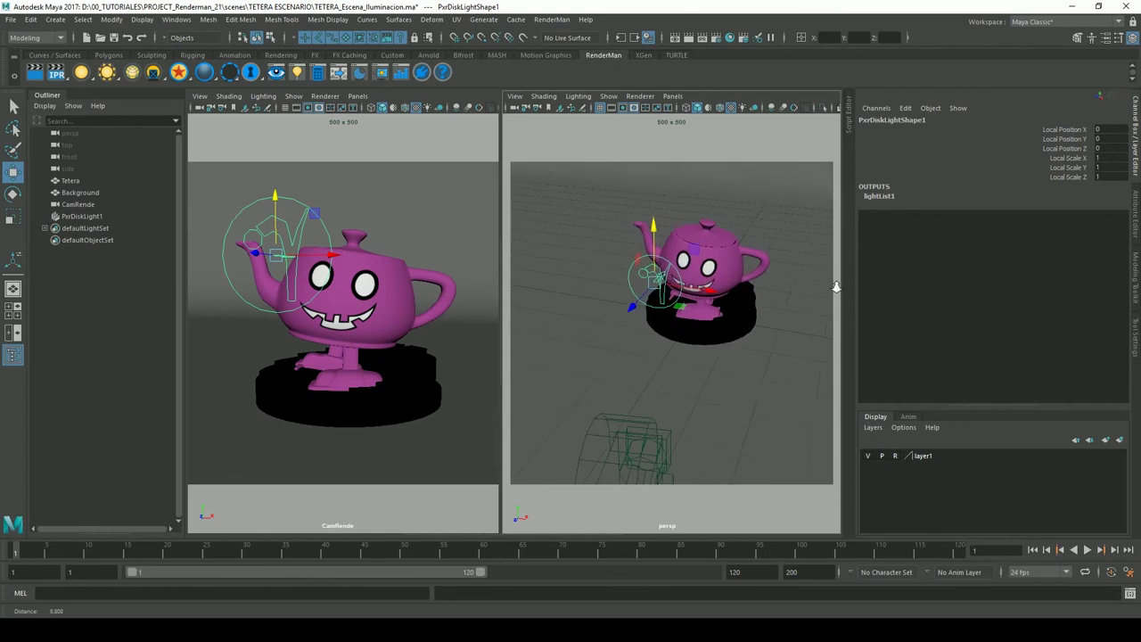
{"action": "left_click_drag", "start_coordinate": [695, 309], "coordinate": [664, 309], "text": "alt"}
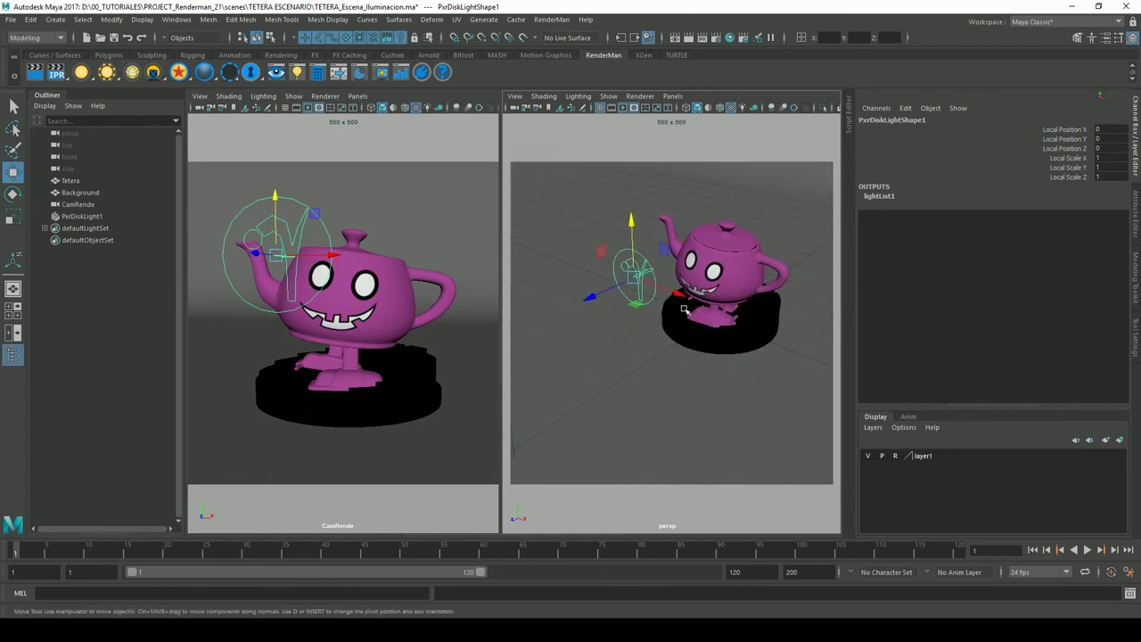
{"action": "left_click_drag", "start_coordinate": [599, 295], "coordinate": [575, 305]}
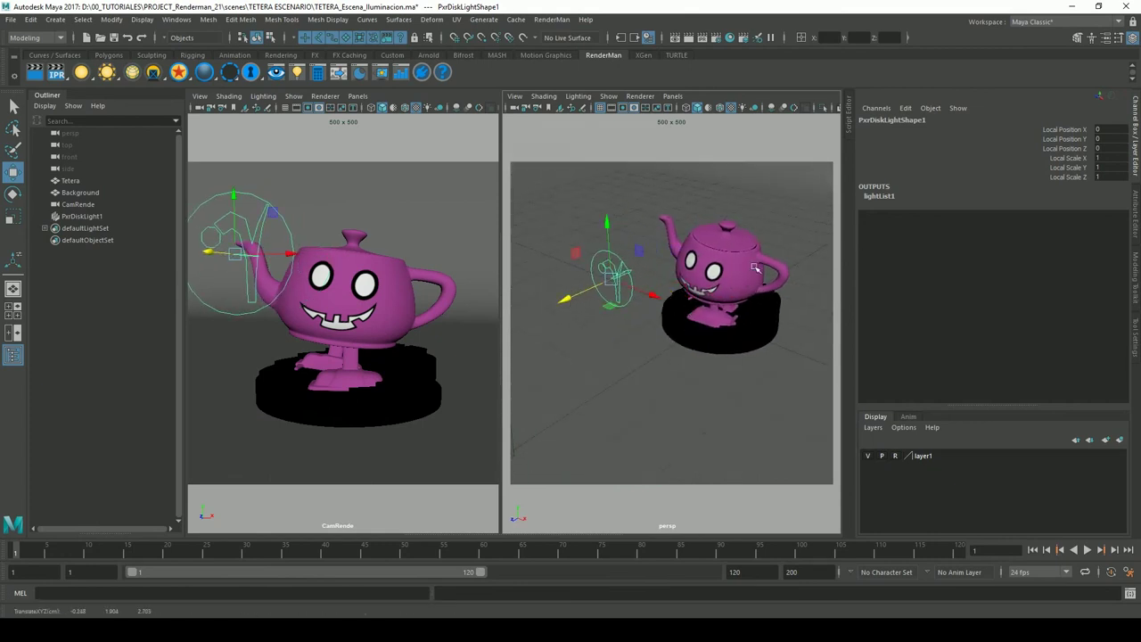
{"action": "left_click", "coordinate": [713, 276]}
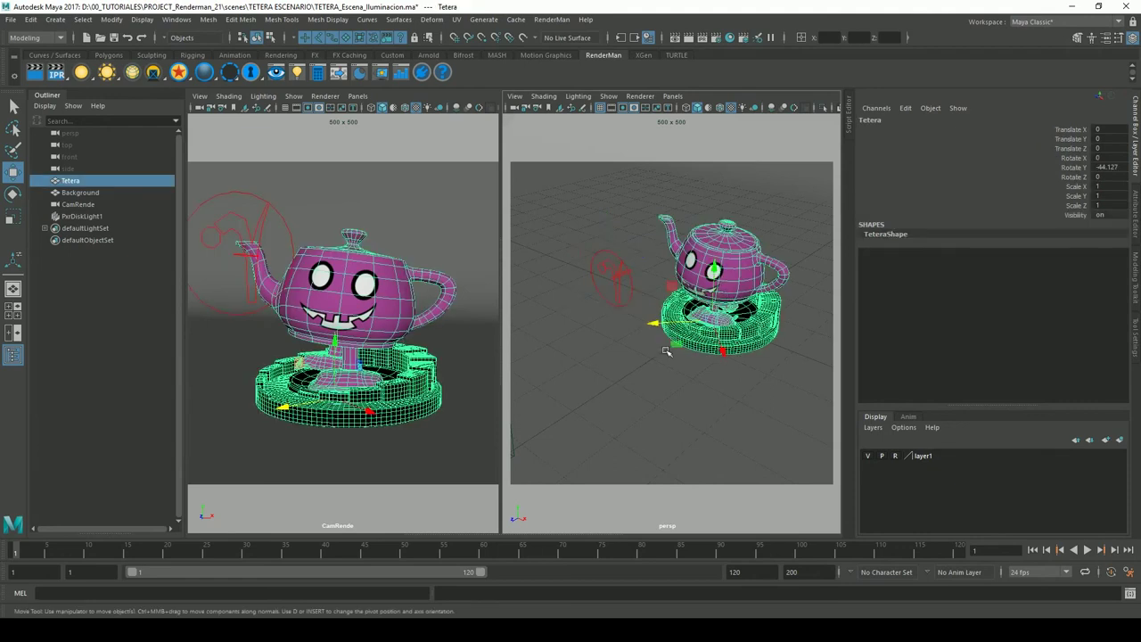
Set RM_Tetera's Primary Specular Roughness to 0 and brighten its specular Face and Edge Colors
{"action": "key", "text": "ctrl+a"}
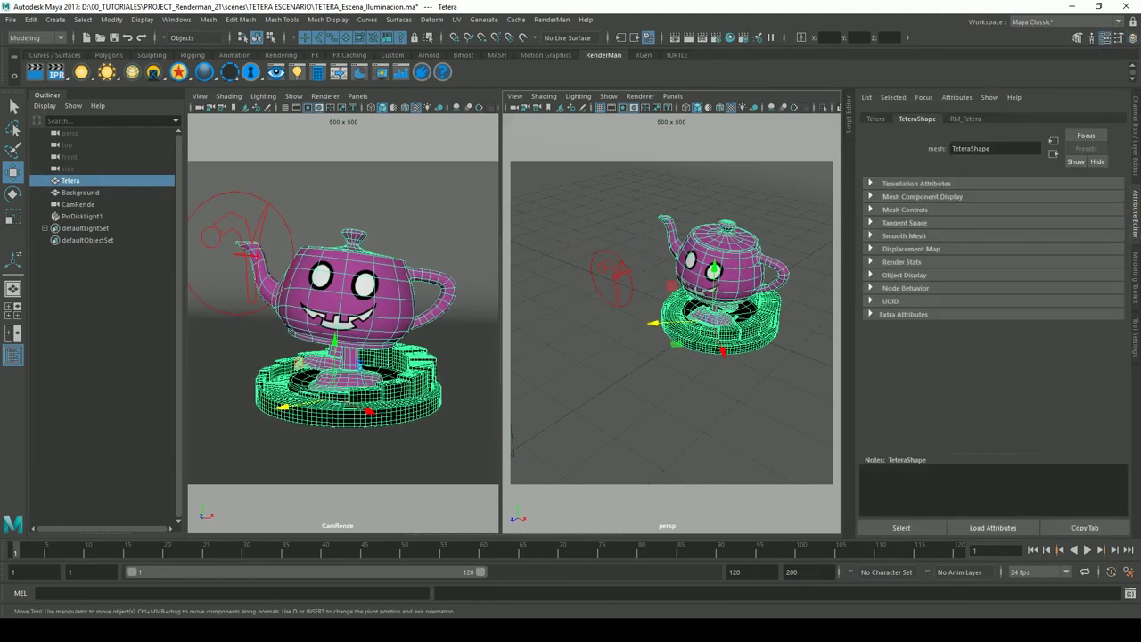
{"action": "left_click", "coordinate": [966, 119]}
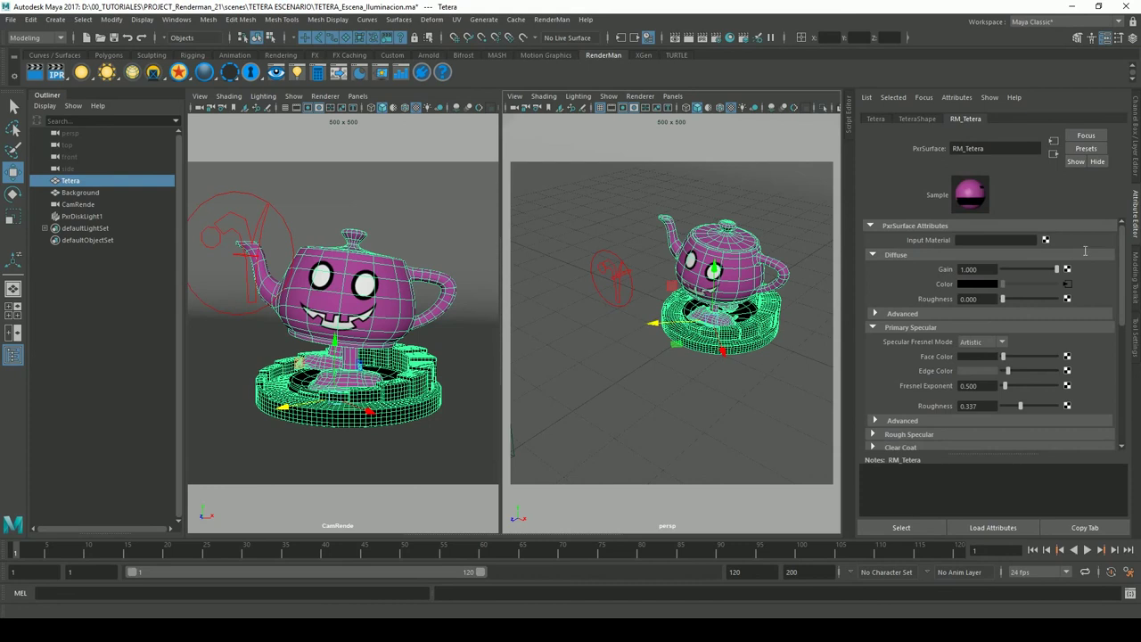
{"action": "left_click_drag", "start_coordinate": [1029, 410], "coordinate": [1003, 410]}
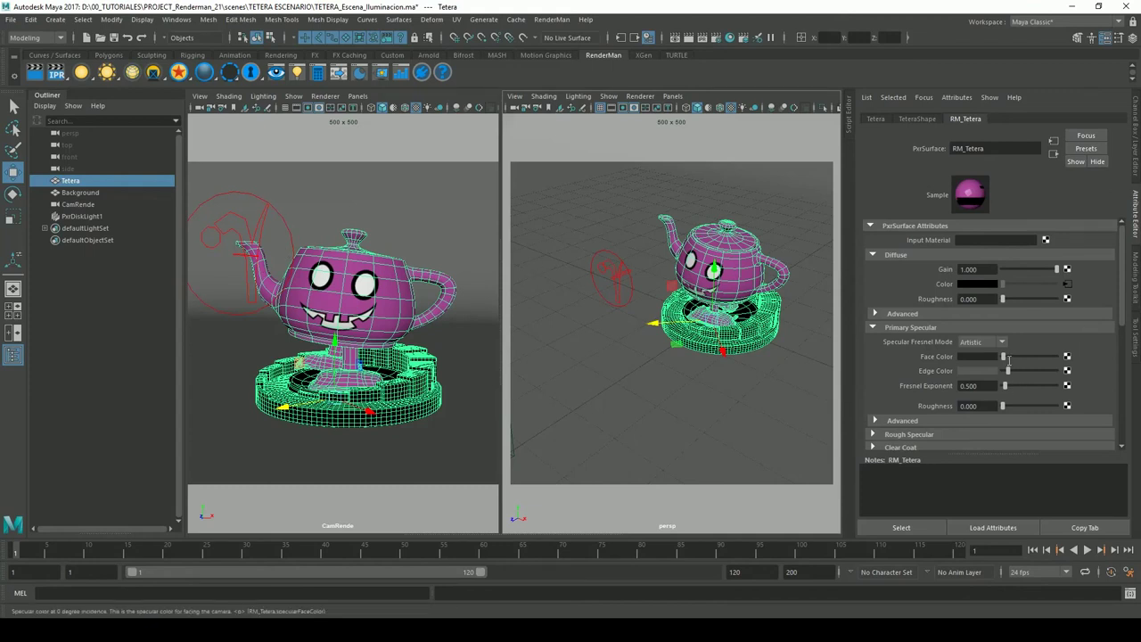
{"action": "left_click_drag", "start_coordinate": [1010, 359], "coordinate": [1016, 361]}
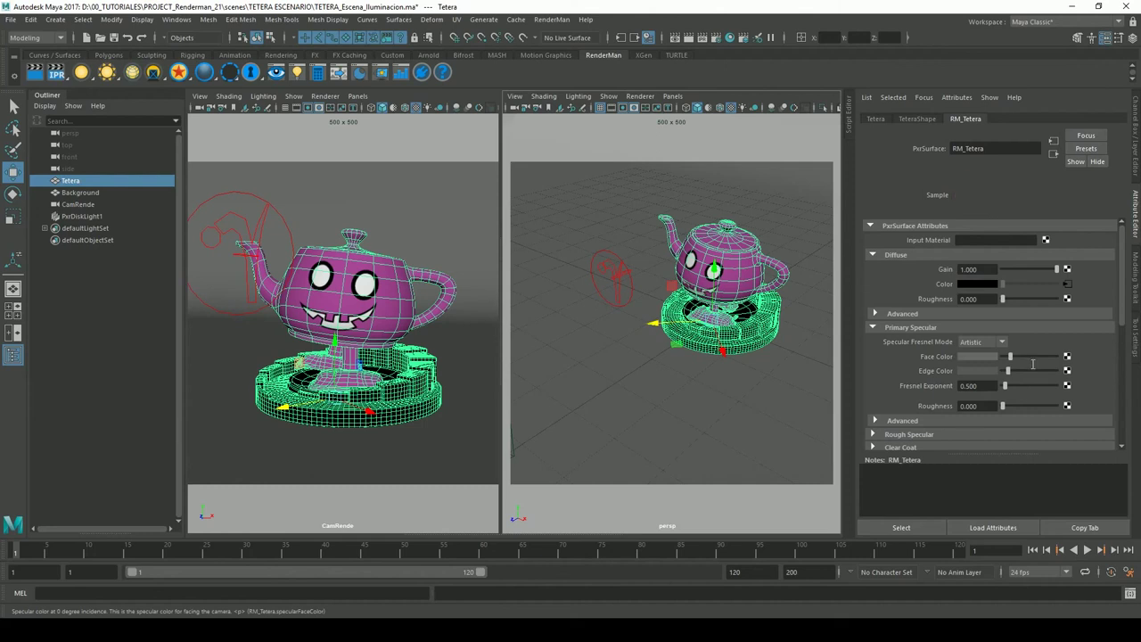
{"action": "left_click_drag", "start_coordinate": [1012, 371], "coordinate": [1015, 371]}
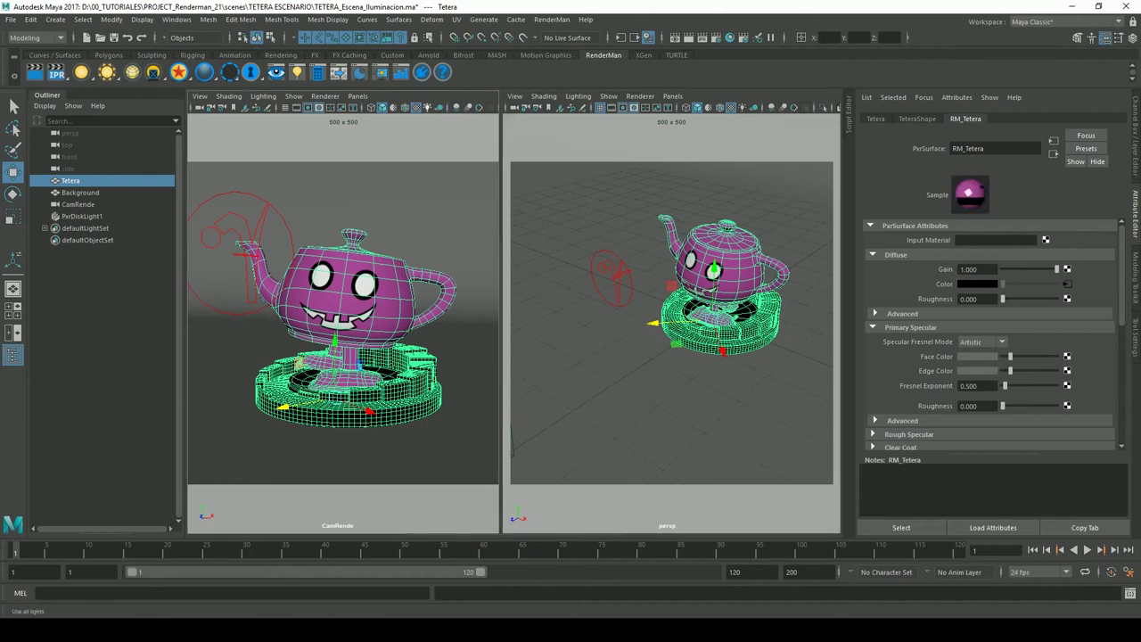
{"action": "left_click", "coordinate": [295, 237]}
Drag PxrDiskLight1 along X and into position in front of the teapot's lid
{"action": "mouse_move", "coordinate": [624, 339]}
{"action": "left_mouse_down", "text": "alt"}
{"action": "mouse_move", "coordinate": [686, 375]}
{"action": "mouse_move", "coordinate": [627, 341]}
{"action": "left_mouse_up", "text": "alt"}
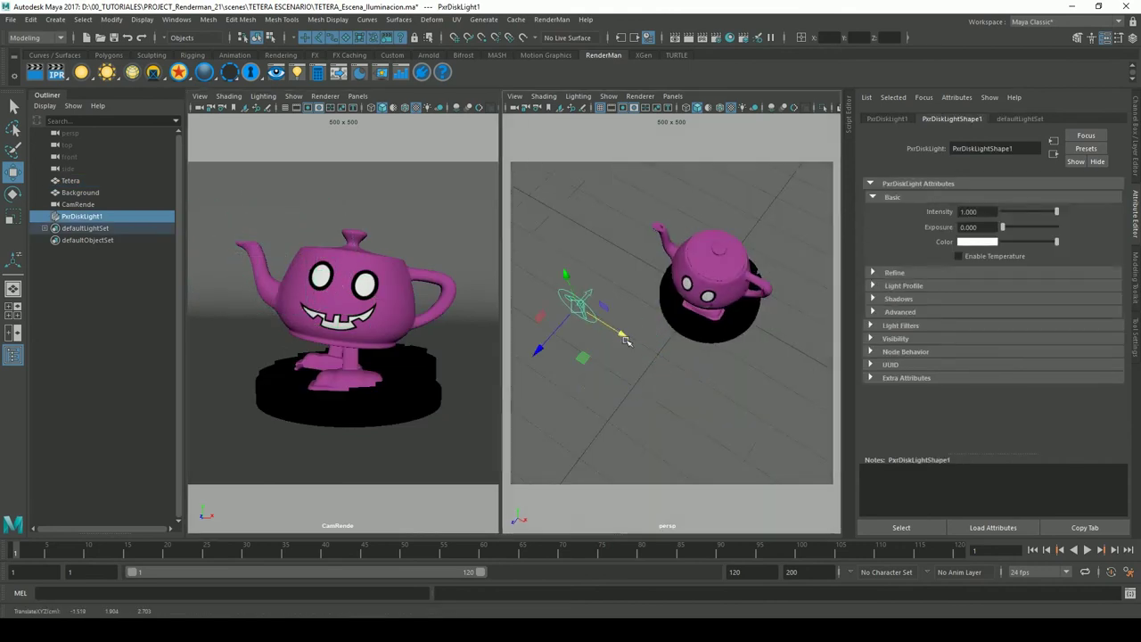
{"action": "key", "text": "e"}
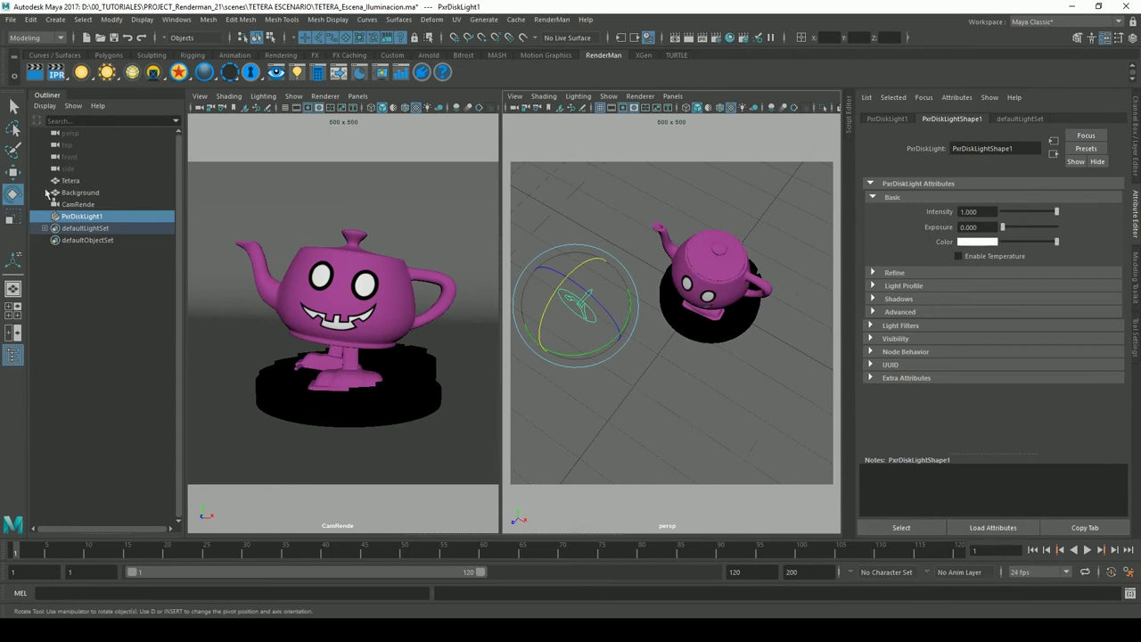
{"action": "key", "text": "w"}
{"action": "left_click_drag", "start_coordinate": [631, 344], "coordinate": [640, 408]}
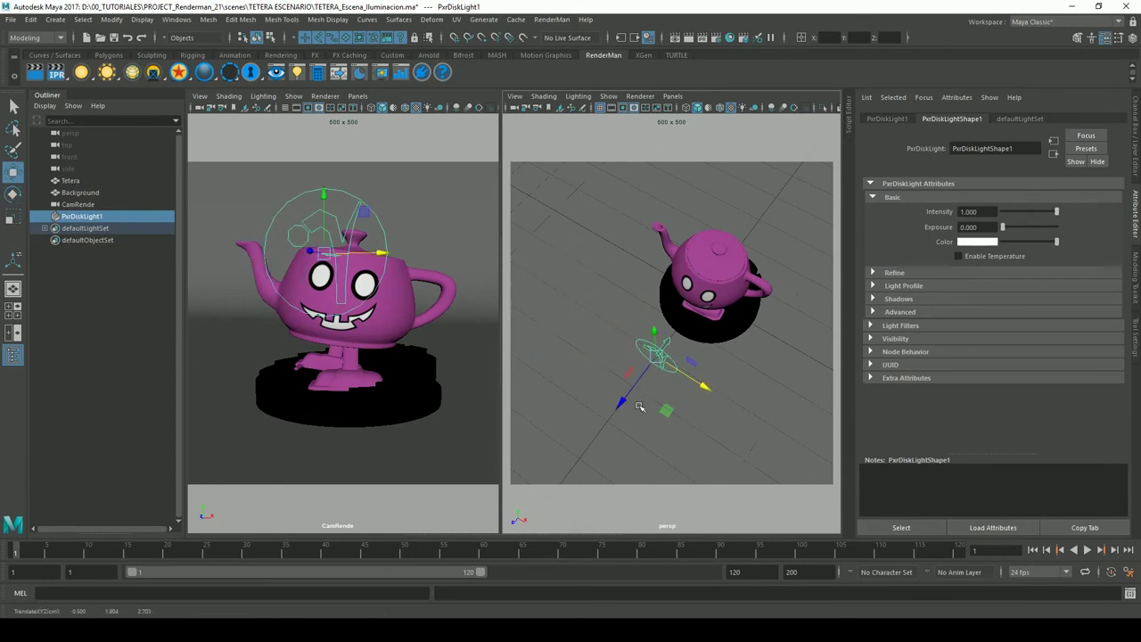
{"action": "left_click", "coordinate": [653, 407]}
{"action": "left_click", "coordinate": [664, 376]}
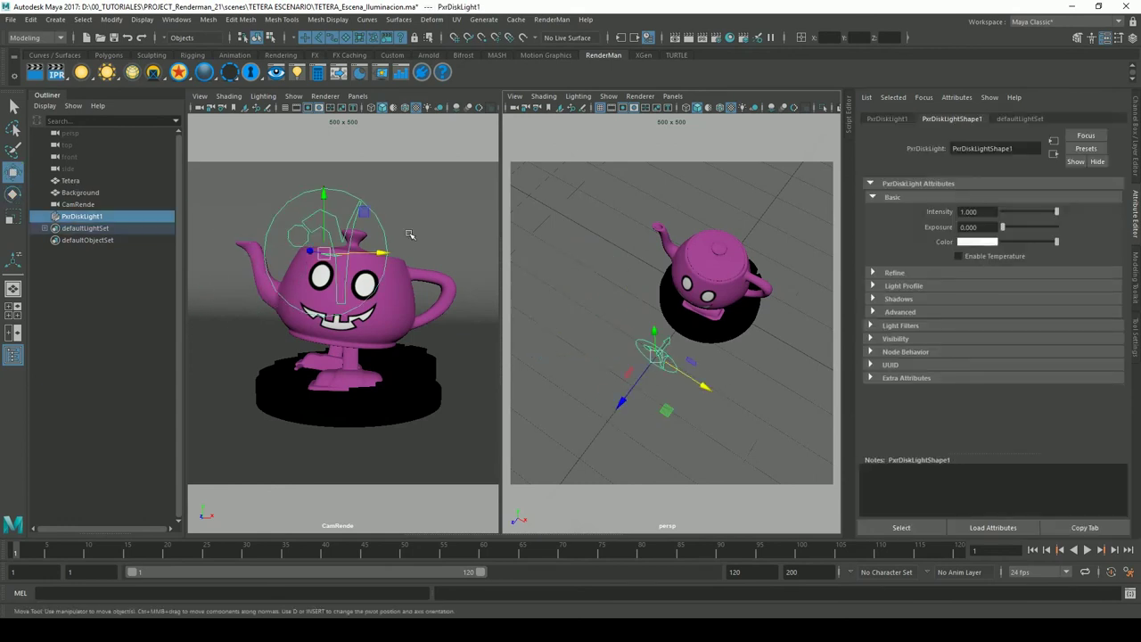
{"action": "left_click_drag", "start_coordinate": [626, 412], "coordinate": [599, 449]}
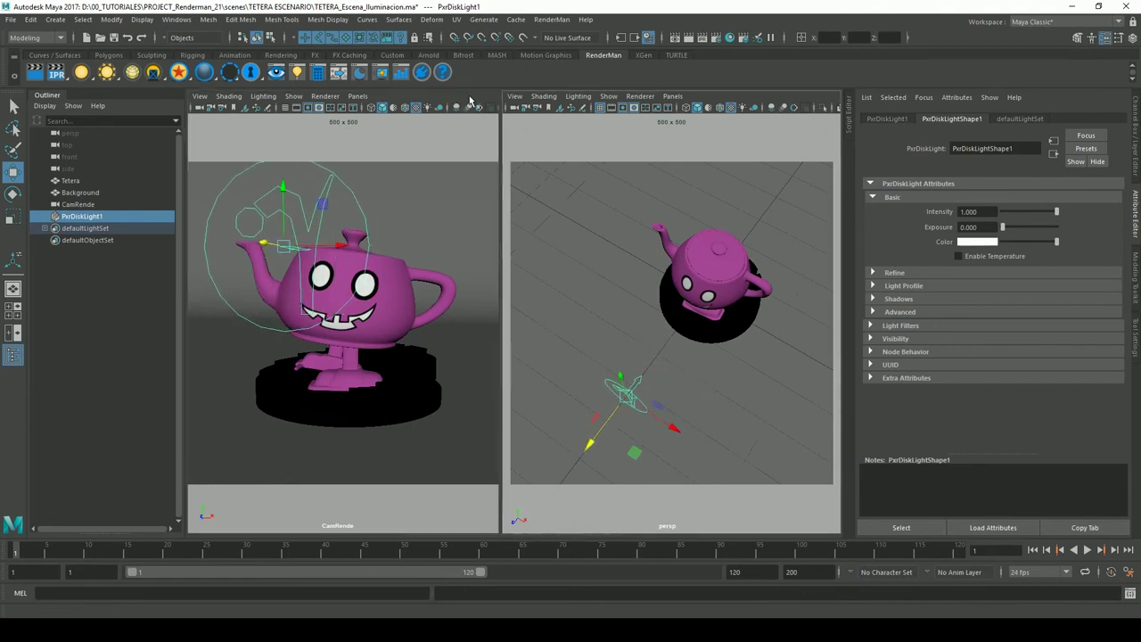
{"action": "left_click", "coordinate": [708, 44]}
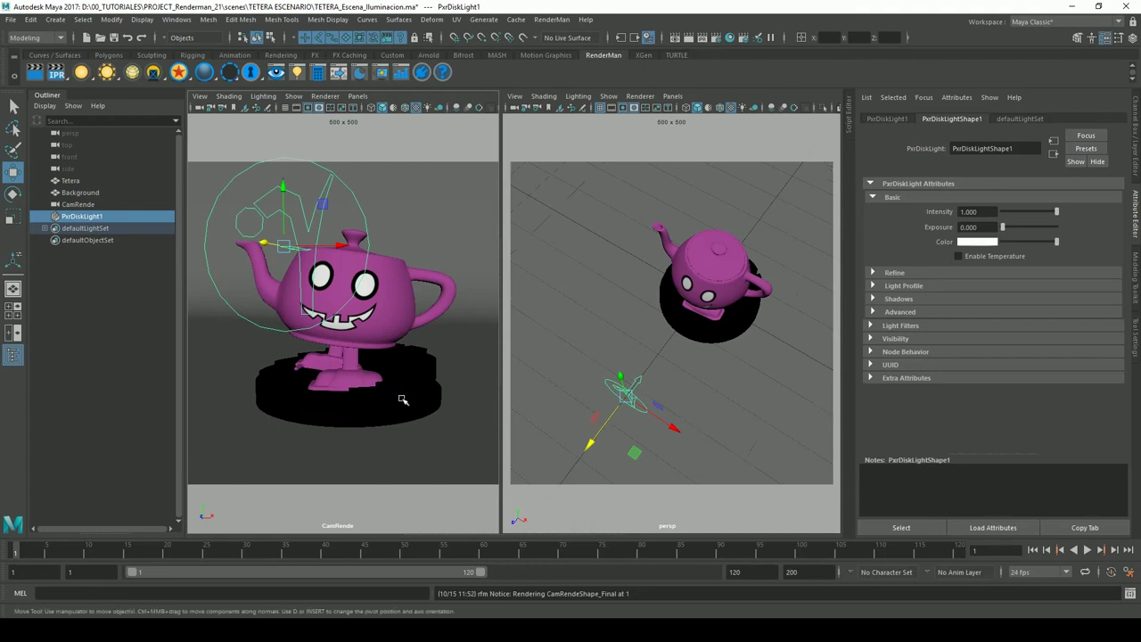
Render the camera view in IPR and expand the disk light's Refine settings
{"action": "left_click", "coordinate": [57, 72]}
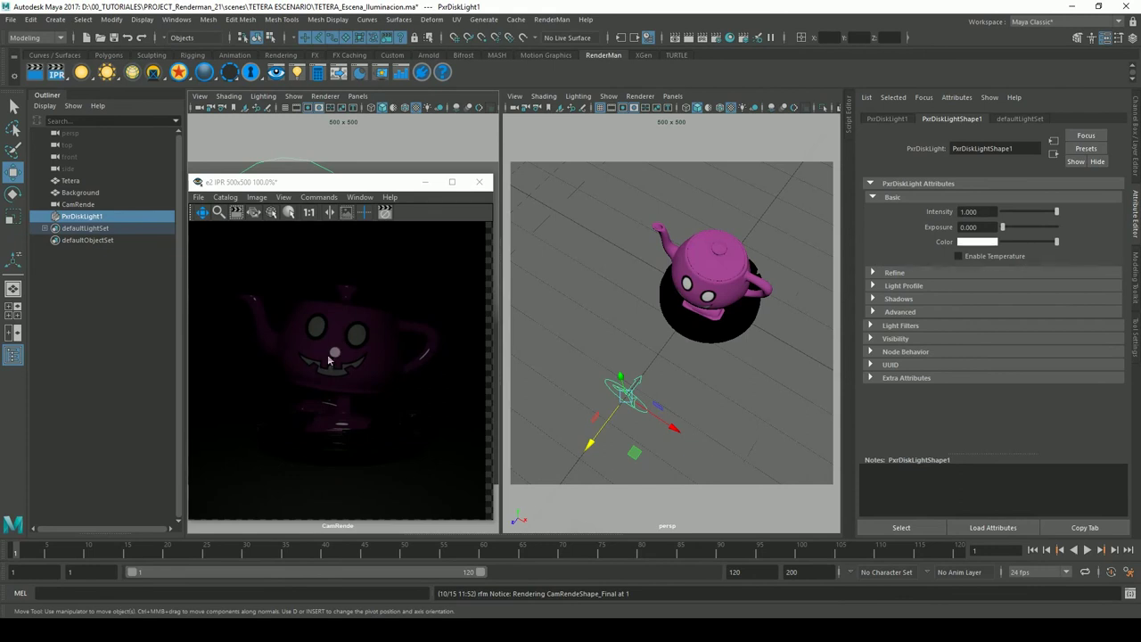
{"action": "left_click", "coordinate": [440, 396]}
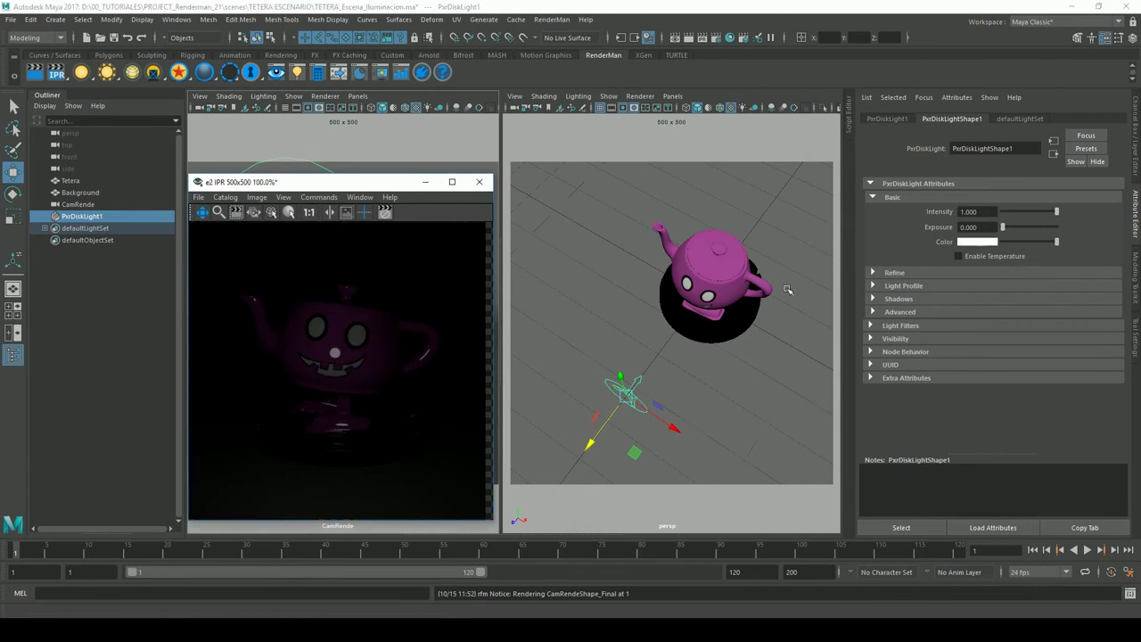
{"action": "left_click", "coordinate": [894, 273]}
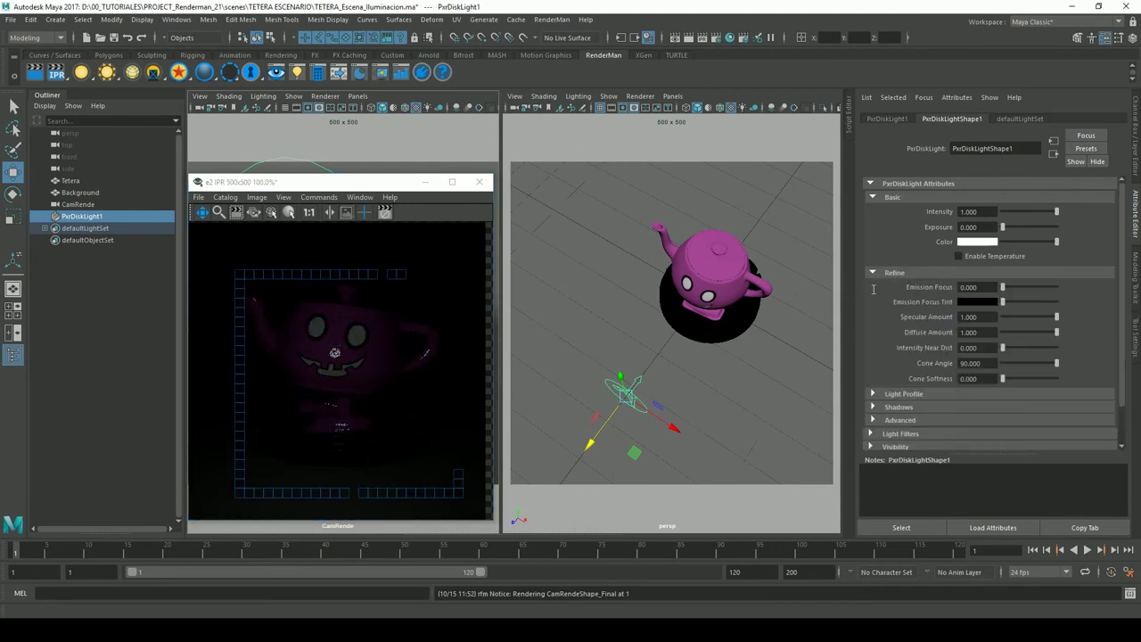
Close the dark IPR render window, discarding the render session
{"action": "left_click", "coordinate": [392, 370]}
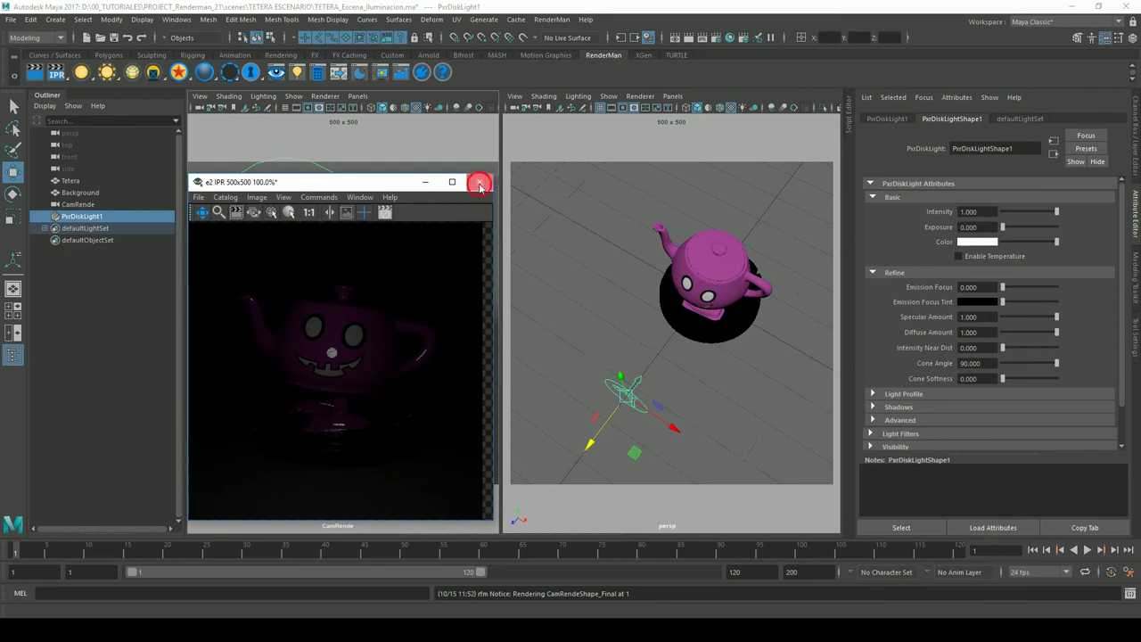
{"action": "left_click", "coordinate": [479, 182]}
{"action": "left_click", "coordinate": [602, 335]}
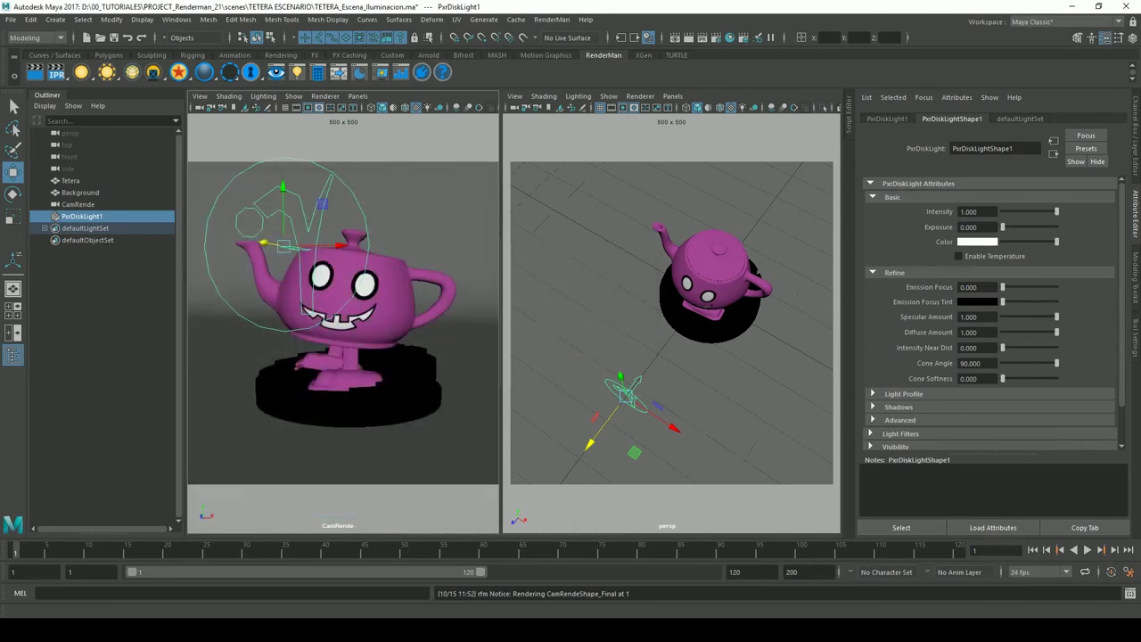
Delete the disk light, create a PxrDistantLight and move it in front of the teapot's base
{"action": "key", "text": "Delete"}
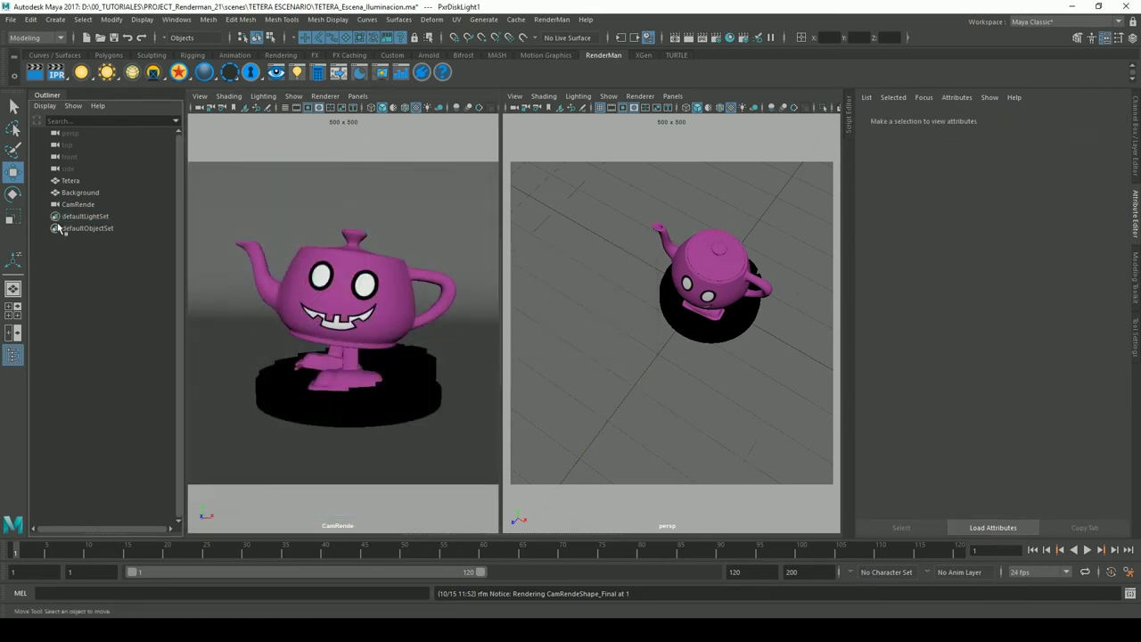
{"action": "right_click", "coordinate": [86, 79]}
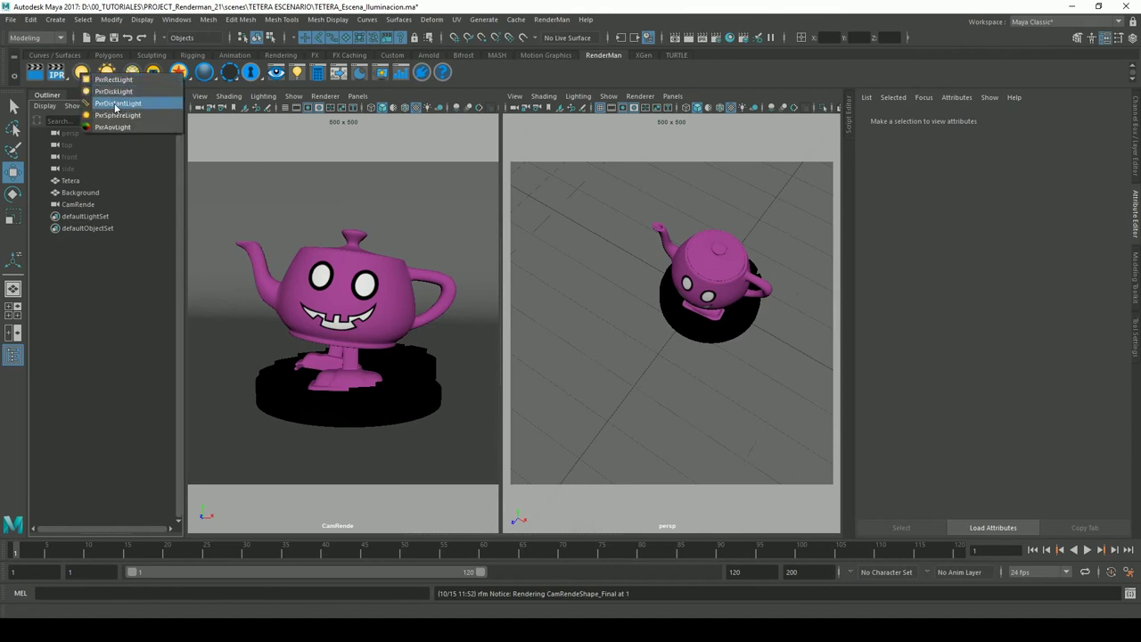
{"action": "left_click", "coordinate": [116, 104]}
{"action": "left_click_drag", "start_coordinate": [684, 354], "coordinate": [649, 399]}
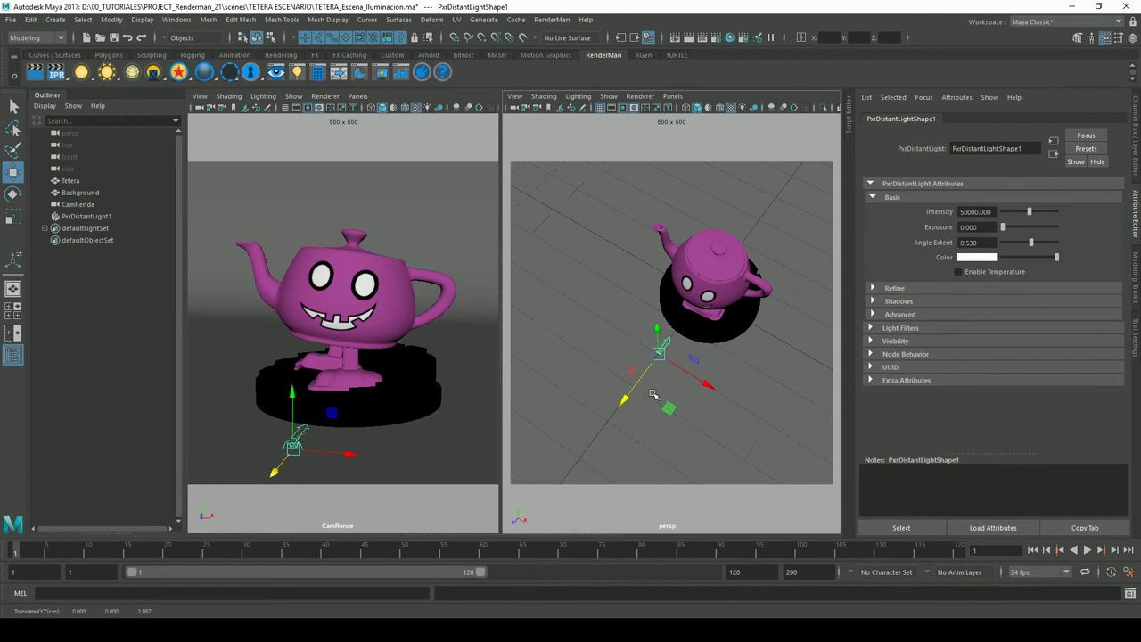
Raise PxrDistantLight1 above the teapot near its spout, checking its position from several angles
{"action": "mouse_move", "coordinate": [769, 342]}
{"action": "left_mouse_down", "text": "alt"}
{"action": "mouse_move", "coordinate": [704, 330]}
{"action": "mouse_move", "coordinate": [659, 239]}
{"action": "left_mouse_up", "text": "alt"}
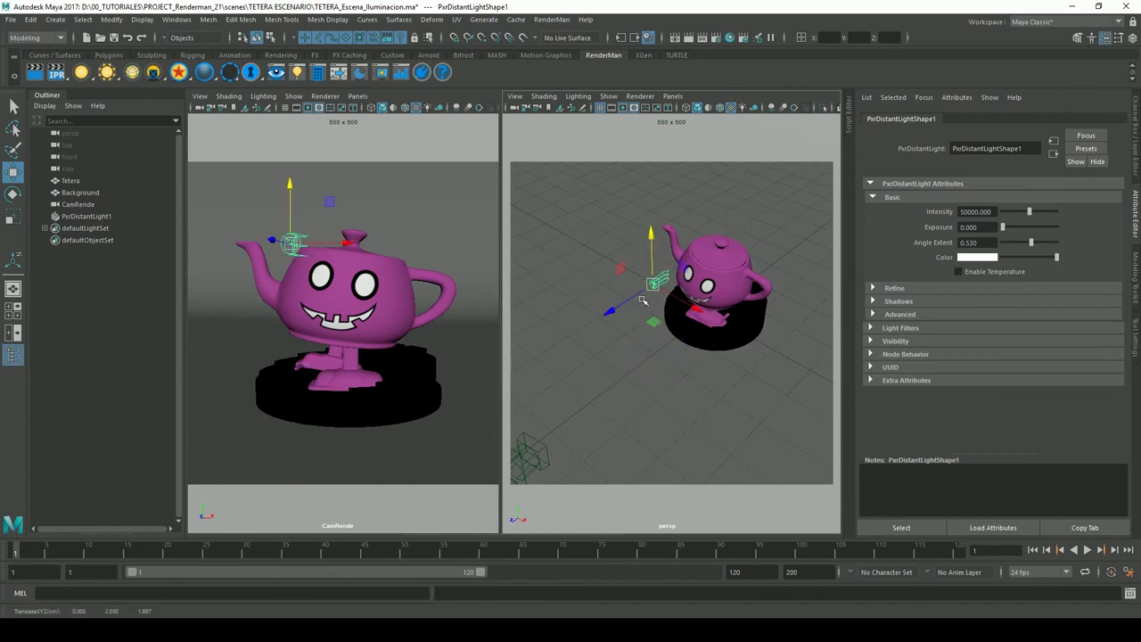
{"action": "left_click_drag", "start_coordinate": [642, 300], "coordinate": [716, 291], "text": "alt"}
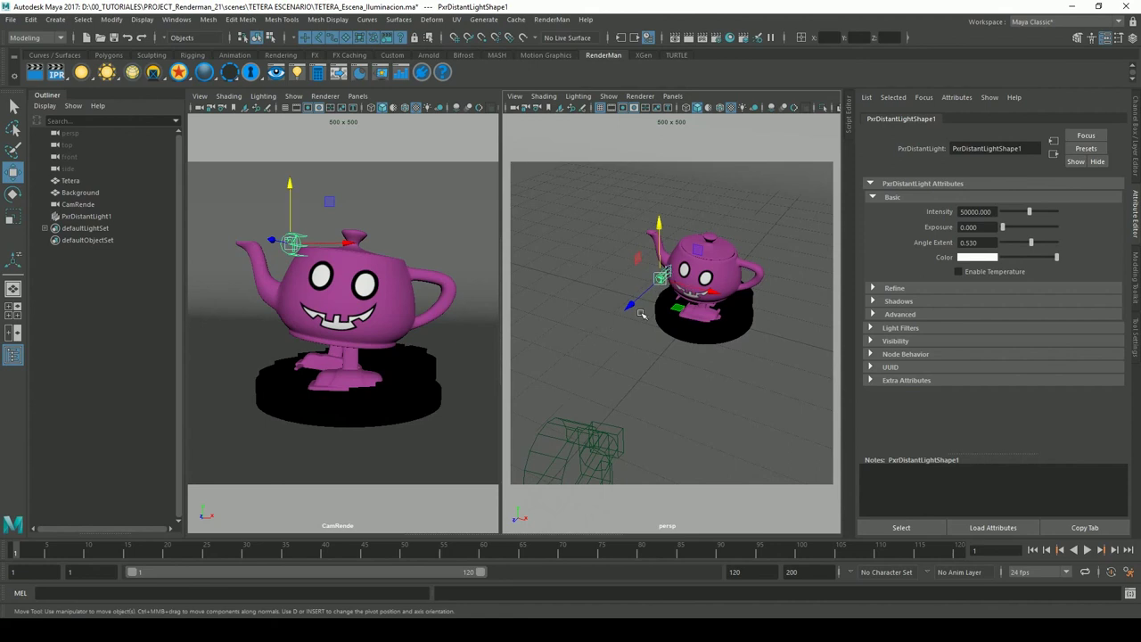
{"action": "mouse_move", "coordinate": [667, 290]}
{"action": "left_mouse_down"}
{"action": "mouse_move", "coordinate": [552, 326]}
{"action": "mouse_move", "coordinate": [707, 226]}
{"action": "left_mouse_up"}
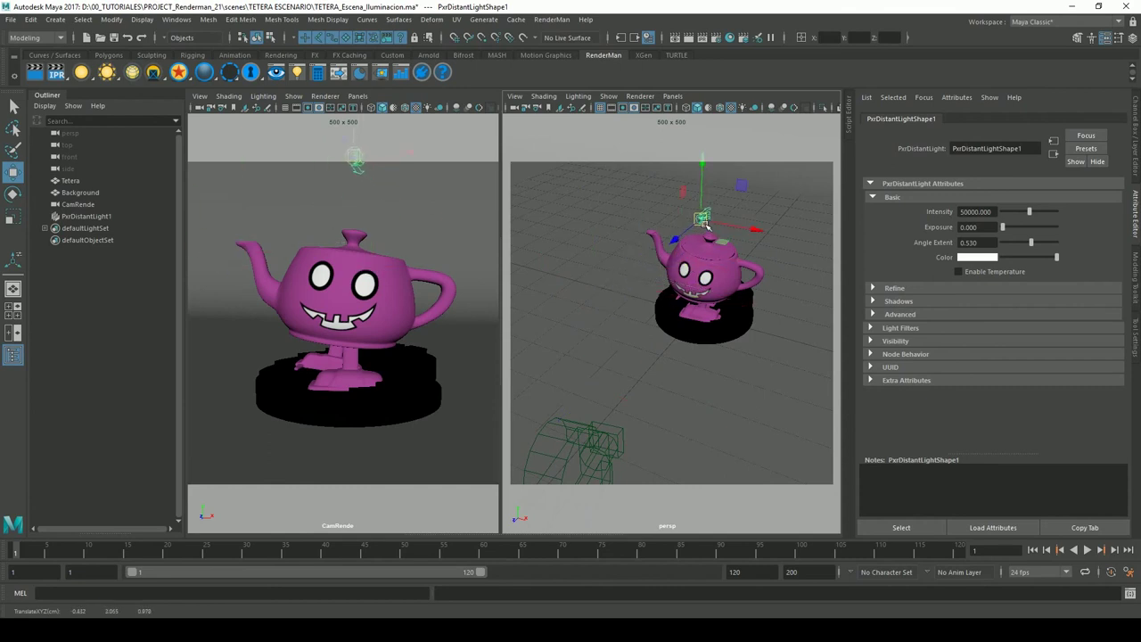
{"action": "mouse_move", "coordinate": [706, 226]}
{"action": "left_mouse_down", "text": "alt"}
{"action": "mouse_move", "coordinate": [621, 257]}
{"action": "mouse_move", "coordinate": [603, 301]}
{"action": "left_mouse_up", "text": "alt"}
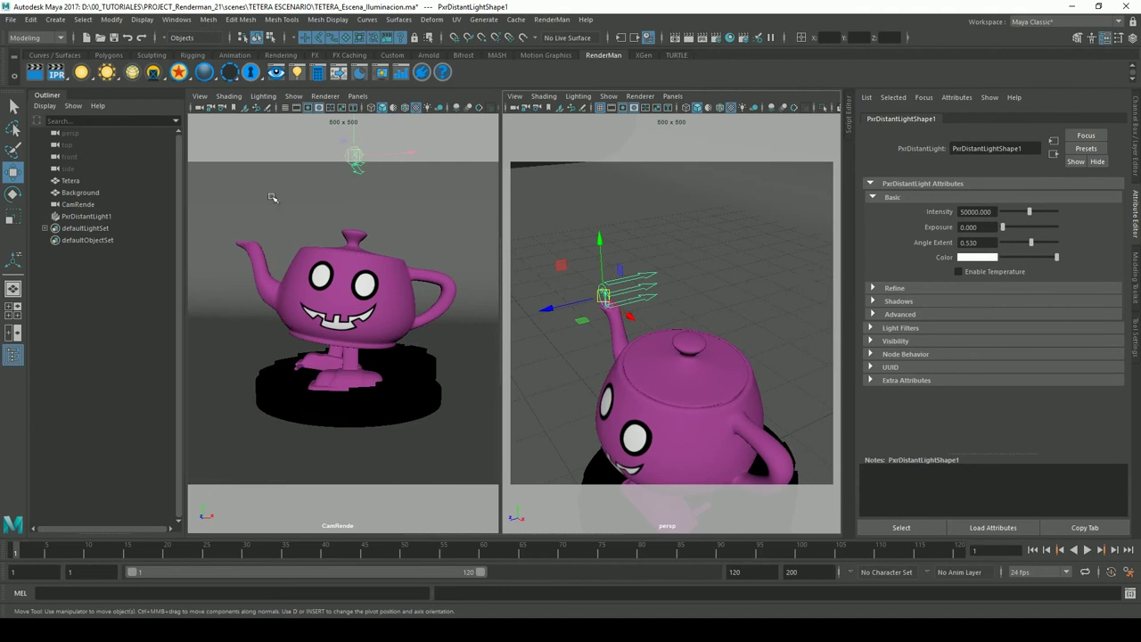
{"action": "key", "text": "e"}
{"action": "mouse_move", "coordinate": [664, 273]}
{"action": "left_mouse_down", "text": "alt"}
{"action": "mouse_move", "coordinate": [624, 280]}
{"action": "mouse_move", "coordinate": [653, 269]}
{"action": "mouse_move", "coordinate": [637, 308]}
{"action": "left_mouse_up", "text": "alt"}
{"action": "key", "text": "r"}
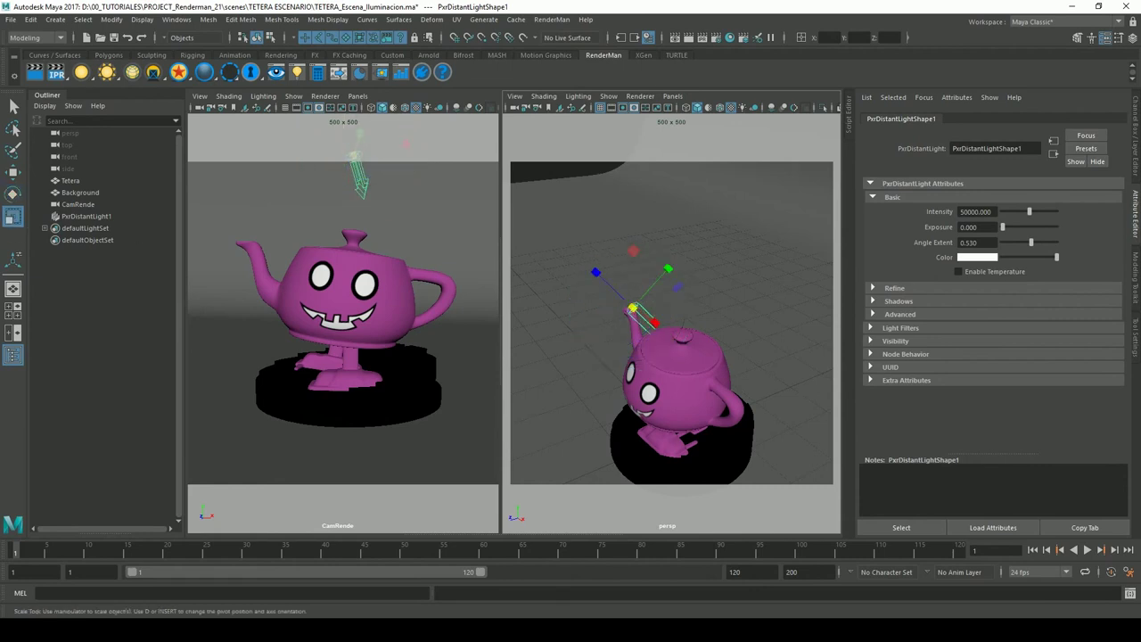
{"action": "key", "text": "w"}
{"action": "mouse_move", "coordinate": [691, 312]}
{"action": "left_mouse_down", "text": "alt"}
{"action": "mouse_move", "coordinate": [744, 354]}
{"action": "mouse_move", "coordinate": [632, 324]}
{"action": "left_mouse_up", "text": "alt"}
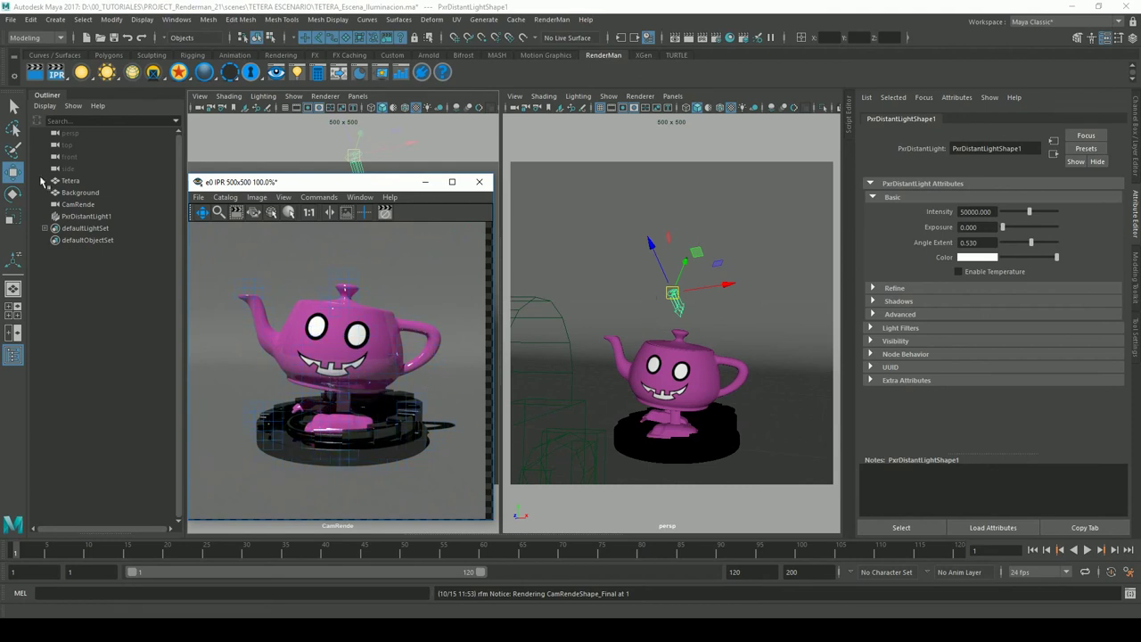
{"action": "left_click", "coordinate": [967, 214]}
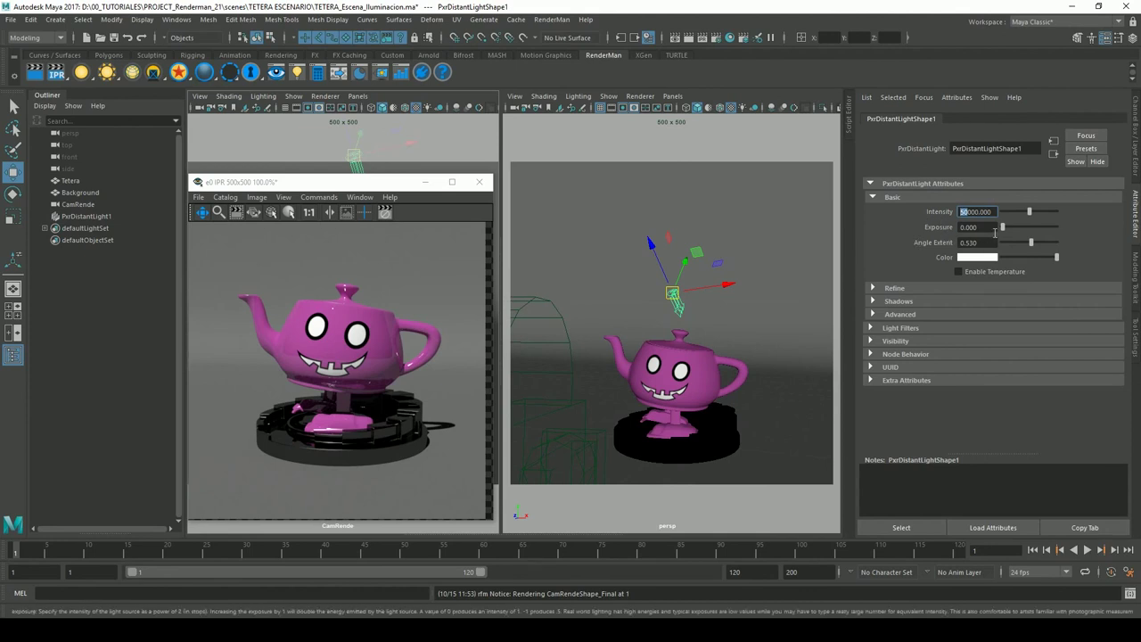
{"action": "mouse_move", "coordinate": [938, 253]}
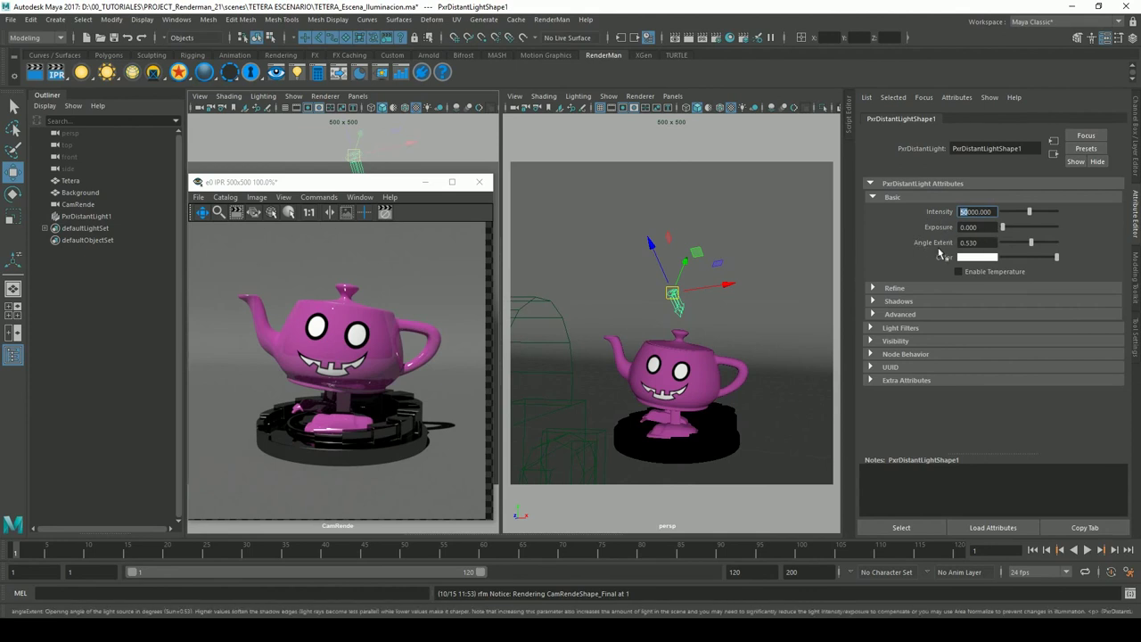
{"action": "left_click_drag", "start_coordinate": [986, 246], "coordinate": [966, 244]}
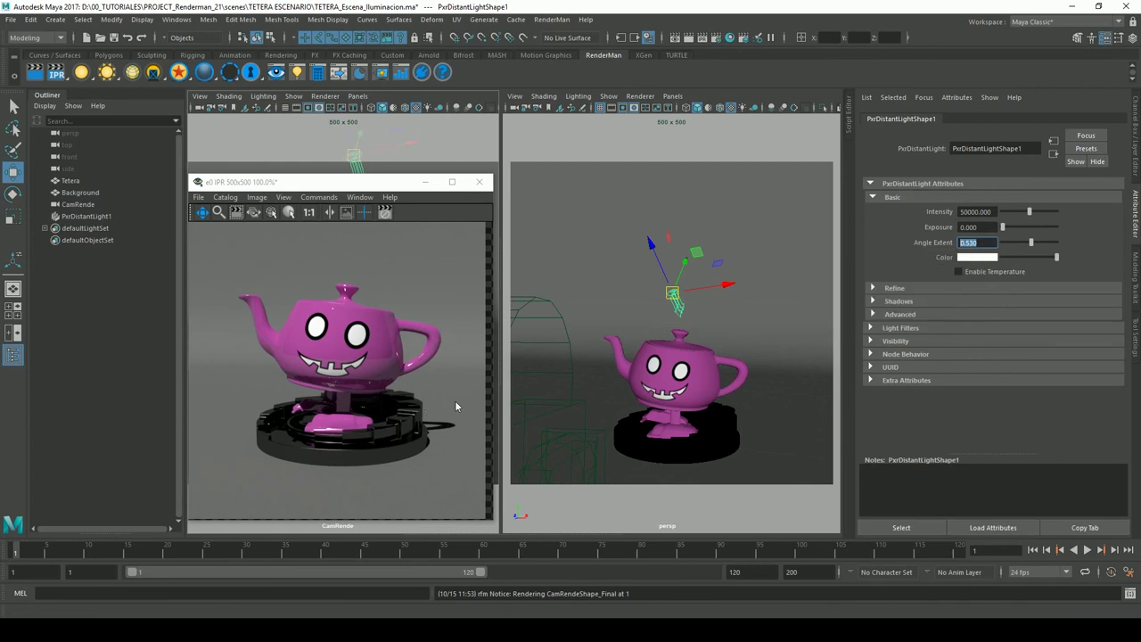
{"action": "key", "text": "e"}
{"action": "left_click_drag", "start_coordinate": [695, 279], "coordinate": [448, 426]}
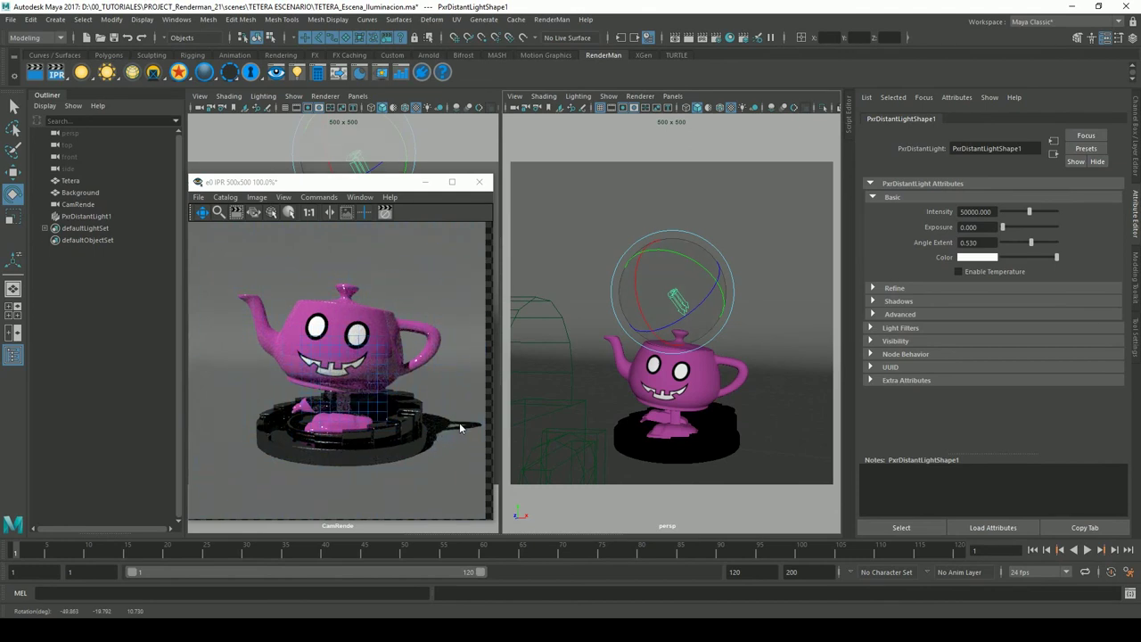
{"action": "left_click", "coordinate": [985, 244]}
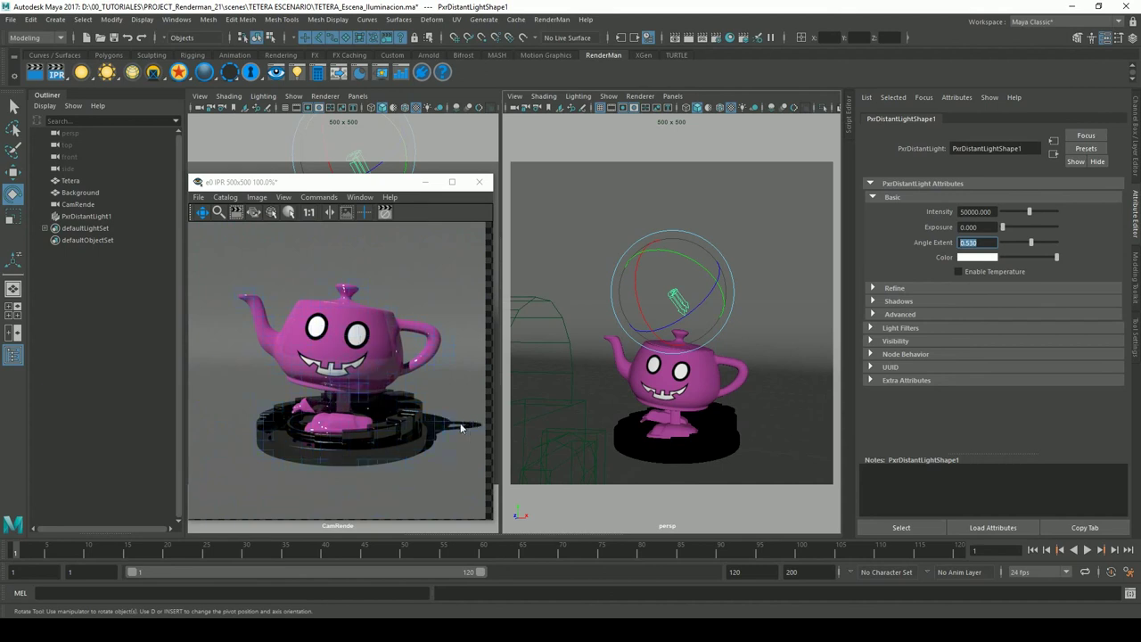
{"action": "left_click", "coordinate": [408, 435]}
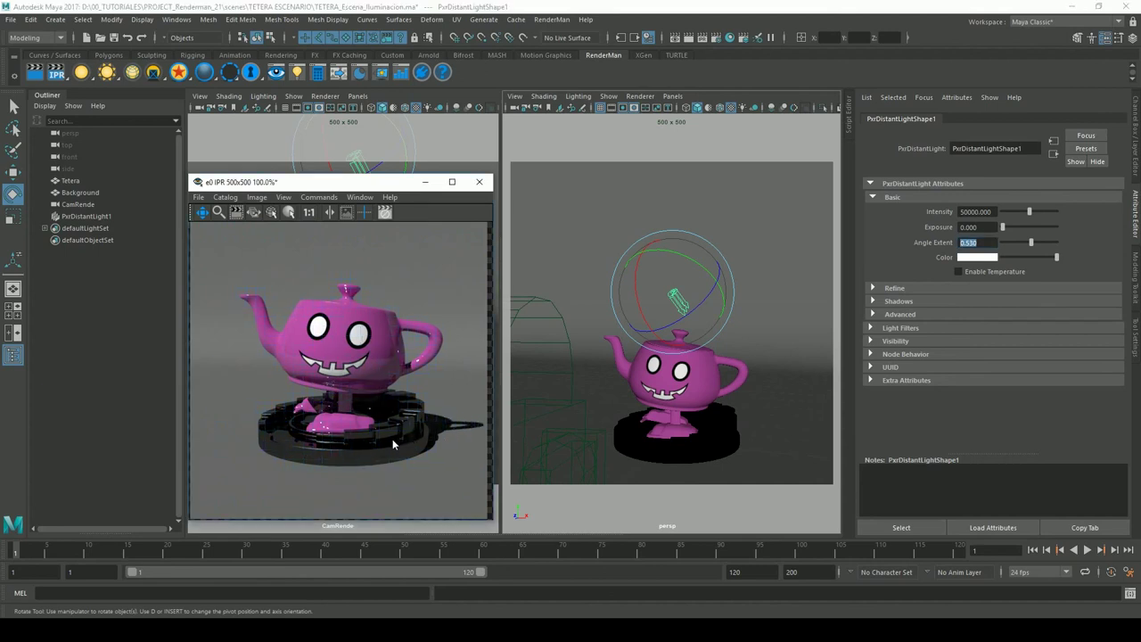
{"action": "left_click", "coordinate": [975, 245]}
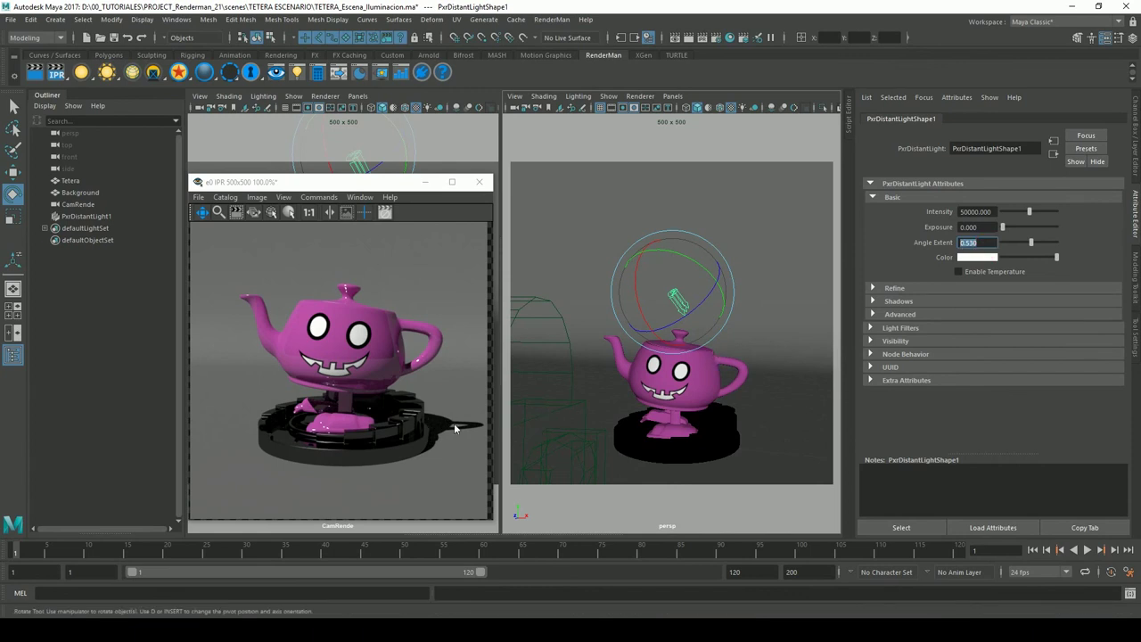
{"action": "double_click", "coordinate": [978, 213]}
{"action": "left_click_drag", "start_coordinate": [978, 212], "coordinate": [956, 212]}
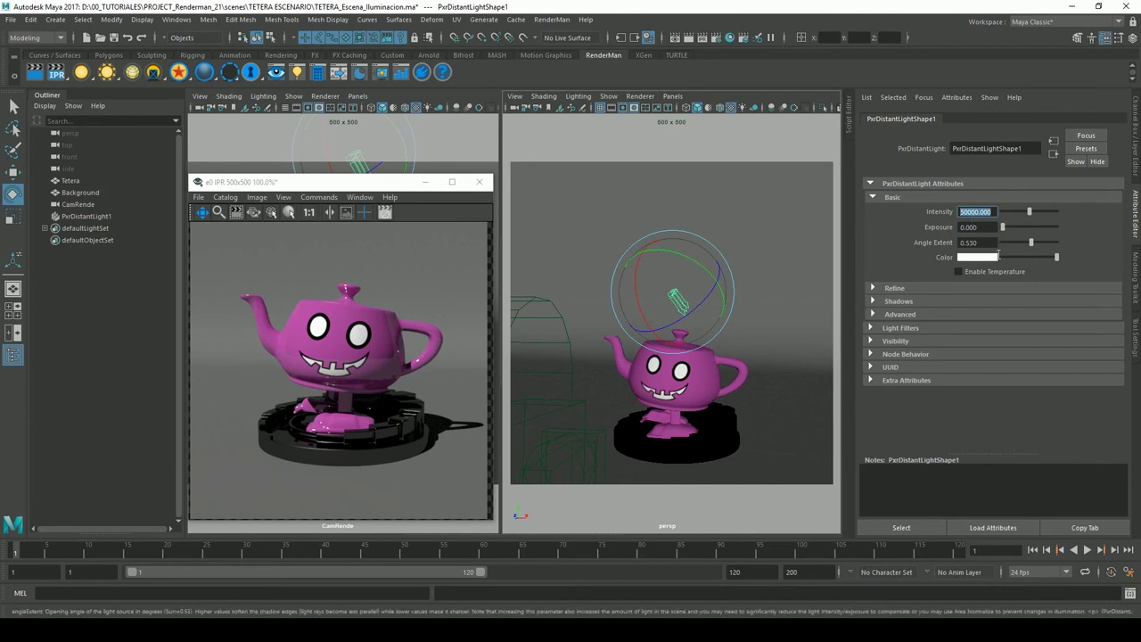
{"action": "key", "text": "Tab"}
{"action": "key", "text": "Tab"}
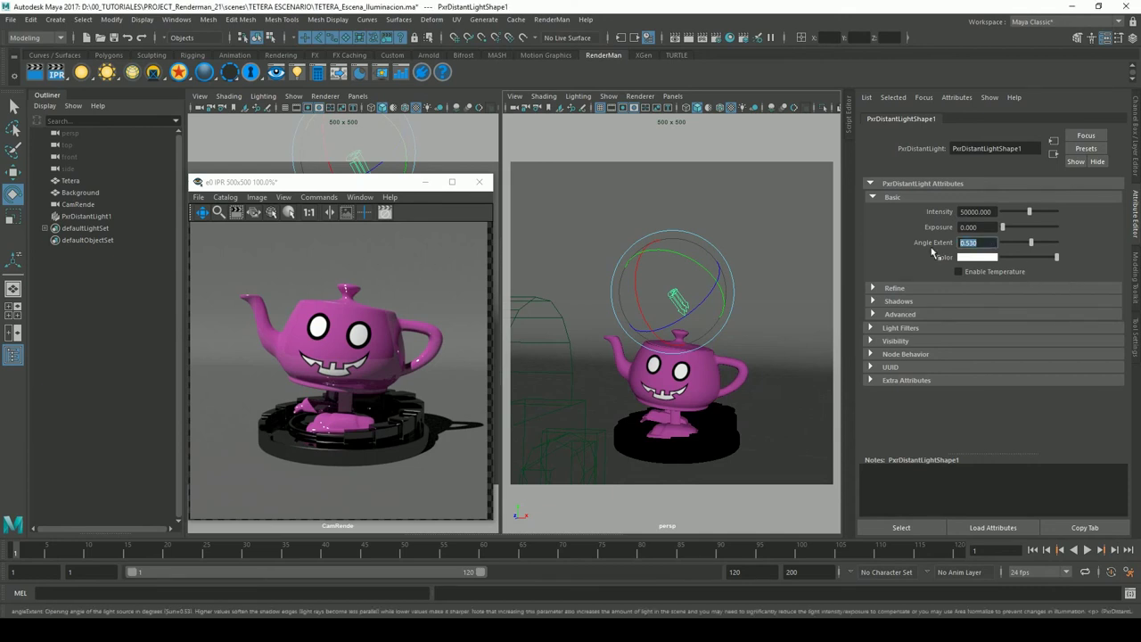
Set the distant light's Angle Extent to 50 and restart the IPR render
{"action": "type", "text": "50"}
{"action": "key", "text": "Return"}
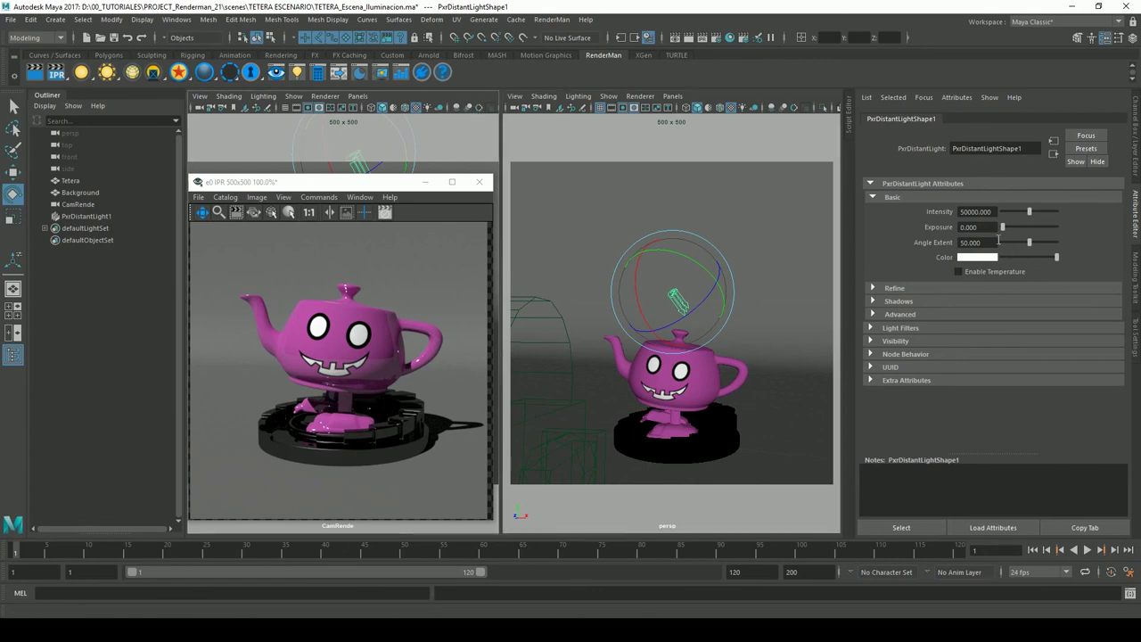
{"action": "left_click", "coordinate": [56, 75]}
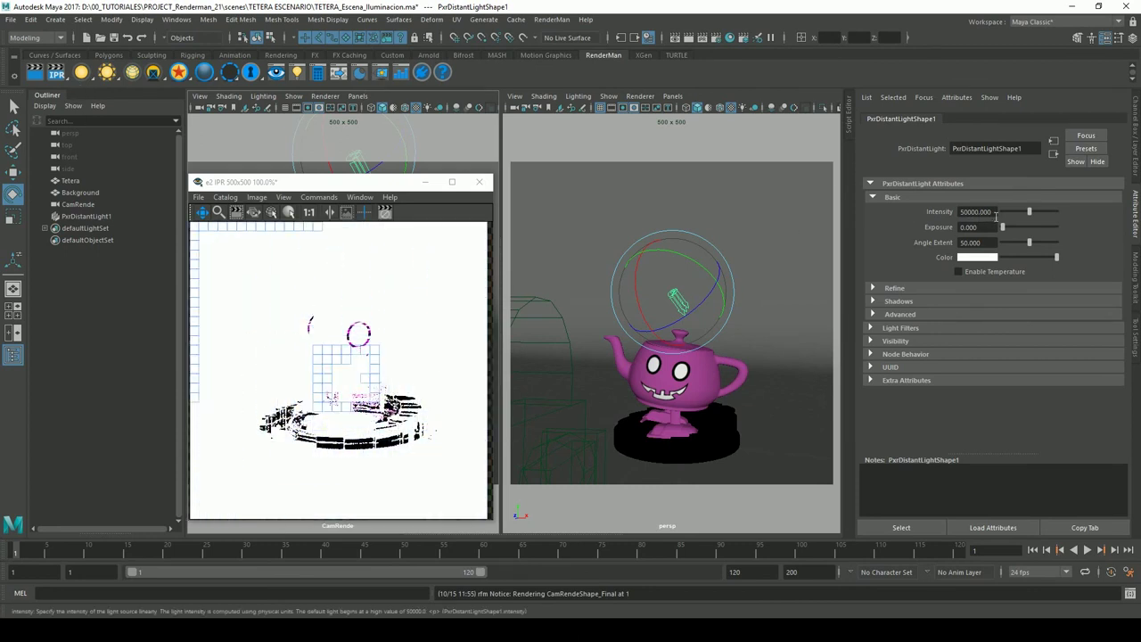
Lower the light's Intensity from 100 to 10 and finally to 1
{"action": "double_click", "coordinate": [975, 212]}
{"action": "type", "text": "100"}
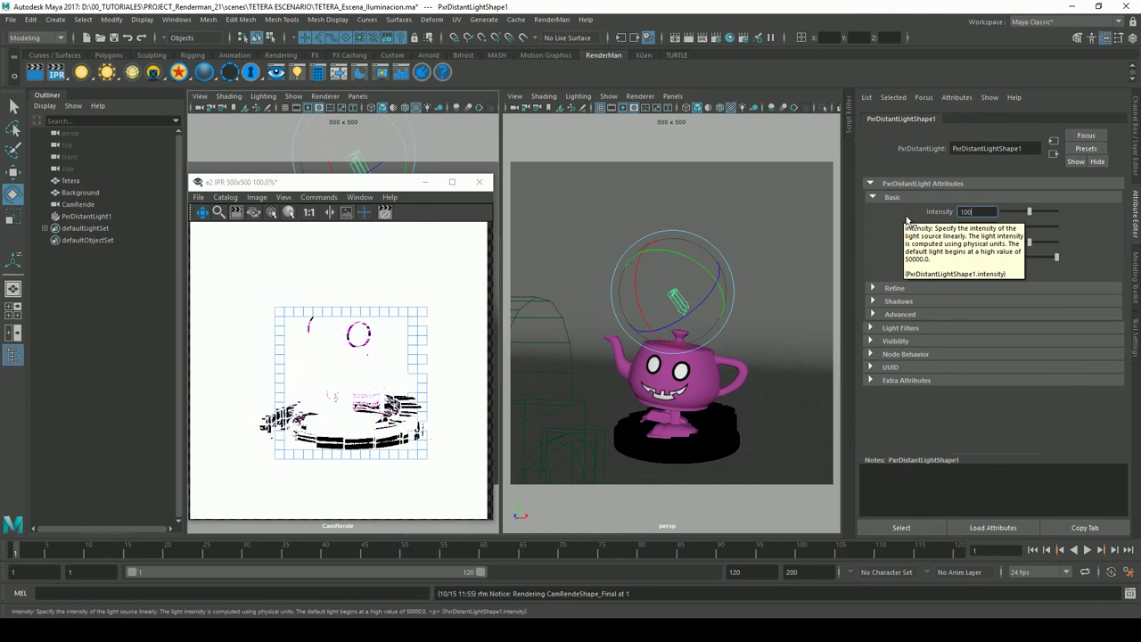
{"action": "key", "text": "Return"}
{"action": "type", "text": "10"}
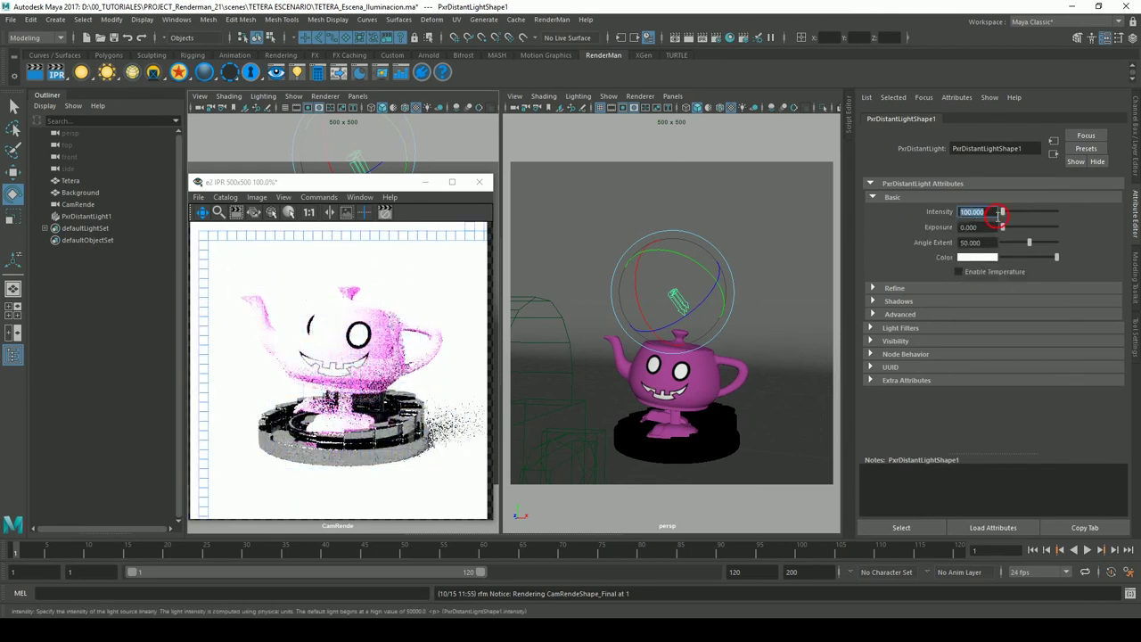
{"action": "key", "text": "Return"}
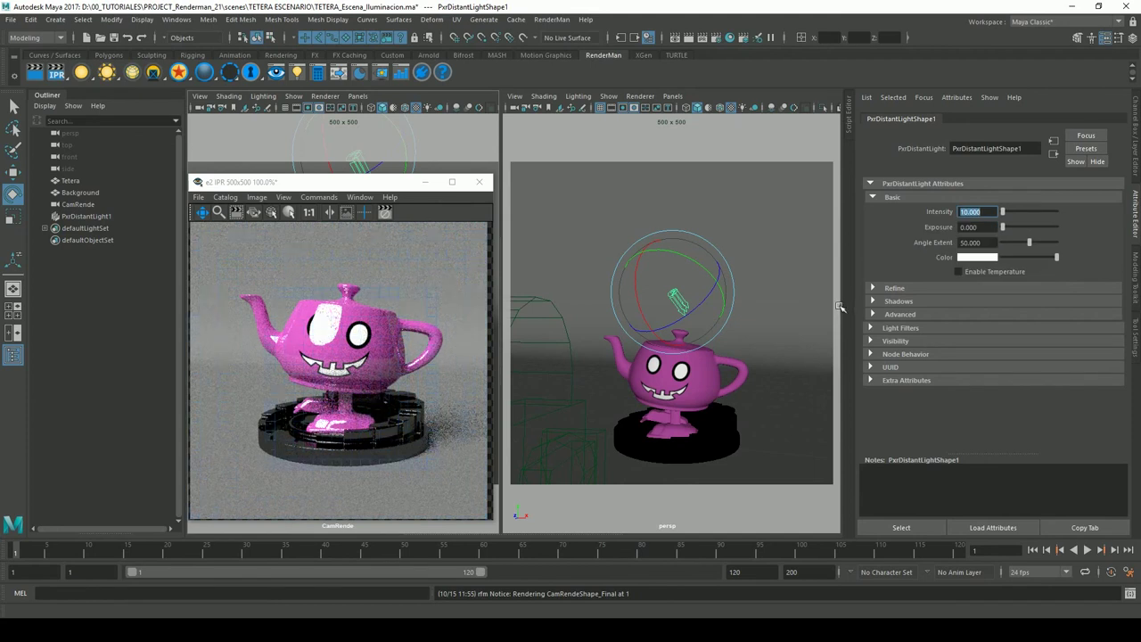
{"action": "left_click", "coordinate": [982, 213]}
{"action": "double_click", "coordinate": [981, 213]}
{"action": "type", "text": "1"}
{"action": "key", "text": "Return"}
Set the light's Exposure to 2, then raise it to 3
{"action": "double_click", "coordinate": [972, 227]}
{"action": "type", "text": "2"}
{"action": "key", "text": "Return"}
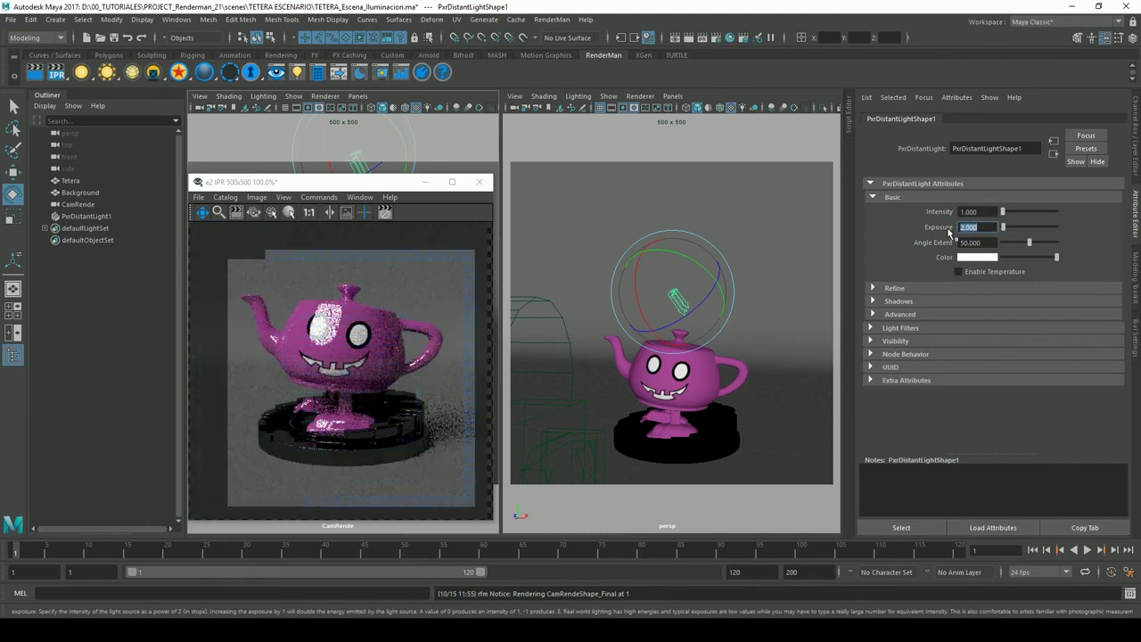
{"action": "type", "text": "3"}
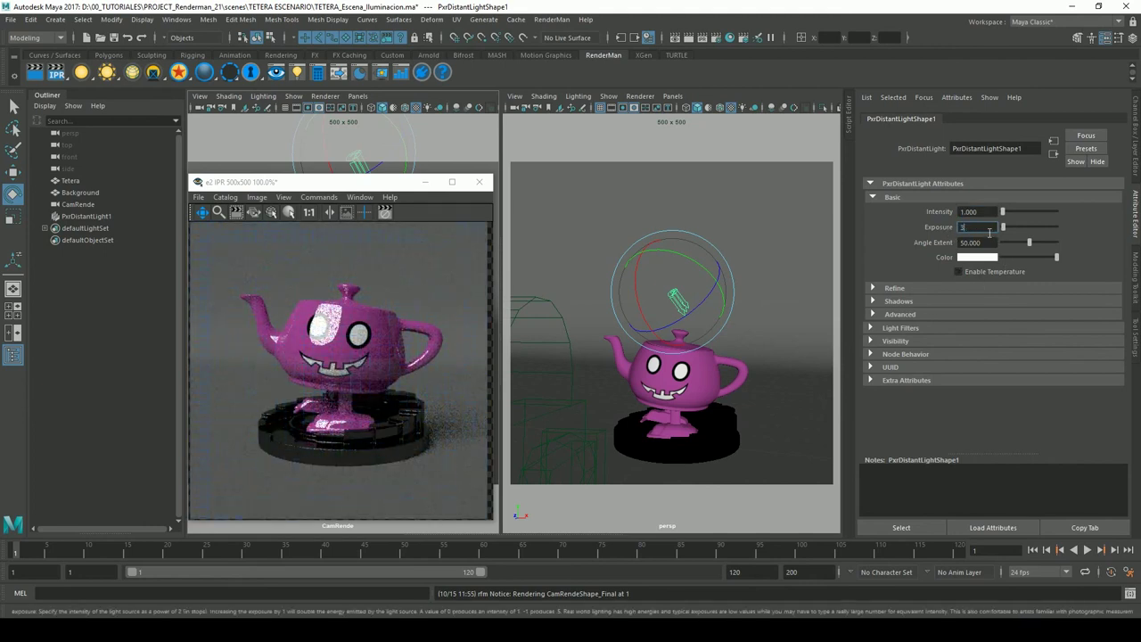
{"action": "key", "text": "Return"}
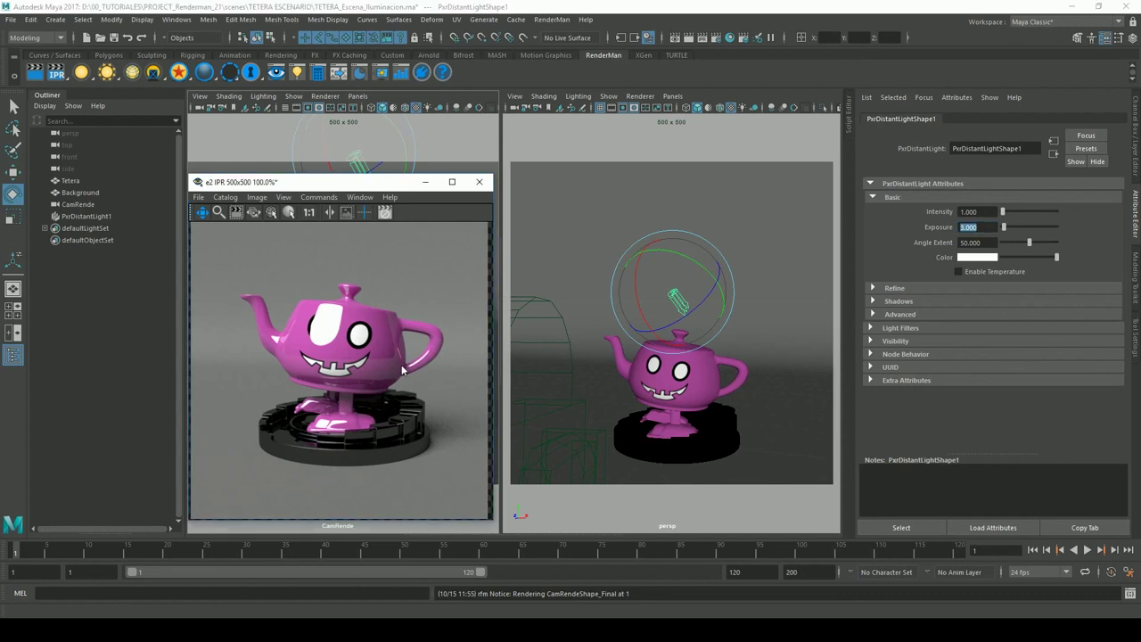
Show the IPR render catalog, widen the window and compare the earlier snapshots
{"action": "left_click", "coordinate": [361, 197]}
{"action": "left_click", "coordinate": [372, 210]}
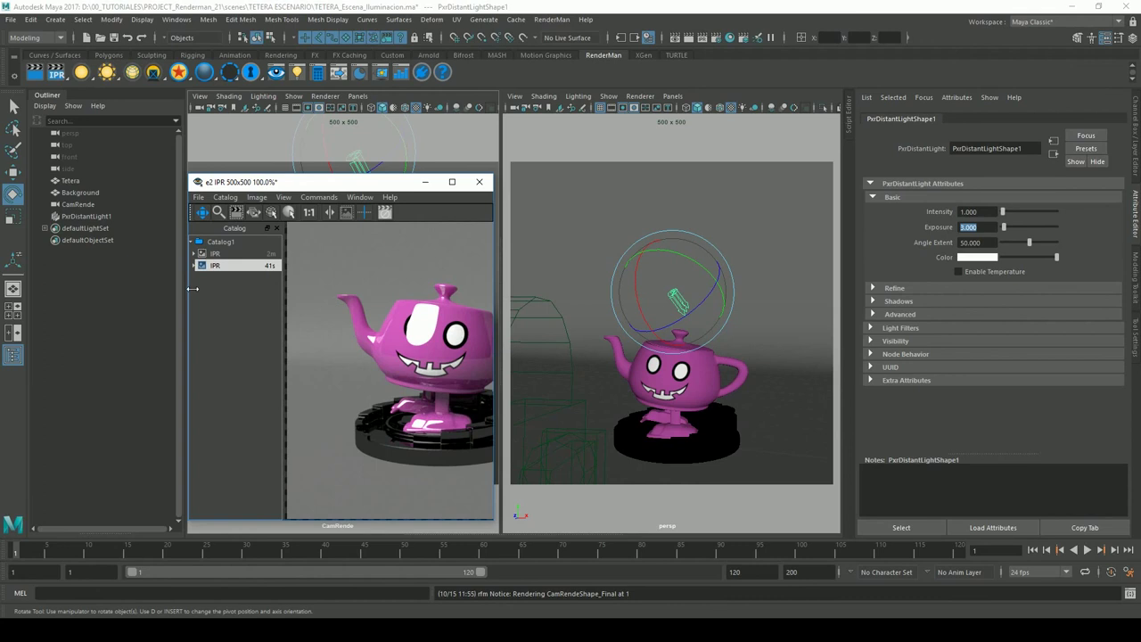
{"action": "left_click_drag", "start_coordinate": [189, 285], "coordinate": [111, 285]}
{"action": "left_click", "coordinate": [138, 254]}
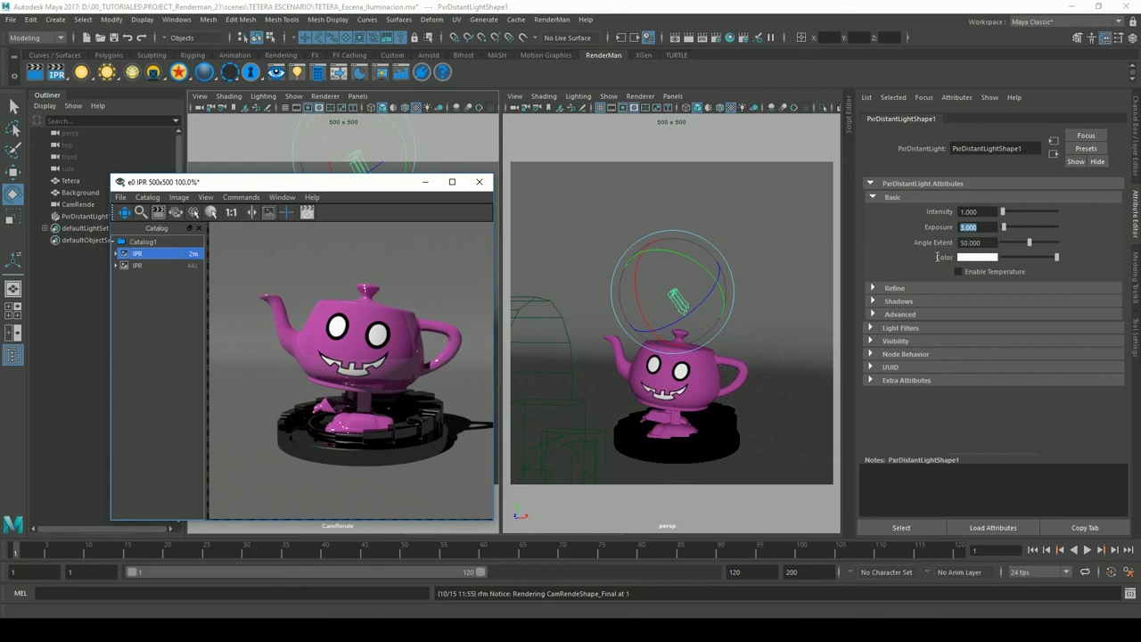
{"action": "key", "text": "Tab"}
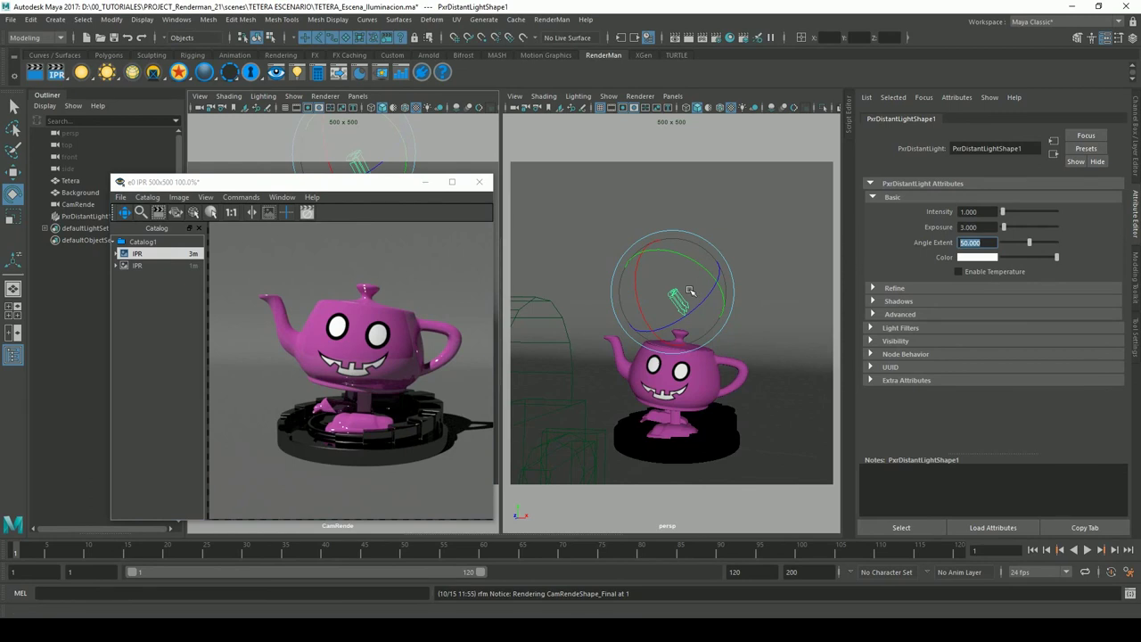
{"action": "left_click", "coordinate": [139, 266]}
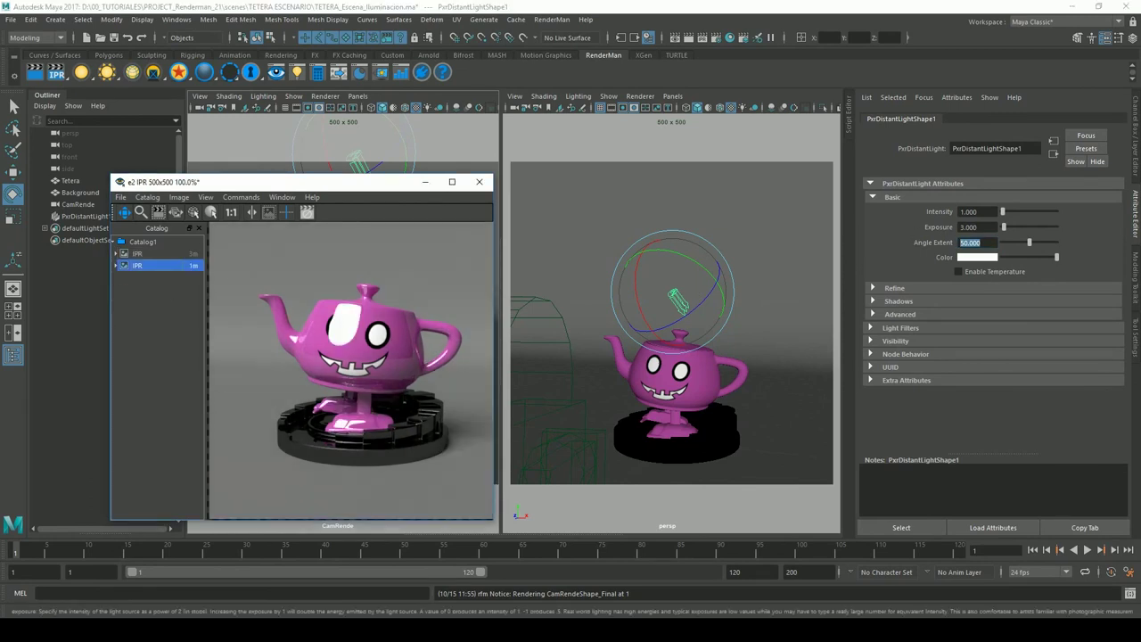
Set the Angle Extent to 20, then lower it to 10
{"action": "left_click", "coordinate": [987, 243]}
{"action": "type", "text": "20"}
{"action": "key", "text": "Return"}
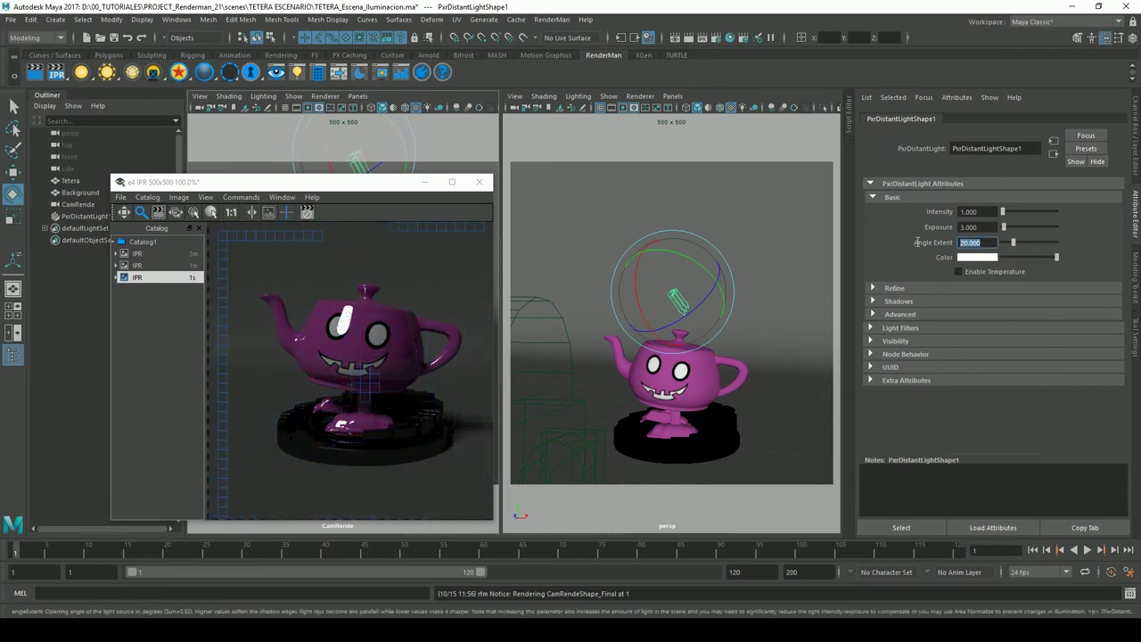
{"action": "left_click_drag", "start_coordinate": [932, 242], "coordinate": [918, 242], "text": "ctrl"}
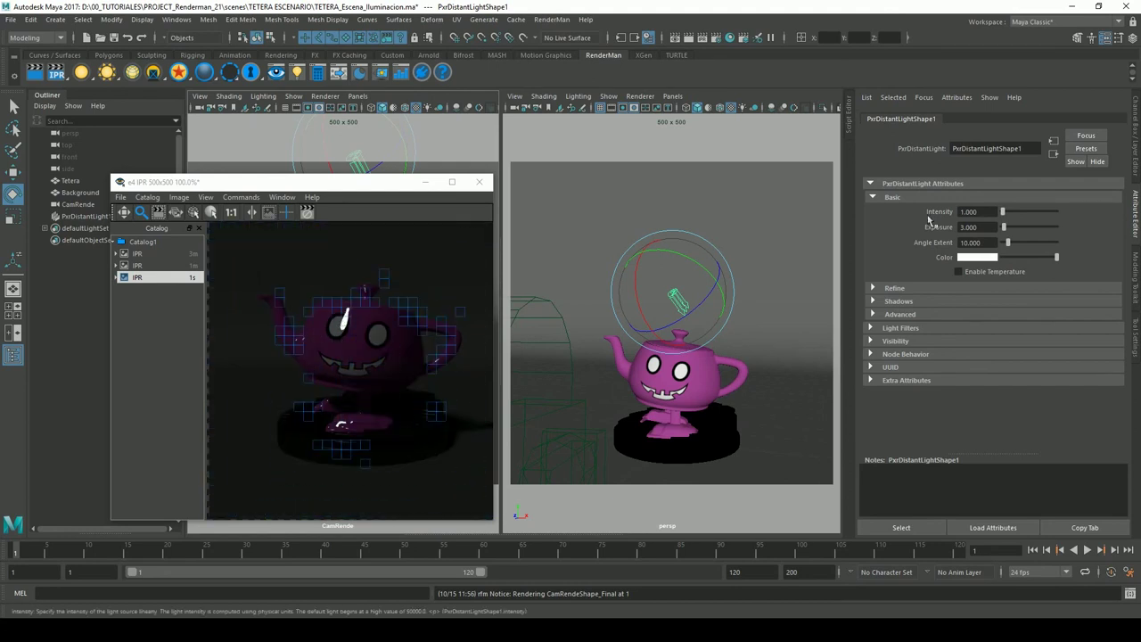
Set the light's Intensity to 10, then to 20
{"action": "double_click", "coordinate": [967, 212]}
{"action": "type", "text": "10"}
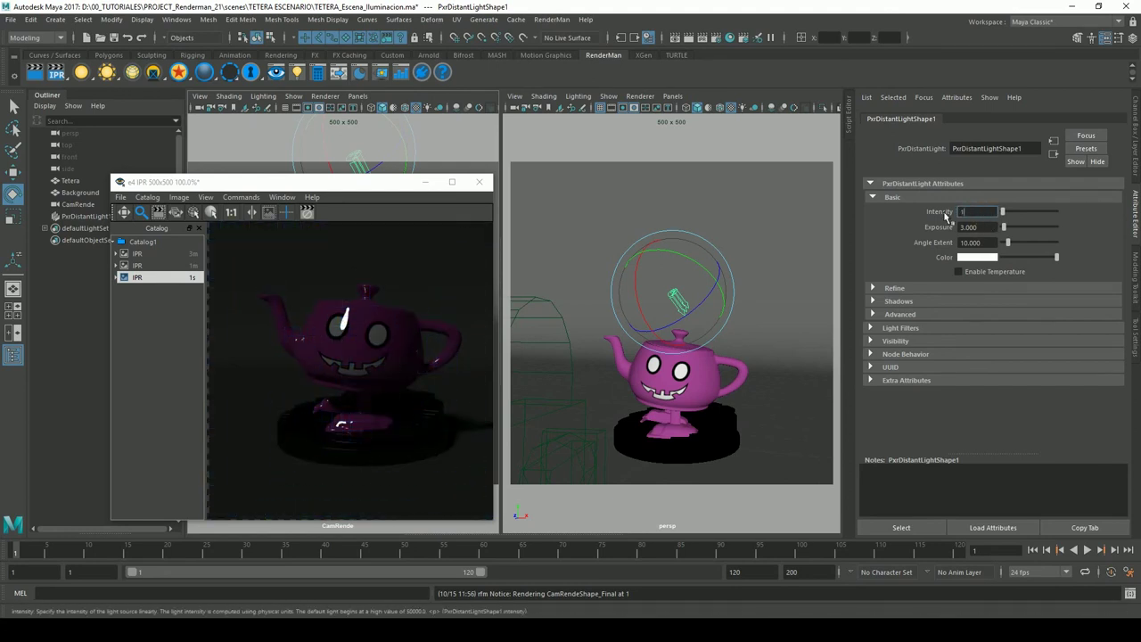
{"action": "key", "text": "Return"}
{"action": "double_click", "coordinate": [970, 212]}
{"action": "type", "text": "20"}
{"action": "key", "text": "Return"}
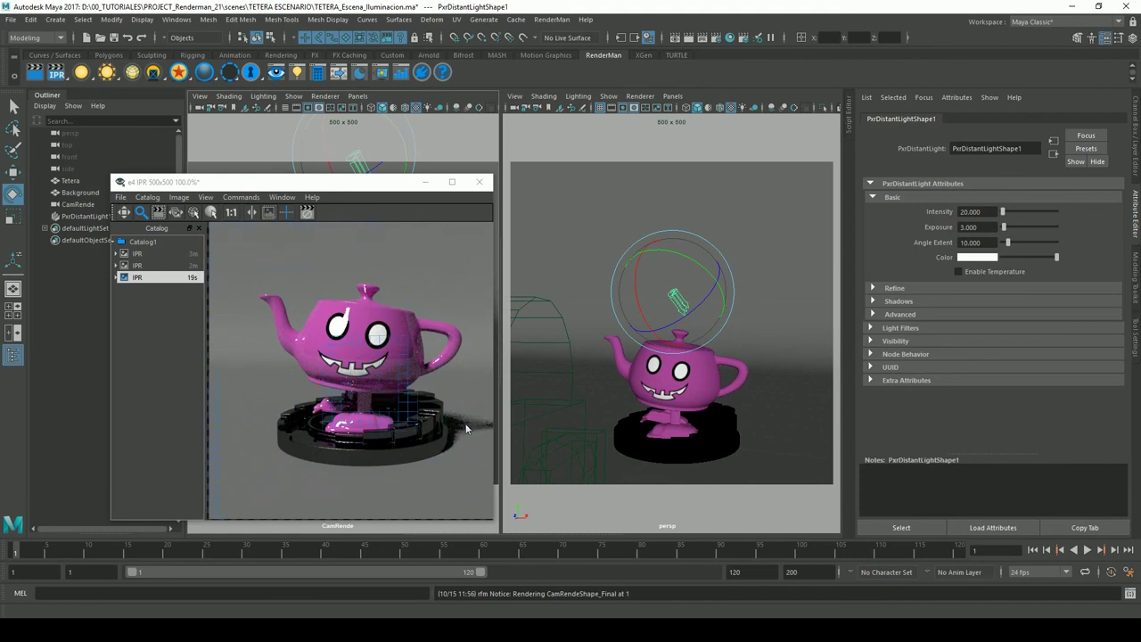
Compare the second, newest and first IPR snapshots in the catalog
{"action": "left_click", "coordinate": [138, 266]}
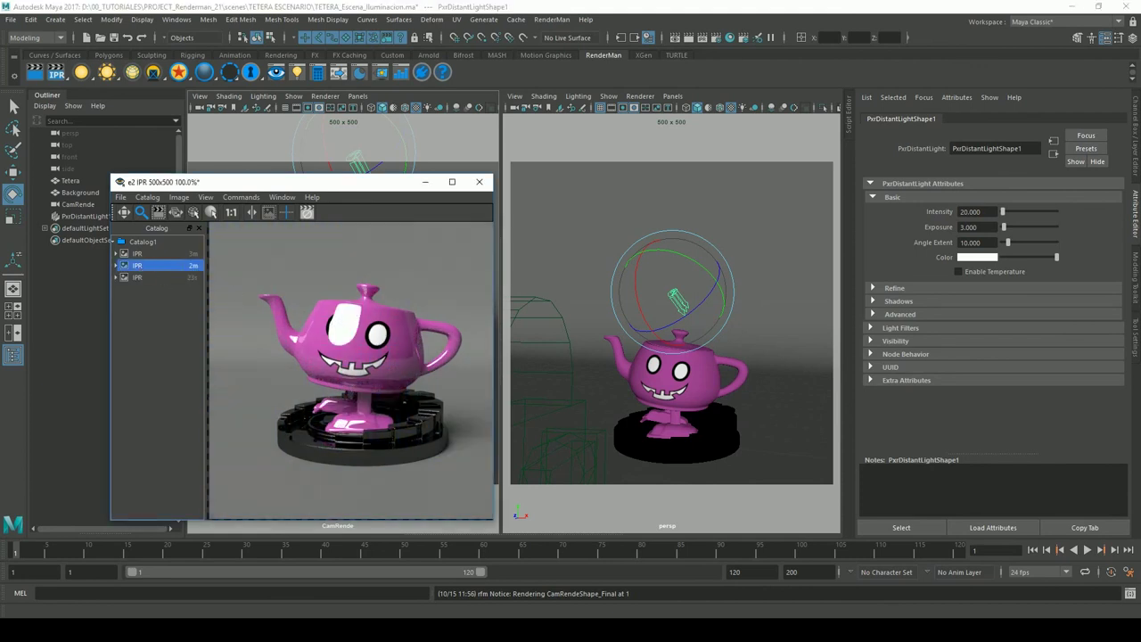
{"action": "left_click", "coordinate": [152, 278]}
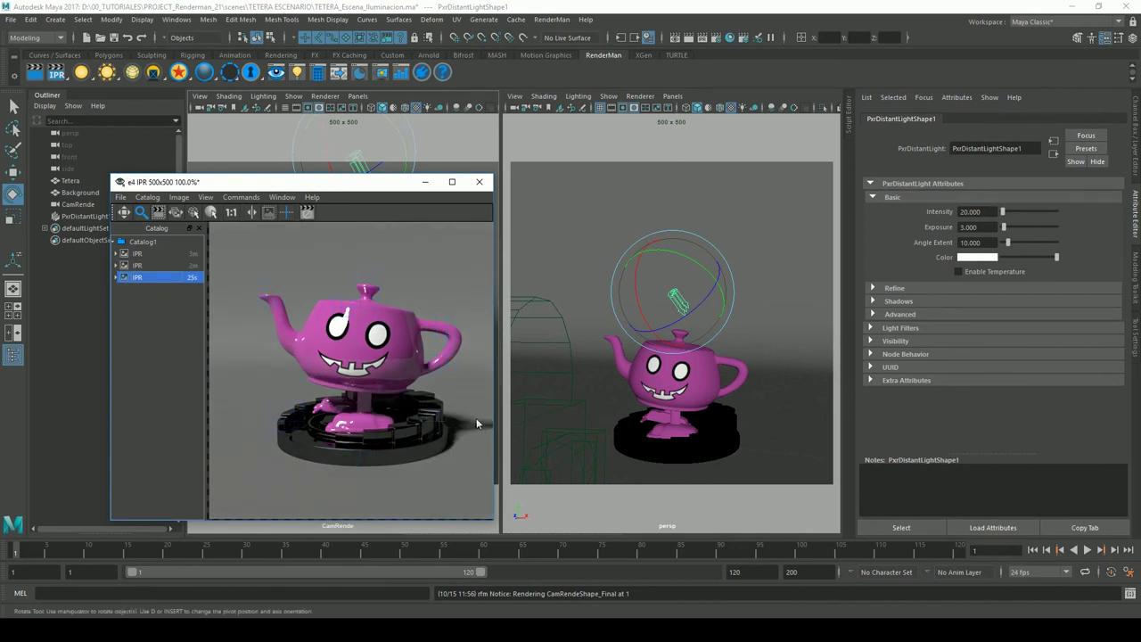
{"action": "left_click", "coordinate": [143, 255]}
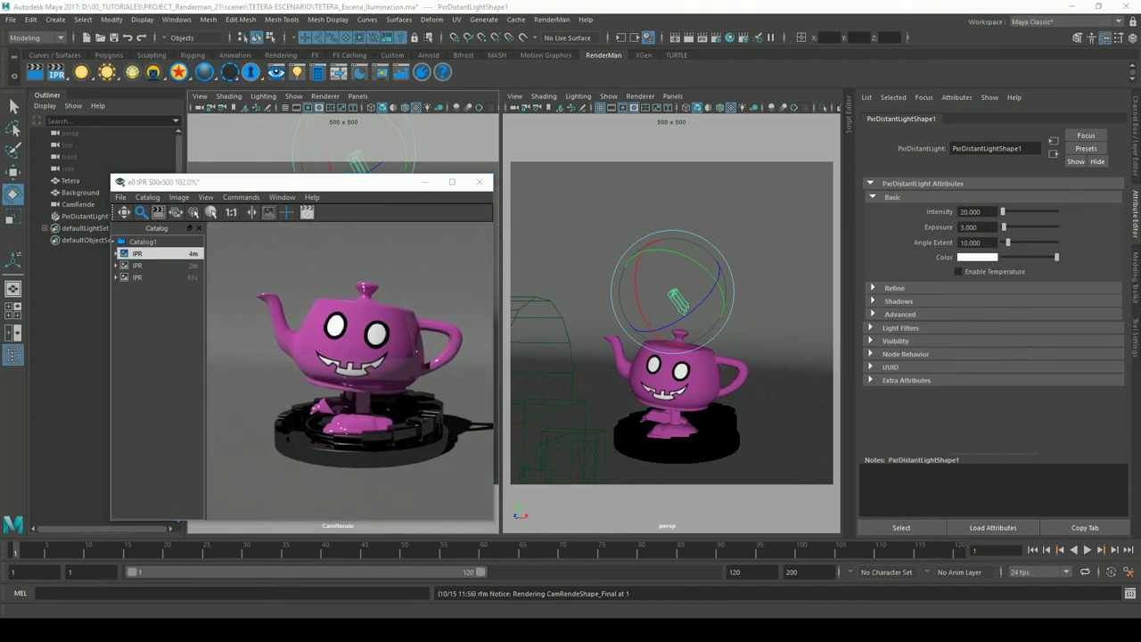
Hide the IPR window, select PxrDistantLight1 and delete it
{"action": "left_click", "coordinate": [425, 183]}
{"action": "left_click", "coordinate": [438, 234]}
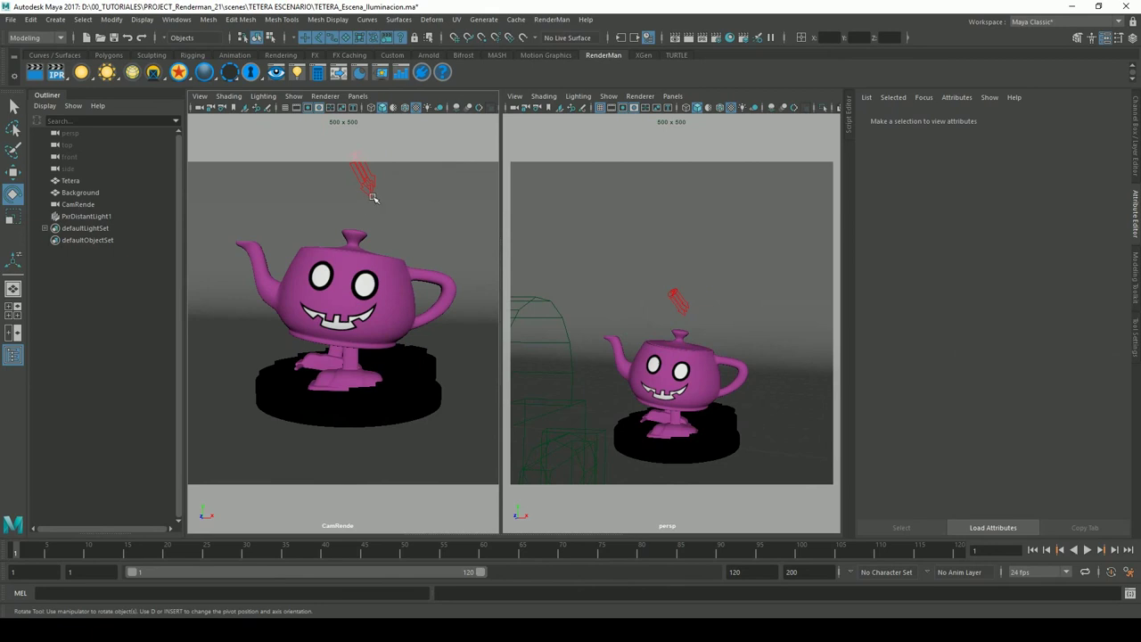
{"action": "left_click", "coordinate": [85, 215]}
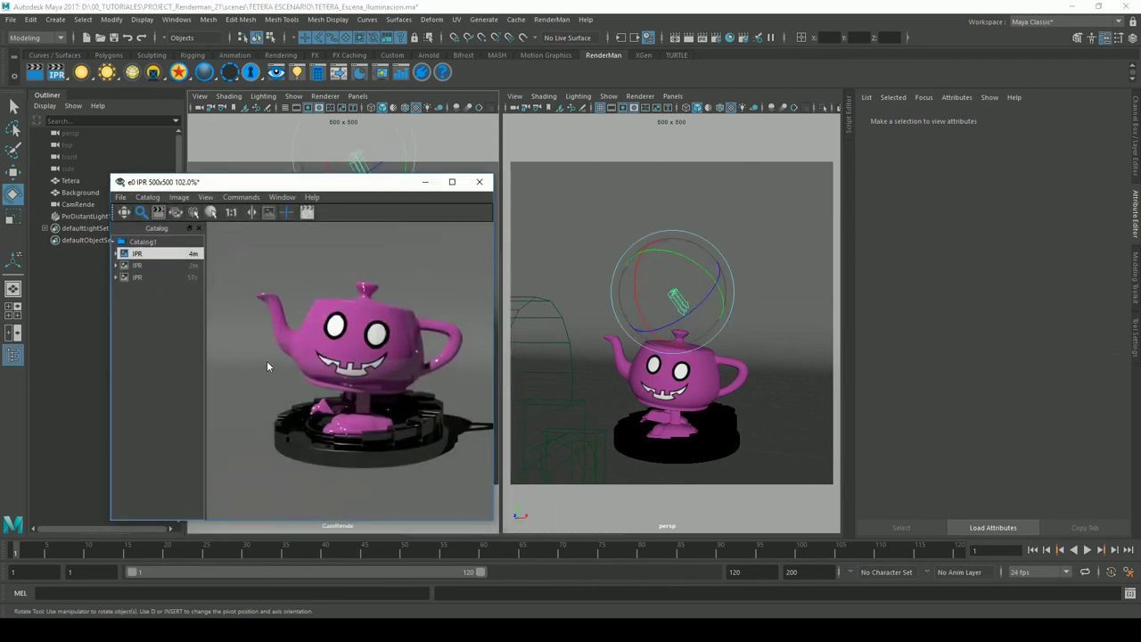
{"action": "left_click", "coordinate": [86, 215]}
{"action": "left_click", "coordinate": [479, 182]}
{"action": "left_click", "coordinate": [76, 218]}
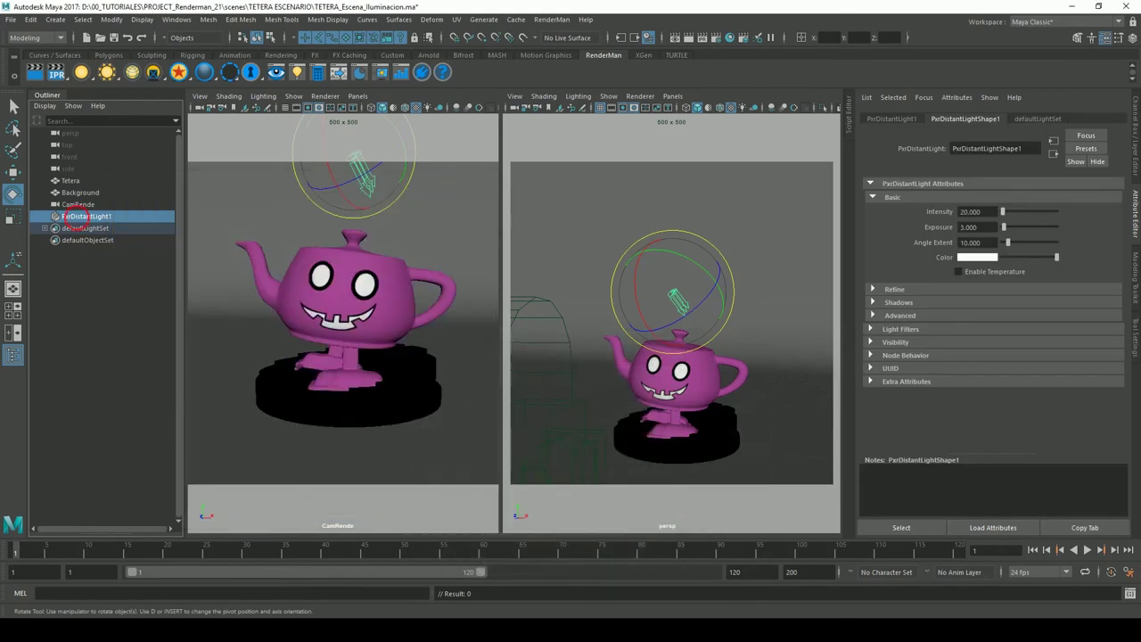
{"action": "key", "text": "Delete"}
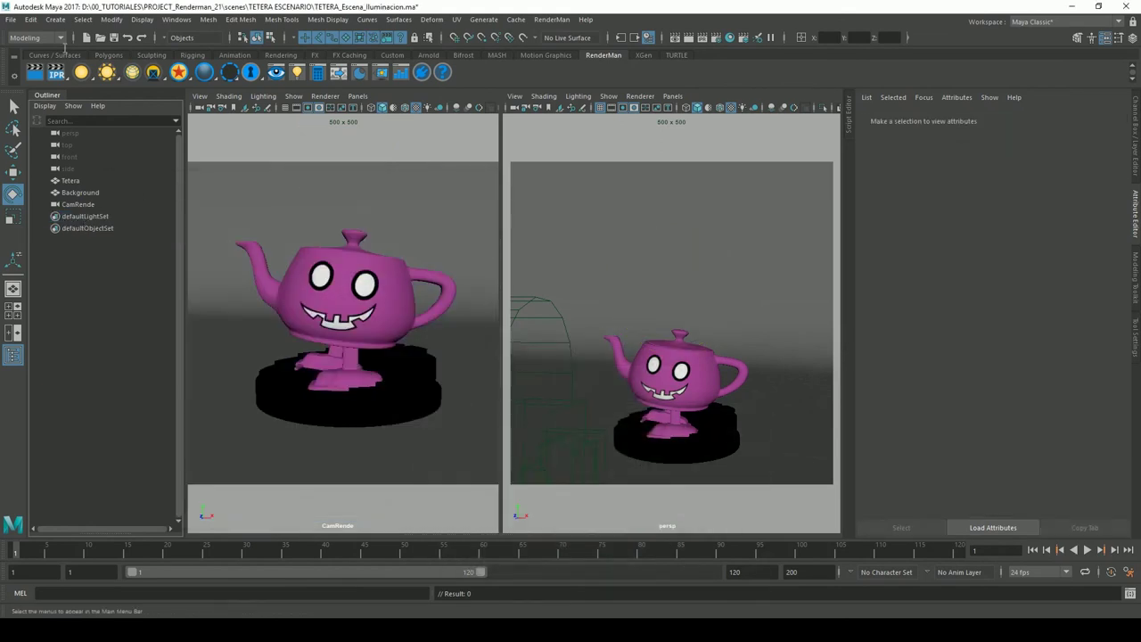
Create a PxrSphereLight from the RenderMan light list and switch to the Move tool
{"action": "right_click", "coordinate": [81, 73]}
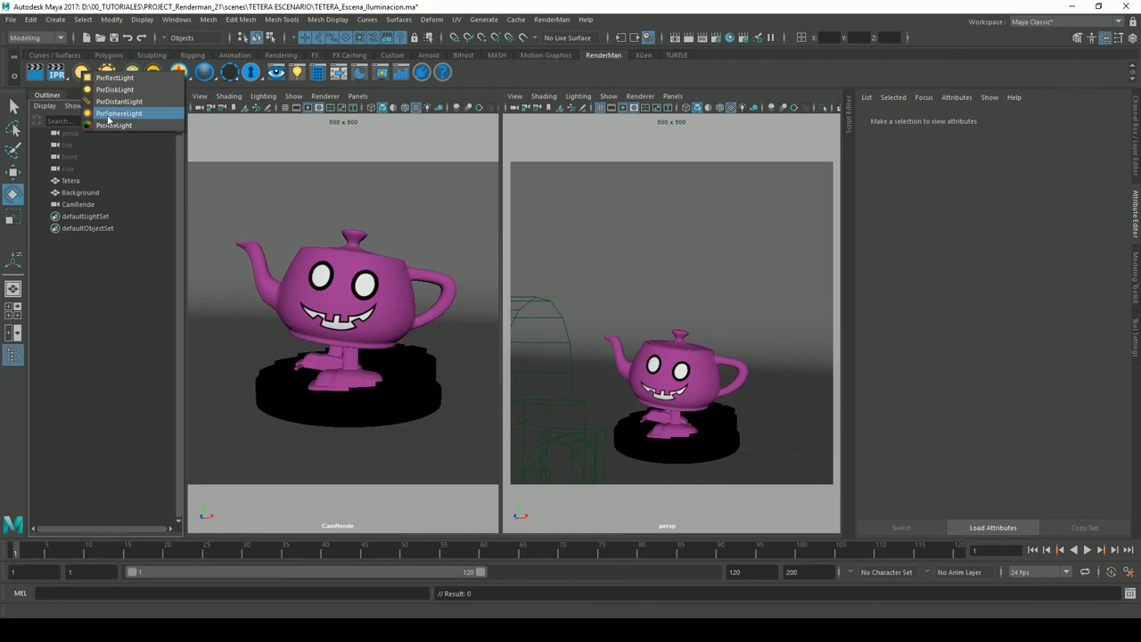
{"action": "left_click", "coordinate": [121, 115]}
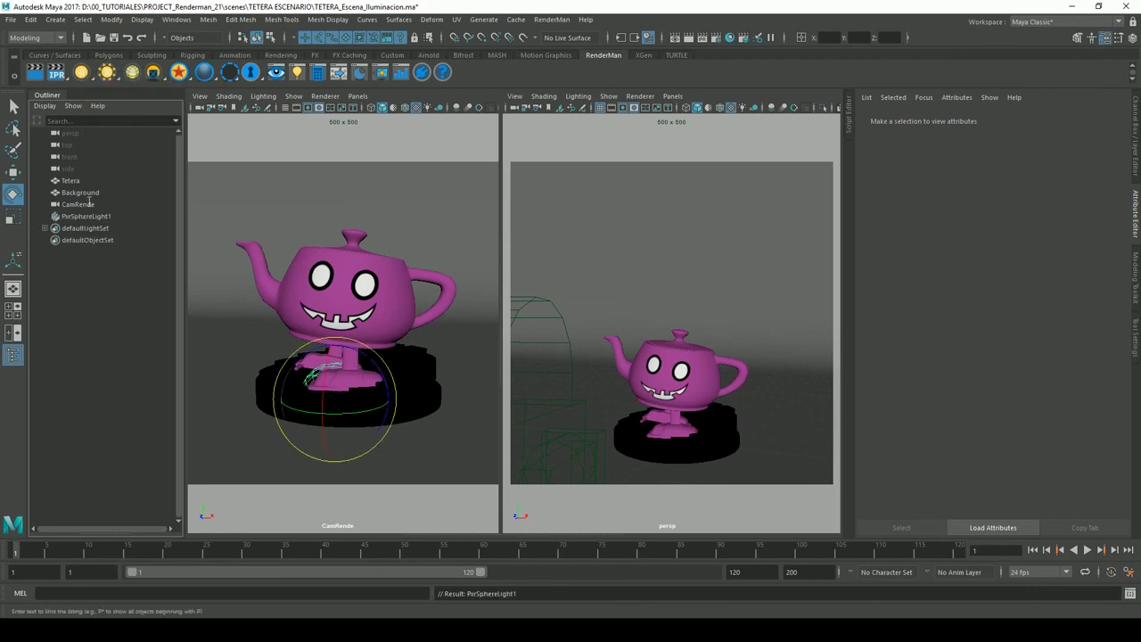
{"action": "key", "text": "w"}
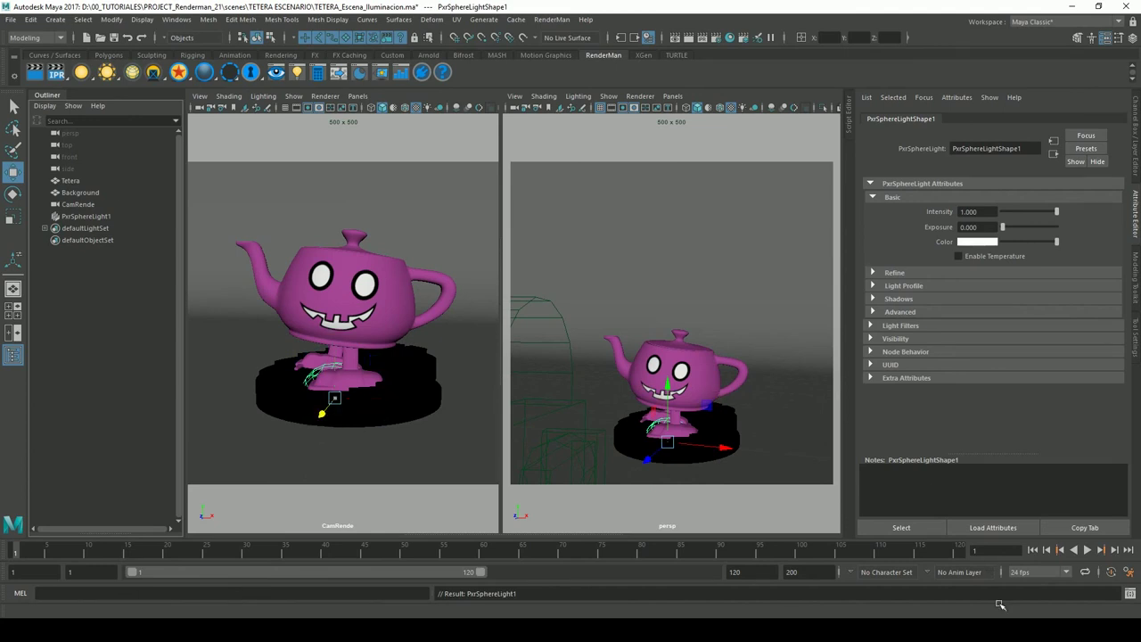
Discard the old IPR session and raise the sphere light to the teapot's height
{"action": "left_click", "coordinate": [484, 183]}
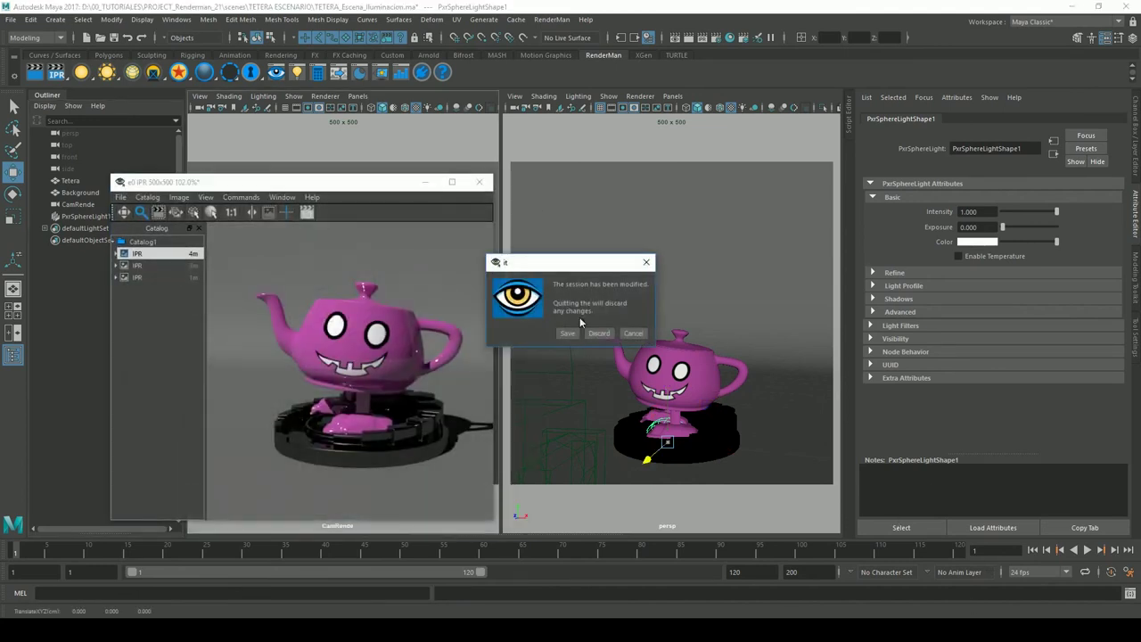
{"action": "left_click", "coordinate": [615, 334]}
{"action": "mouse_move", "coordinate": [615, 334]}
{"action": "left_mouse_down", "text": "alt"}
{"action": "mouse_move", "coordinate": [592, 387]}
{"action": "mouse_move", "coordinate": [586, 370]}
{"action": "left_mouse_up", "text": "alt"}
{"action": "left_click_drag", "start_coordinate": [594, 326], "coordinate": [589, 245]}
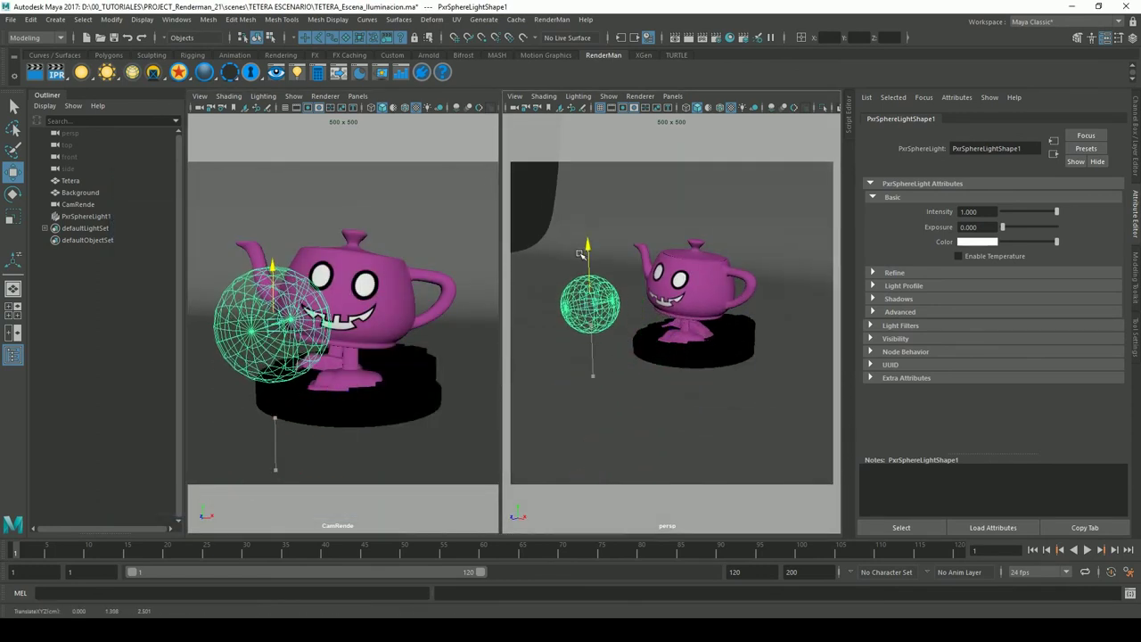
{"action": "key", "text": "f"}
{"action": "left_click_drag", "start_coordinate": [613, 287], "coordinate": [623, 360], "text": "alt"}
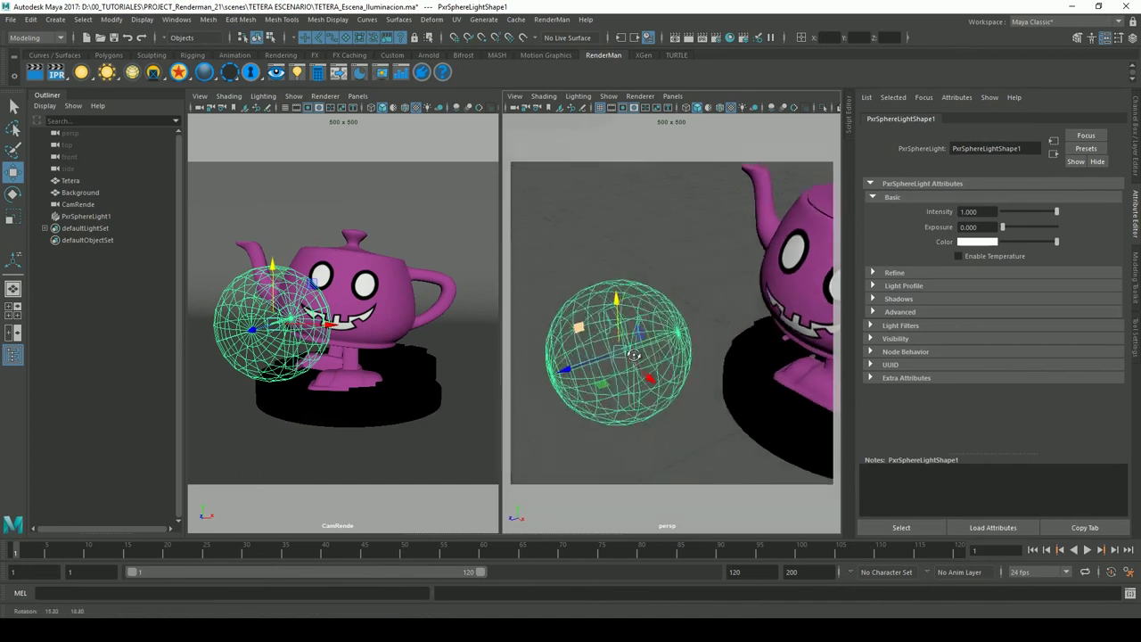
{"action": "right_click_drag", "start_coordinate": [624, 360], "coordinate": [770, 299], "text": "alt"}
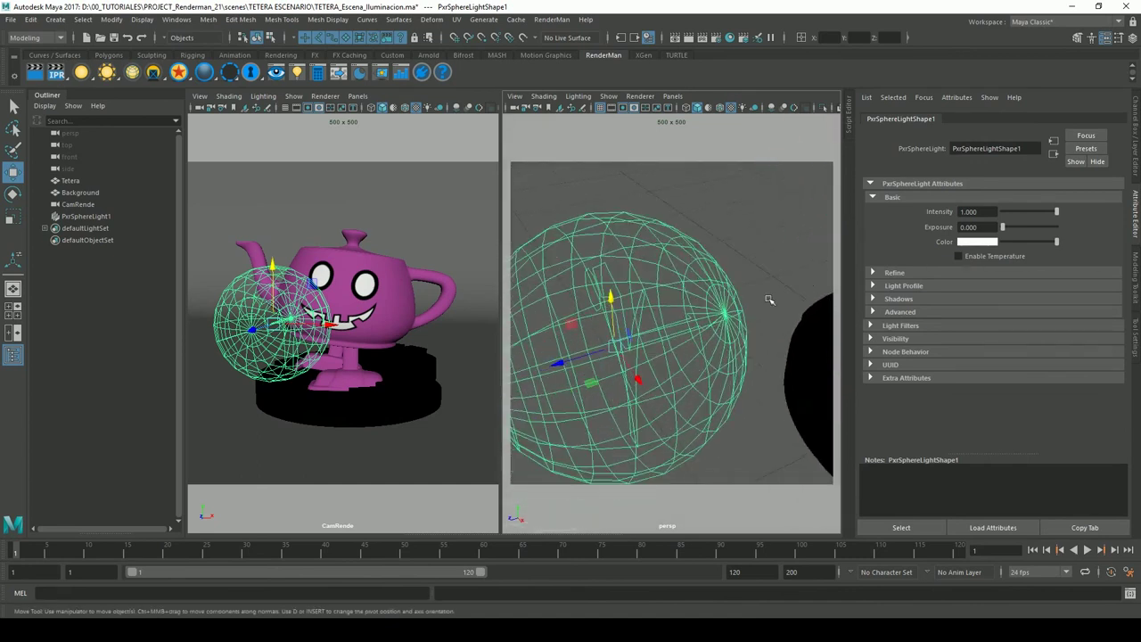
{"action": "right_click_drag", "start_coordinate": [711, 337], "coordinate": [556, 318], "text": "alt"}
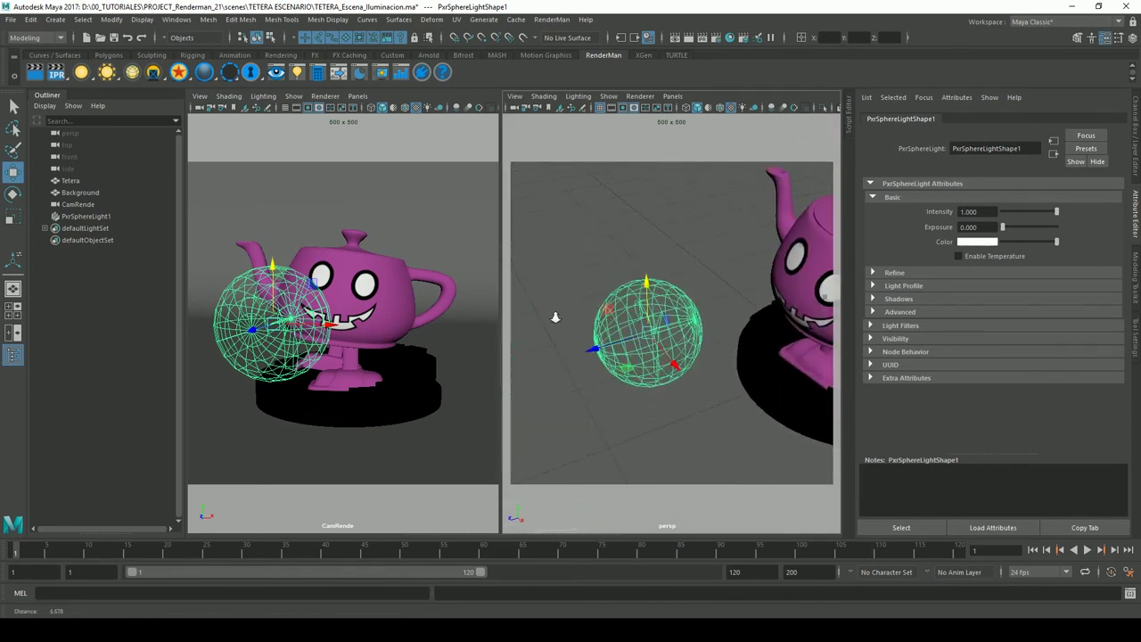
{"action": "left_click_drag", "start_coordinate": [555, 319], "coordinate": [762, 305], "text": "alt"}
{"action": "mouse_move", "coordinate": [675, 332]}
{"action": "left_mouse_down", "text": "alt"}
{"action": "mouse_move", "coordinate": [680, 380]}
{"action": "mouse_move", "coordinate": [697, 366]}
{"action": "left_mouse_up", "text": "alt"}
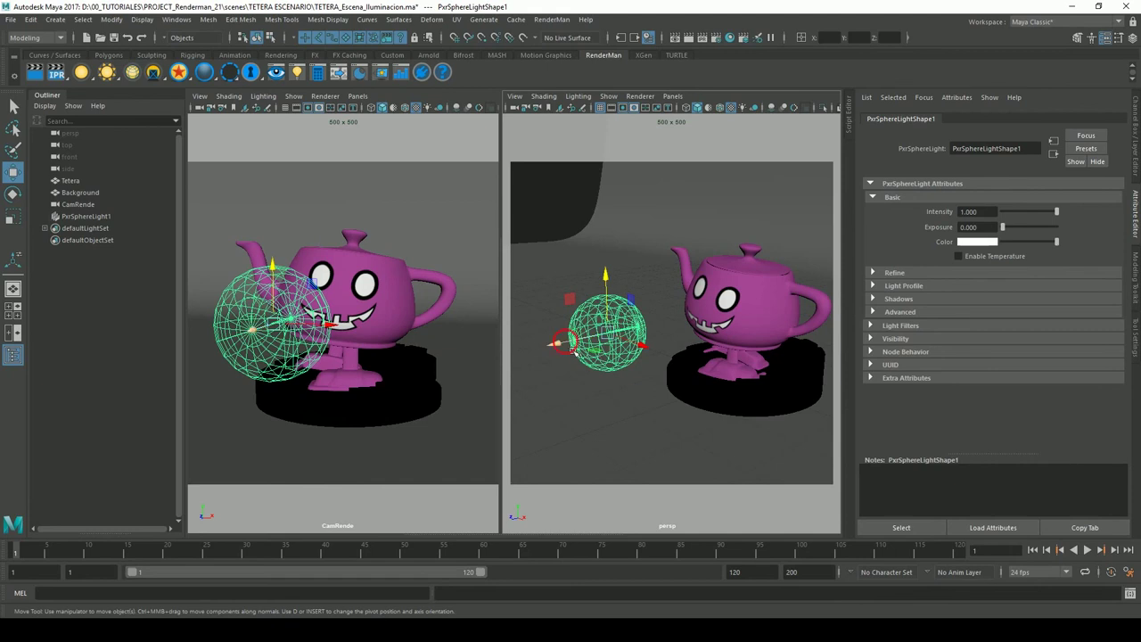
Move the sphere light left and up beside the teapot's spout, then start a new IPR render
{"action": "left_click_drag", "start_coordinate": [551, 342], "coordinate": [529, 347]}
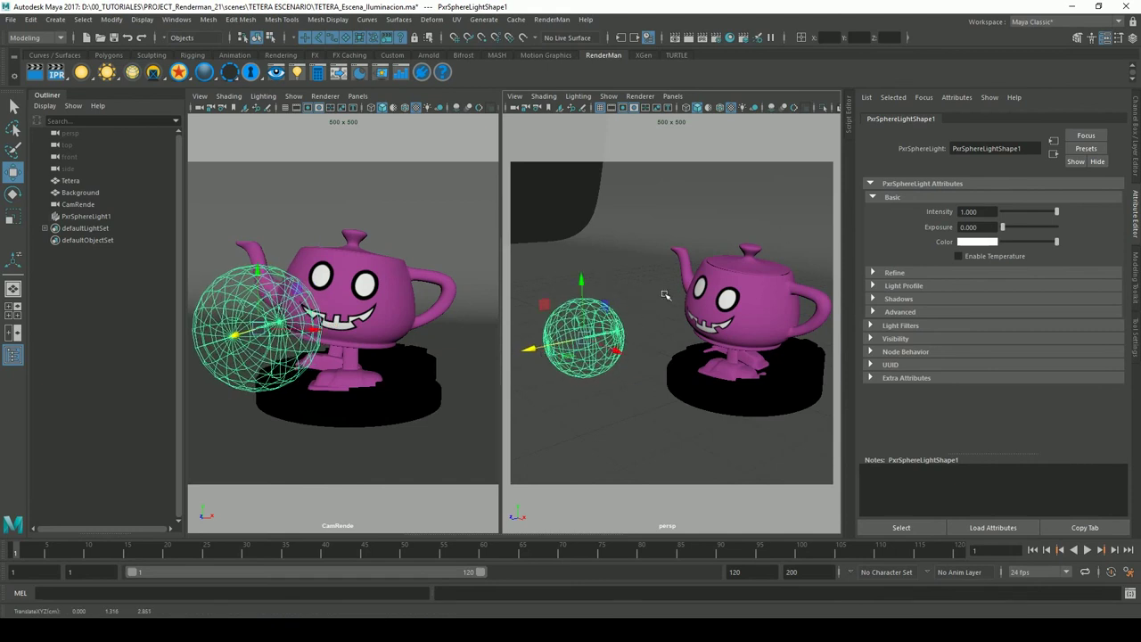
{"action": "left_click_drag", "start_coordinate": [665, 294], "coordinate": [692, 376], "text": "alt"}
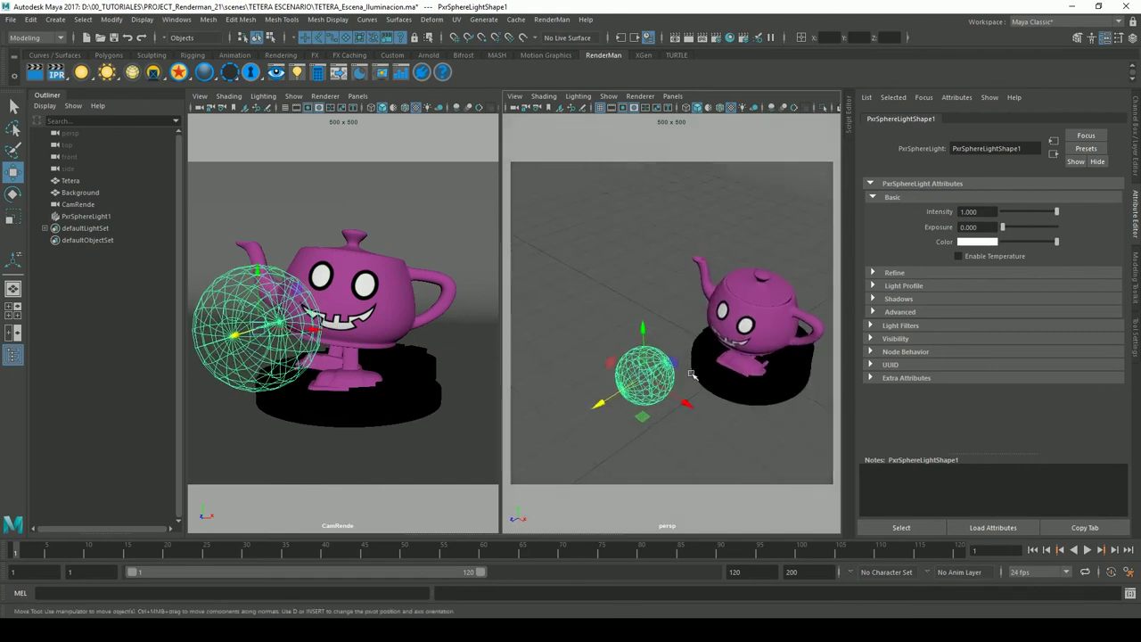
{"action": "mouse_move", "coordinate": [703, 354]}
{"action": "left_mouse_down", "text": "alt"}
{"action": "mouse_move", "coordinate": [624, 339]}
{"action": "mouse_move", "coordinate": [613, 307]}
{"action": "left_mouse_up", "text": "alt"}
{"action": "mouse_move", "coordinate": [614, 307]}
{"action": "middle_mouse_down"}
{"action": "mouse_move", "coordinate": [677, 374]}
{"action": "mouse_move", "coordinate": [698, 378]}
{"action": "middle_mouse_up"}
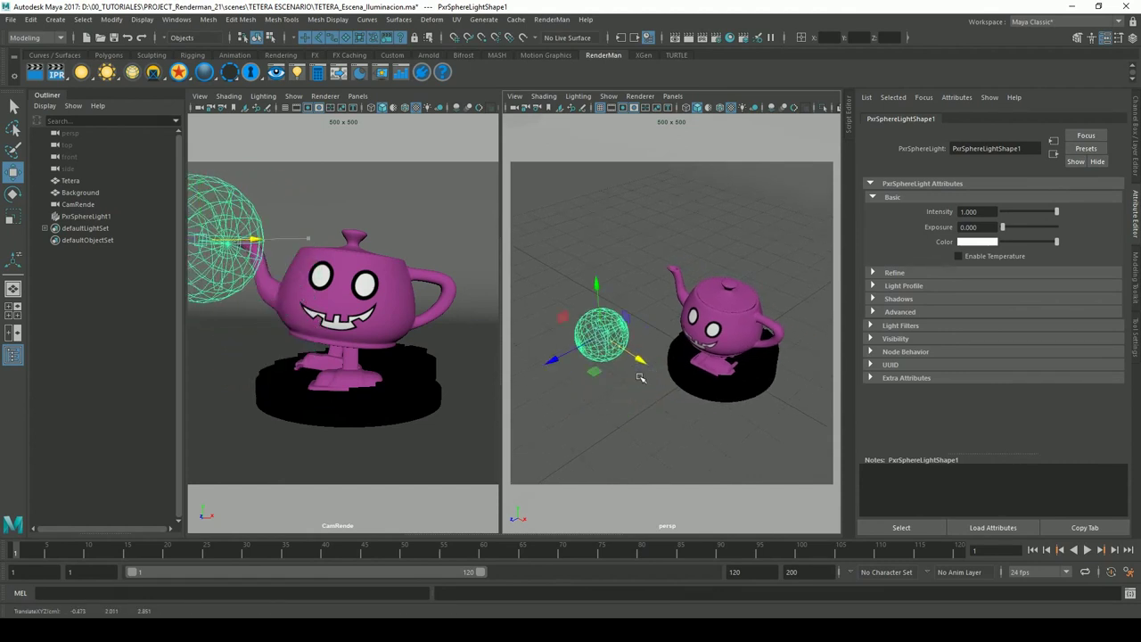
{"action": "left_click_drag", "start_coordinate": [698, 377], "coordinate": [719, 366], "text": "alt"}
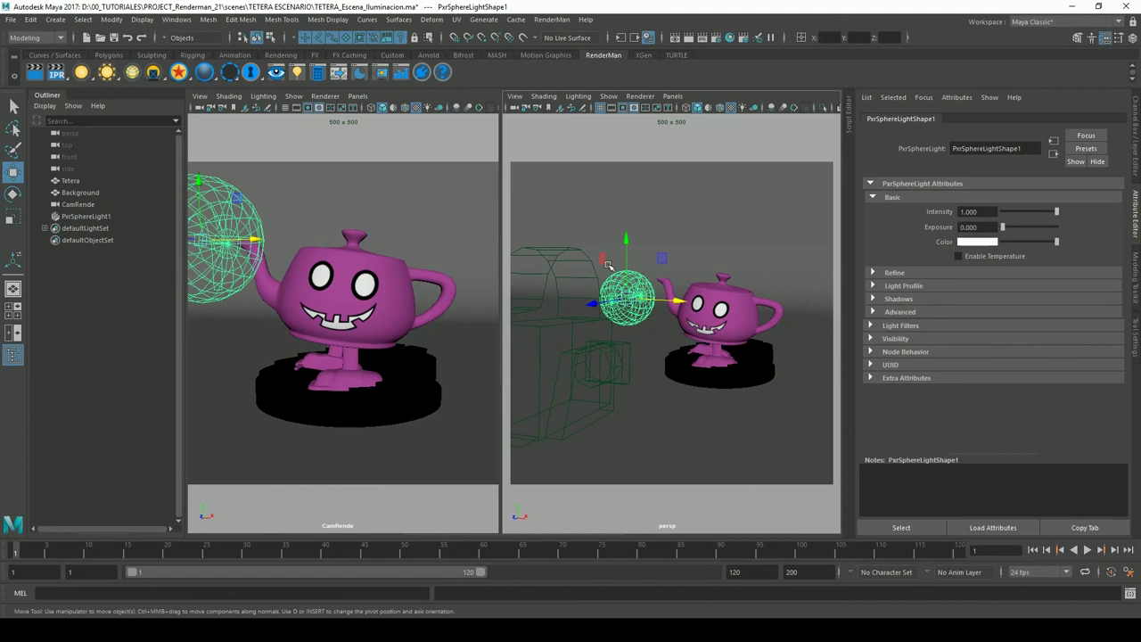
{"action": "left_click", "coordinate": [705, 40]}
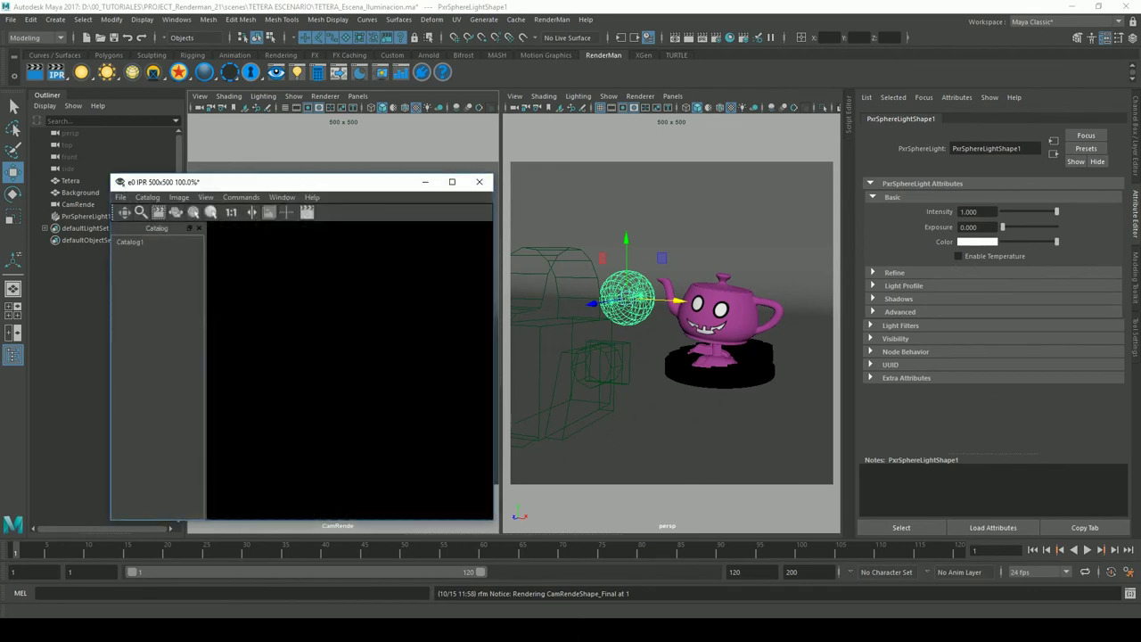
Hide the catalog and give PxrSphereLight1 Intensity 5 and Exposure 2
{"action": "left_click", "coordinate": [198, 228]}
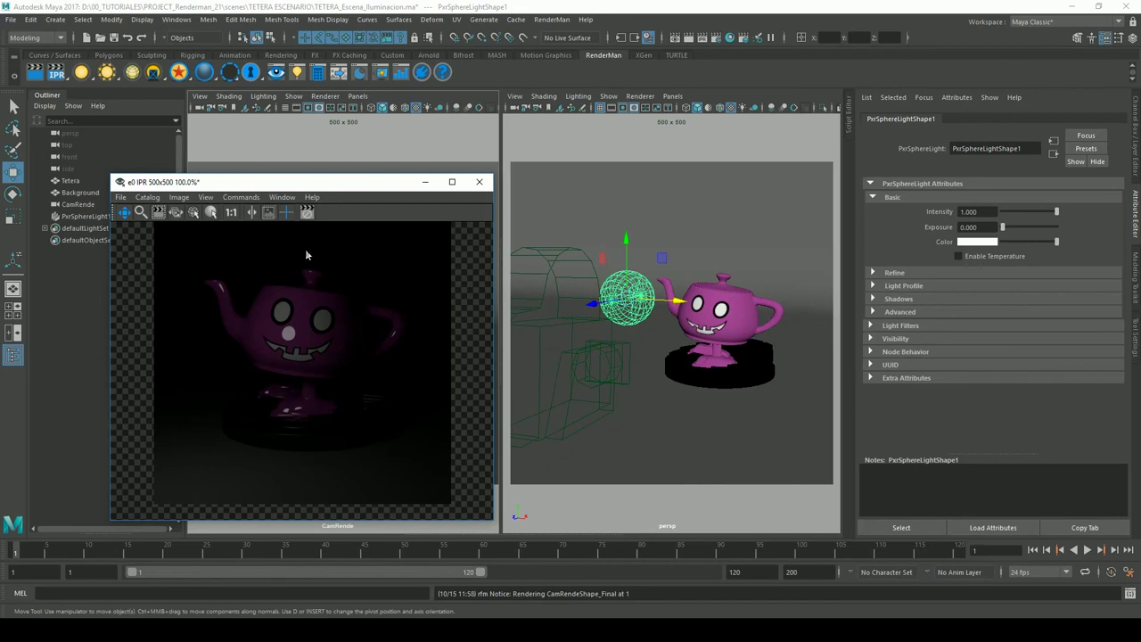
{"action": "left_click", "coordinate": [969, 212]}
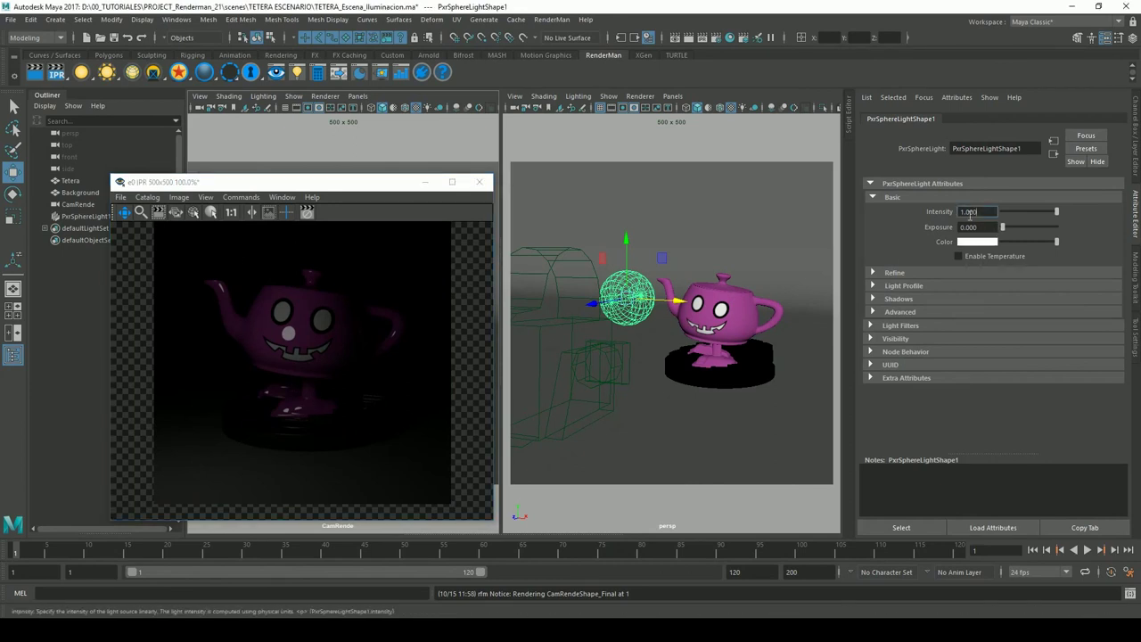
{"action": "type", "text": "5"}
{"action": "key", "text": "Return"}
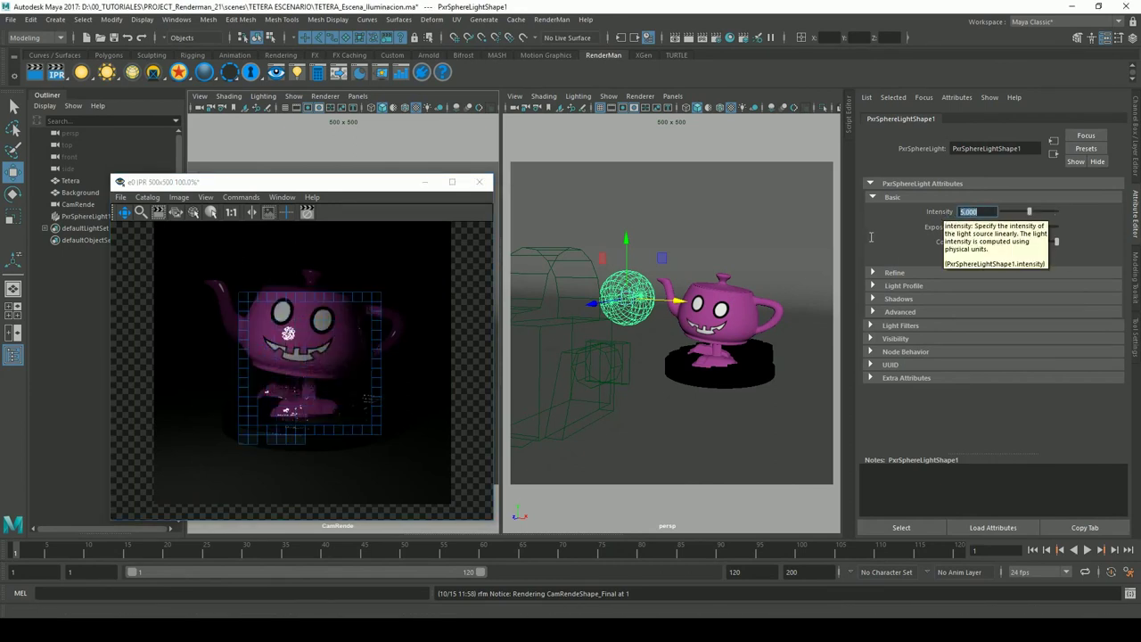
{"action": "key", "text": "Tab"}
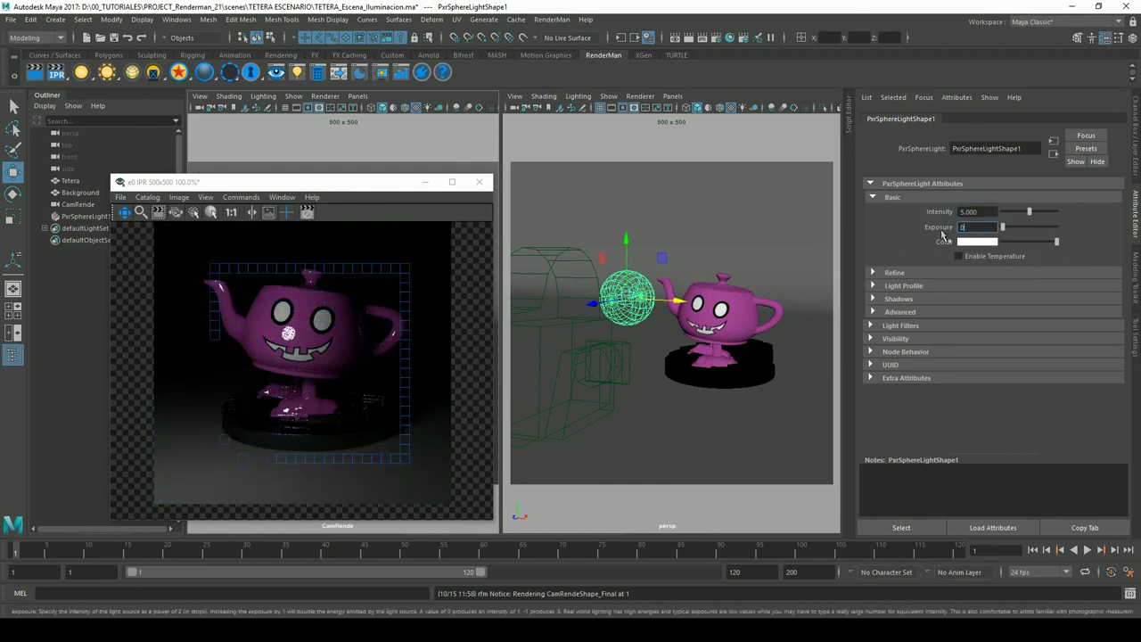
{"action": "type", "text": "2"}
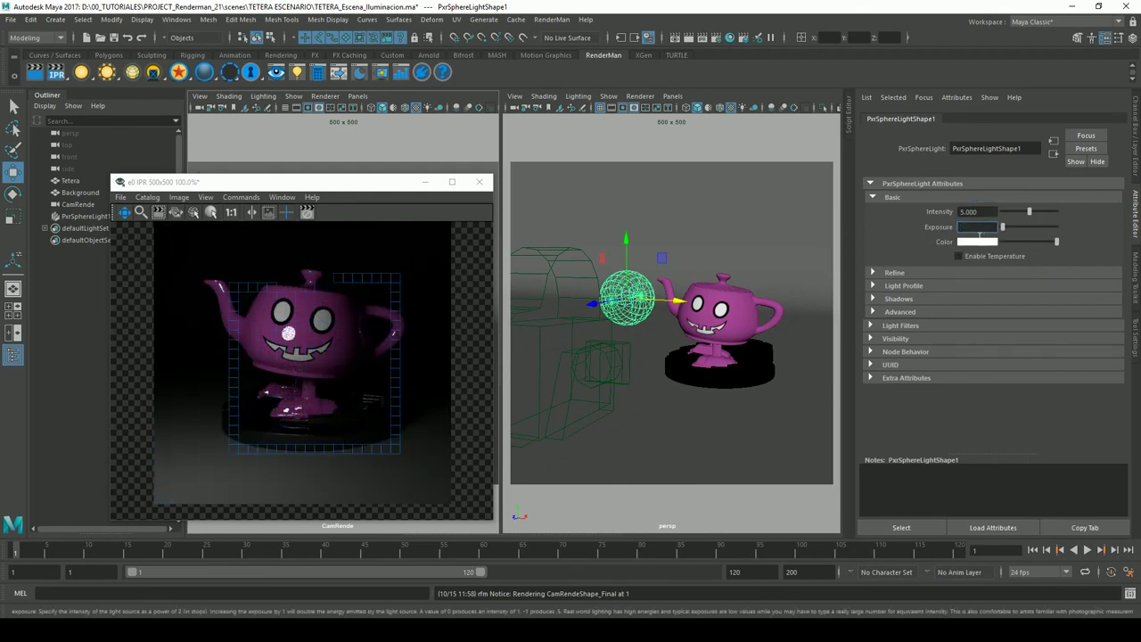
{"action": "key", "text": "Return"}
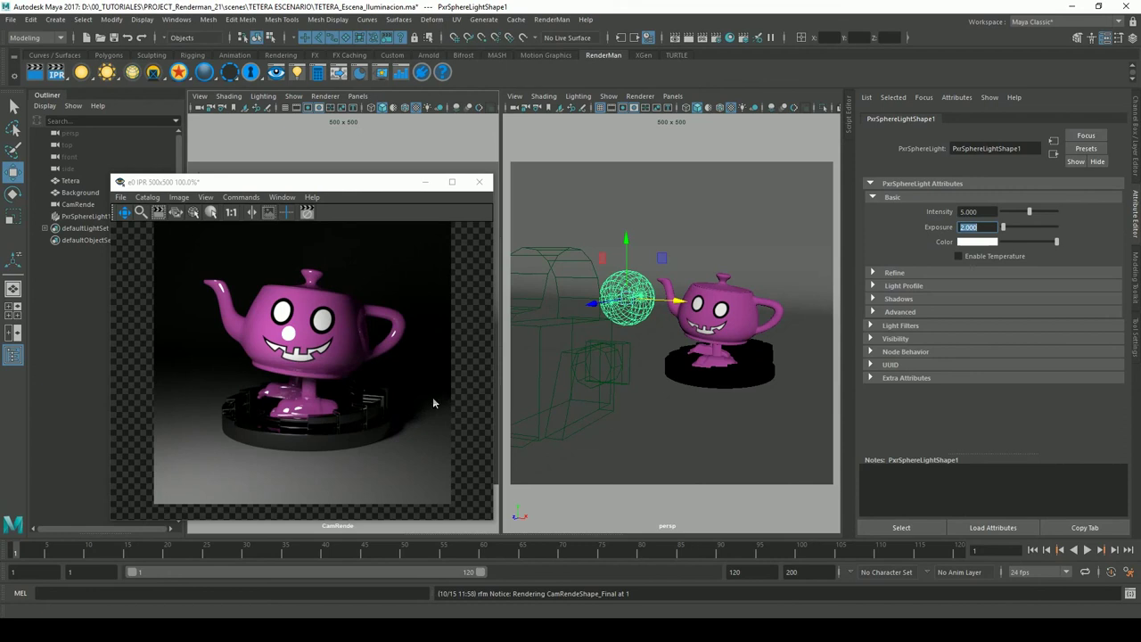
Move the sphere light farther left along X and adjust it along Z
{"action": "left_click_drag", "start_coordinate": [681, 311], "coordinate": [599, 308]}
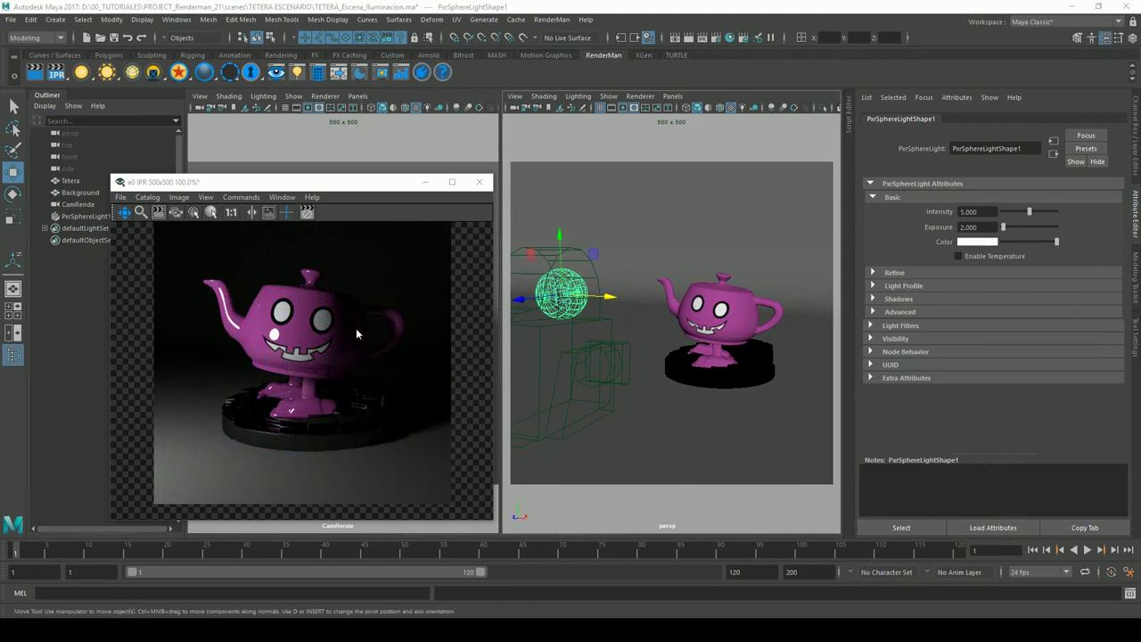
{"action": "left_click_drag", "start_coordinate": [745, 302], "coordinate": [714, 357], "text": "alt"}
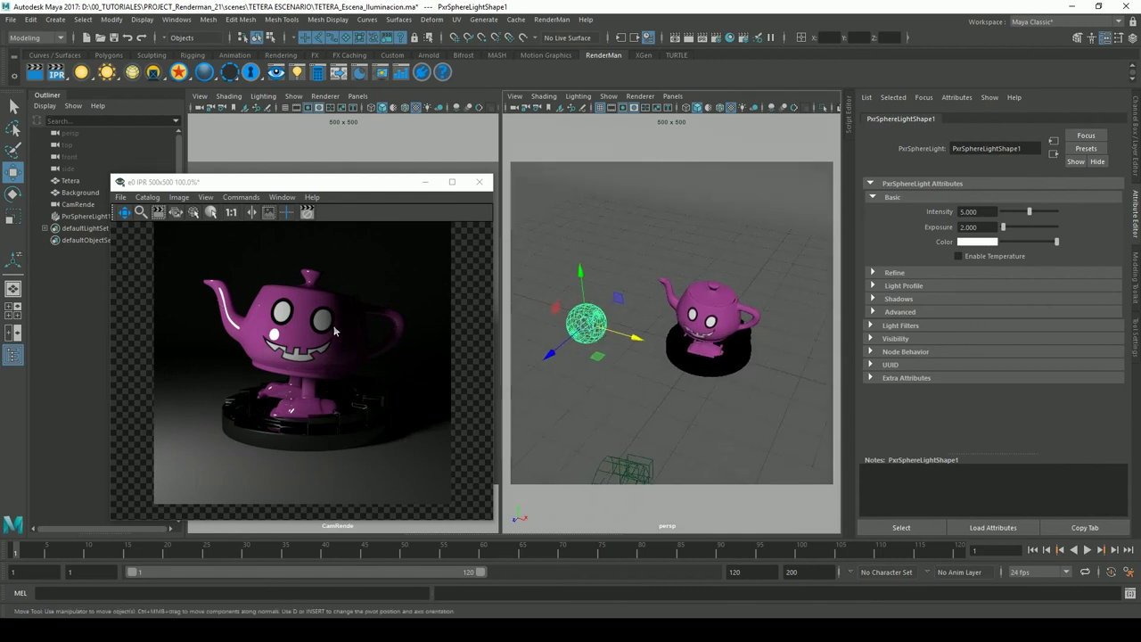
{"action": "left_click_drag", "start_coordinate": [564, 350], "coordinate": [606, 355]}
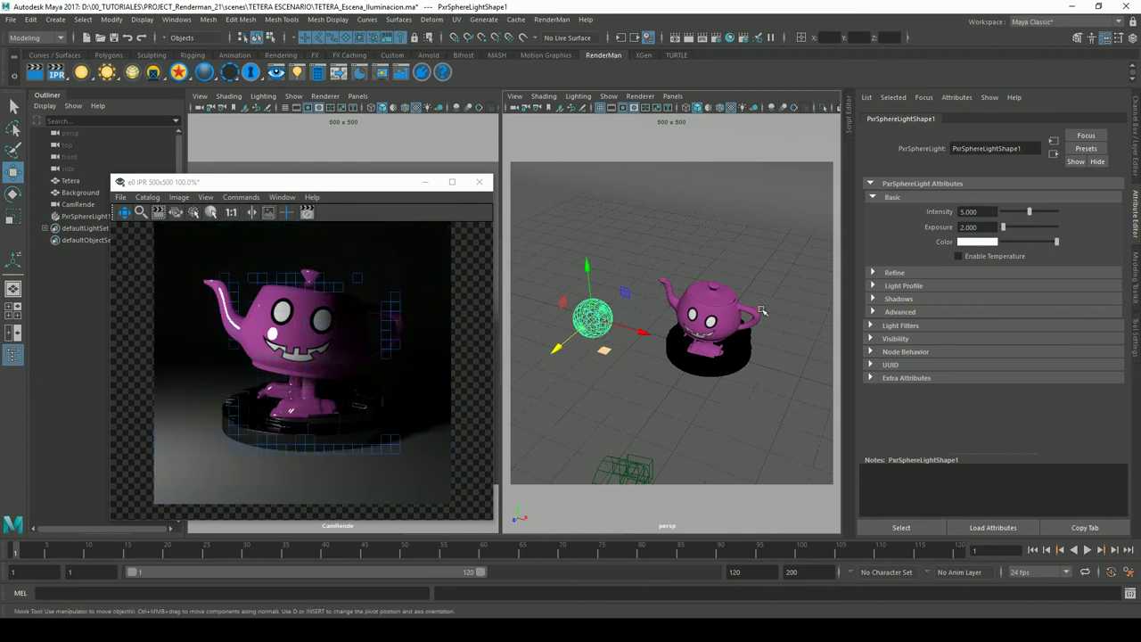
{"action": "left_click_drag", "start_coordinate": [734, 310], "coordinate": [753, 314], "text": "alt"}
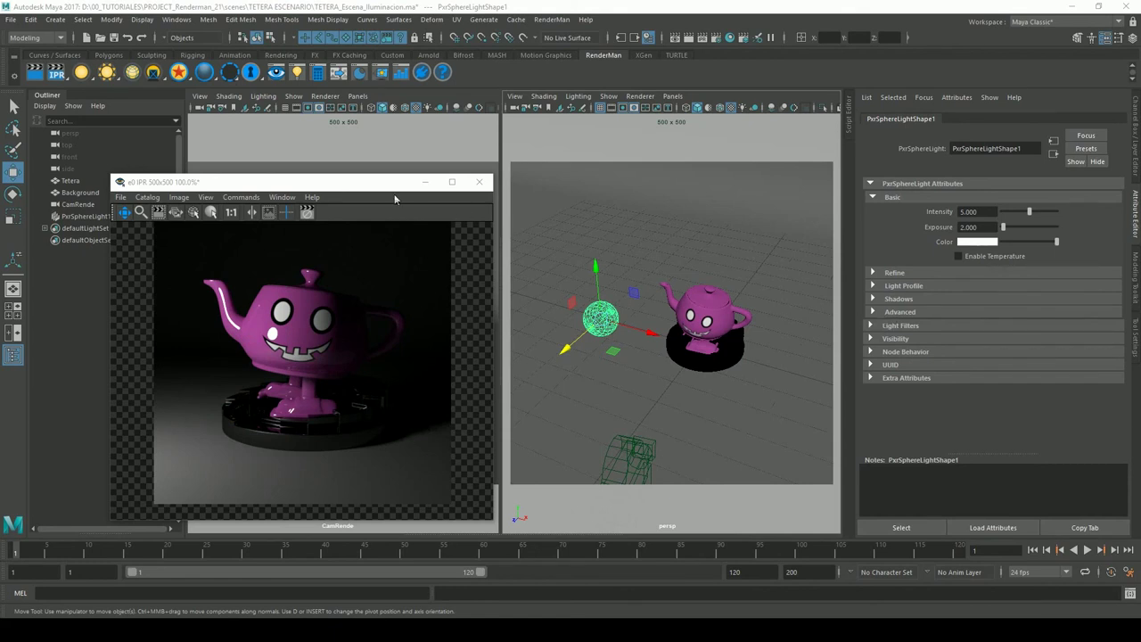
Compare the IPR render with the perspective view, then return the IPR window to the left
{"action": "left_click_drag", "start_coordinate": [394, 194], "coordinate": [723, 208]}
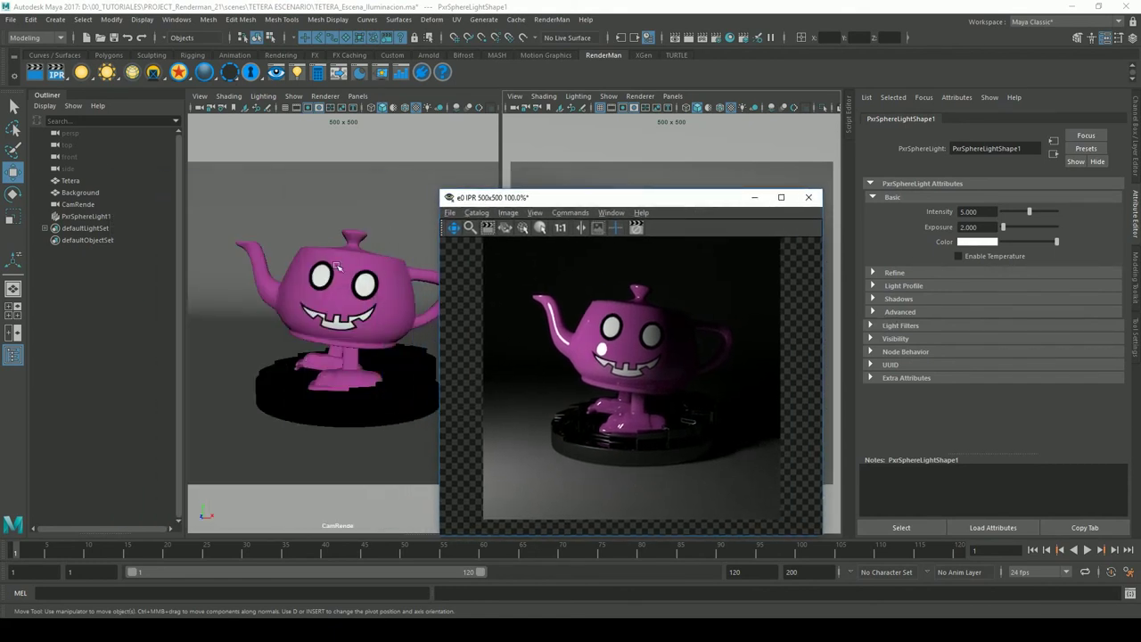
{"action": "scroll", "coordinate": [337, 266], "scroll_direction": "down", "scroll_amount": 2}
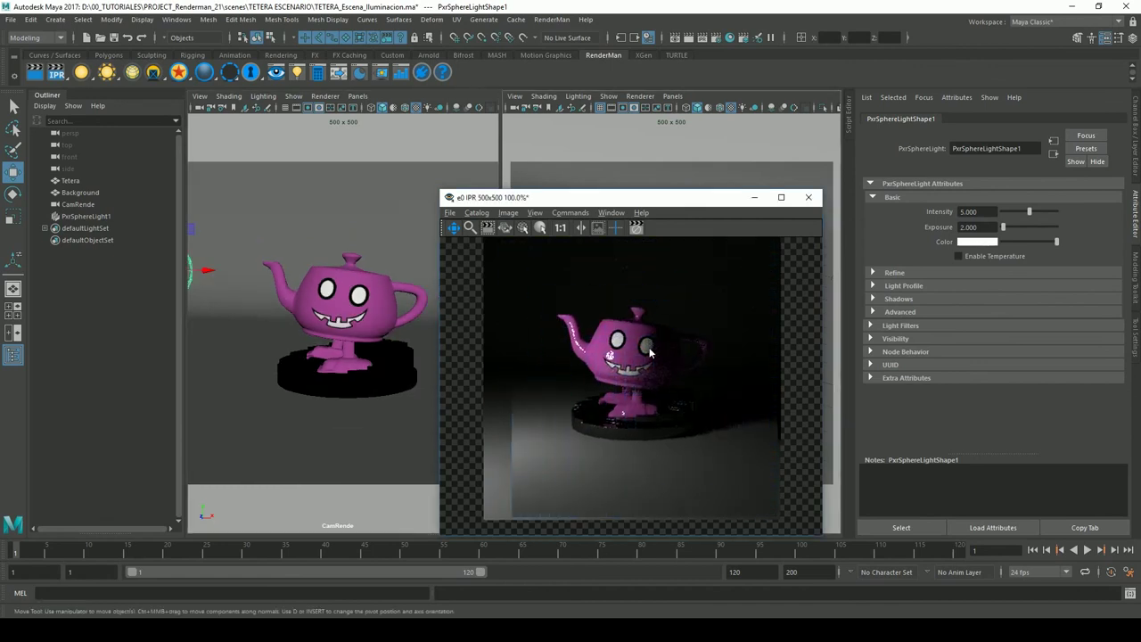
{"action": "right_click_drag", "start_coordinate": [347, 292], "coordinate": [274, 311], "text": "alt"}
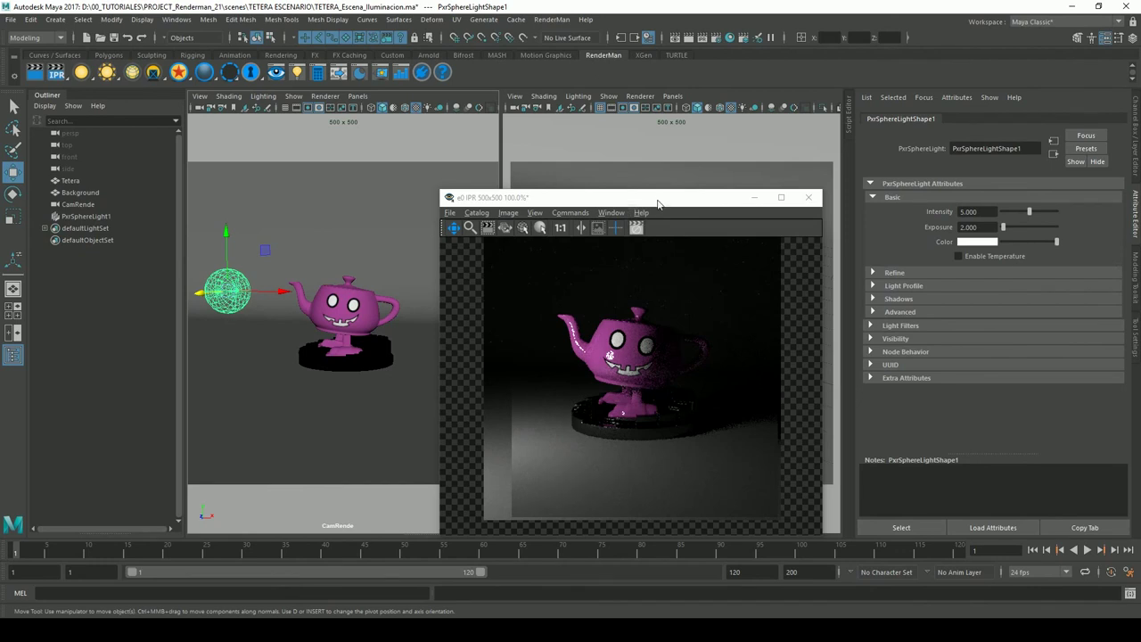
{"action": "left_click_drag", "start_coordinate": [658, 204], "coordinate": [381, 203]}
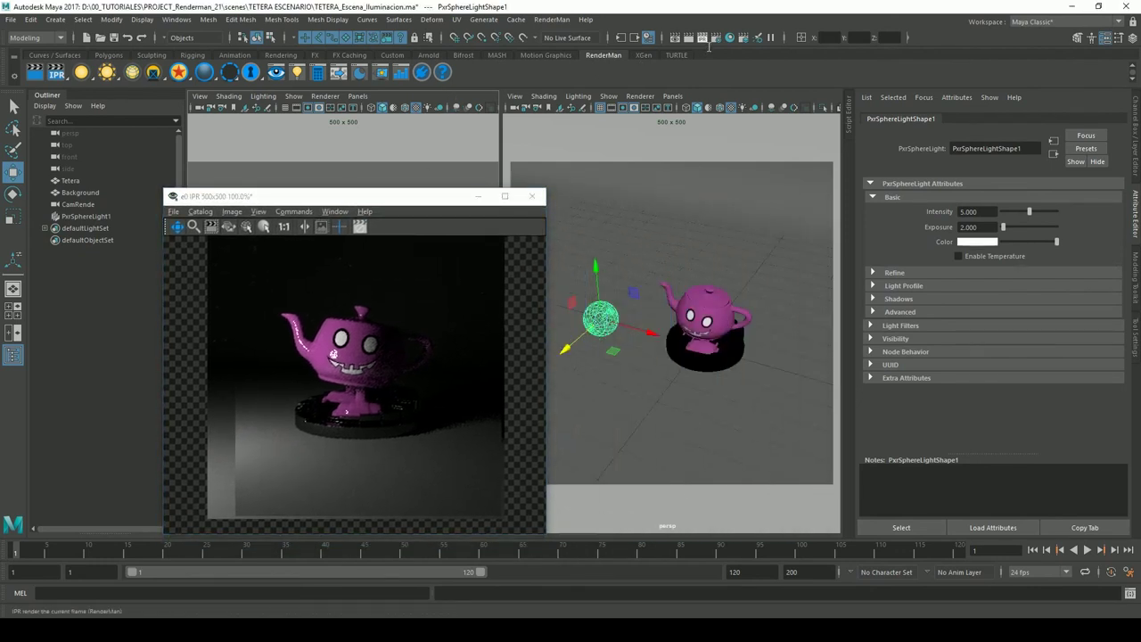
Enable Camera Visibility on PxrSphereLight1 and re-render IPR to show the glowing sphere
{"action": "left_click", "coordinate": [705, 43]}
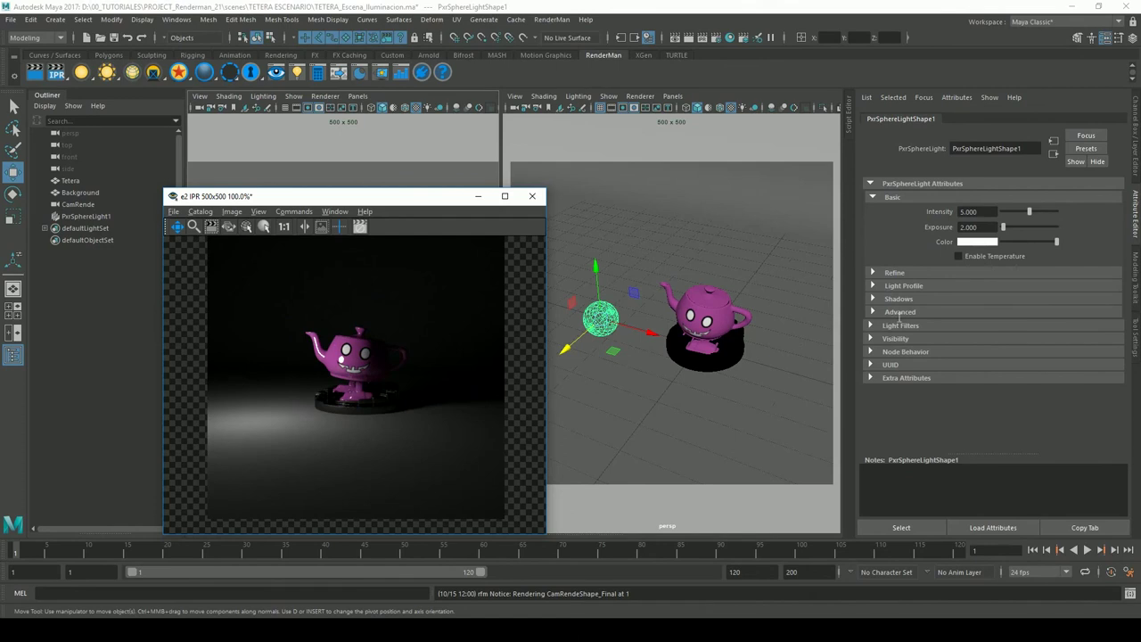
{"action": "left_click", "coordinate": [883, 339]}
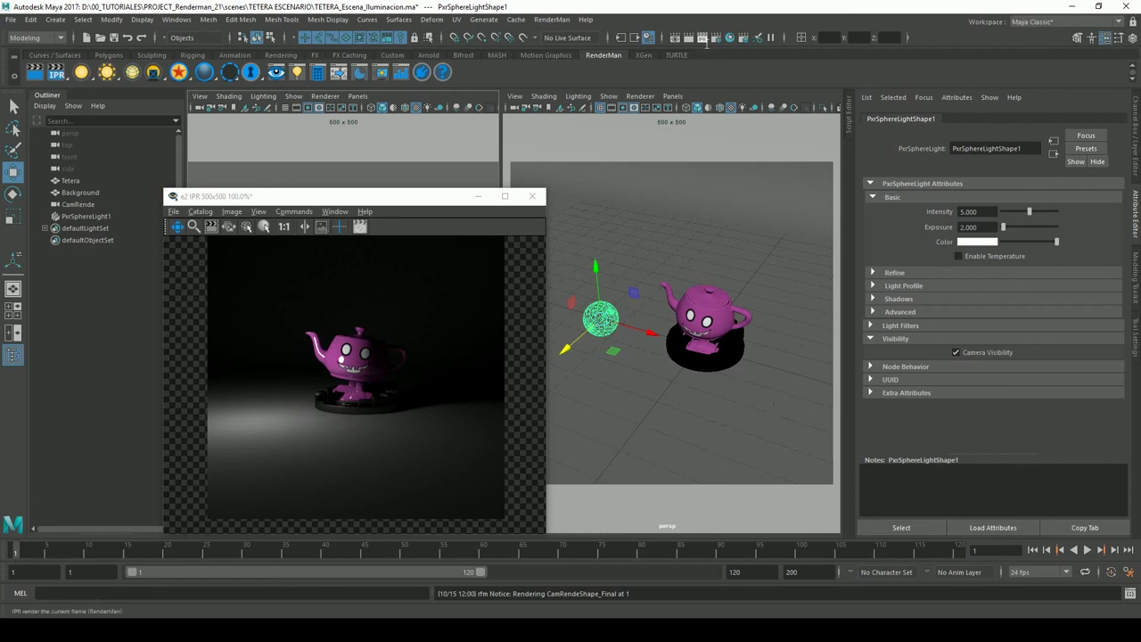
{"action": "left_click", "coordinate": [56, 72]}
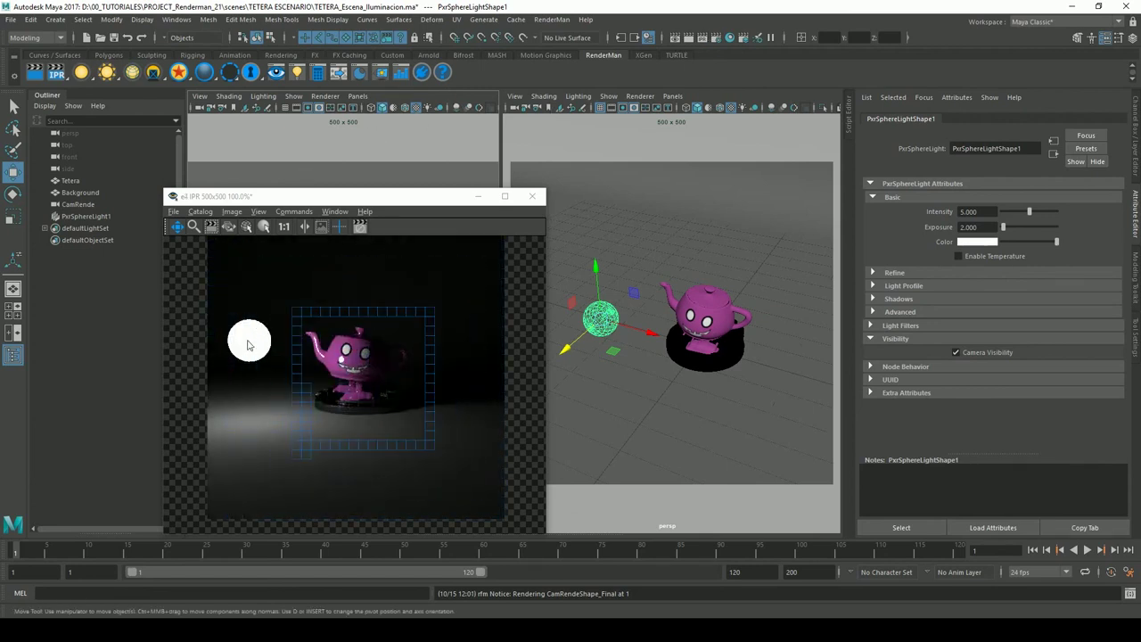
{"action": "left_click", "coordinate": [392, 429]}
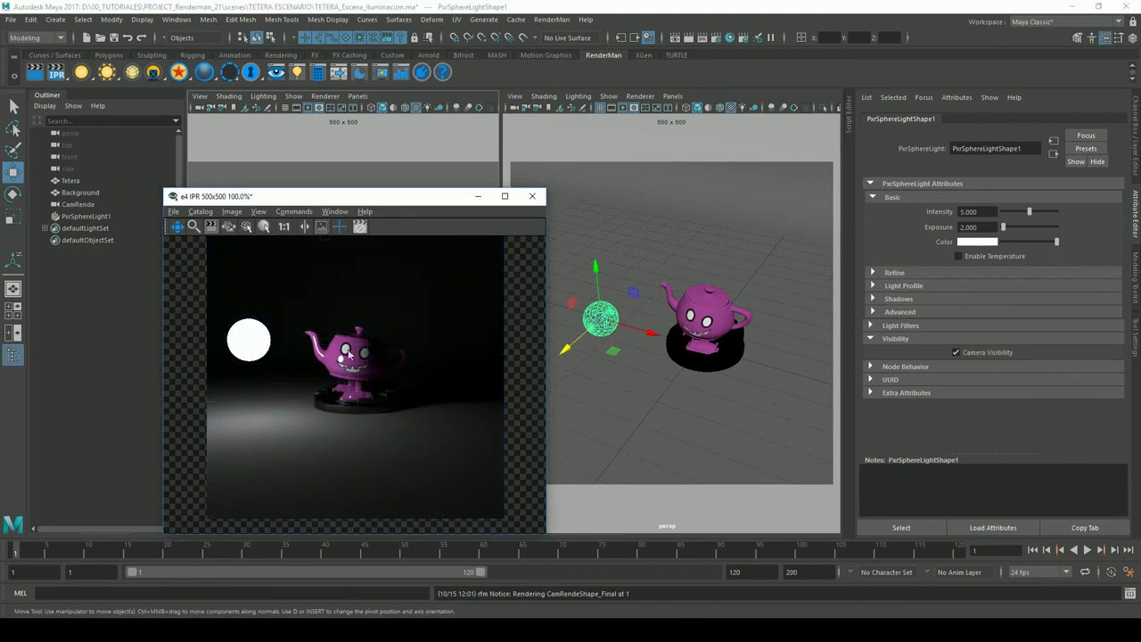